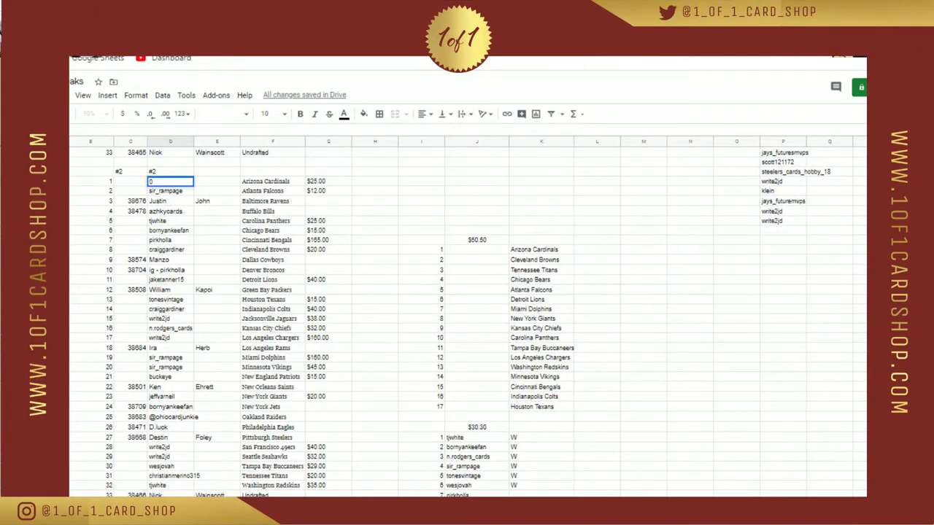
Step: Undo the stray 0 in spot 1, copy the #2 buyers in C1:E33, and go to Random.org
click(725, 219)
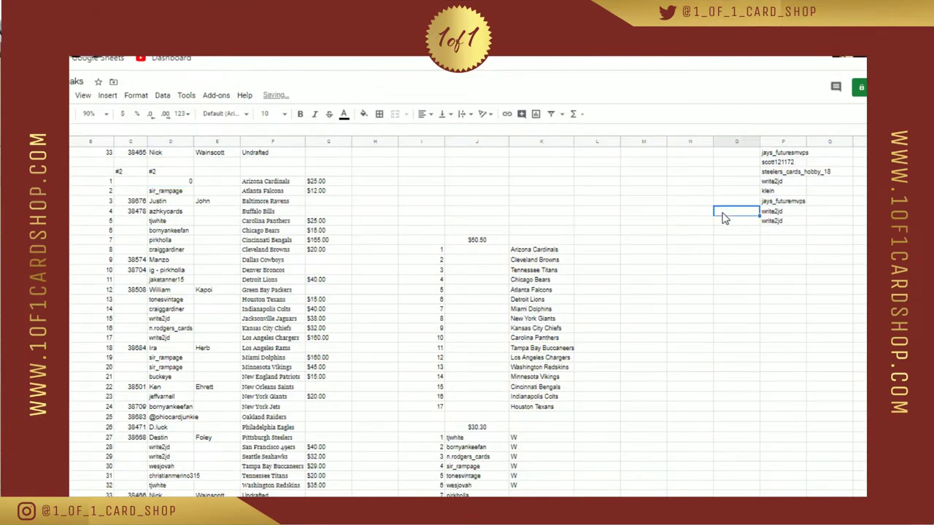
key(ctrl+z)
drag(172, 183, 206, 482)
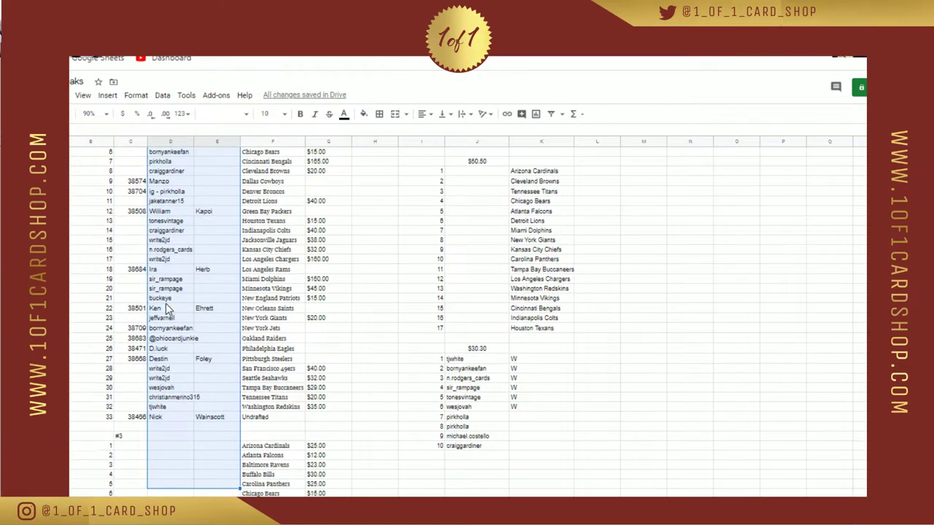
scroll(166, 303, up, 3)
scroll(190, 329, down, 5)
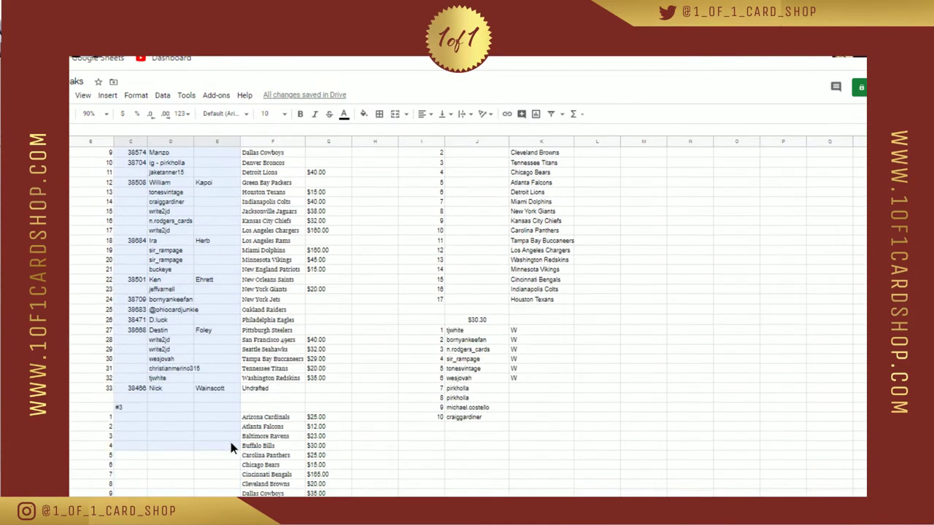
key(ctrl+c)
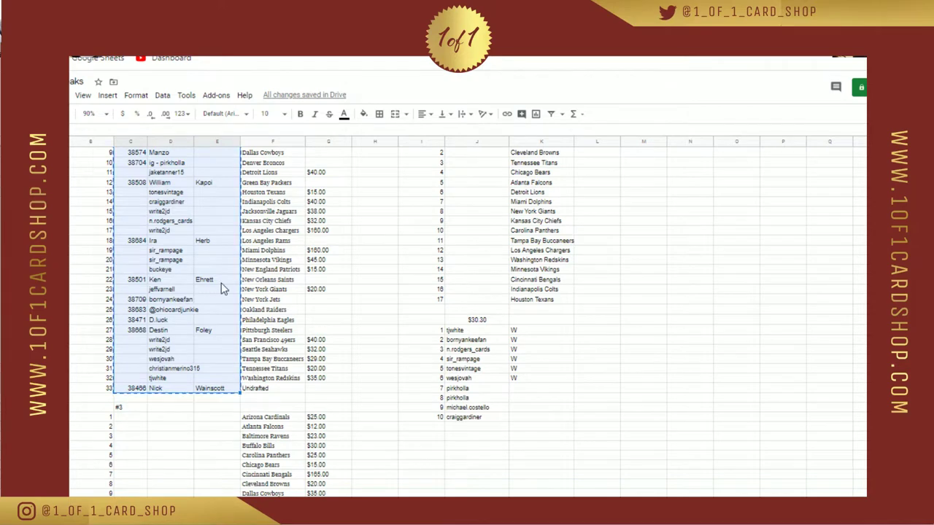
key(ctrl+Tab)
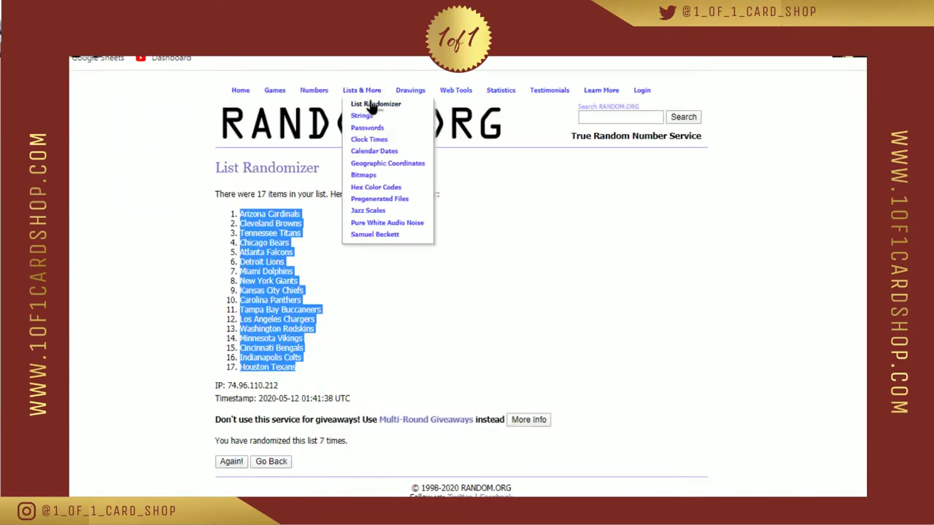
Step: Paste the 33 buyer entries into the List Randomizer and randomize them
click(362, 106)
click(298, 310)
key(ctrl+v)
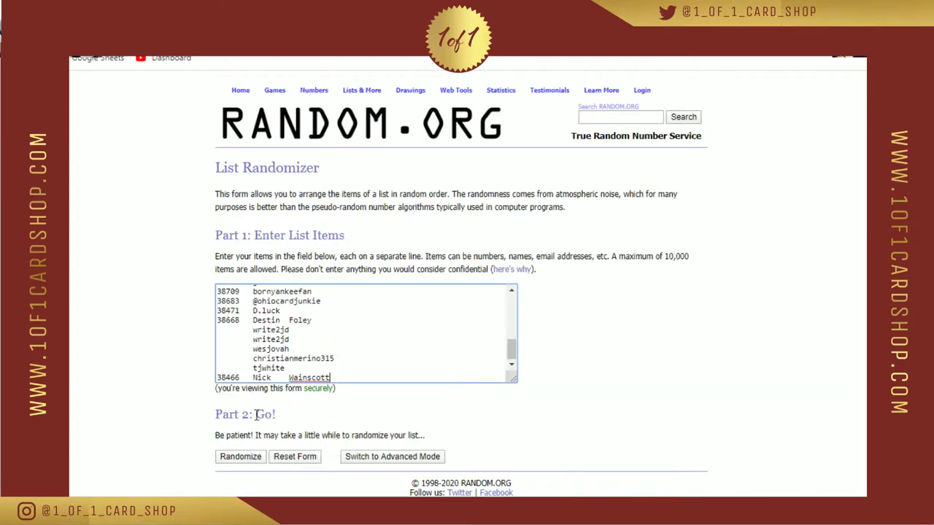
click(248, 459)
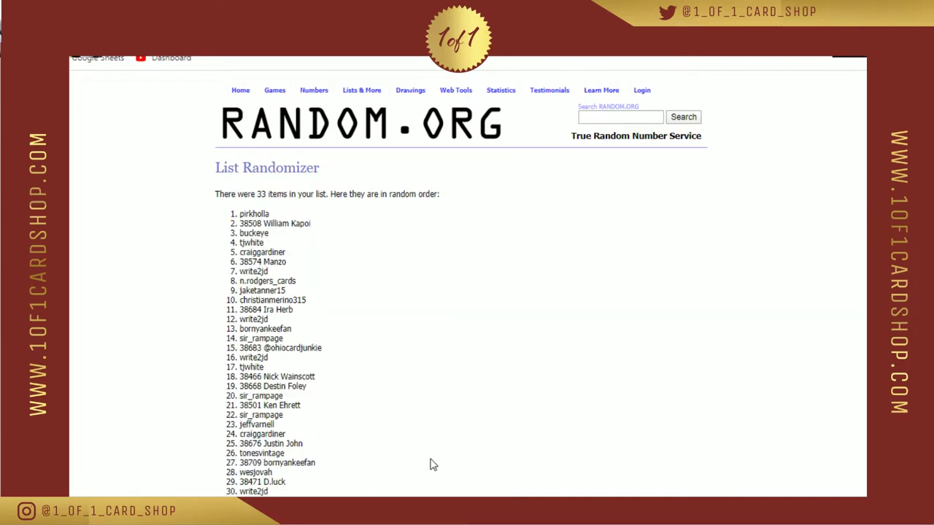
Step: Reshuffle the buyer list six more times with Again!
scroll(412, 453, down, 3)
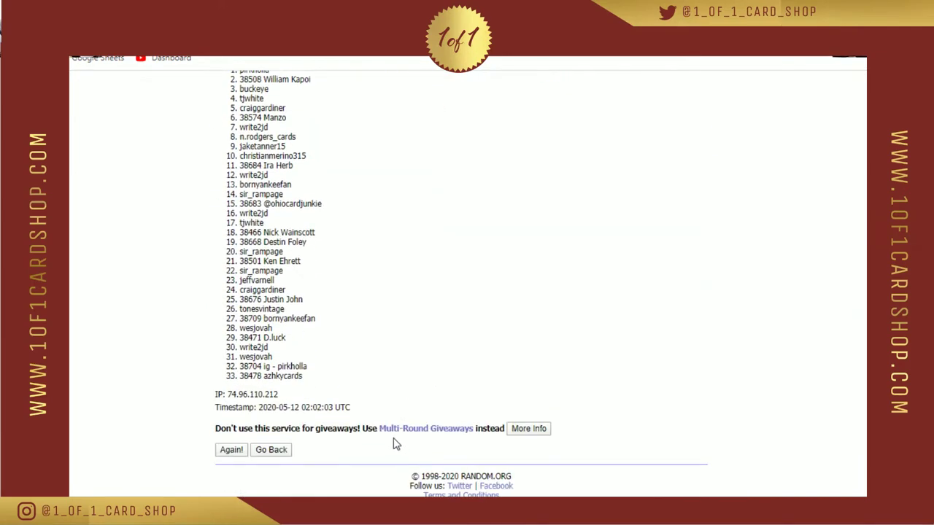
click(236, 453)
scroll(234, 459, down, 3)
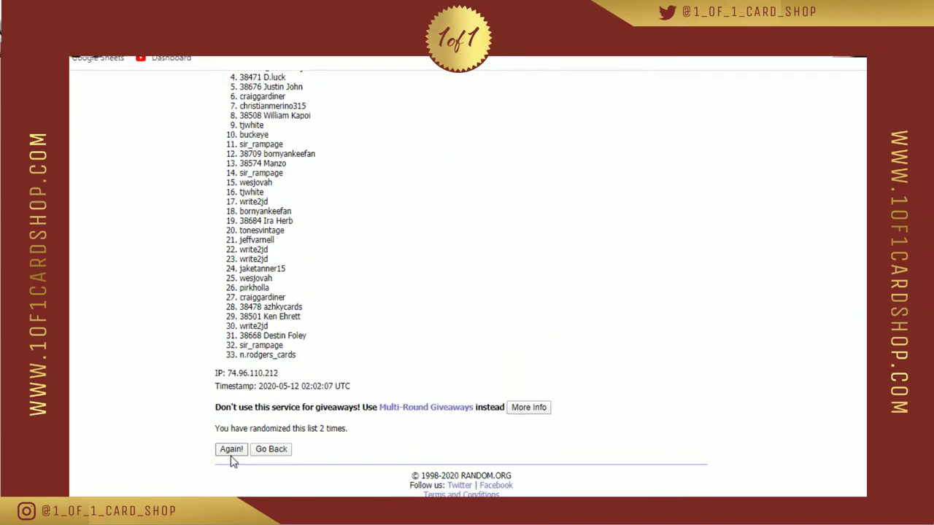
click(231, 453)
scroll(235, 458, down, 3)
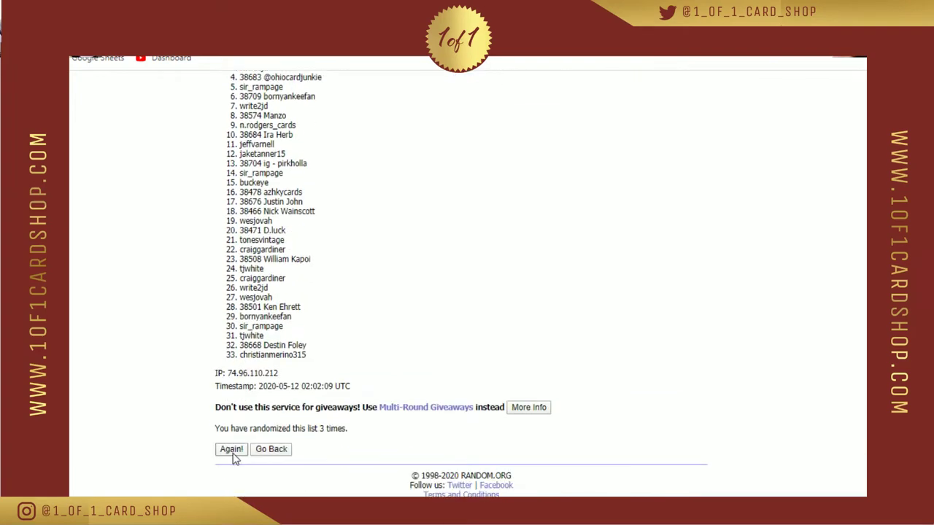
click(233, 454)
scroll(237, 456, down, 3)
click(232, 452)
scroll(234, 455, down, 3)
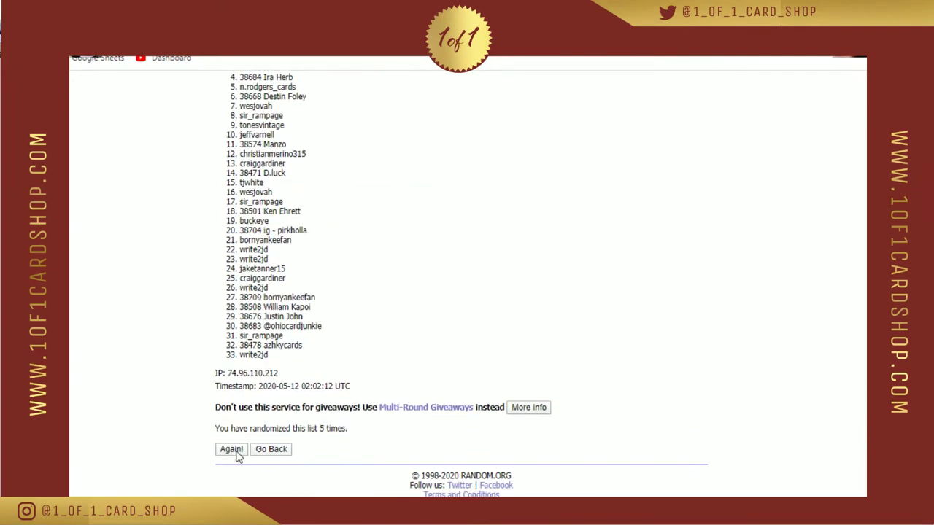
click(232, 453)
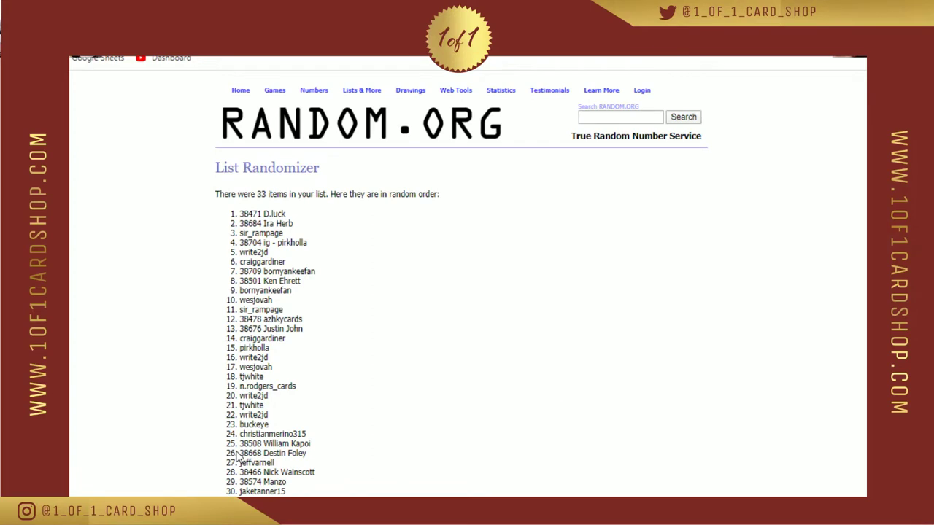
scroll(236, 456, down, 3)
click(235, 454)
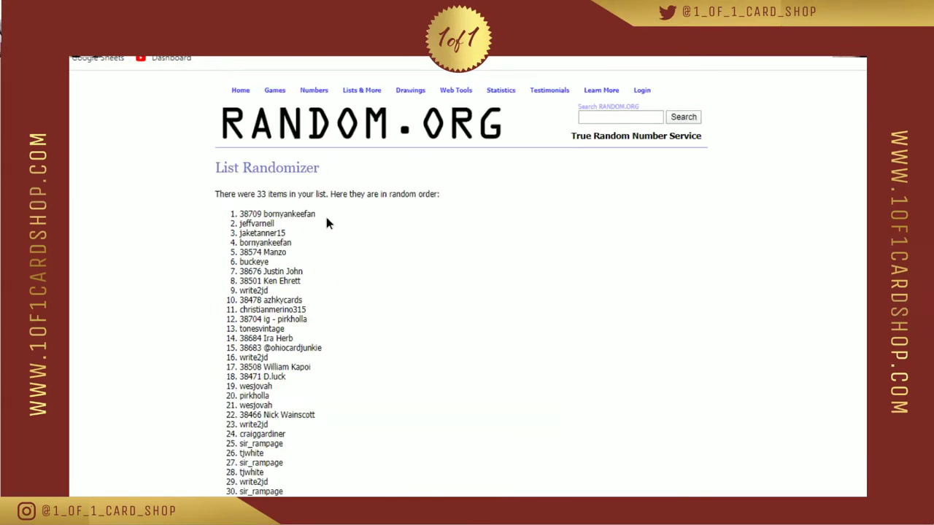
Step: Select the top result and return to the break spreadsheet
drag(326, 222, 217, 221)
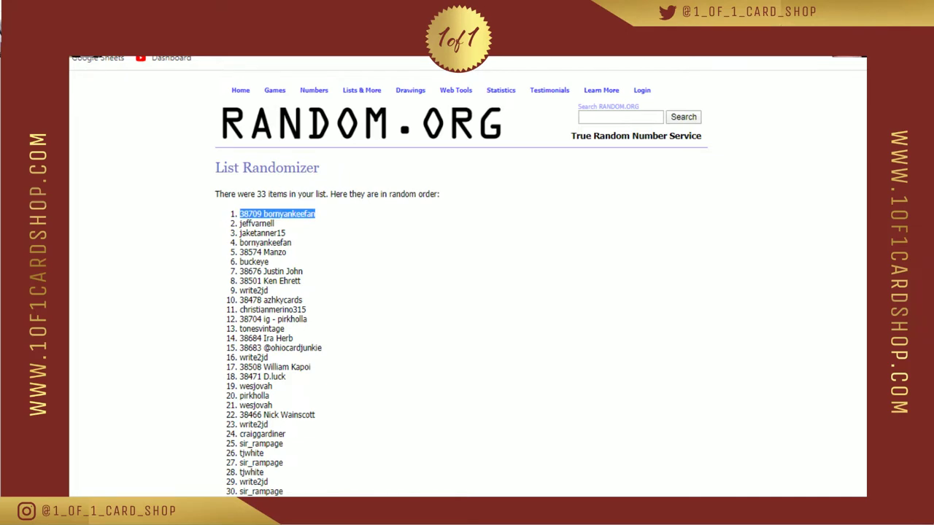
click(266, 40)
scroll(174, 340, up, 2)
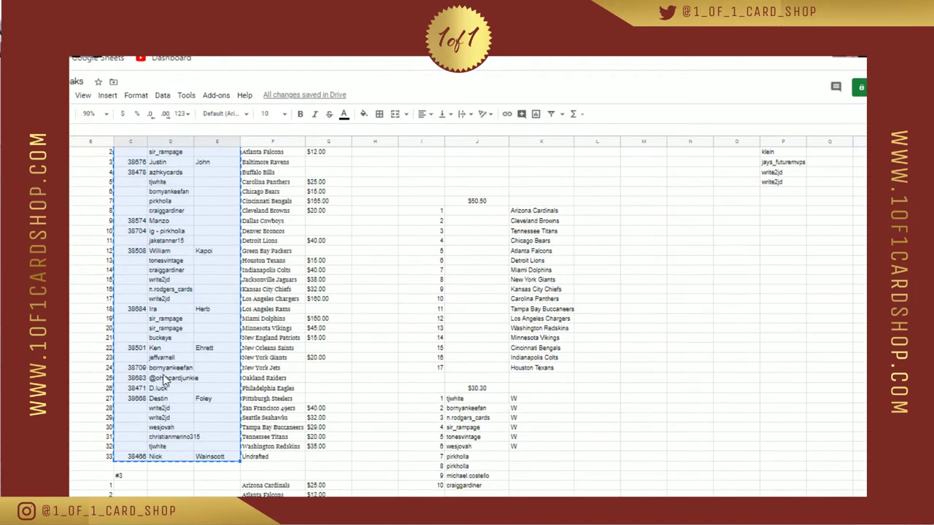
Step: Fill the winning buyer's cell D24 in the #2 block yellow
click(165, 367)
click(364, 113)
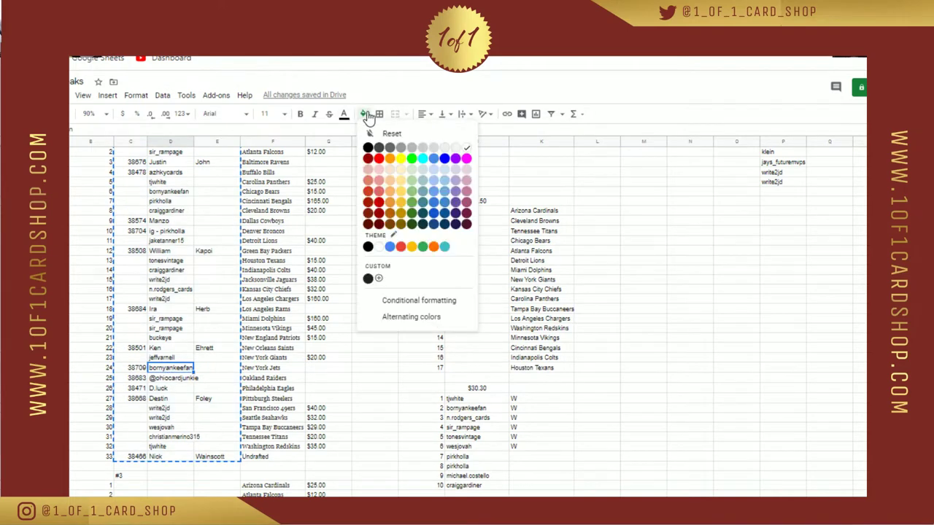
click(401, 159)
click(412, 263)
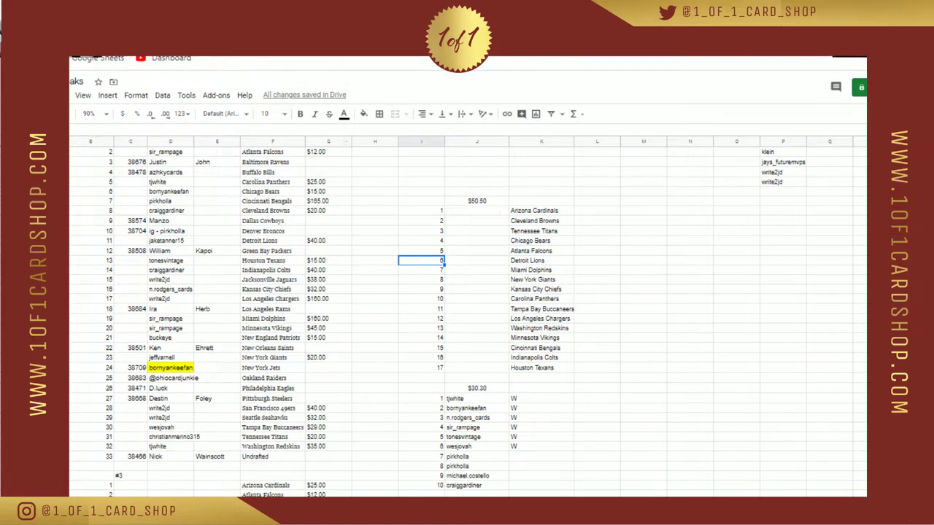
Step: Delete the names beside the W marks in J27:J32
scroll(430, 377, down, 1)
scroll(429, 377, down, 4)
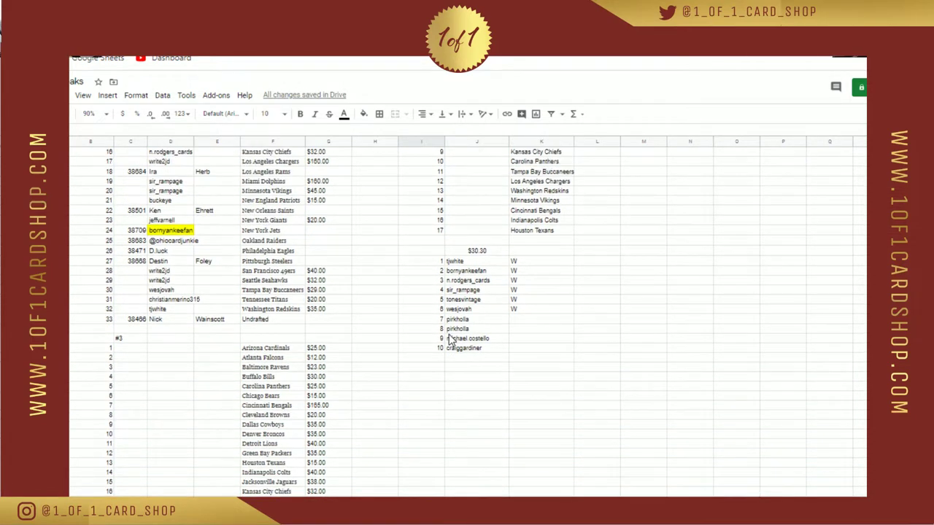
scroll(456, 331, up, 1)
drag(464, 310, 479, 384)
key(Delete)
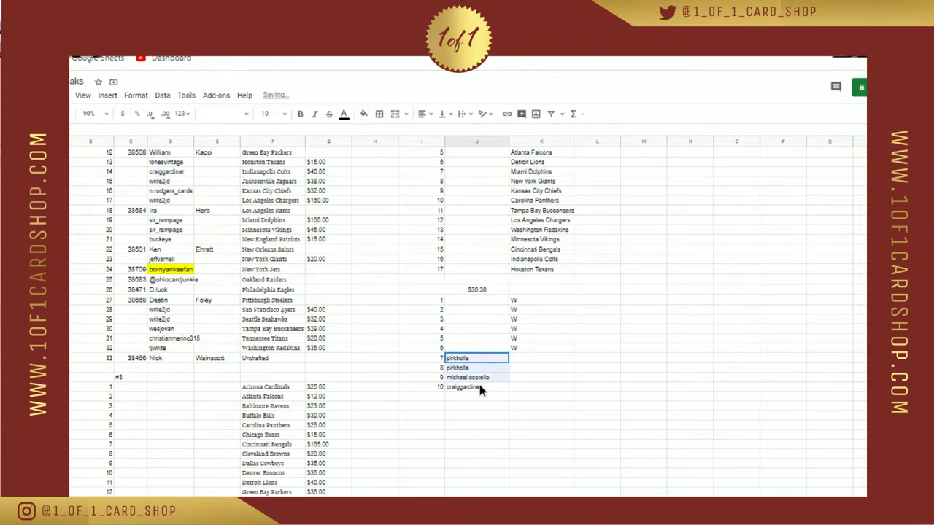
Step: Move the four leftover $30.30 buyers from J33:J36 to the next empty cells in column P
scroll(646, 298, up, 10)
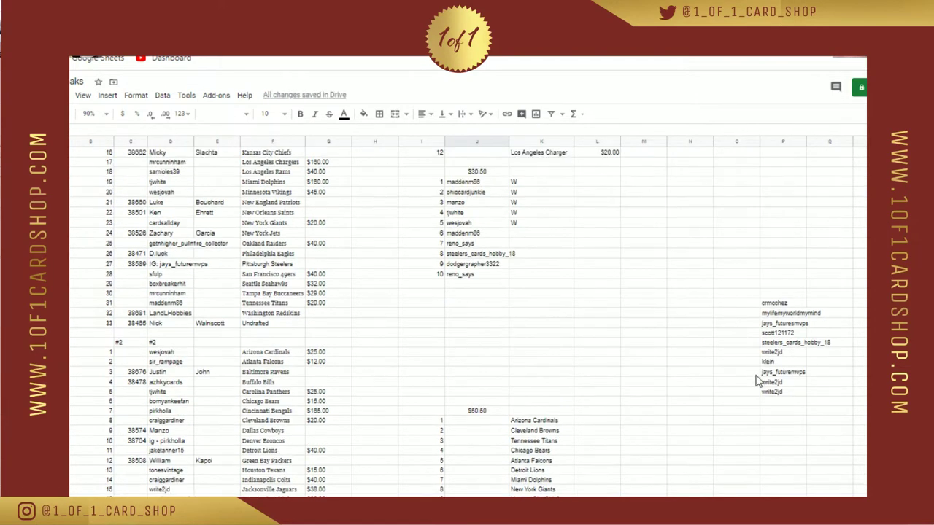
click(762, 402)
scroll(688, 407, down, 9)
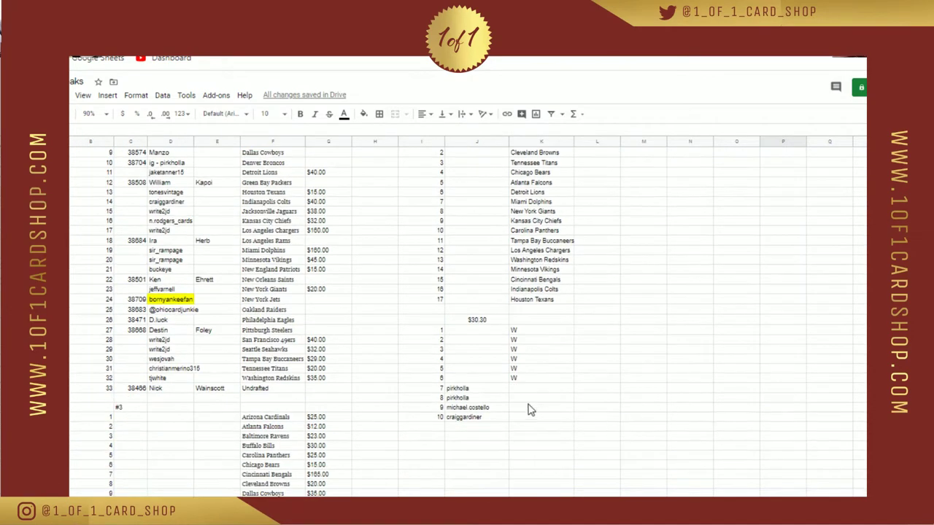
drag(487, 391, 486, 414)
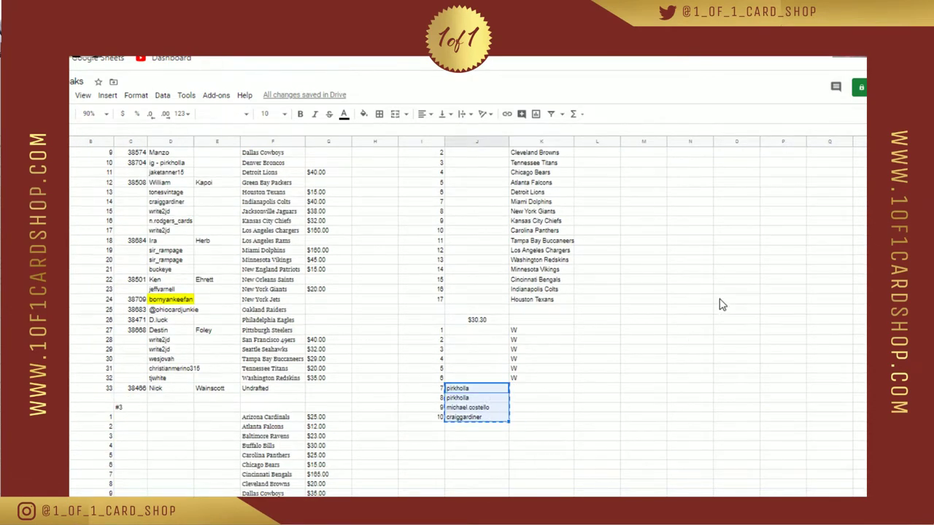
scroll(722, 300, up, 3)
key(ctrl+x)
click(783, 220)
key(ctrl+v)
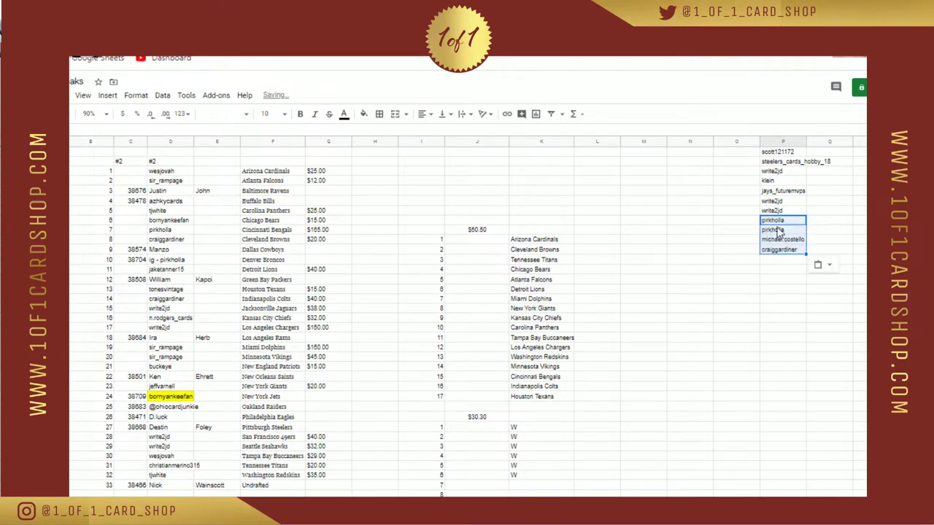
Step: Clear the team list and W marks from columns I–L
click(604, 330)
drag(447, 229, 598, 503)
key(Delete)
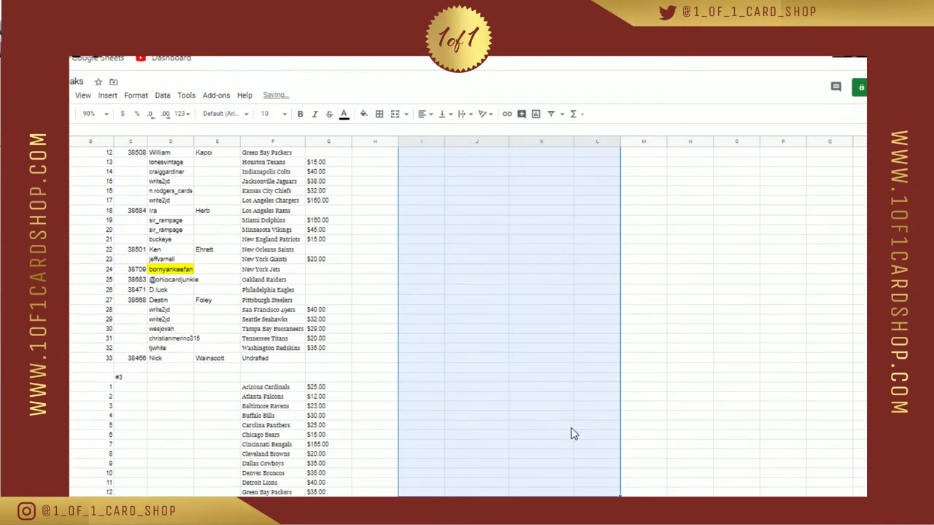
scroll(543, 432, down, 3)
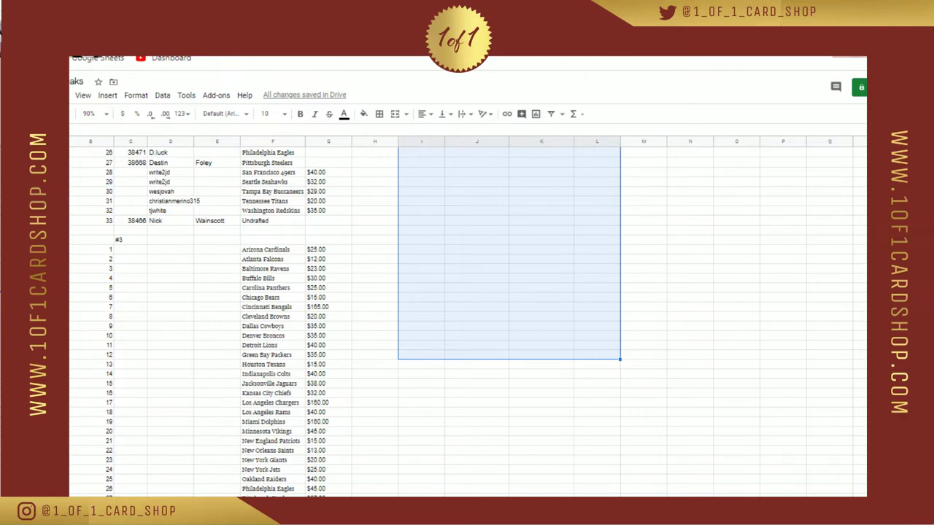
key(ctrl+z)
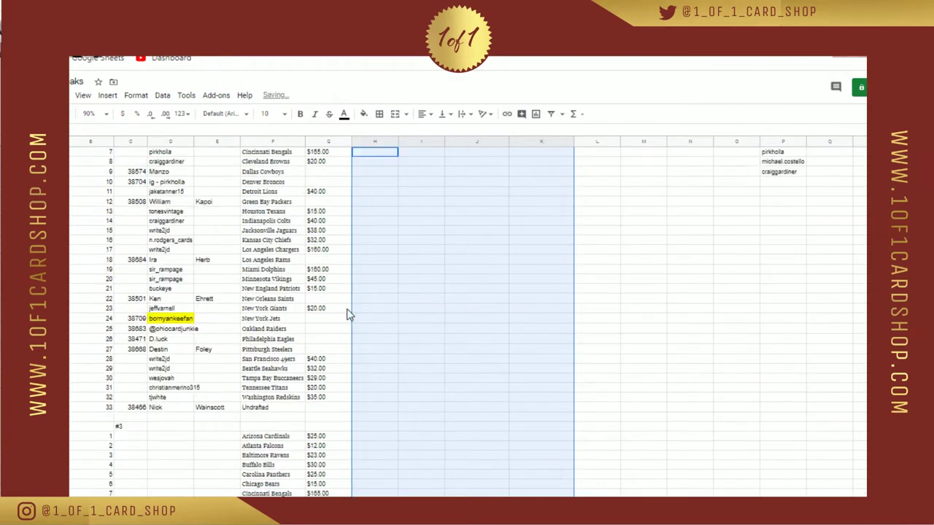
scroll(540, 372, down, 3)
click(595, 334)
key(ctrl+z)
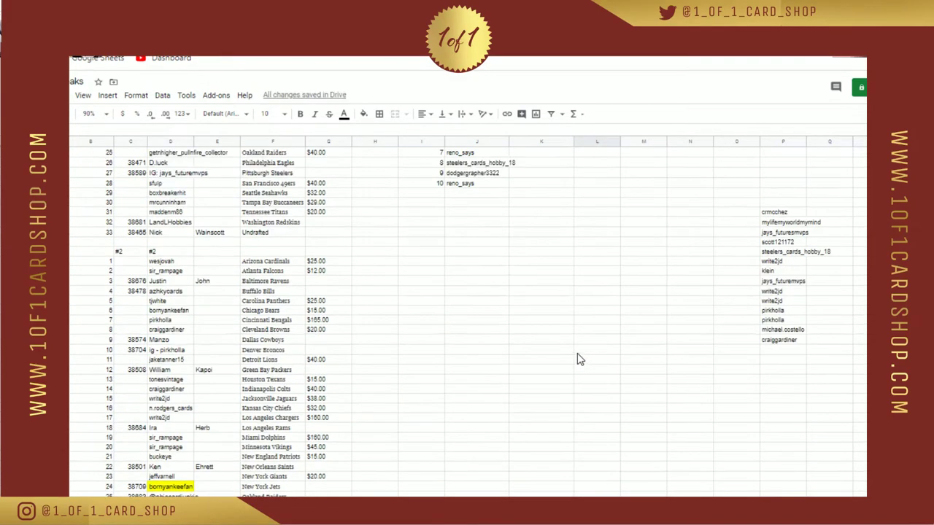
key(ctrl+z)
key(ctrl+z)
scroll(576, 359, down, 3)
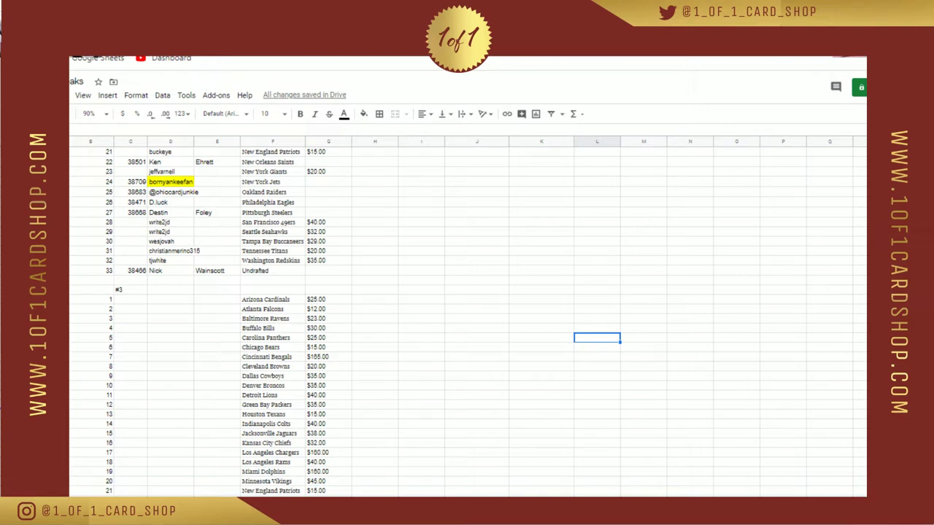
Step: Paste the next buyer list beside the #3 block and clear row 3's stray name cells
click(343, 272)
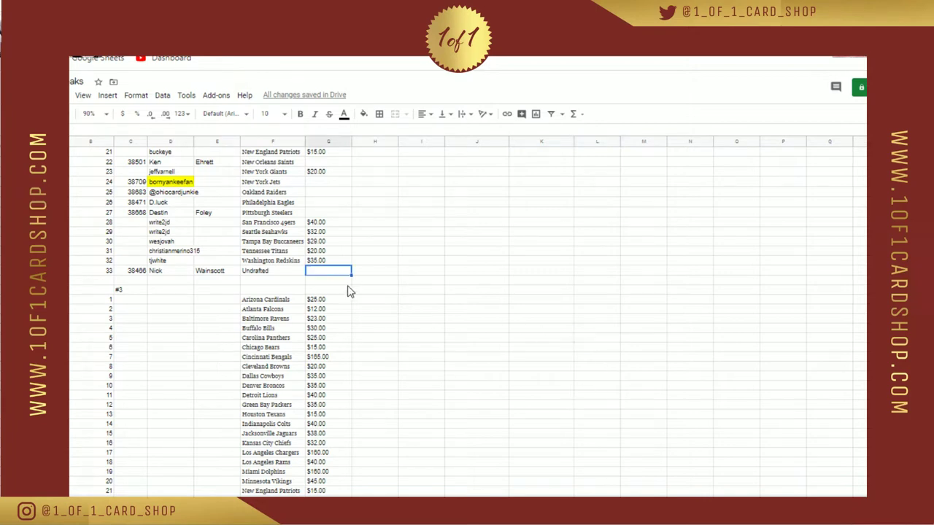
drag(372, 318, 427, 318)
key(ctrl+v)
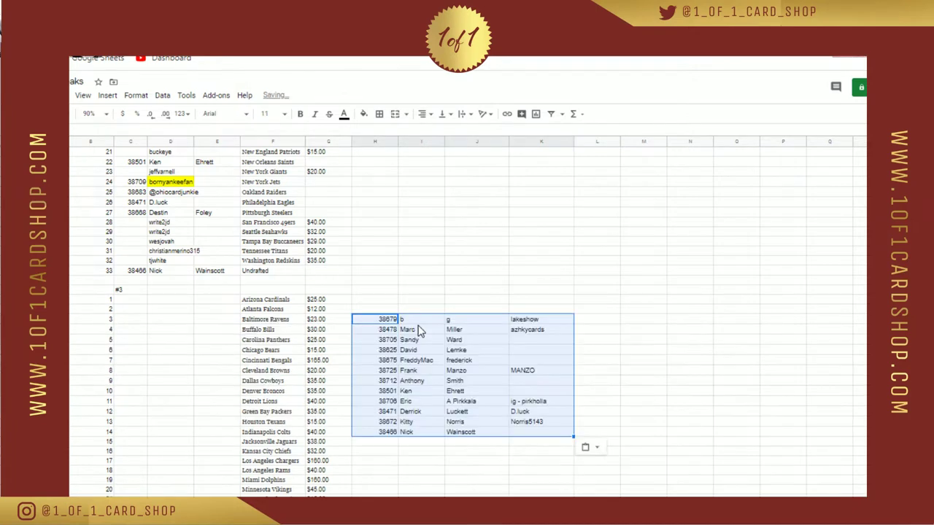
click(420, 321)
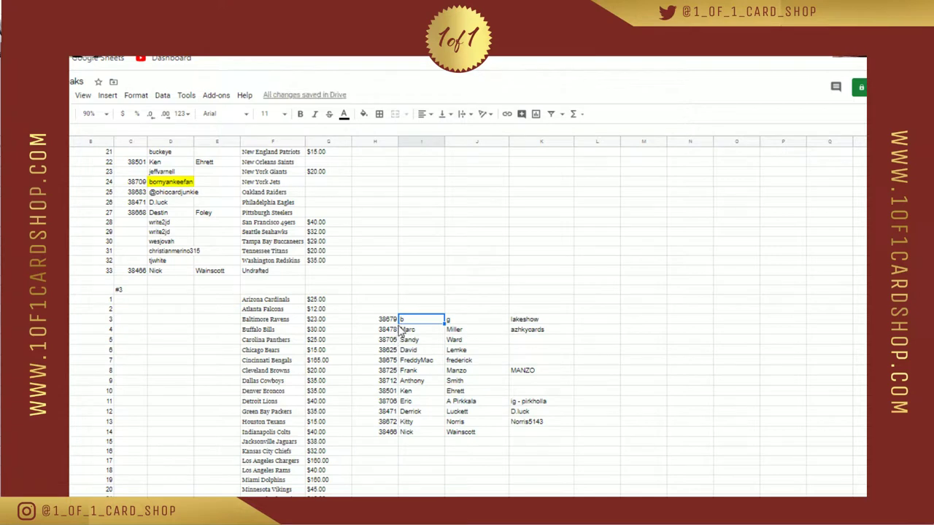
drag(419, 320, 452, 322)
key(Delete)
Step: Replace the real names in rows 3 and 4 with the usernames from column K
click(454, 324)
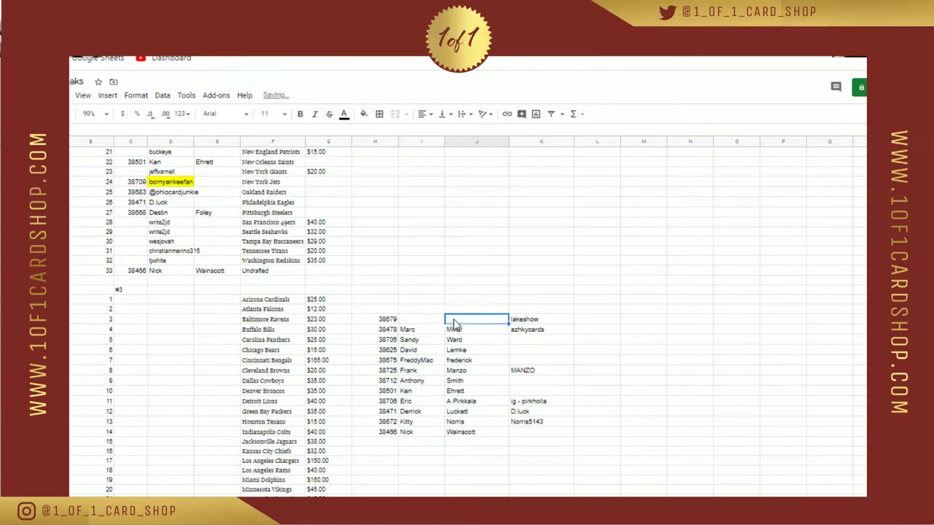
key(Right)
key(ctrl+x)
key(Left)
key(Left)
key(ctrl+v)
key(Down)
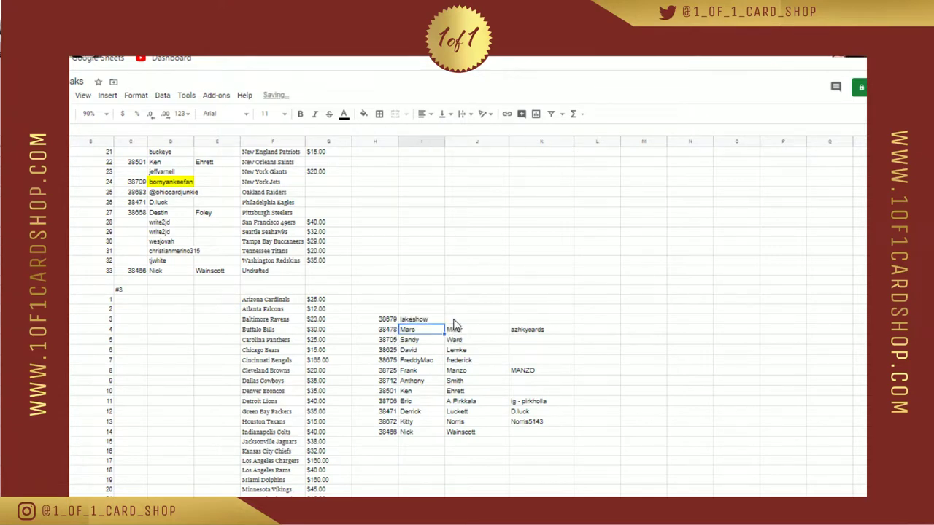
key(Delete)
key(Right)
key(Delete)
key(Right)
key(Left)
key(Left)
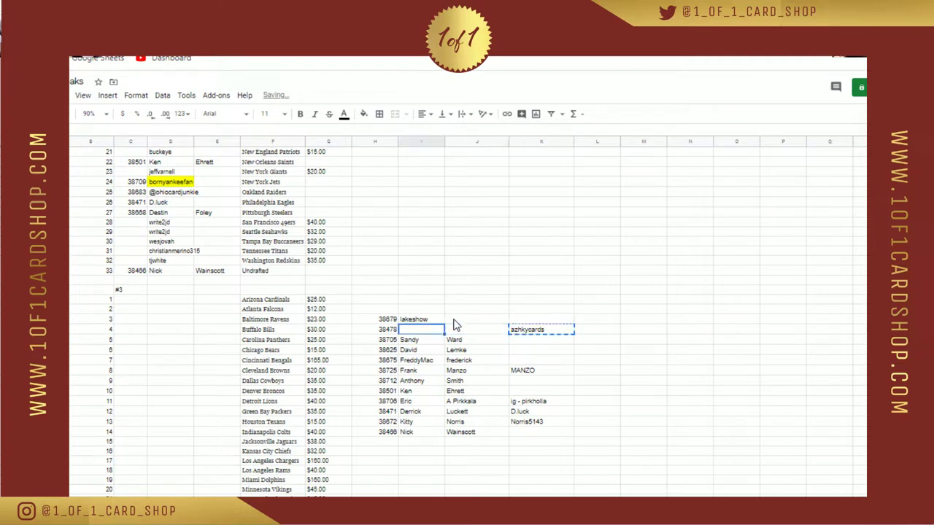
key(ctrl+v)
Step: Clear row 8's first name and move its J8 entry into I8
key(Down)
key(Down)
key(Down)
key(Down)
key(Right)
key(Right)
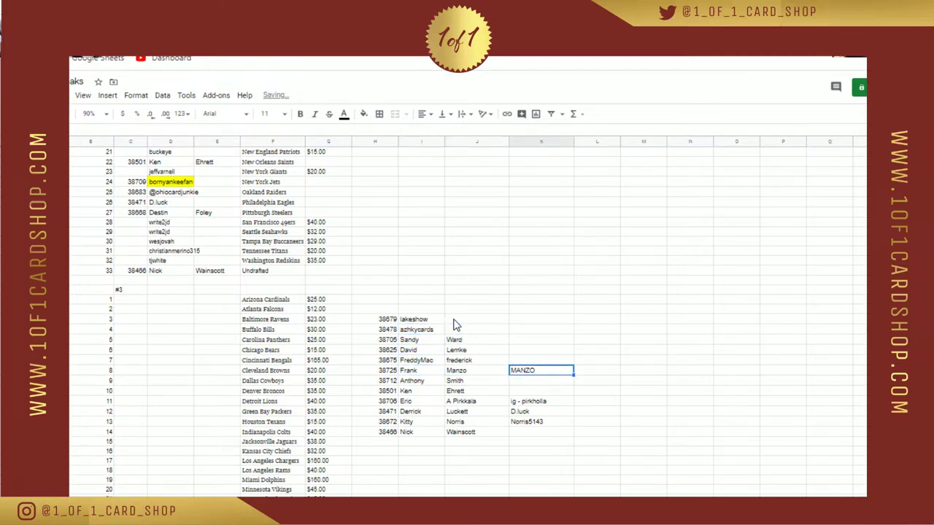
key(Left)
key(Left)
key(Delete)
key(Right)
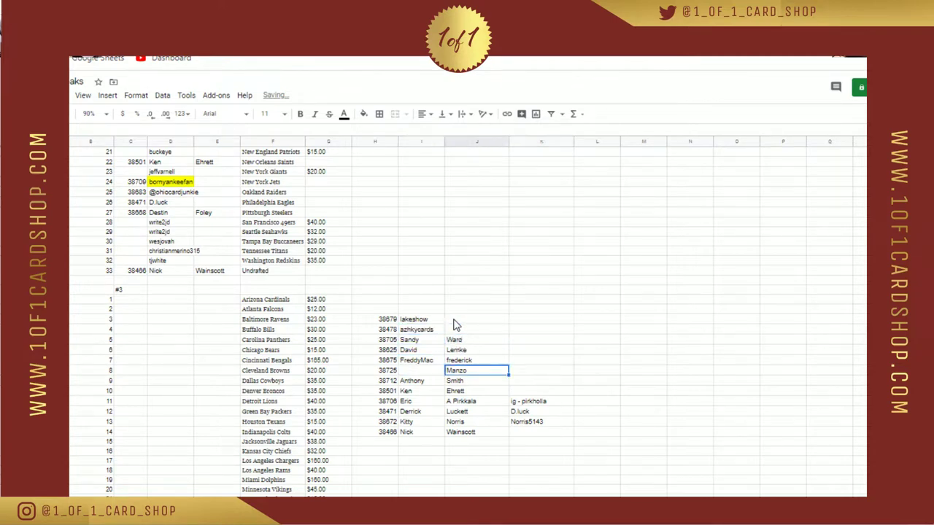
key(Left)
key(Left)
key(ctrl+v)
key(ctrl+z)
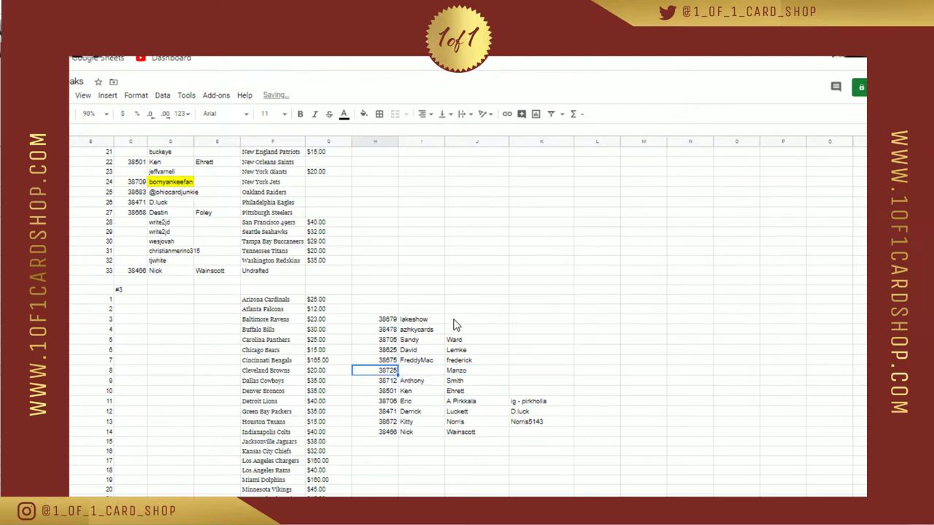
key(Right)
key(Right)
key(ctrl+x)
key(Left)
key(ctrl+v)
key(Down)
key(Down)
key(Down)
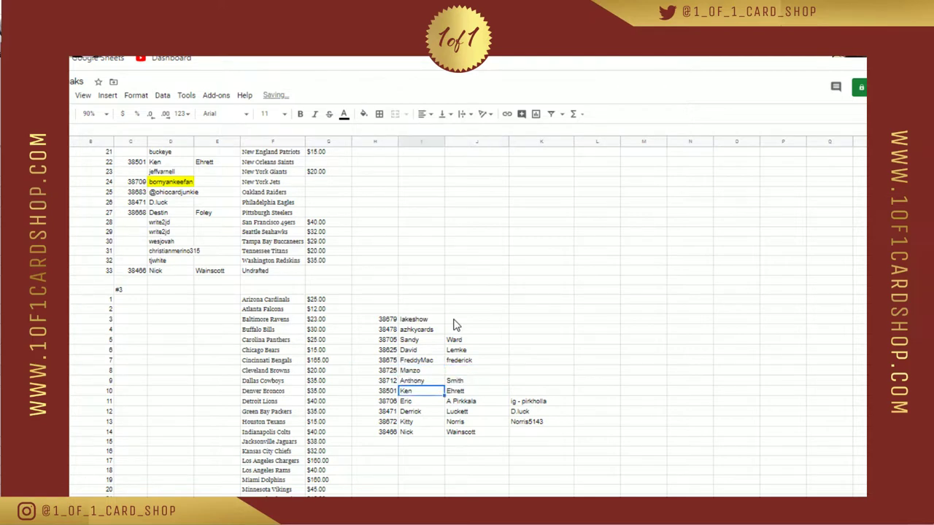
Step: Replace the real names in rows 11–13 with the usernames from K11:K13
drag(475, 402, 441, 427)
key(Delete)
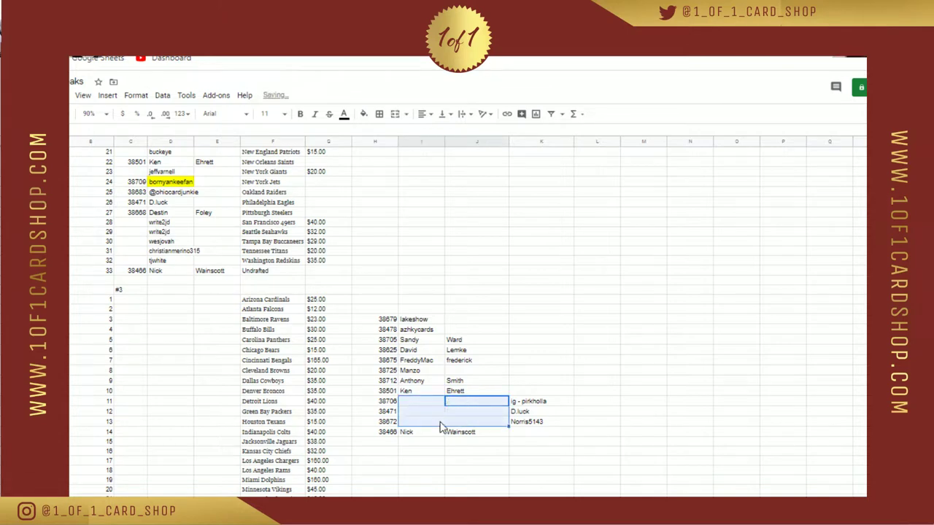
drag(529, 402, 525, 428)
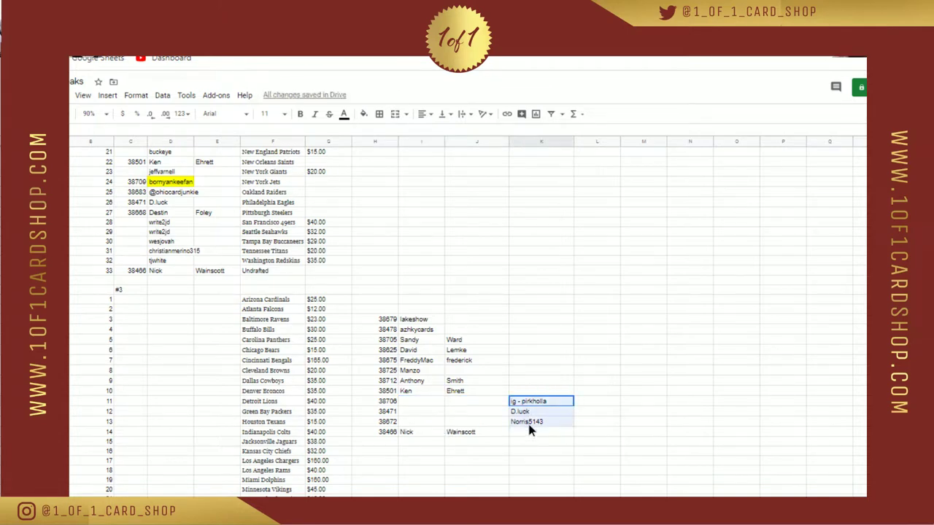
key(ctrl+x)
click(435, 404)
key(ctrl+v)
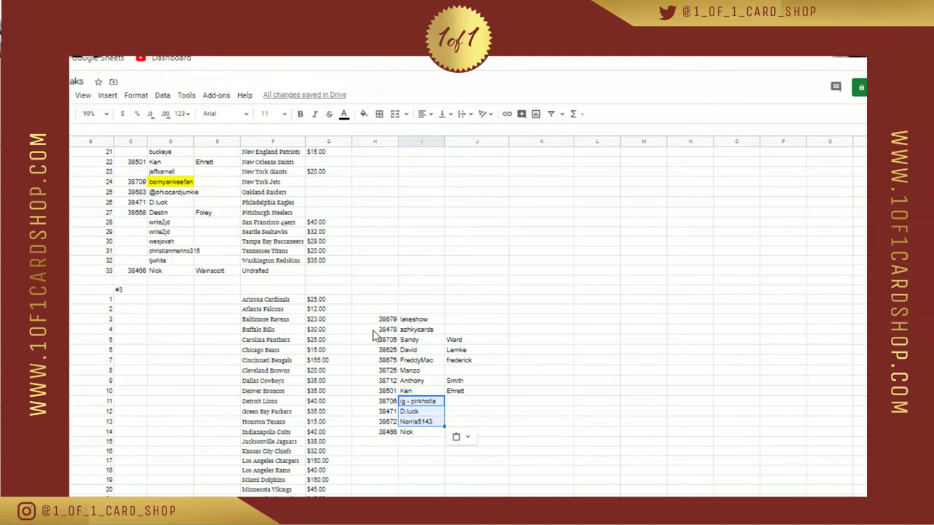
Step: Paste the team names, Baltimore Ravens through Undrafted, into K3:K14 and copy the first buyer's entry H3:I3
click(538, 321)
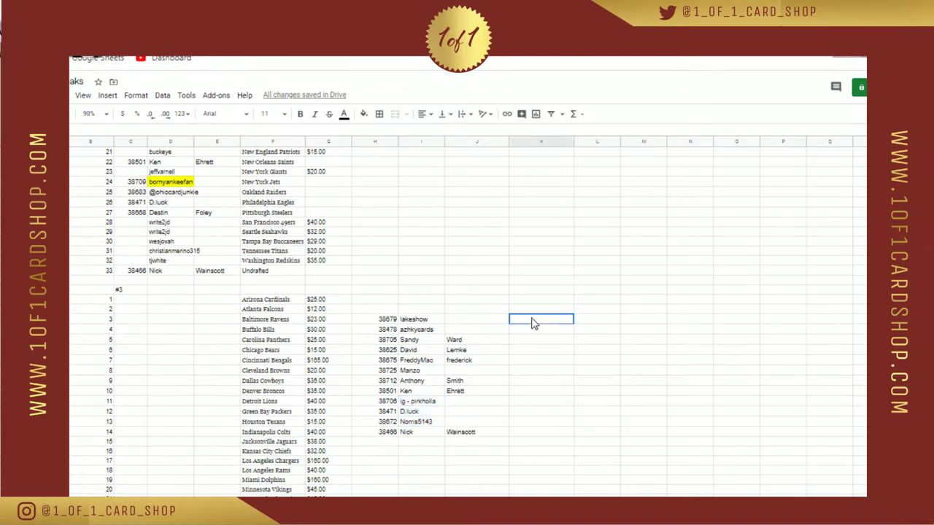
key(ctrl+v)
click(527, 350)
drag(384, 321, 423, 321)
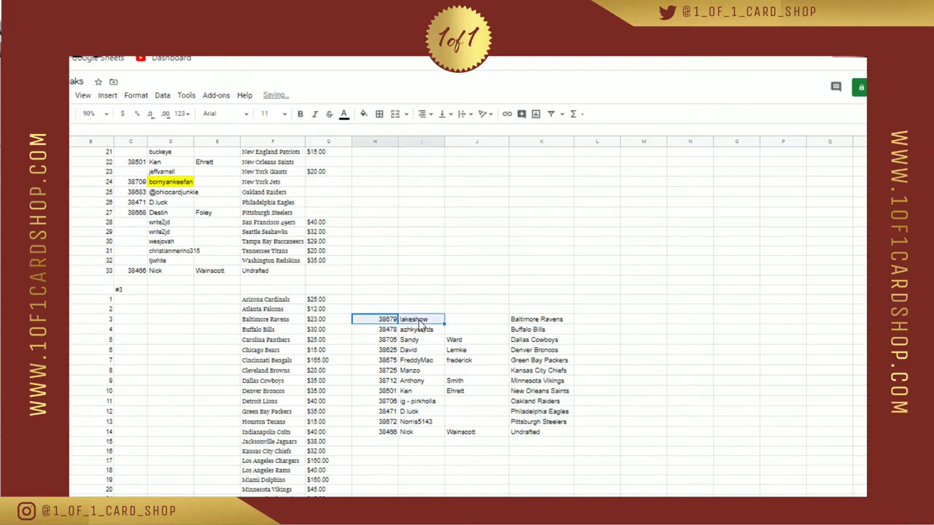
key(ctrl+c)
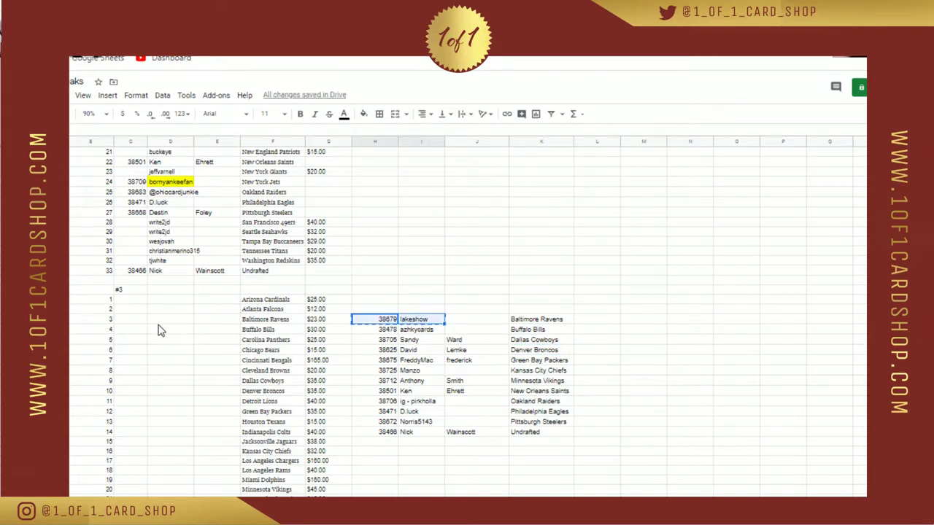
Step: Place the first three side-list buyers into C3, C4 and C9 (Dallas Cowboys)
click(145, 321)
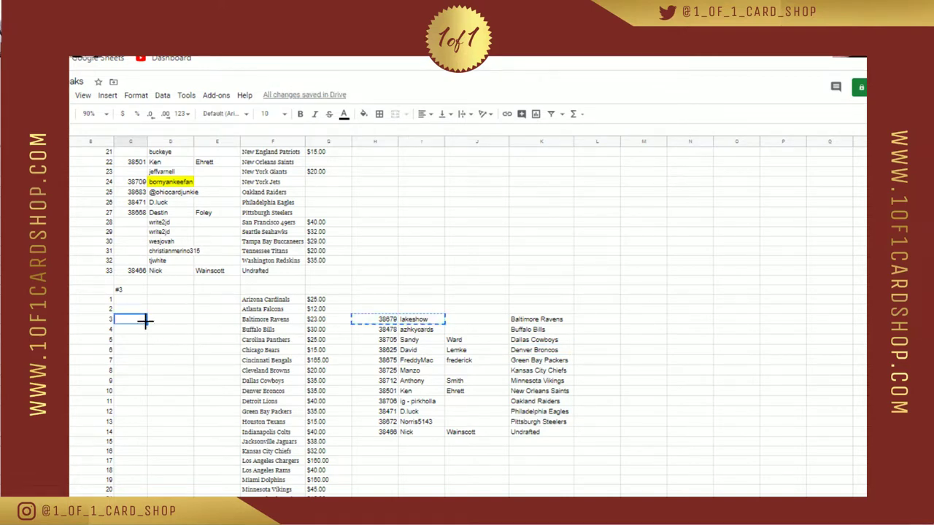
key(ctrl+v)
drag(378, 330, 436, 332)
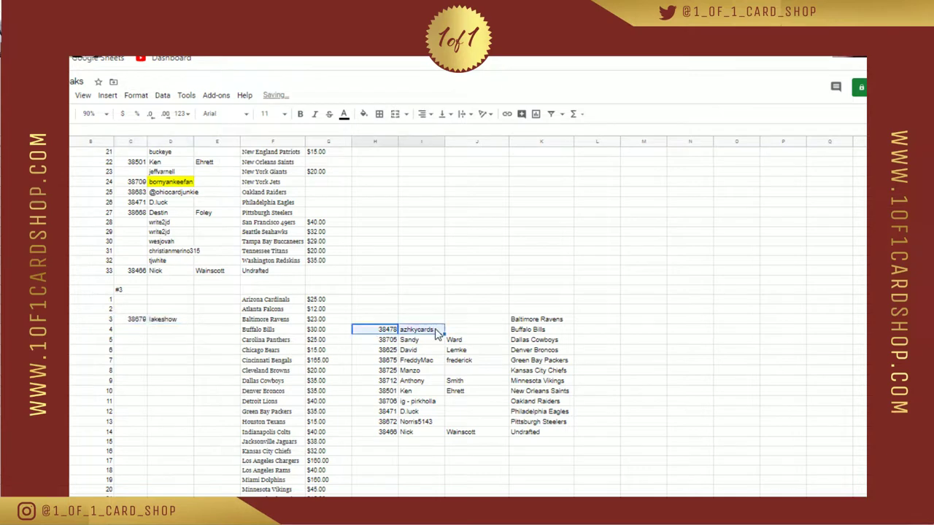
key(ctrl+c)
click(125, 333)
key(ctrl+v)
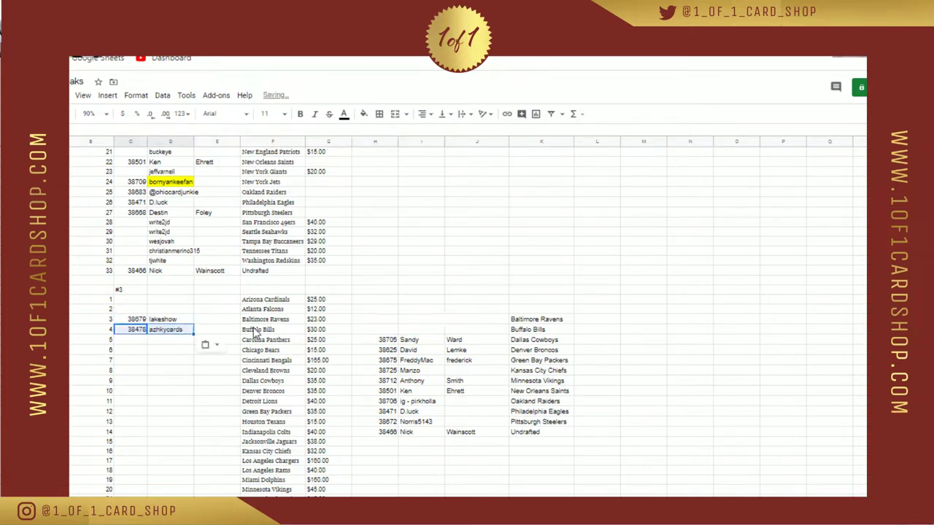
drag(372, 341, 458, 348)
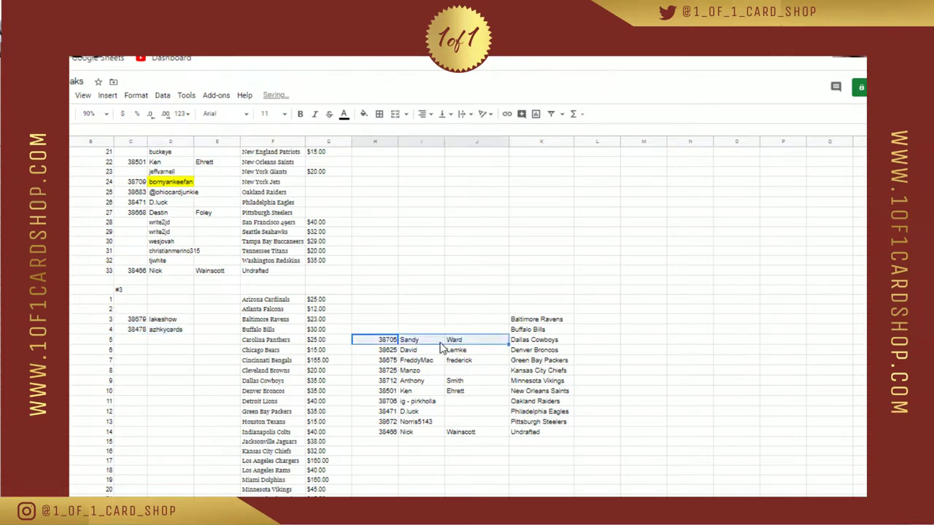
key(ctrl+c)
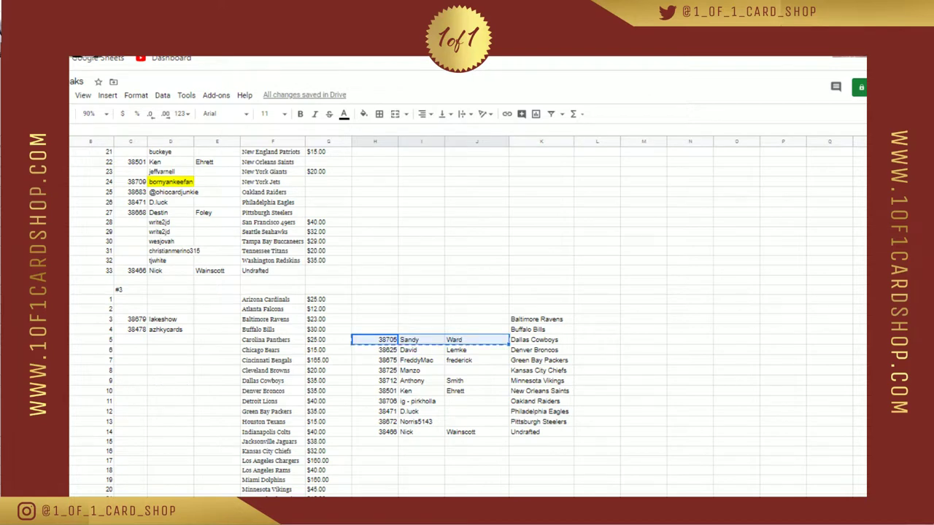
click(145, 380)
key(ctrl+v)
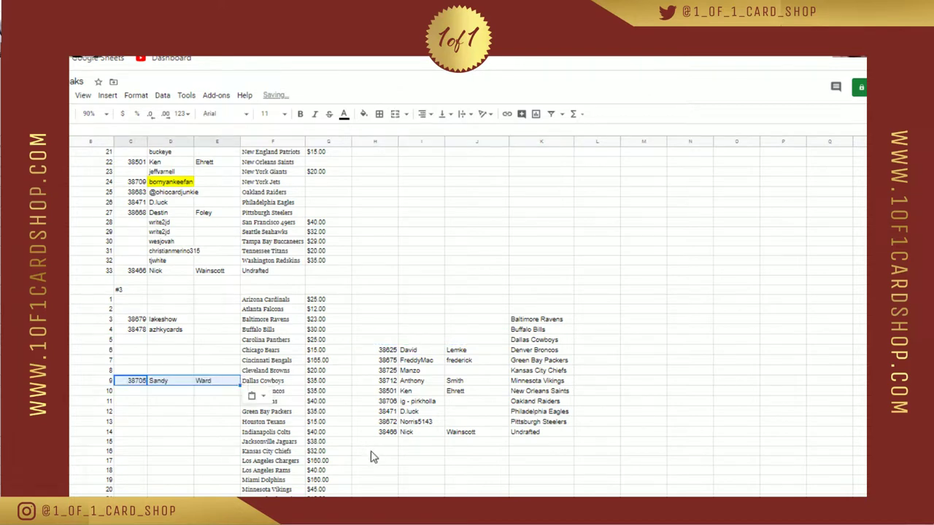
Step: Move the next two buyers into C10 (Denver Broncos) and C12 (Green Bay Packers)
click(387, 350)
shift+click(467, 349)
key(ctrl+x)
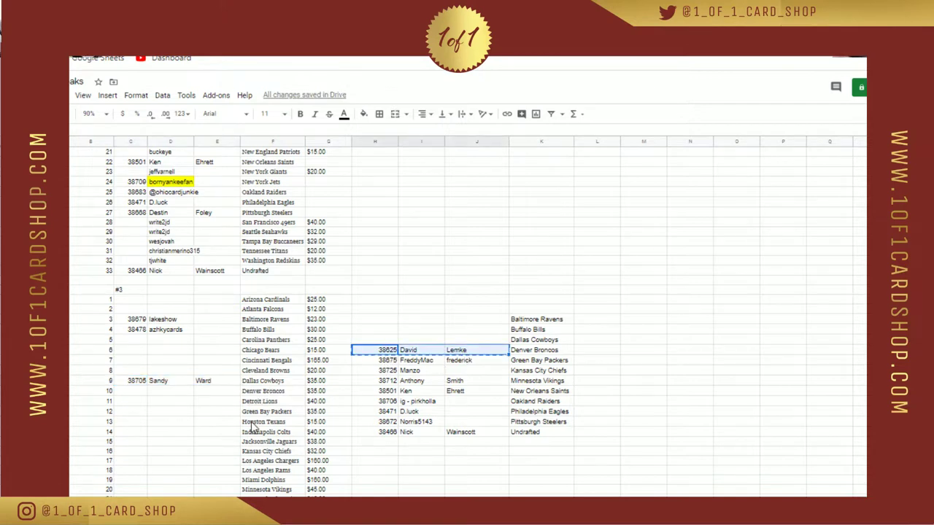
scroll(253, 427, down, 1)
click(138, 362)
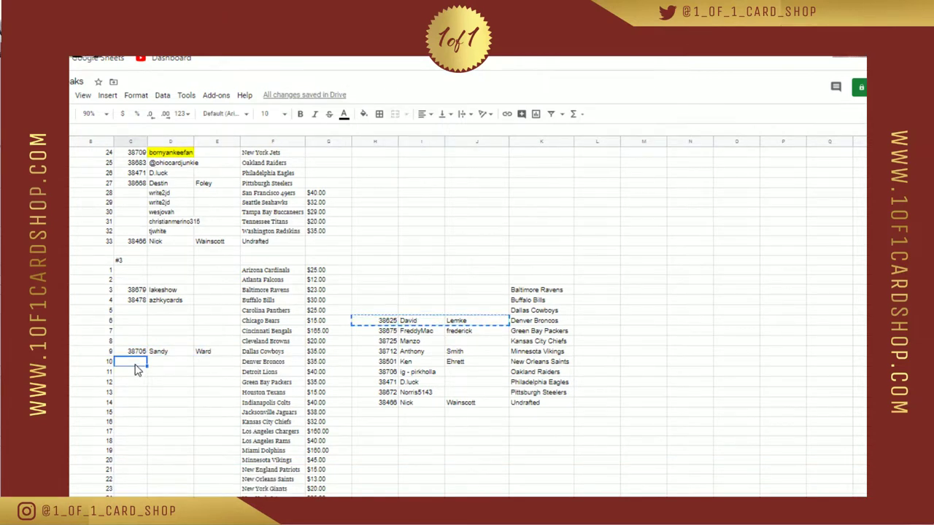
key(ctrl+v)
click(371, 332)
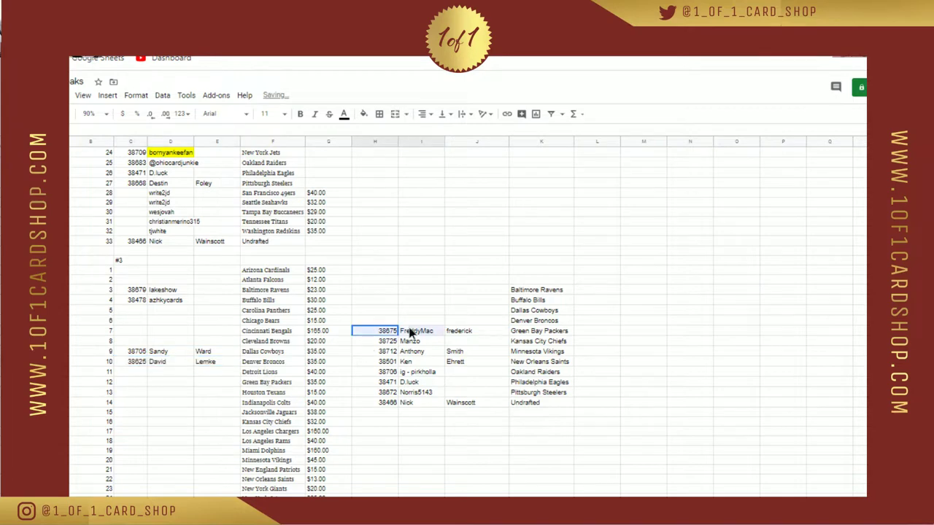
shift+click(470, 332)
key(ctrl+x)
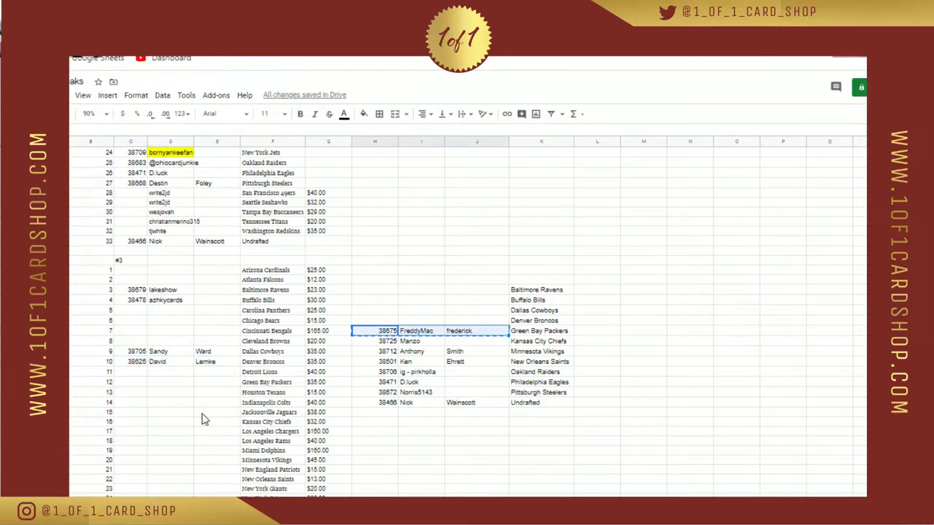
click(137, 382)
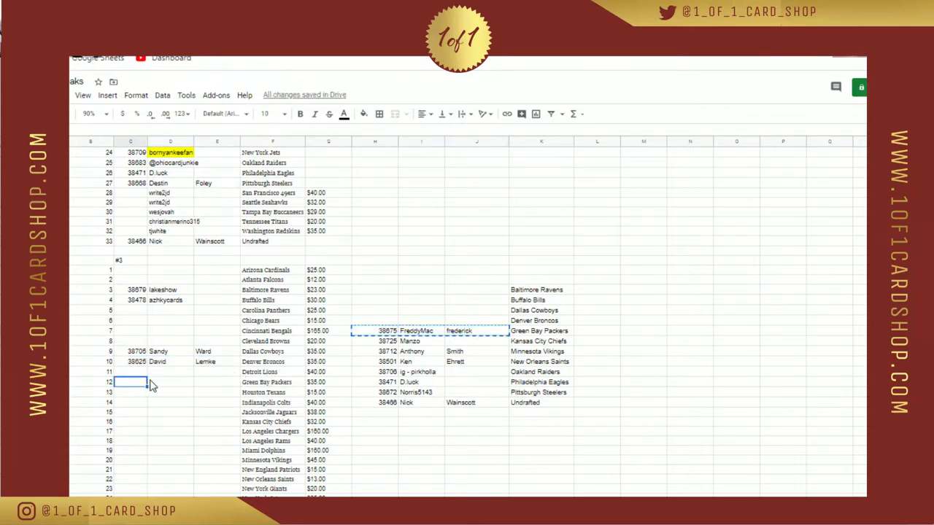
key(ctrl+v)
Step: Move the next buyer into C16 beside Kansas City Chiefs
drag(379, 341, 423, 341)
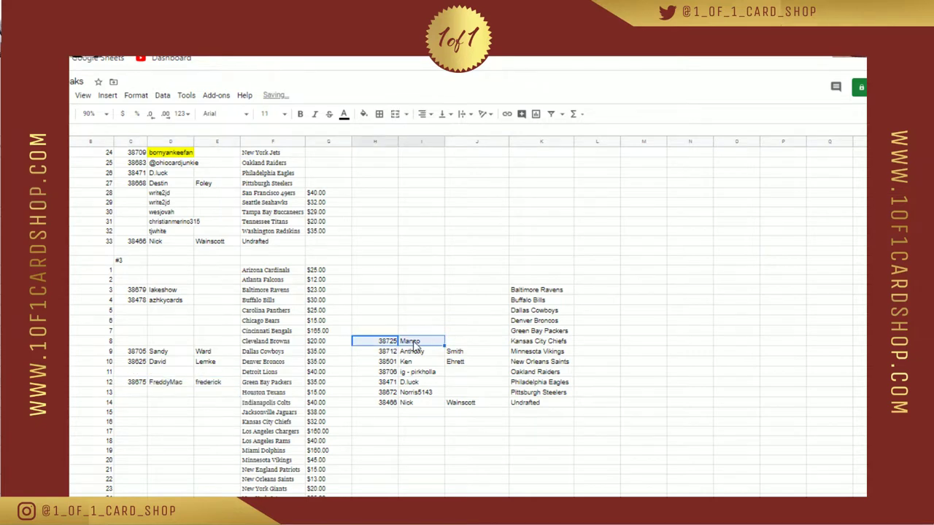
key(ctrl+x)
scroll(181, 418, down, 1)
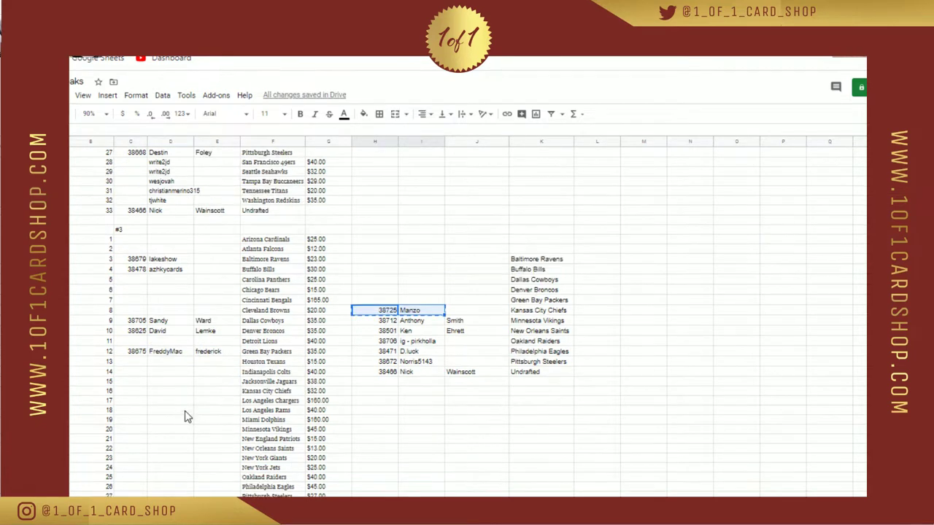
click(139, 385)
click(140, 393)
key(ctrl+v)
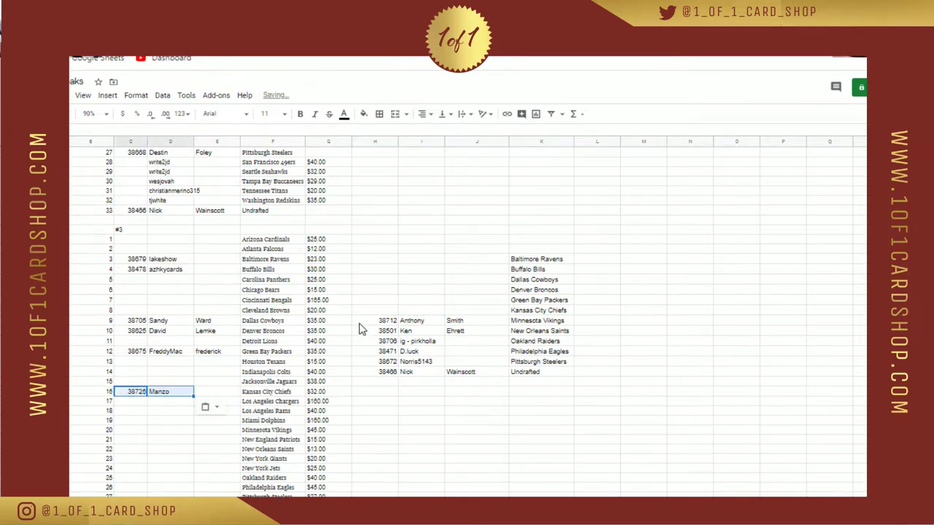
Step: Move buyers into C20 (Minnesota Vikings) and C22 (New Orleans Saints)
drag(375, 323, 461, 324)
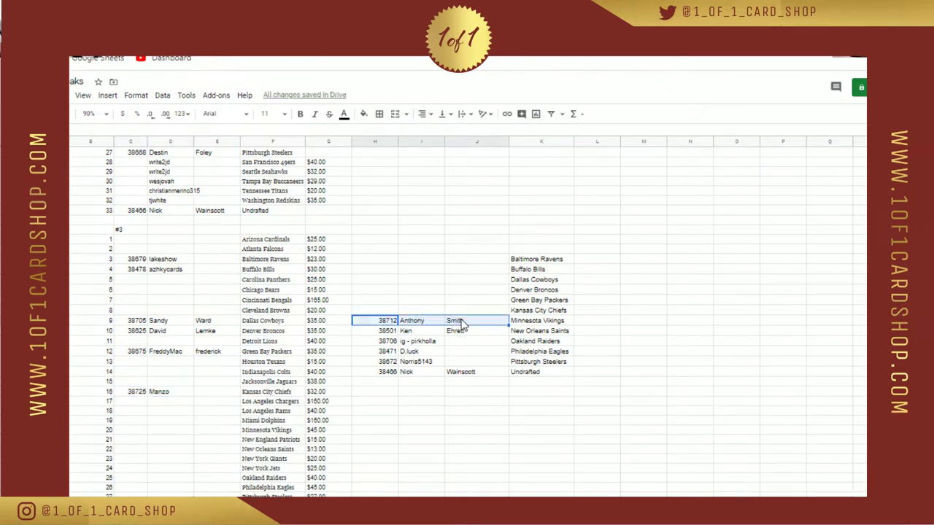
key(ctrl+x)
click(133, 439)
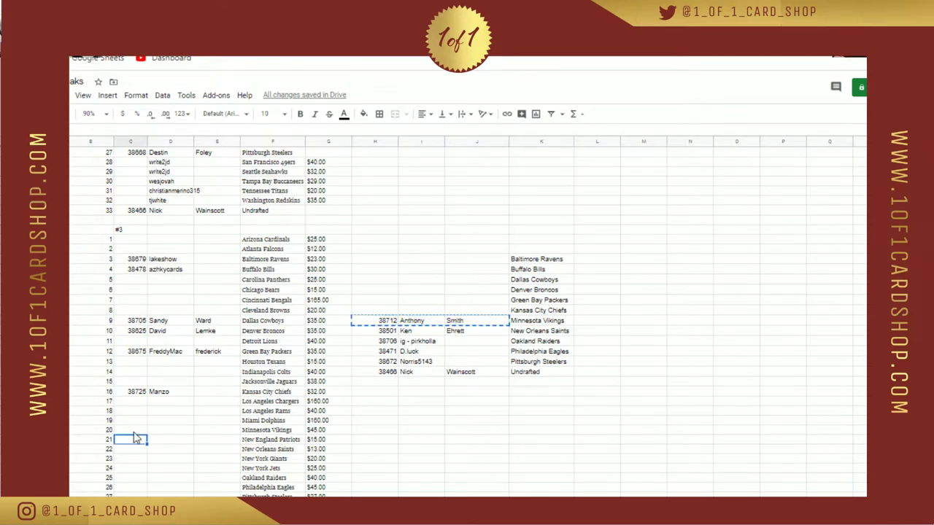
click(135, 432)
key(ctrl+v)
scroll(138, 430, down, 2)
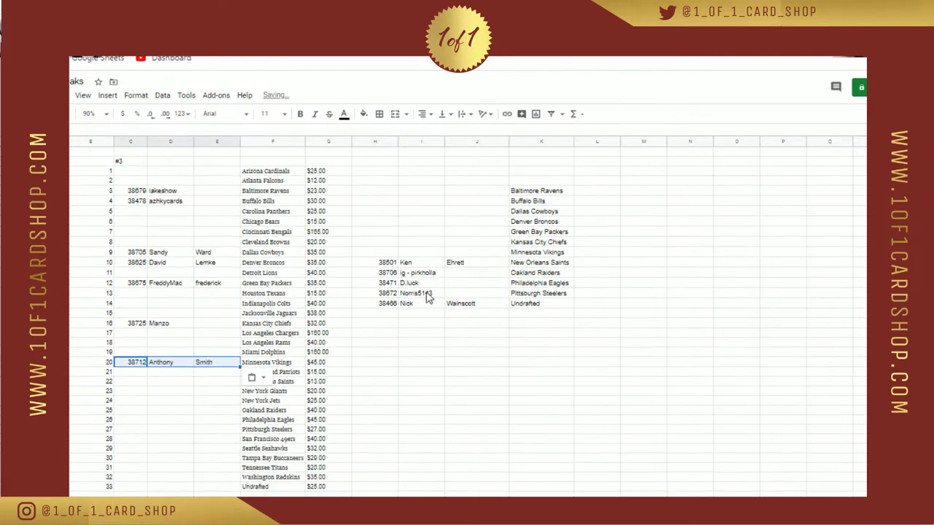
drag(390, 264, 452, 262)
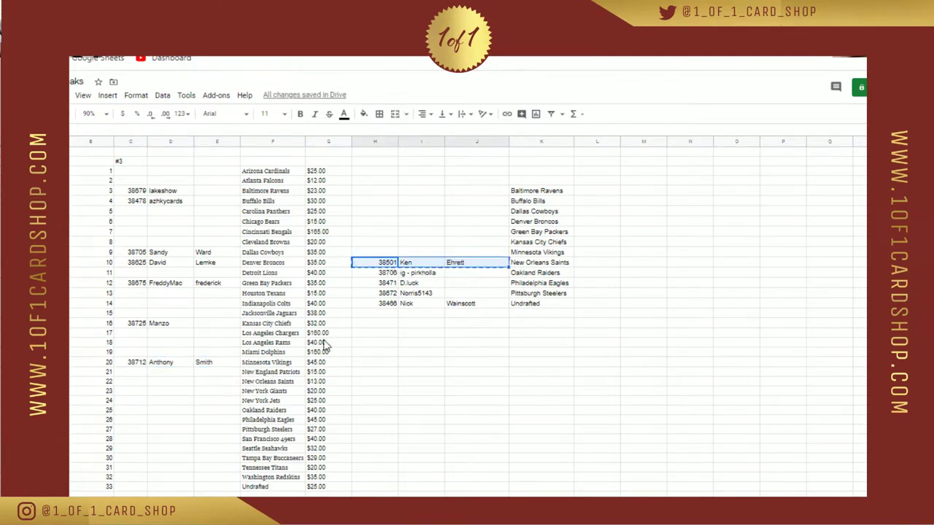
click(140, 387)
key(ctrl+v)
Step: Move three side-list buyers into spots 25, 26 and 27 of break #3
click(386, 272)
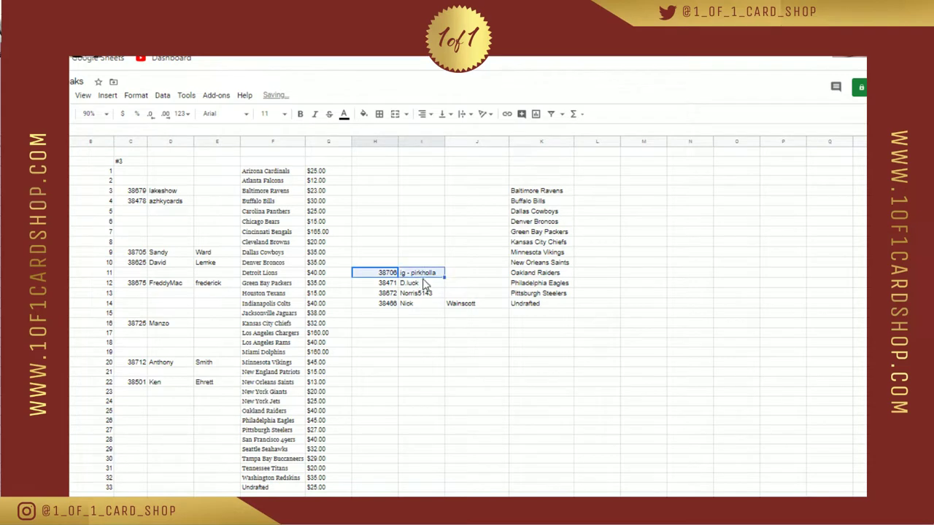
key(ctrl+x)
click(141, 414)
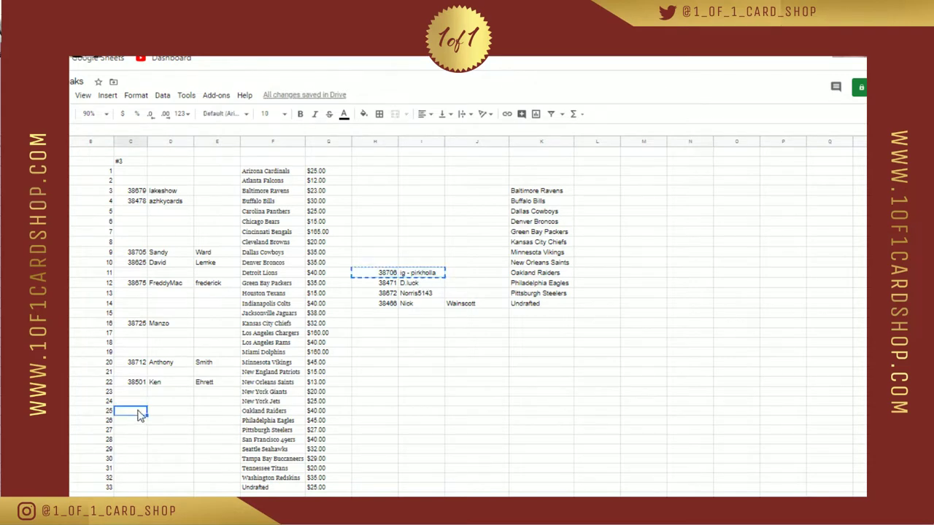
key(ctrl+v)
mouse_move(371, 294)
mouse_down()
mouse_move(423, 294)
mouse_move(382, 294)
mouse_move(404, 293)
mouse_up()
click(423, 285)
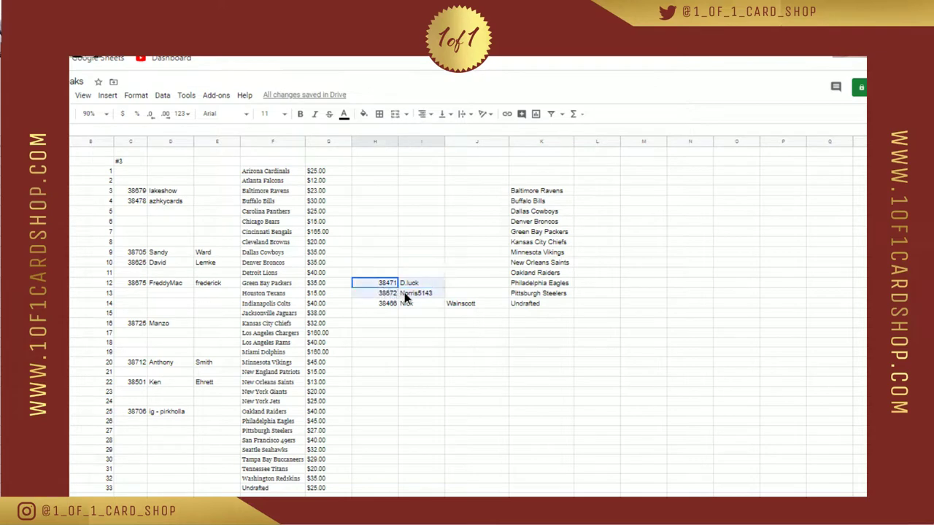
key(ctrl+x)
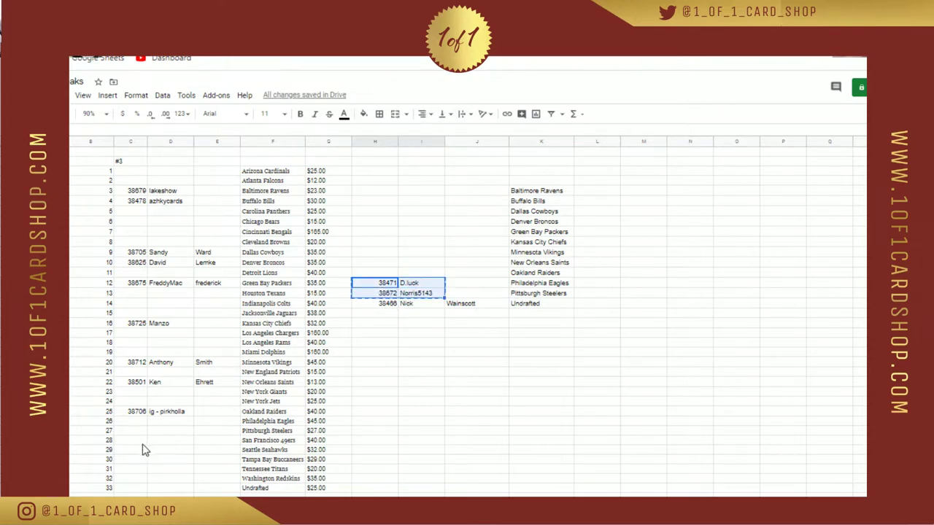
click(139, 423)
key(ctrl+v)
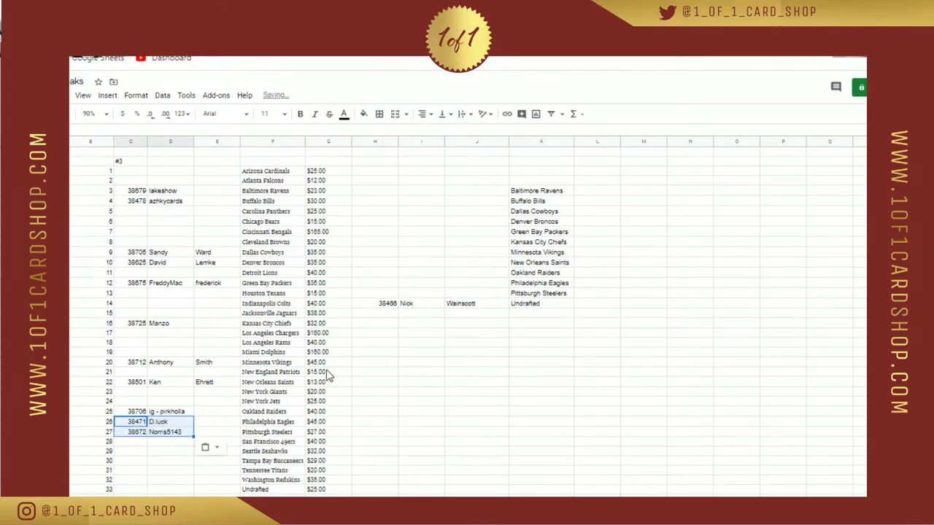
Step: Put the last side-list buyer into spot 33
drag(375, 303, 463, 310)
key(ctrl+c)
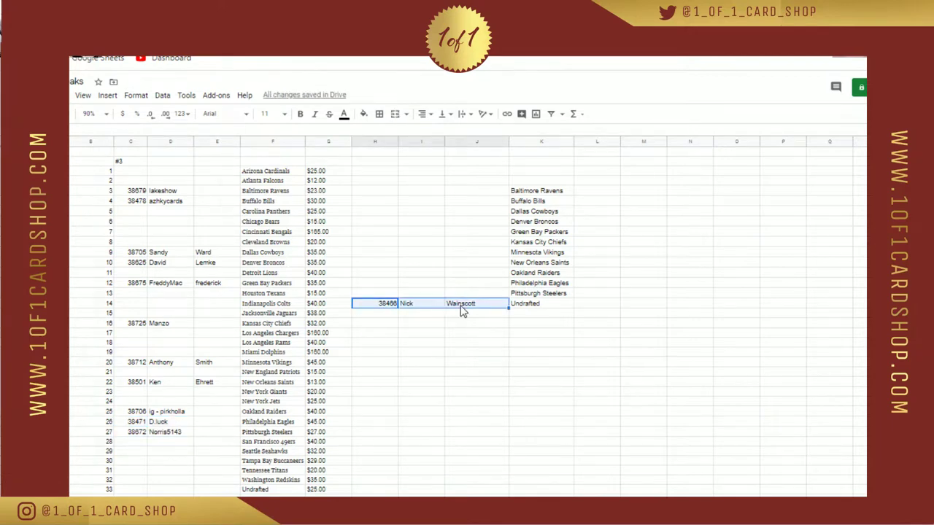
scroll(246, 469, down, 1)
click(137, 461)
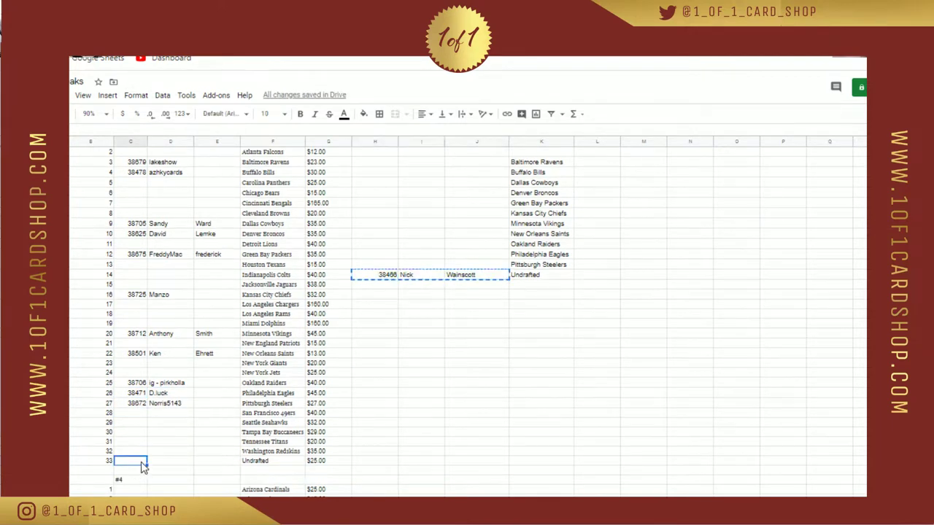
key(ctrl+v)
scroll(319, 421, up, 3)
drag(489, 220, 571, 399)
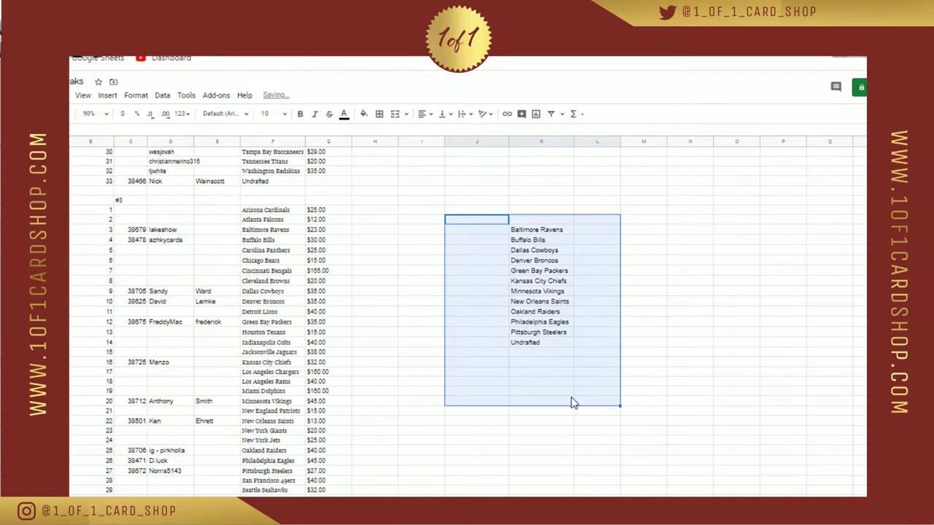
Step: Clear the leftover side team list, then erase claimed spots' prices down column G
key(Delete)
click(333, 231)
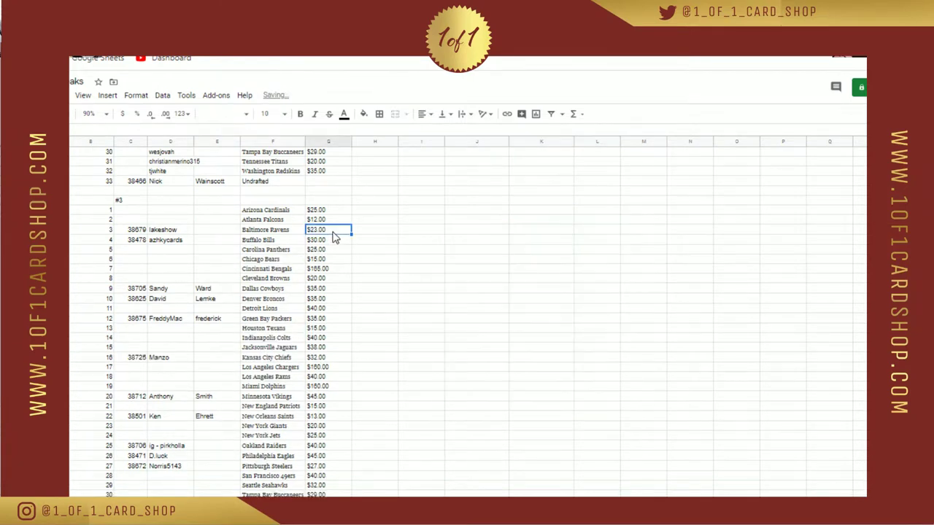
key(Down)
key(Delete)
key(Down)
key(Down)
key(Down)
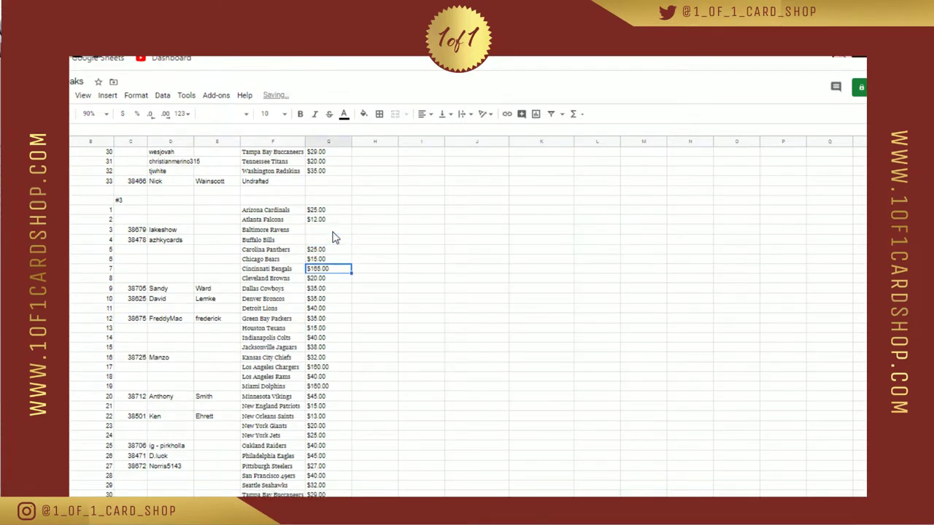
key(Down)
key(Delete)
key(Down)
key(Delete)
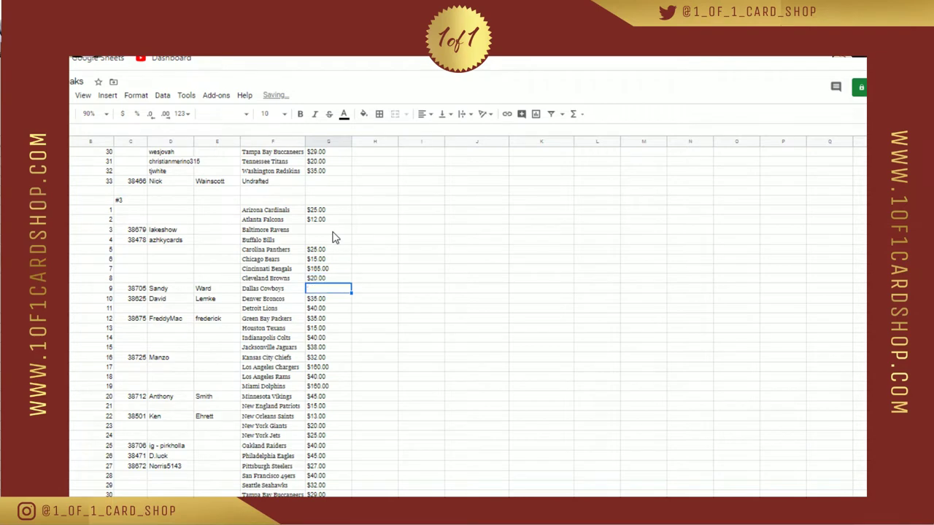
key(Down)
key(Delete)
key(Down)
key(Down)
key(Delete)
key(Down)
key(Down)
key(Down)
key(Down)
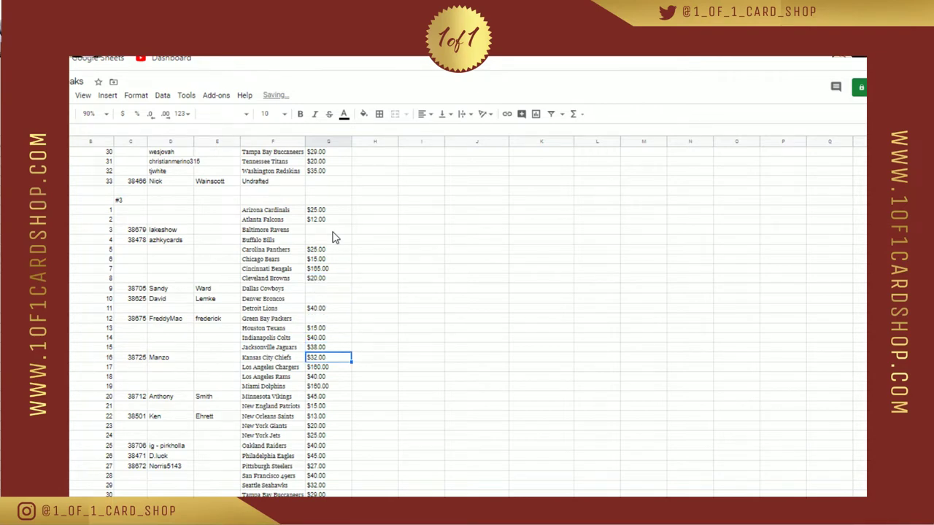
key(Delete)
key(Down)
key(Down)
key(Down)
key(Down)
key(Delete)
key(Down)
key(Down)
key(Down)
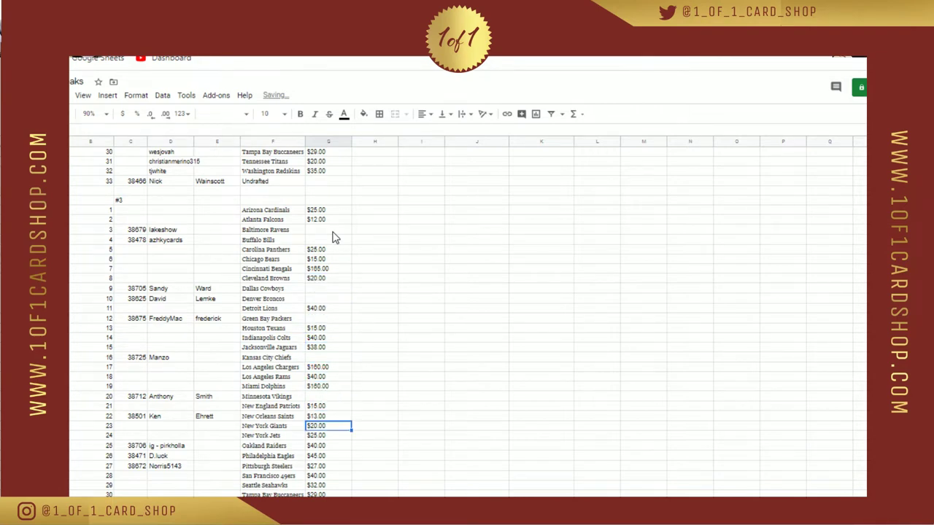
Step: Erase the remaining claimed prices from spot 22 onward, including the Undrafted spot's price
key(Up)
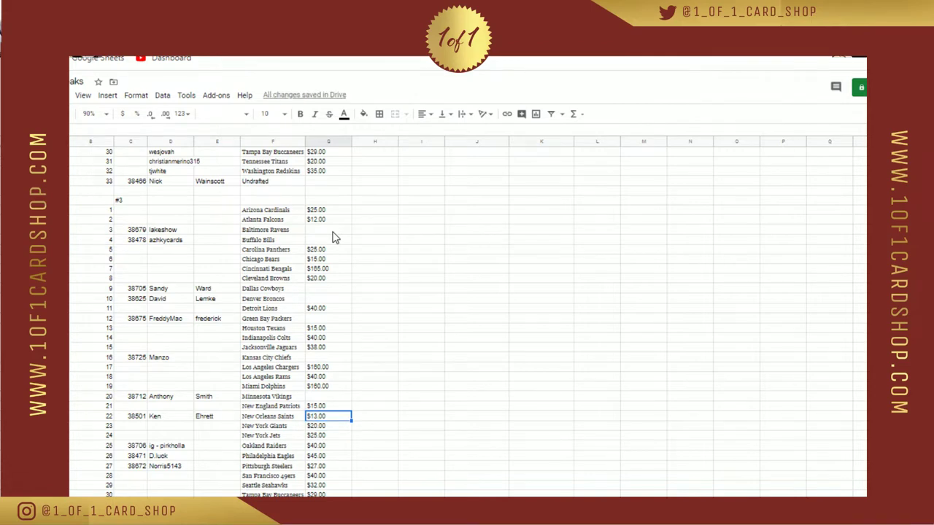
key(Delete)
key(Down)
key(Down)
key(Down)
key(Delete)
key(Down)
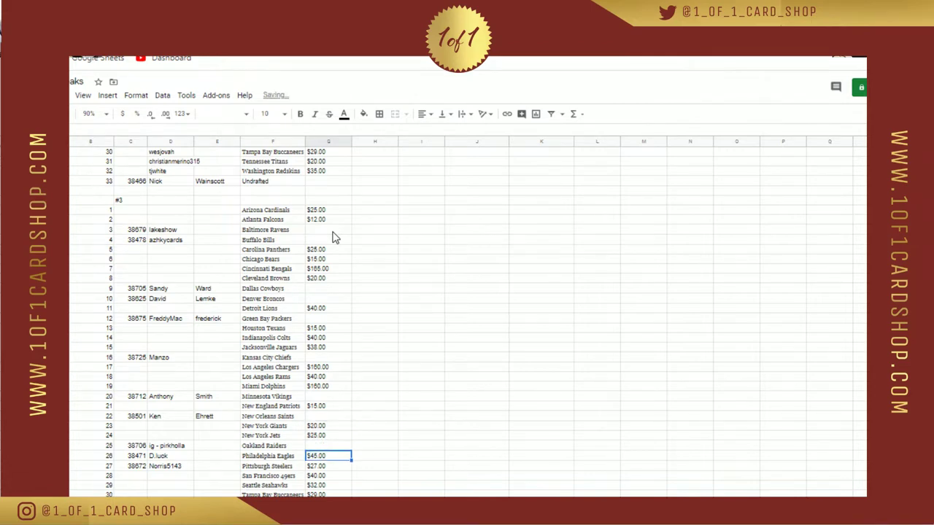
key(Delete)
key(Down)
key(Delete)
key(Down)
scroll(333, 237, up, 1)
scroll(416, 290, down, 2)
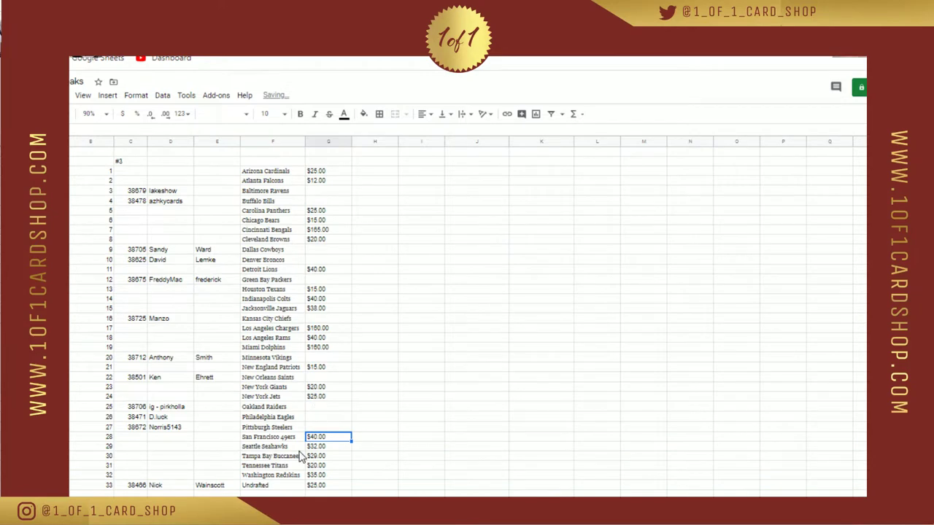
click(328, 494)
key(Up)
key(Delete)
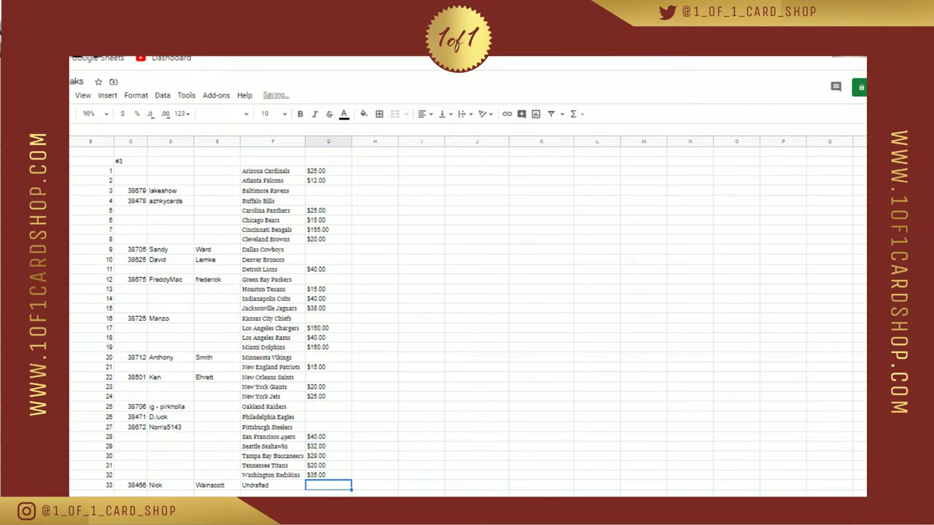
scroll(439, 474, up, 3)
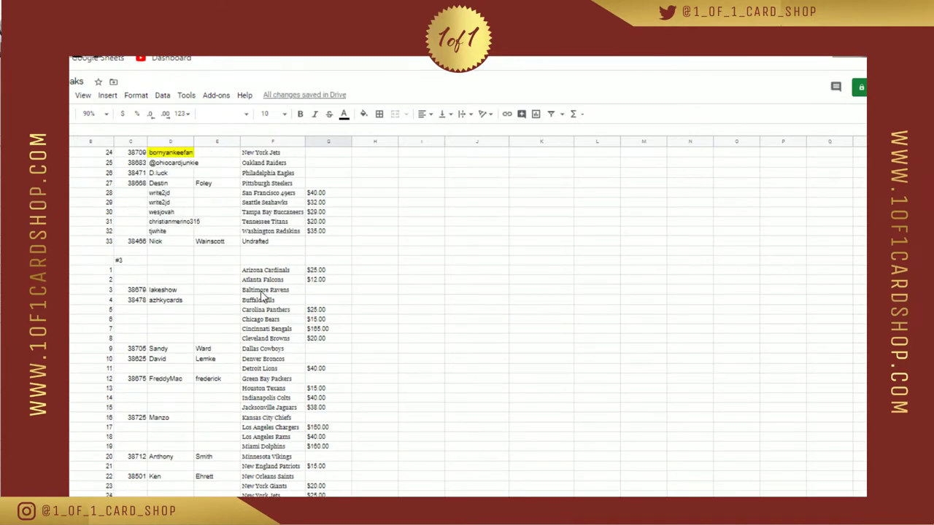
Step: Copy the unsold team and price ranges from F:G and paste them at K9
click(266, 272)
drag(291, 283, 321, 447)
scroll(322, 437, down, 5)
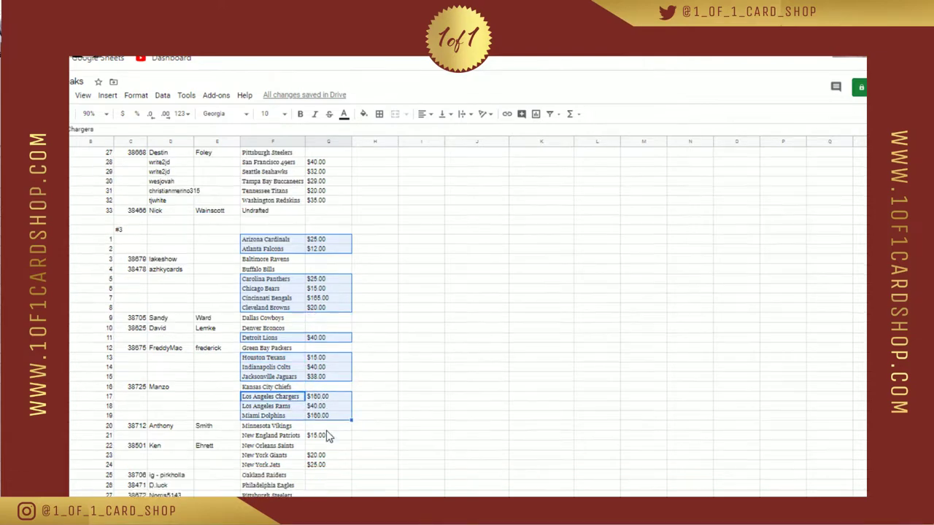
ctrl+click(291, 300)
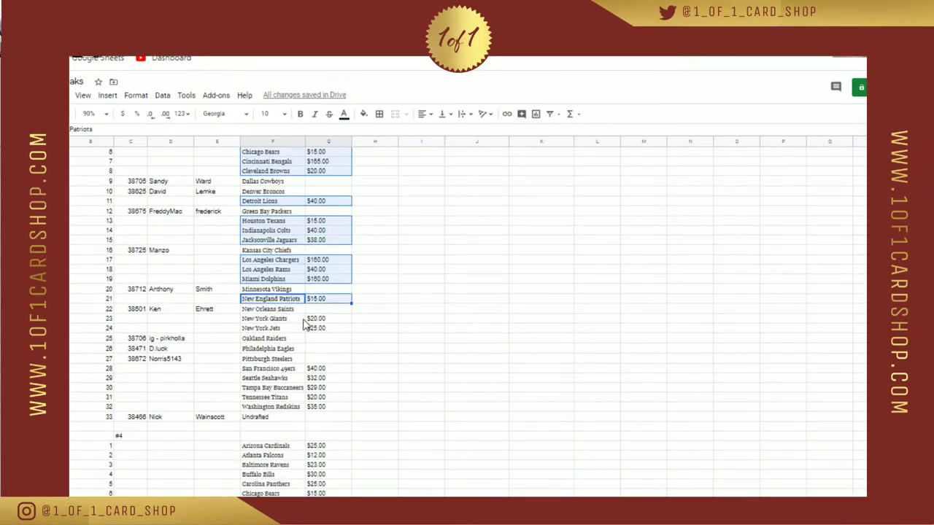
ctrl+drag(304, 326, 320, 329)
ctrl+drag(299, 369, 339, 411)
key(ctrl+c)
scroll(461, 296, up, 3)
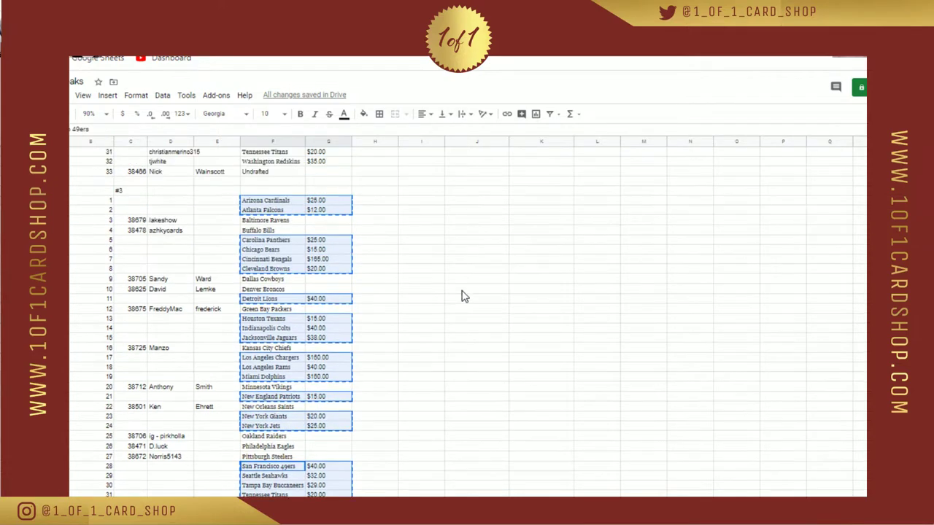
click(518, 280)
key(ctrl+v)
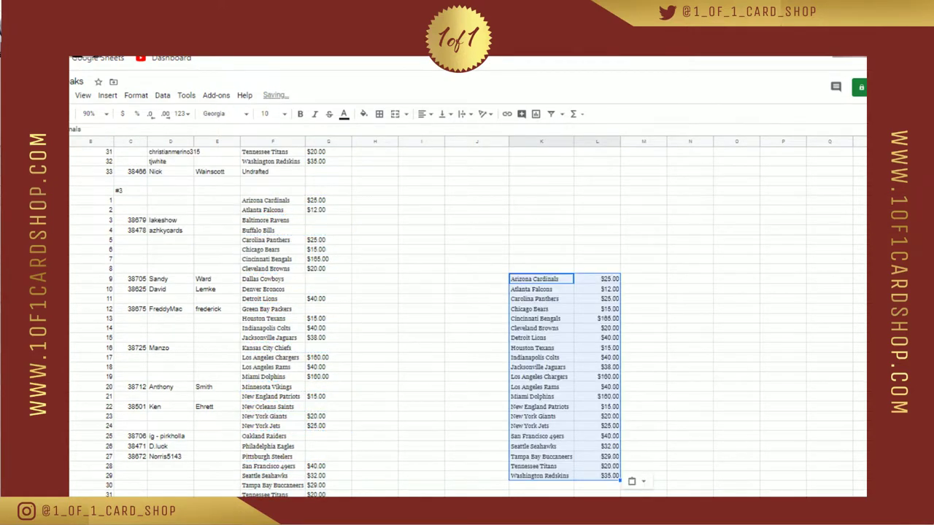
drag(488, 283, 468, 473)
Step: Fill J9:J29 light pink and enter 1, 2, 3 in I9:I11
click(364, 114)
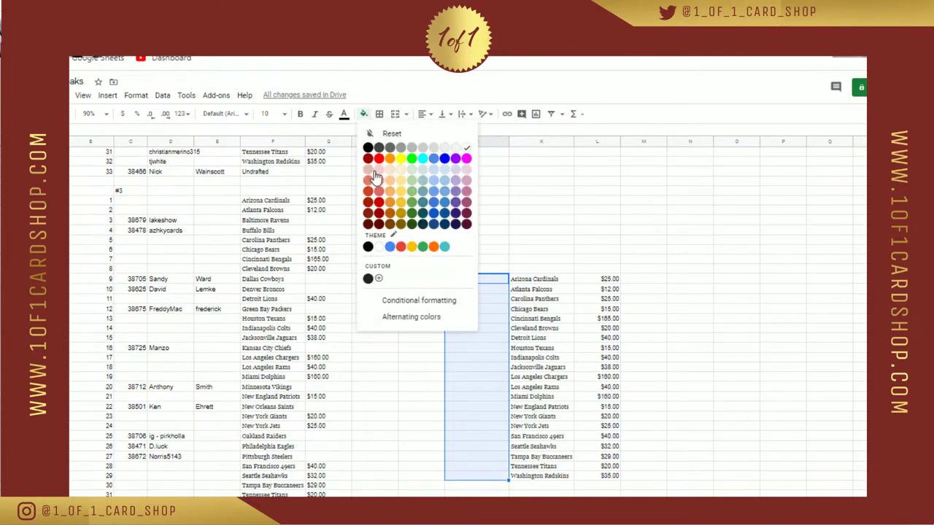
click(379, 180)
click(429, 282)
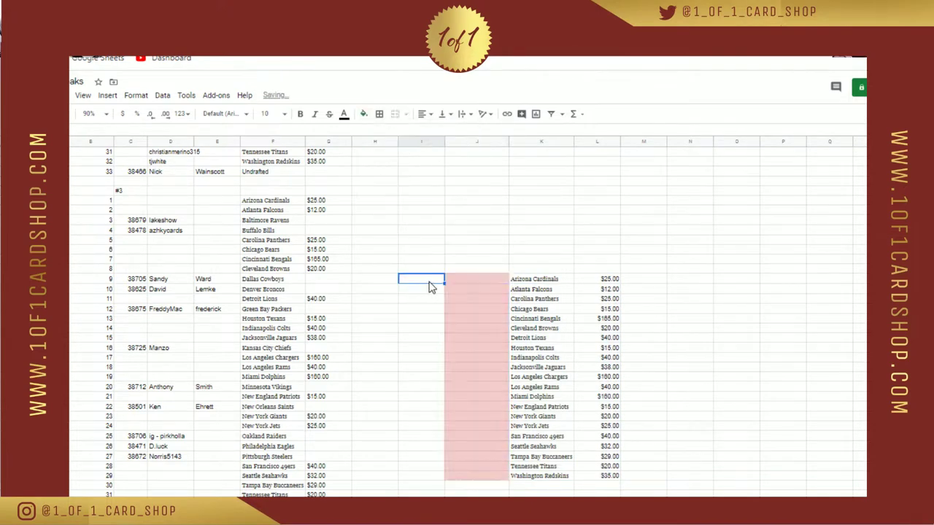
text(1)
key(Return)
text(2)
key(Return)
text(4)
key(Return)
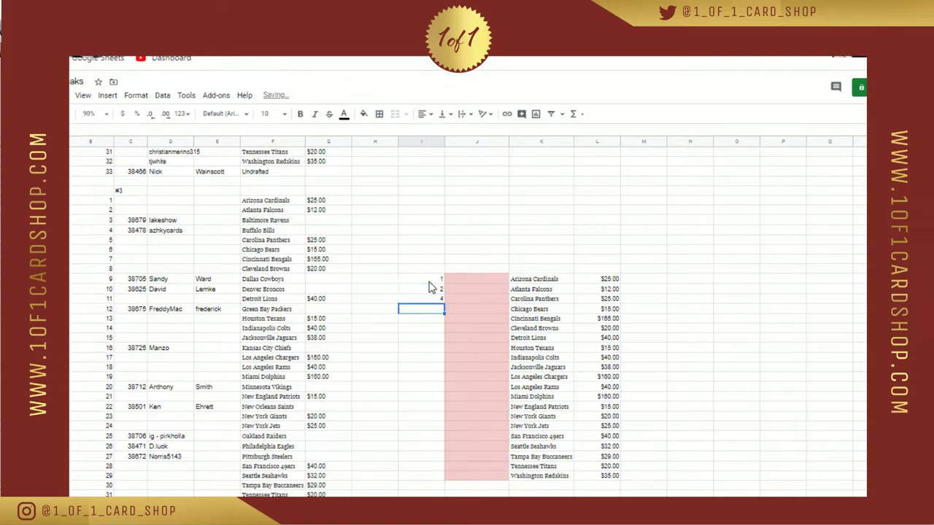
key(Up)
text(3)
key(Return)
drag(429, 283, 436, 475)
Step: Extend the numbering to 21, then fill the Bengals, Chargers and Dolphins rows dark
click(541, 485)
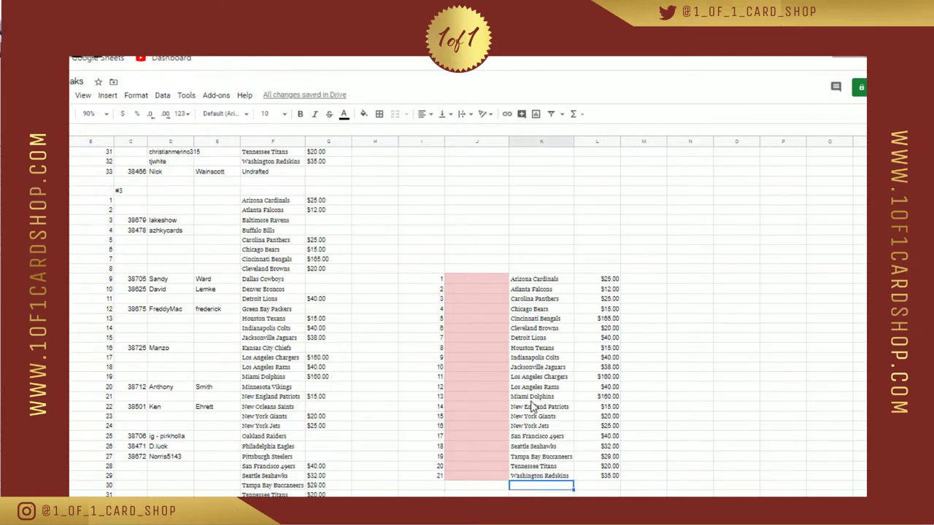
scroll(543, 379, down, 1)
click(548, 292)
drag(549, 292, 587, 287)
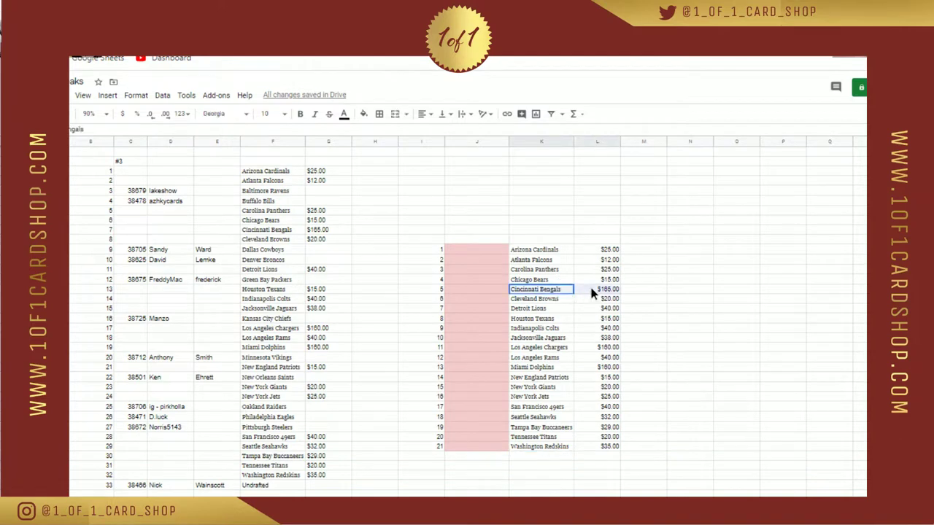
ctrl+drag(552, 349, 594, 350)
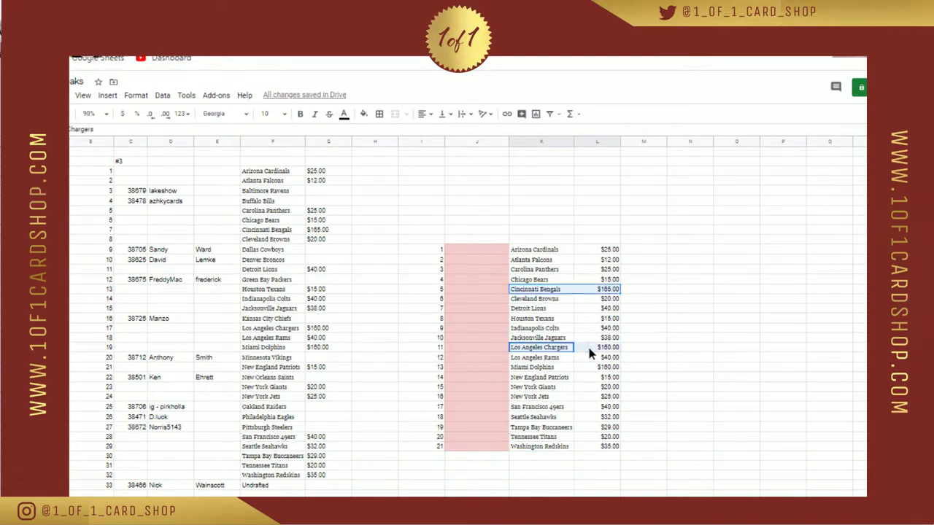
ctrl+click(565, 369)
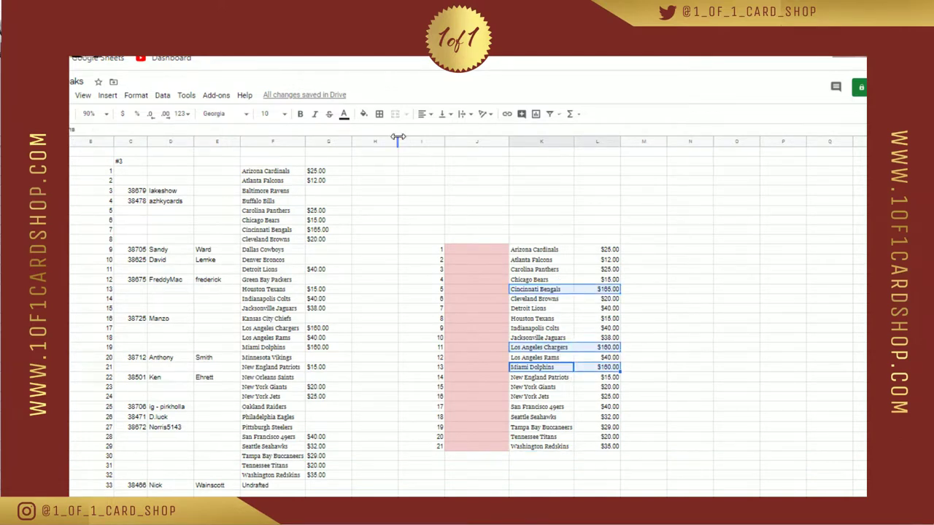
click(363, 114)
click(381, 155)
click(496, 221)
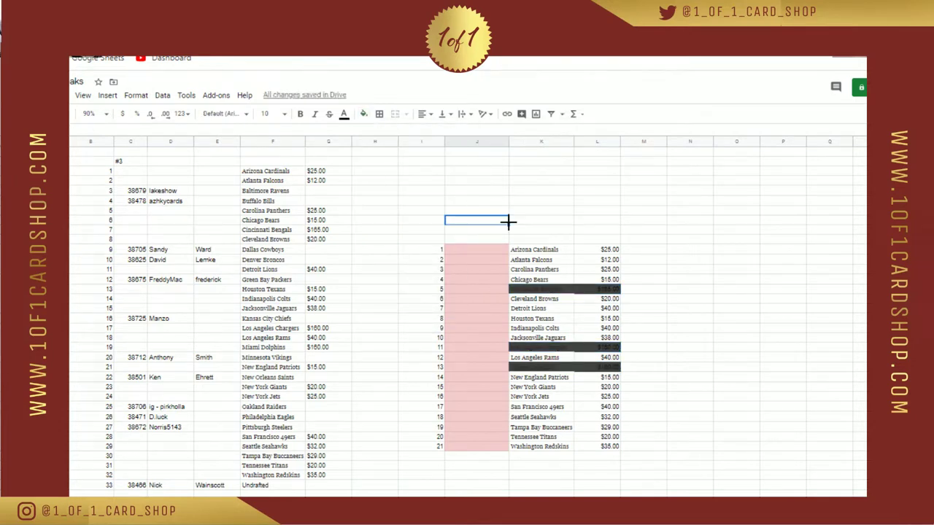
scroll(762, 198, down, 1)
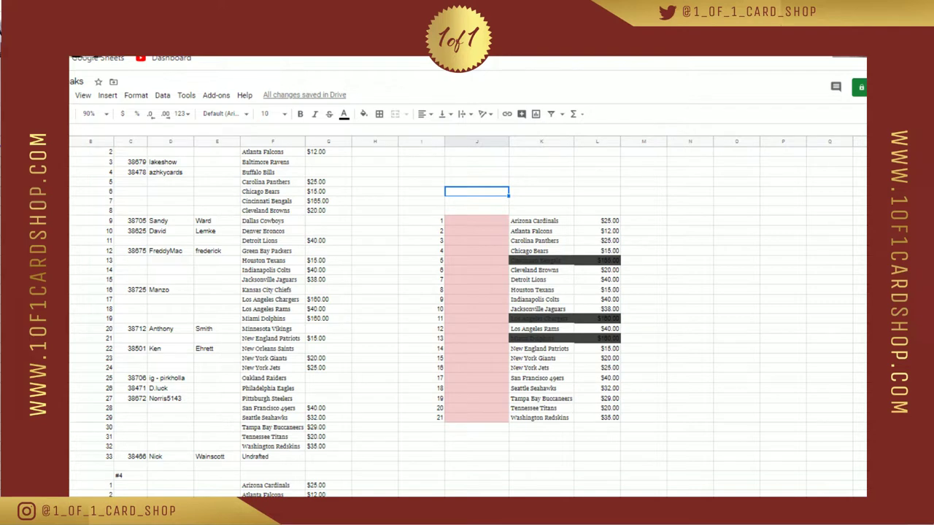
drag(603, 221, 604, 441)
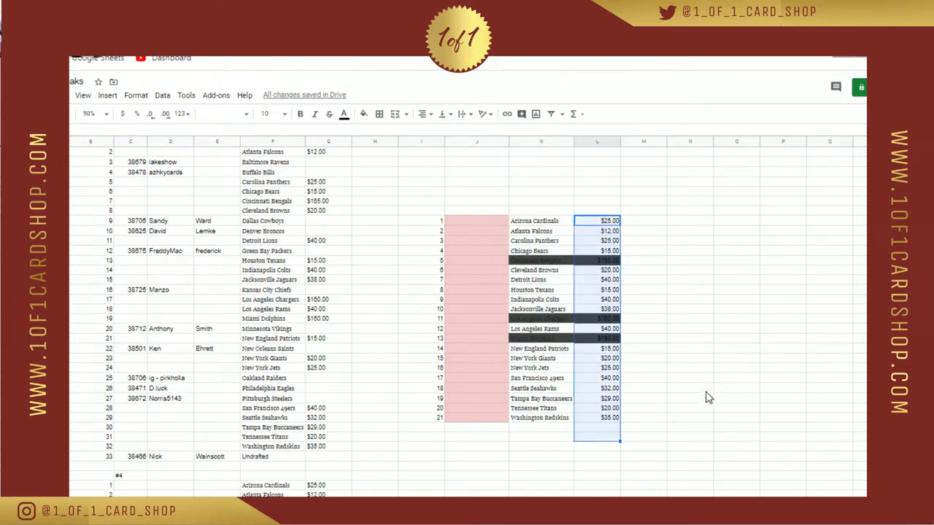
Step: Enter 46.25 in J8, centred and formatted as currency
click(475, 212)
text(=SUM()
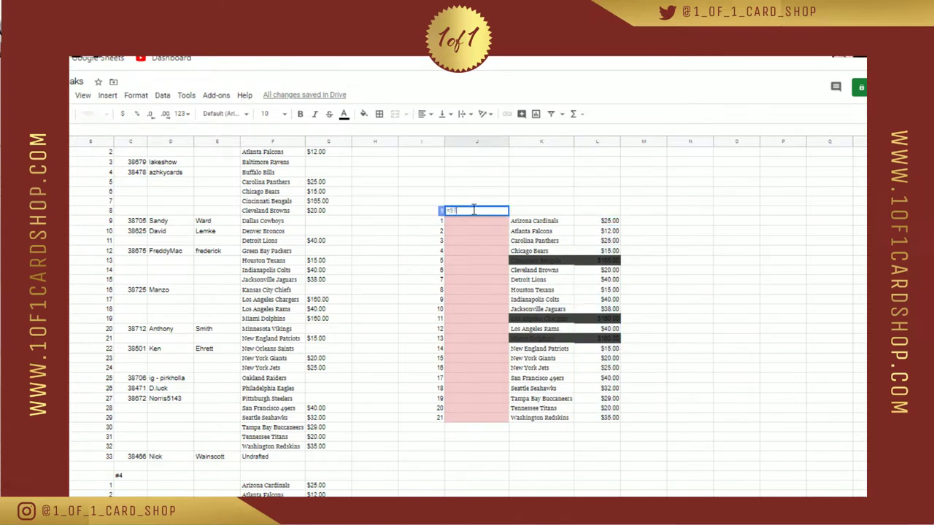
key(Return)
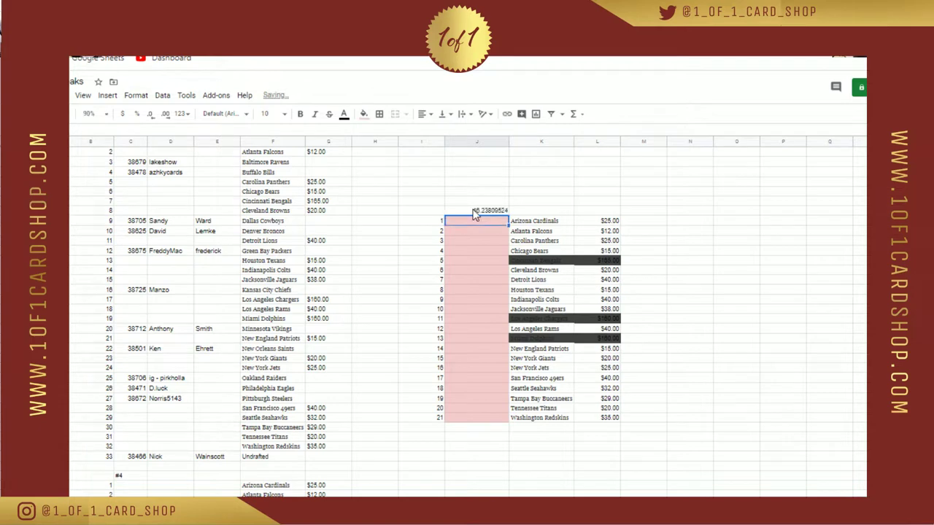
key(Up)
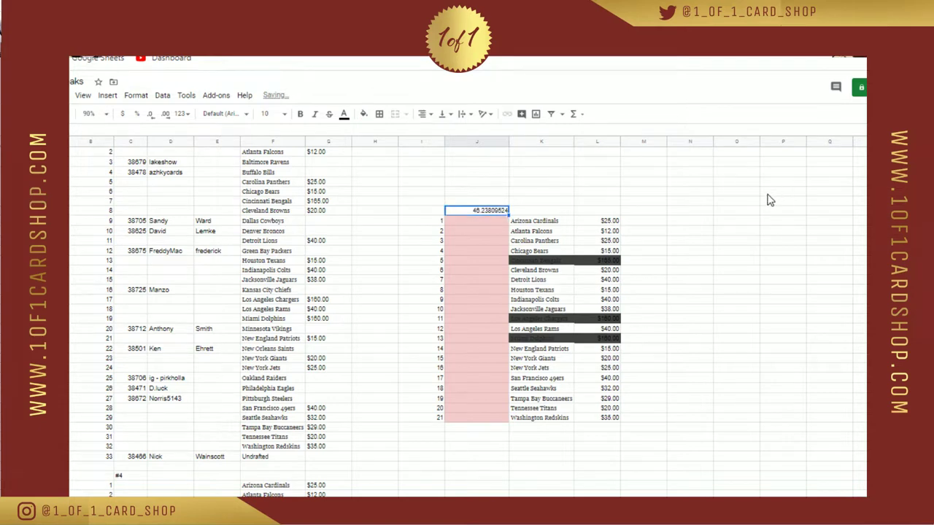
text(46.25)
key(Return)
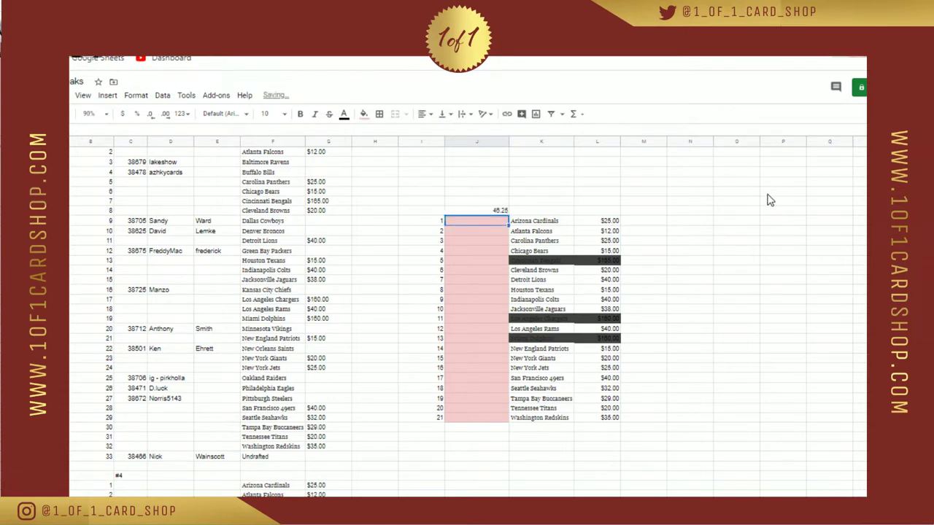
click(465, 210)
click(424, 113)
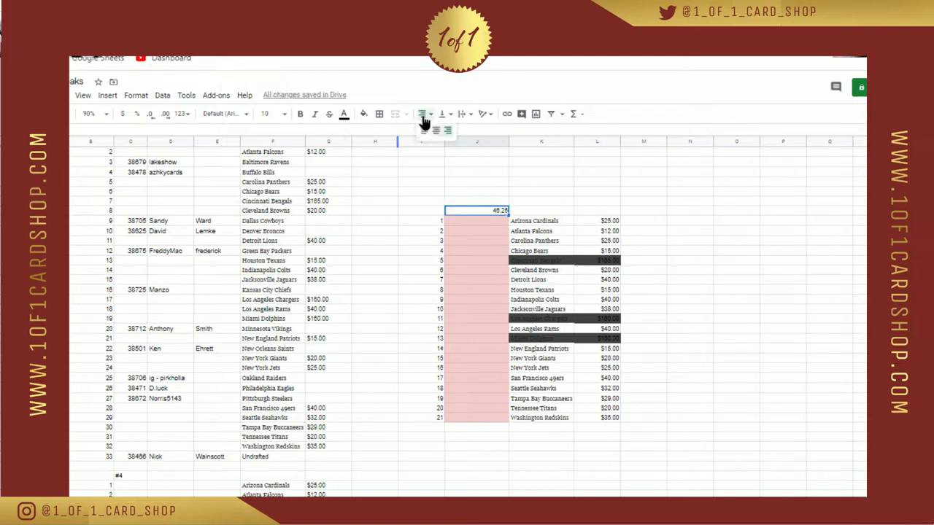
click(437, 132)
click(122, 114)
click(369, 242)
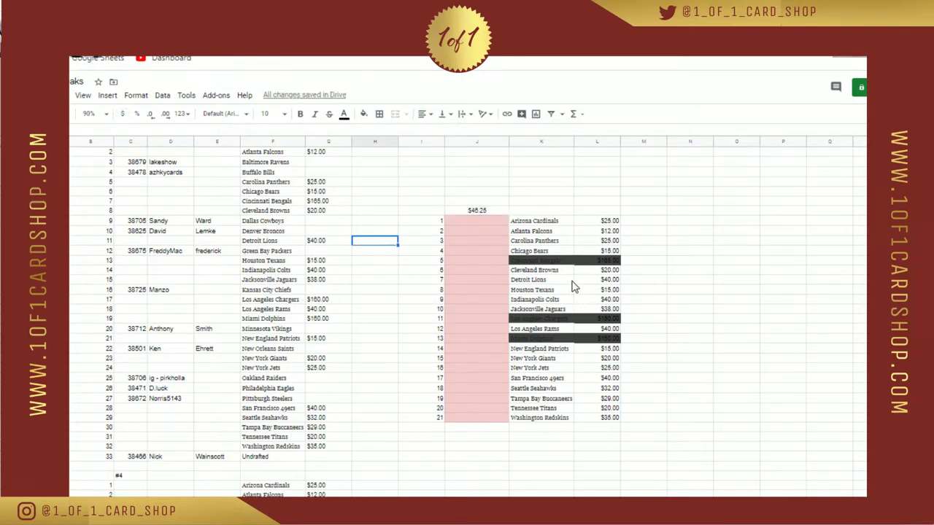
Step: Reset the fill on K3:M15 so the Bengals, Chargers and Dolphins rows are readable
drag(543, 245, 660, 360)
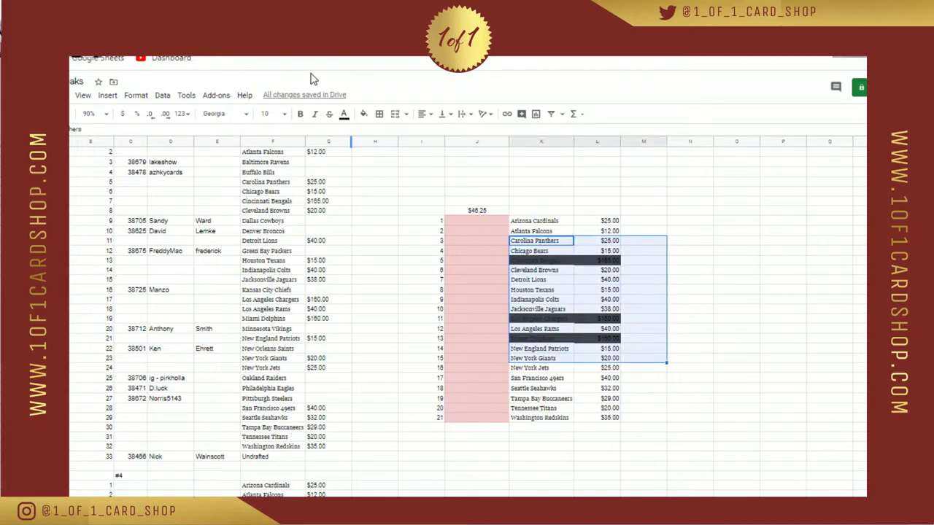
click(363, 114)
click(387, 132)
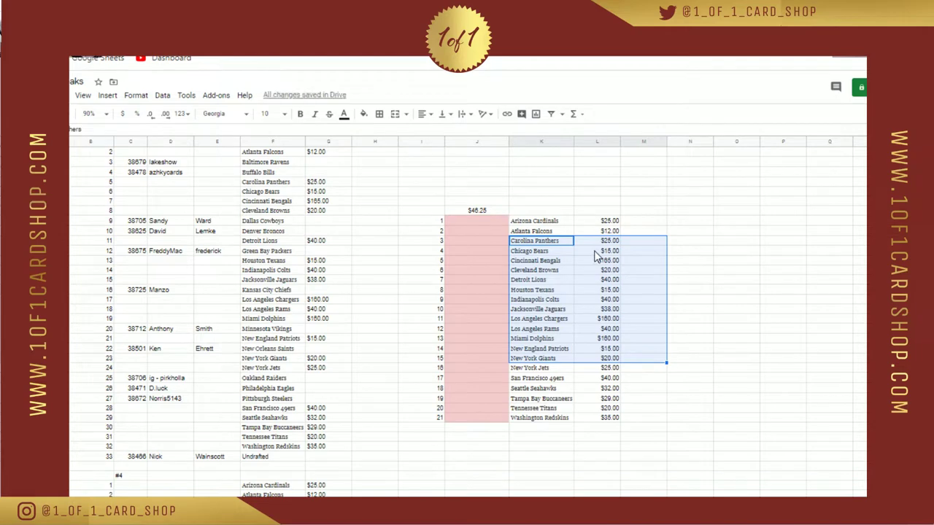
click(675, 232)
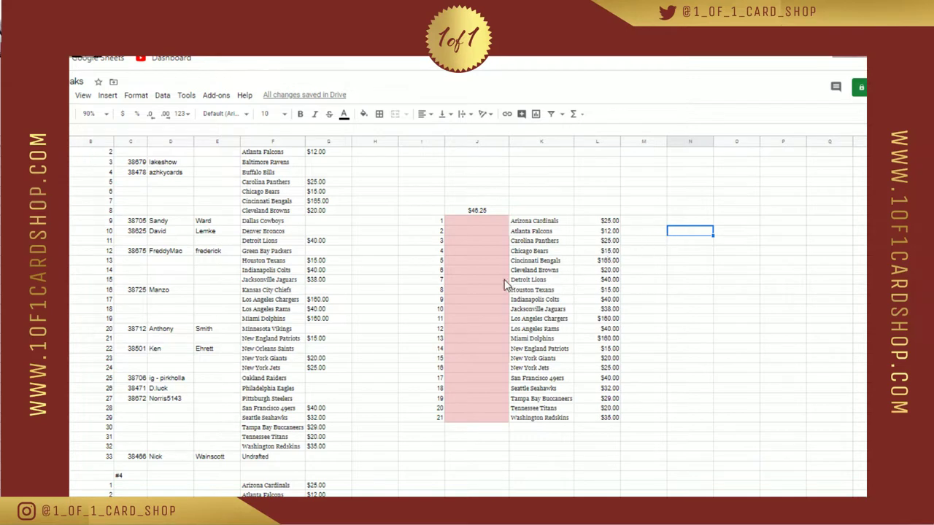
click(442, 223)
Step: Copy the numbered pink block I9:J18 and paste it at I32 below the list
drag(442, 229, 475, 308)
key(ctrl+c)
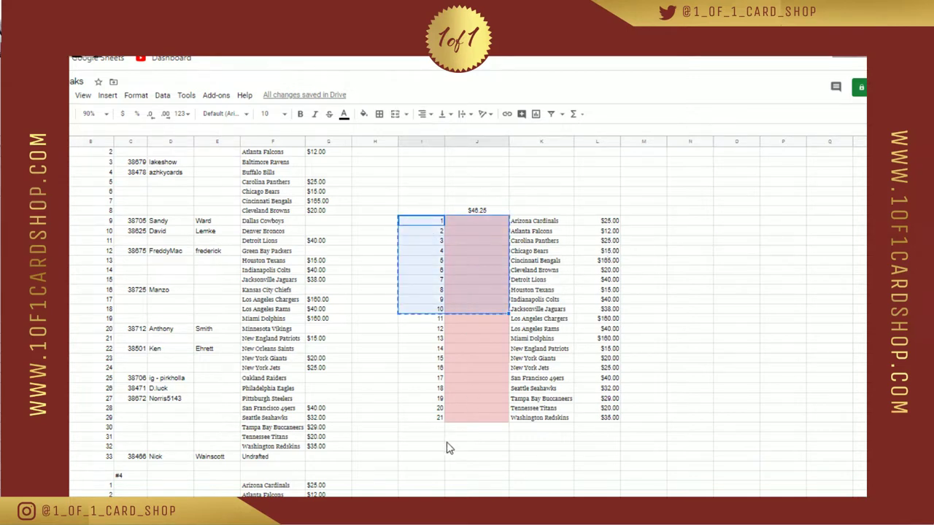
click(436, 438)
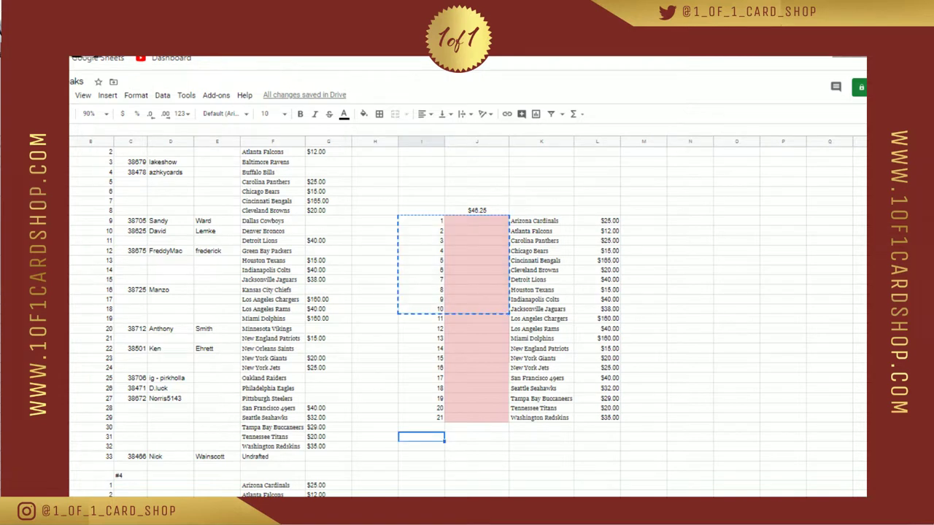
click(440, 445)
key(ctrl+v)
drag(446, 456, 488, 461)
click(485, 437)
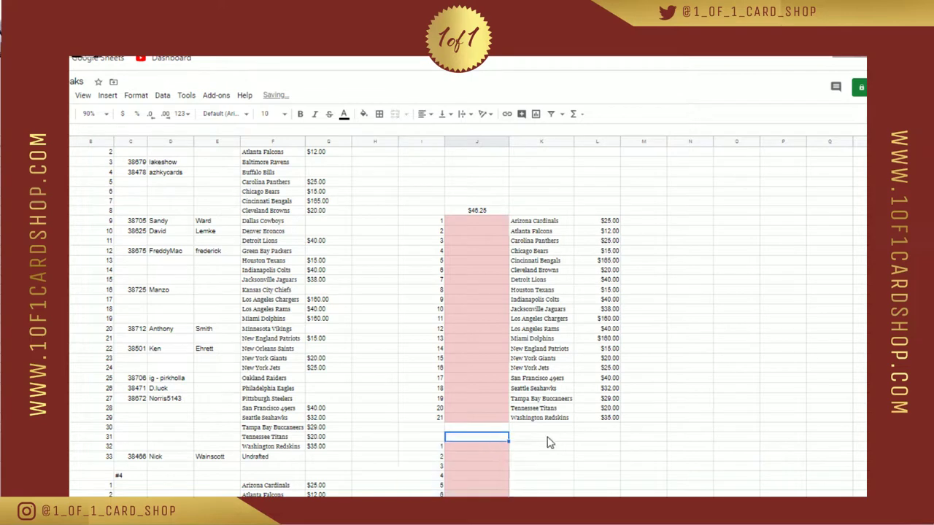
click(545, 436)
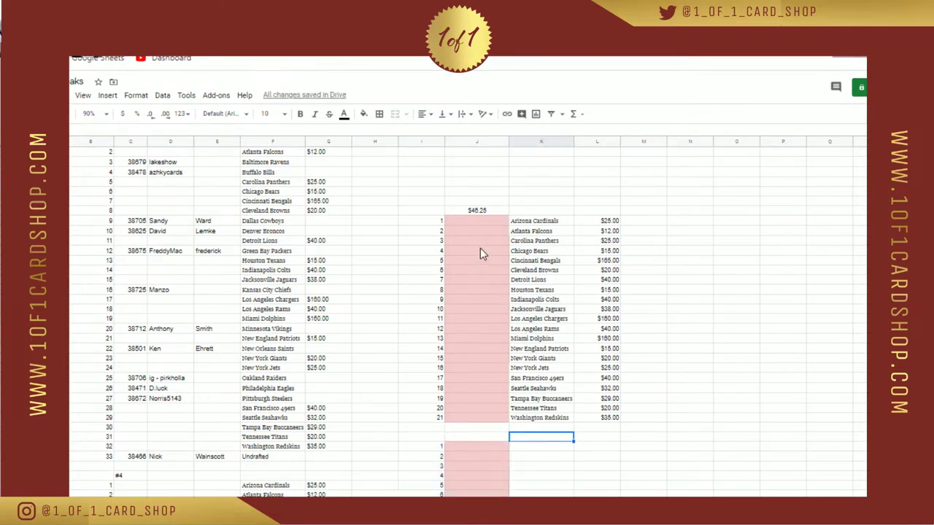
drag(480, 252, 478, 321)
click(507, 329)
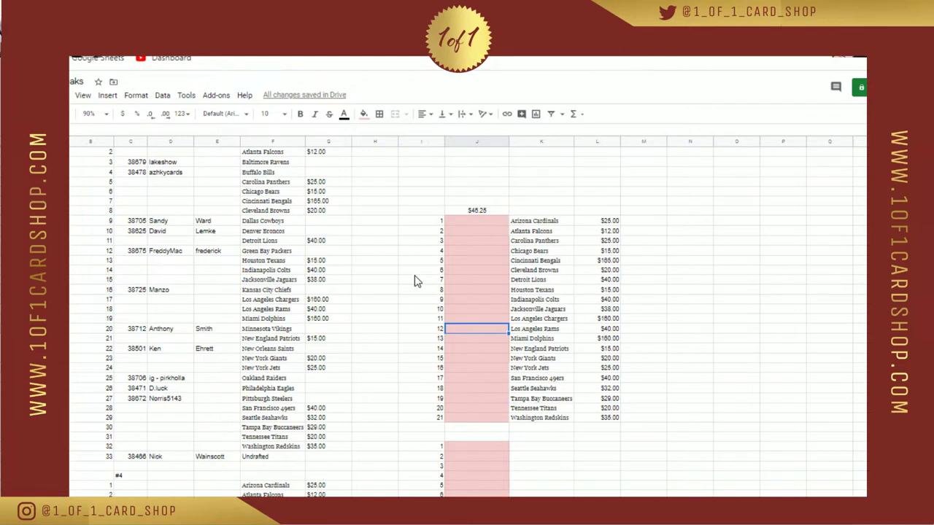
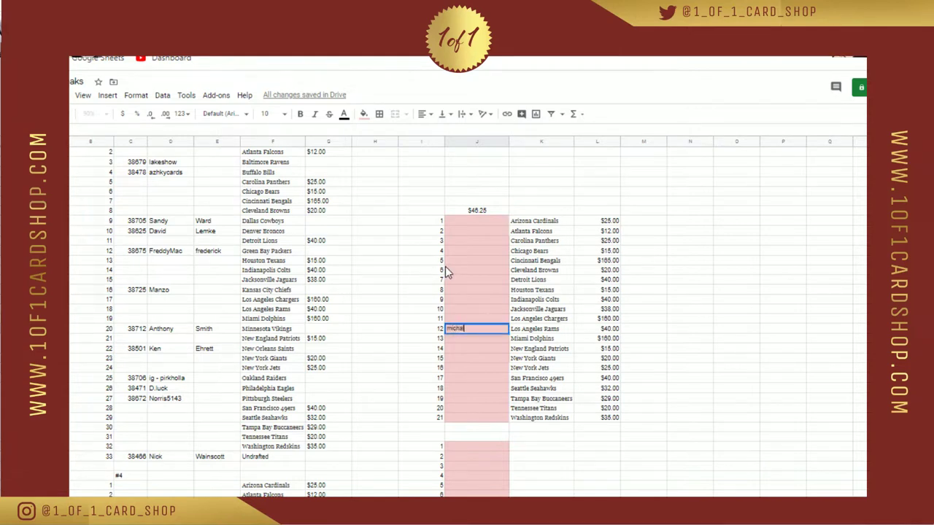
Step: Enter buyer usernames in spots 12 and 14, copying the spot 14 buyer into spot 16
key(Return)
key(Down)
text(casen)
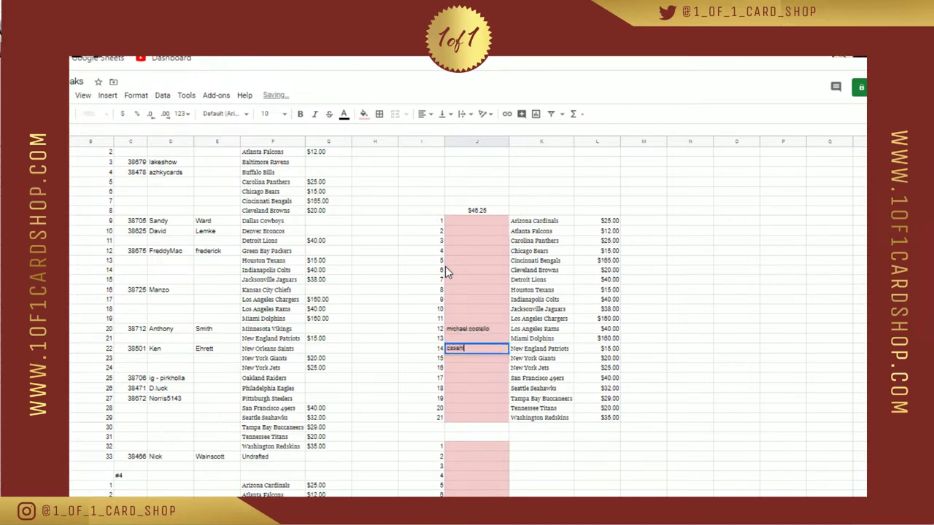
text(ithunter)
key(Return)
key(Up)
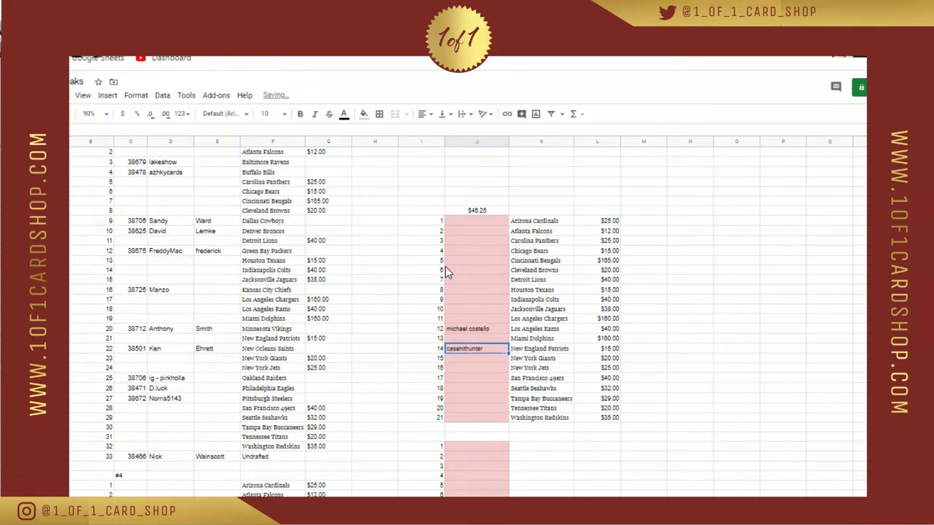
key(ctrl+c)
key(Down)
key(Down)
key(ctrl+v)
Step: Set the price above the second block to 23.25, centred and formatted as currency
key(Down)
key(Down)
key(Down)
key(Down)
key(Down)
key(Down)
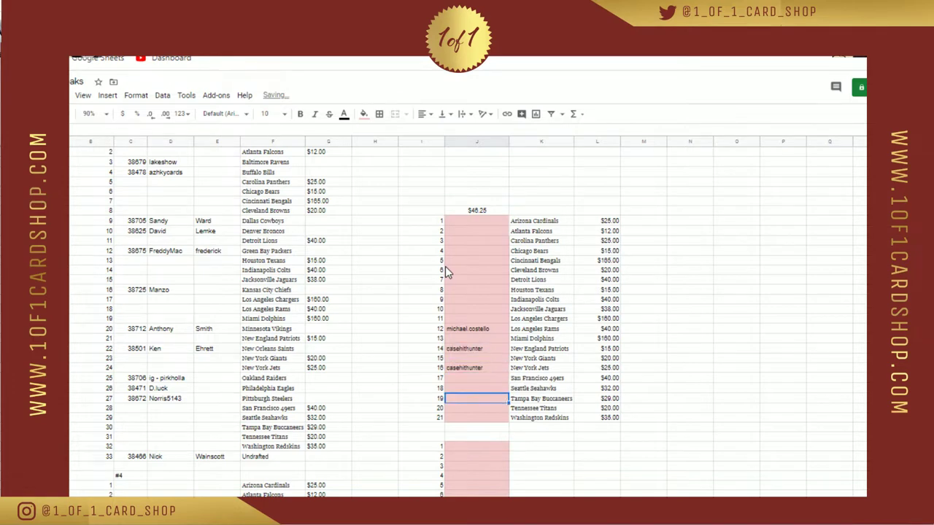
key(Down)
text(sa)
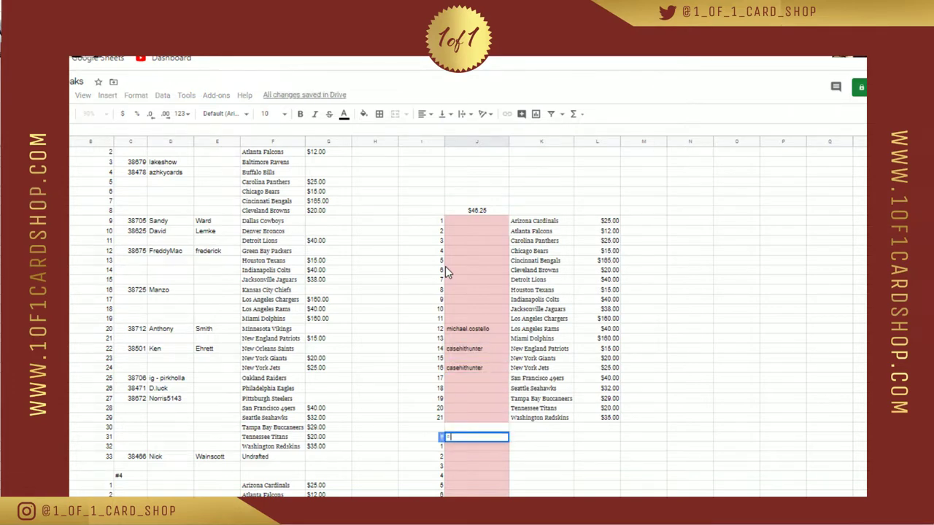
text(6.25/2)
key(Return)
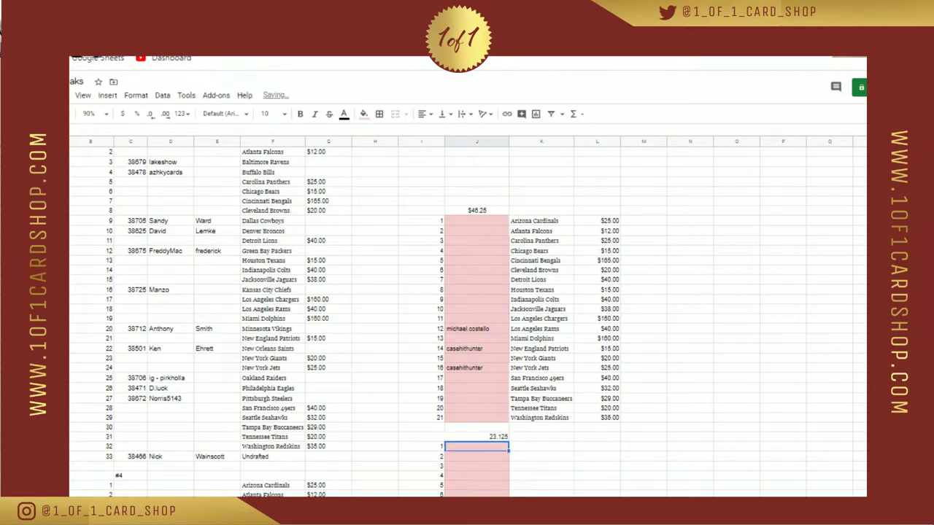
scroll(539, 442, down, 2)
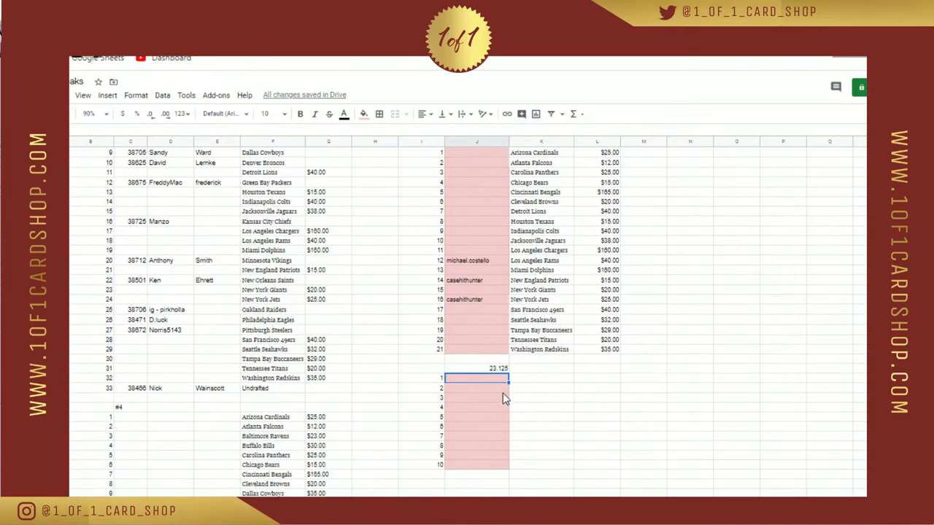
key(Up)
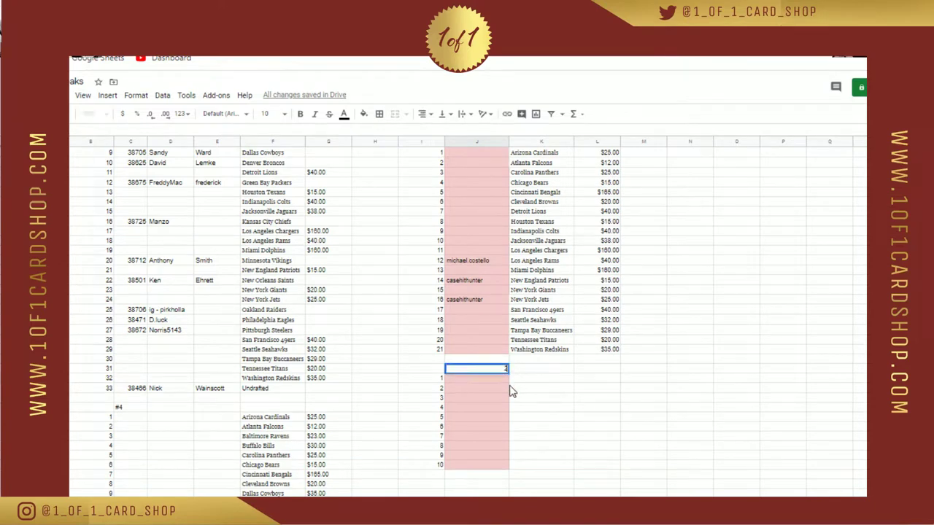
key(ctrl+z)
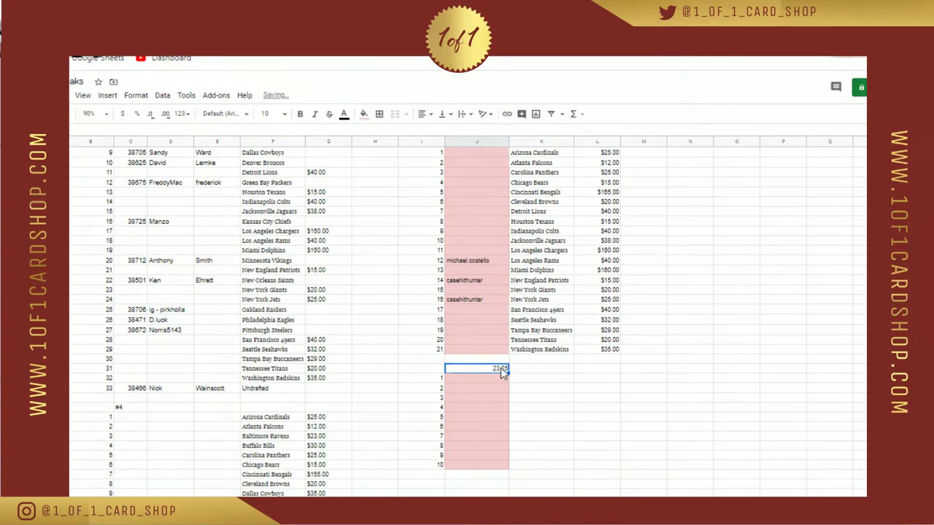
click(423, 114)
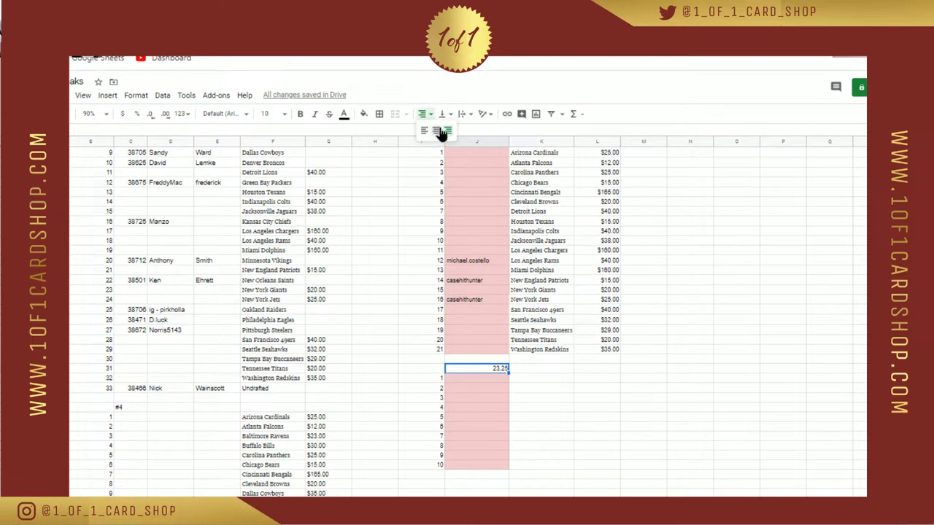
click(436, 132)
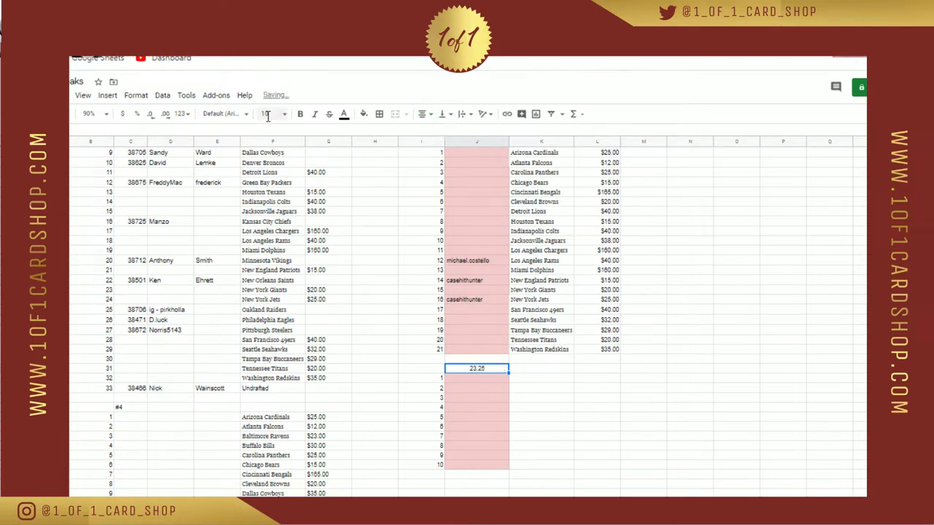
click(121, 114)
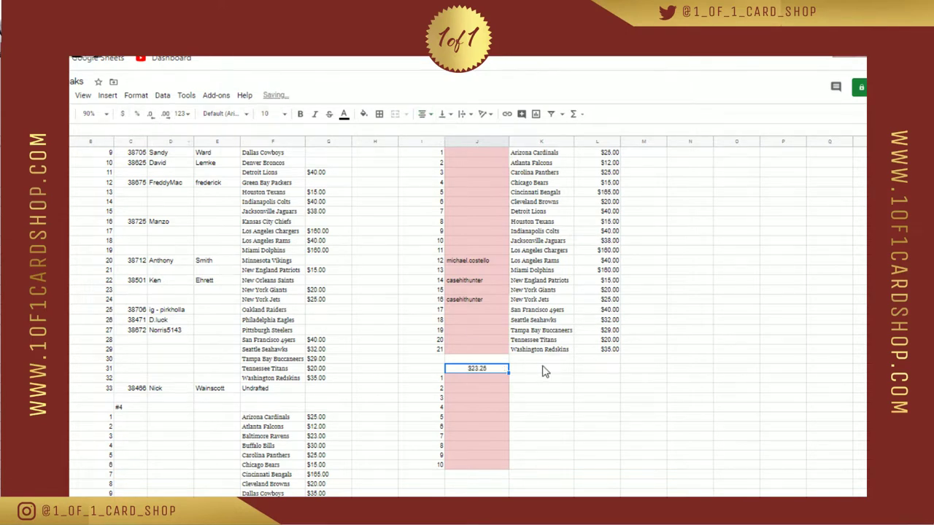
scroll(562, 379, up, 2)
drag(480, 240, 557, 364)
drag(587, 262, 568, 336)
click(538, 319)
scroll(467, 350, down, 2)
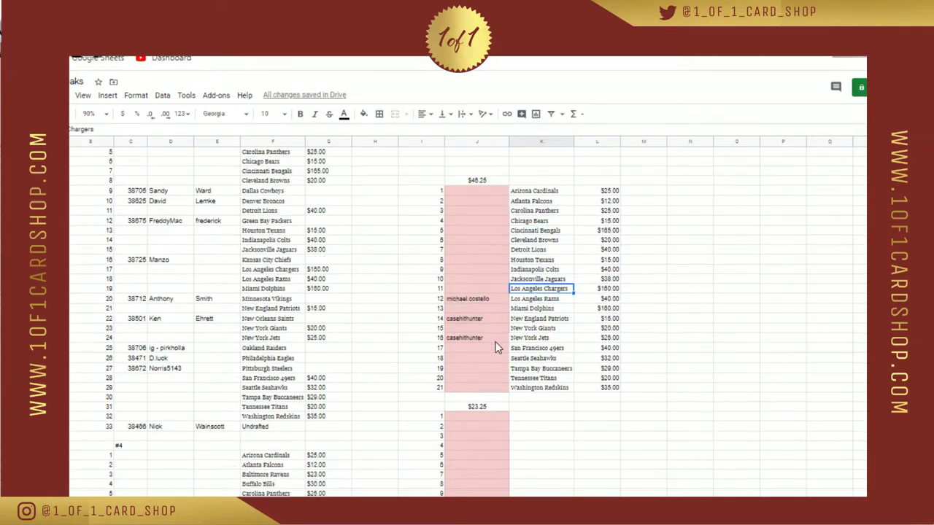
click(521, 377)
Step: Enter W beside spots 1–5 of the second block in K32:K36
text(W)
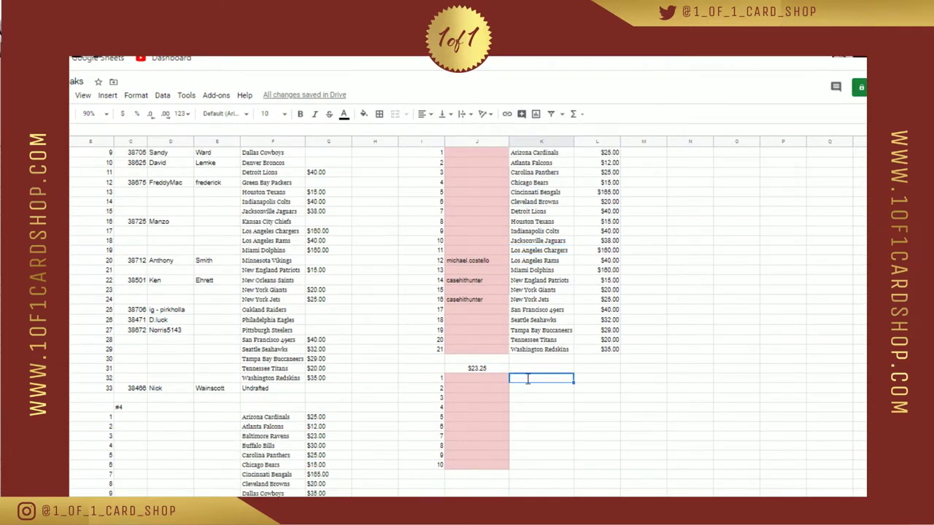
key(Return)
text(W)
key(Return)
text(W)
key(Return)
text(W)
key(Return)
text(W)
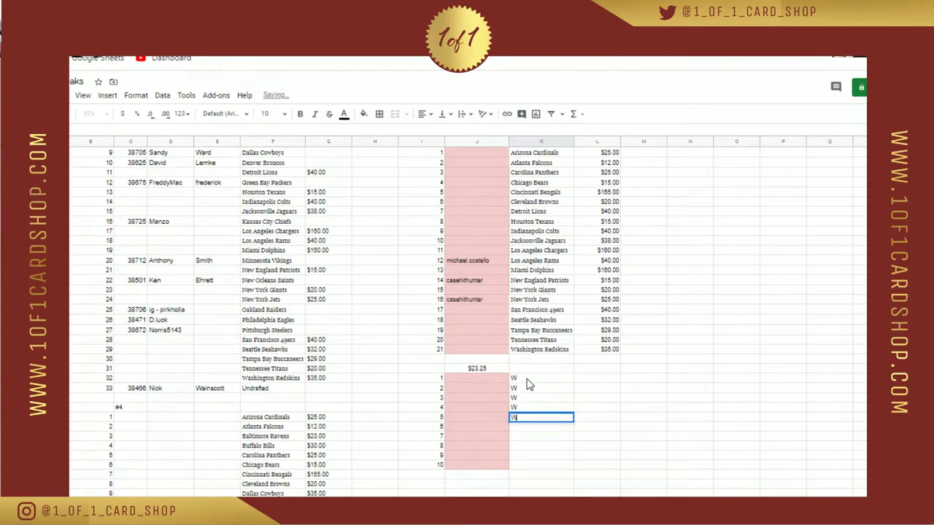
key(Return)
Step: Enter the buyer's username in spot 20 of the first block
scroll(529, 384, down, 2)
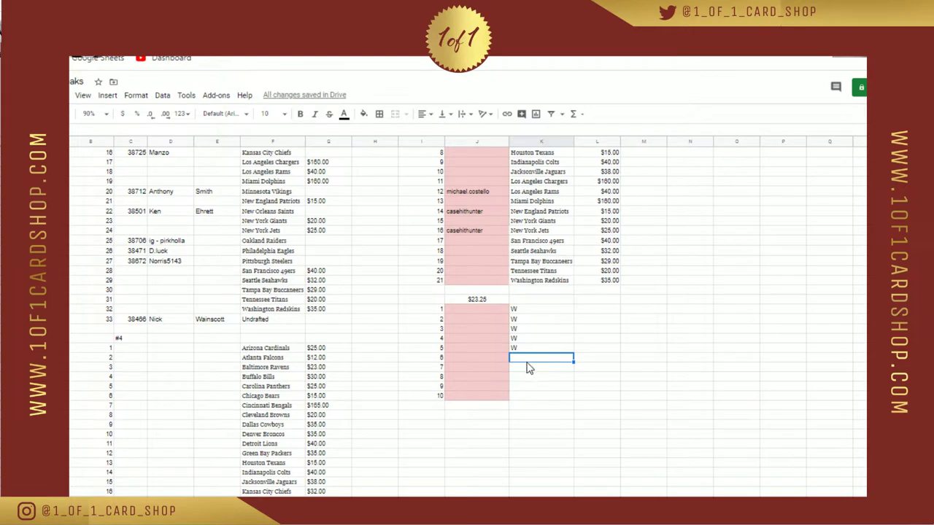
click(476, 270)
text(pirkholla)
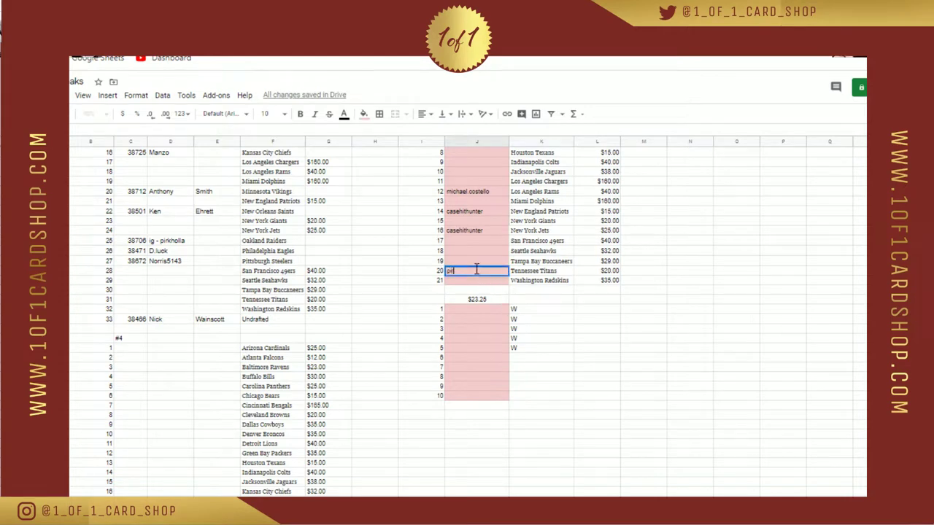
key(Return)
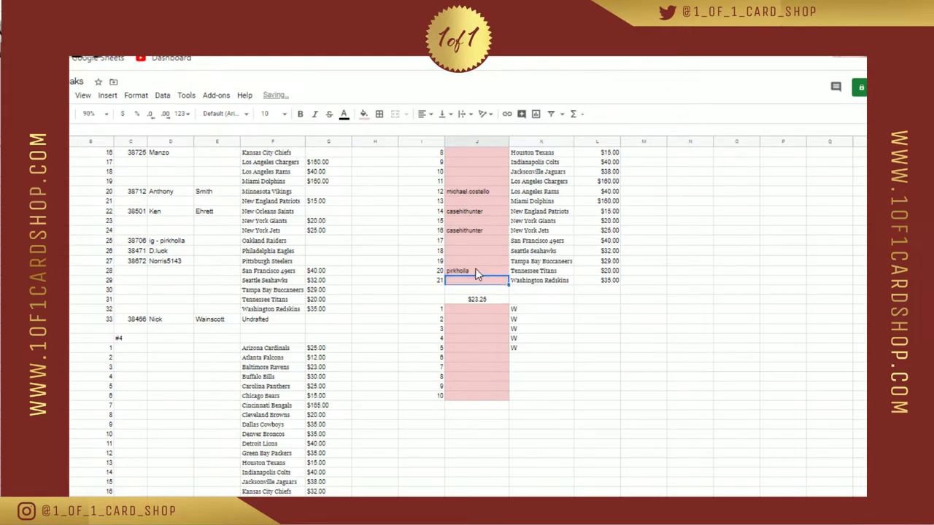
click(512, 300)
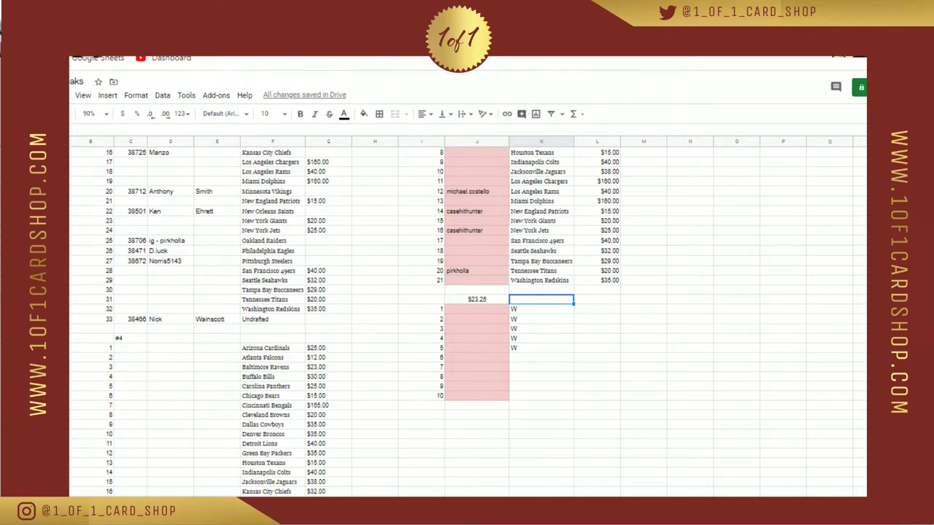
scroll(569, 304, down, 1)
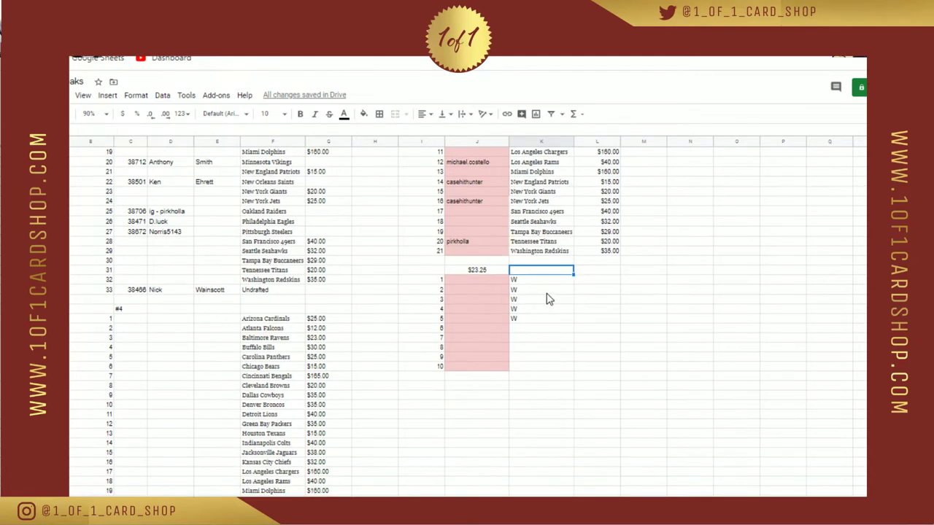
drag(422, 250, 474, 349)
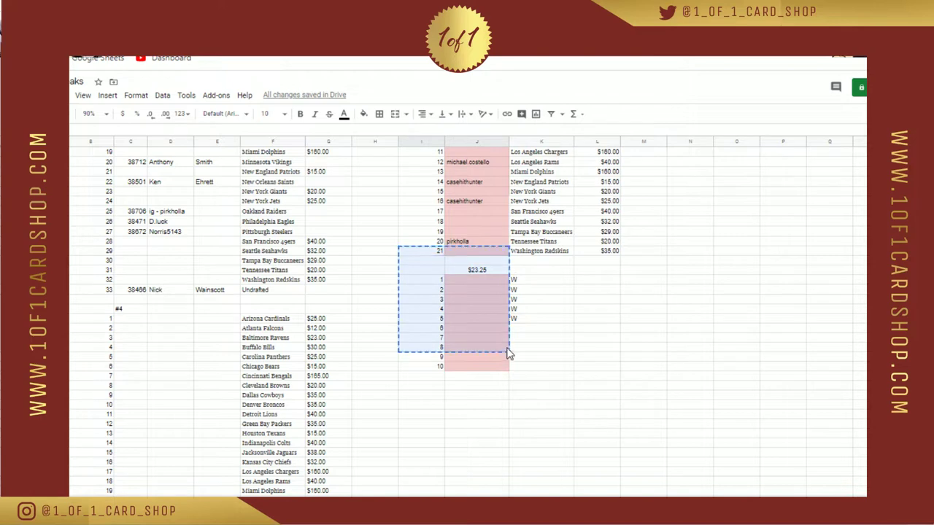
click(475, 375)
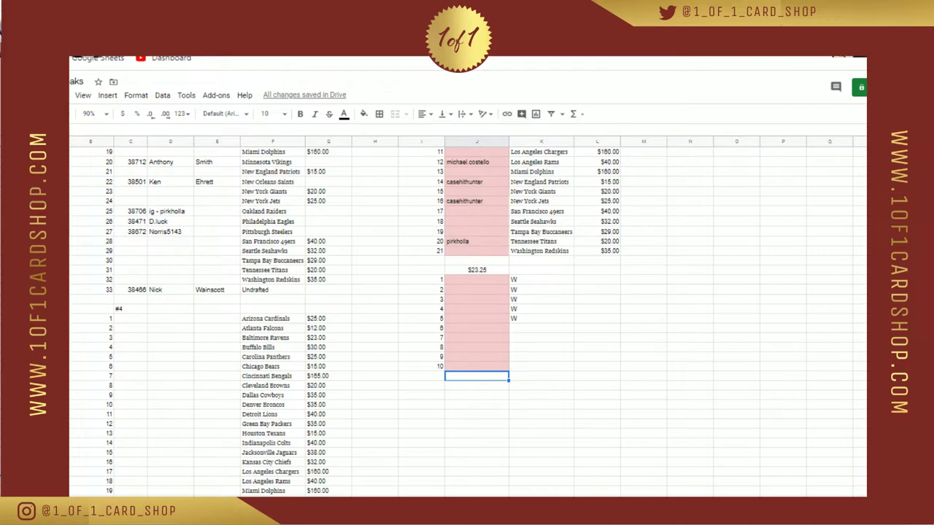
scroll(194, 355, down, 1)
scroll(152, 357, up, 3)
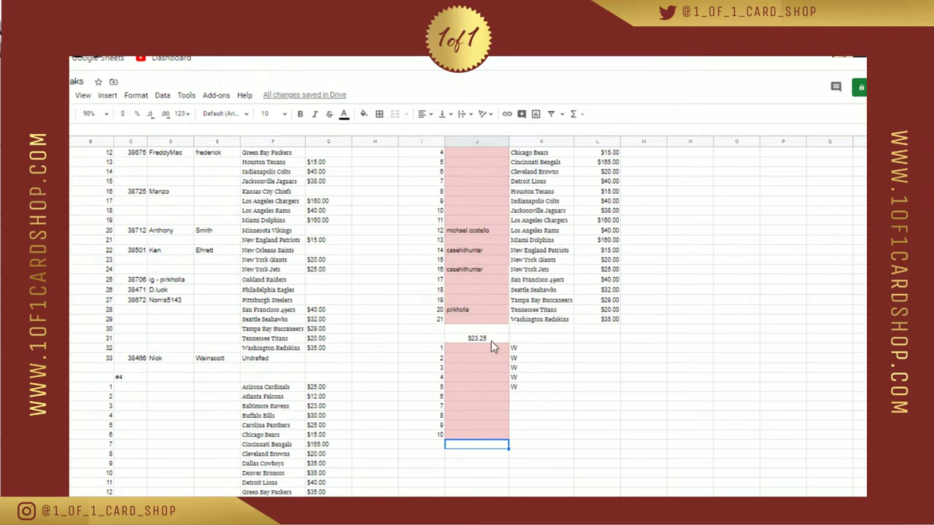
scroll(491, 340, down, 1)
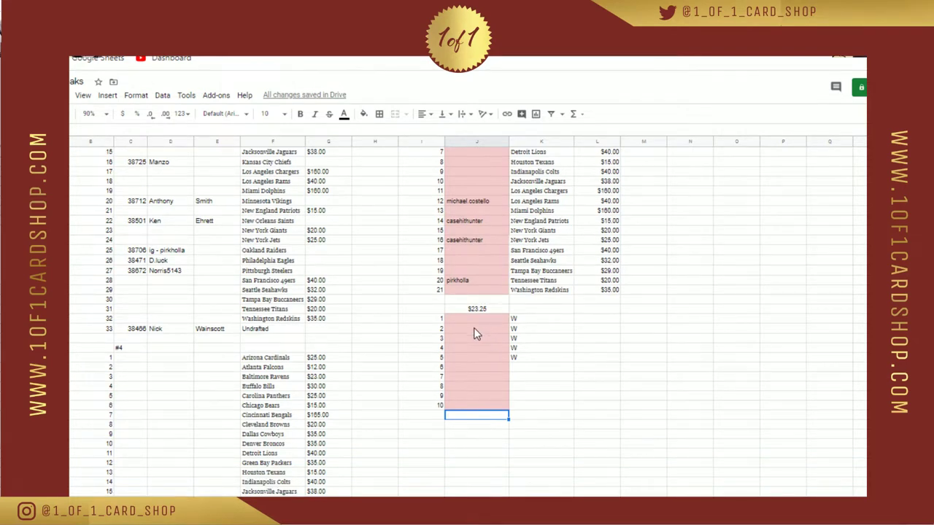
drag(474, 334, 483, 375)
click(481, 381)
scroll(481, 381, down, 1)
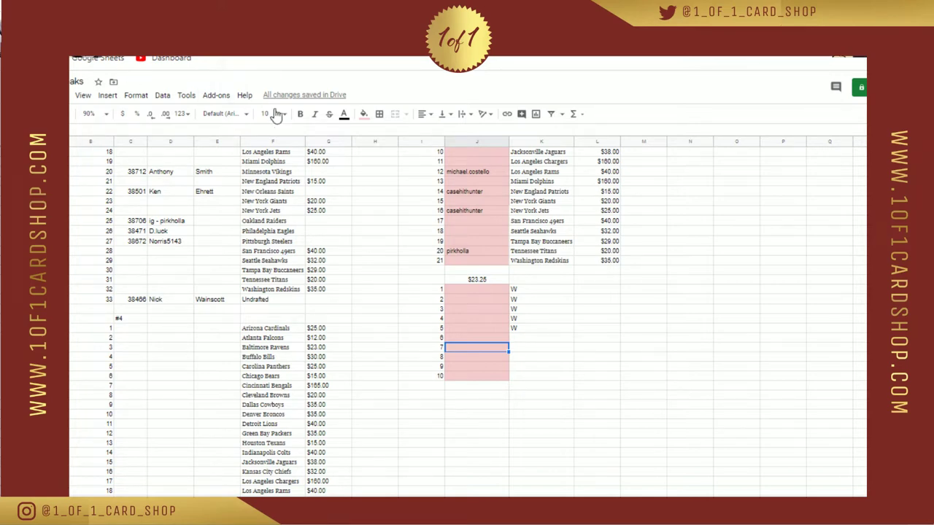
Step: Reset the fill on paid spots 14 and 16 to remove their pink shading
drag(461, 197, 474, 210)
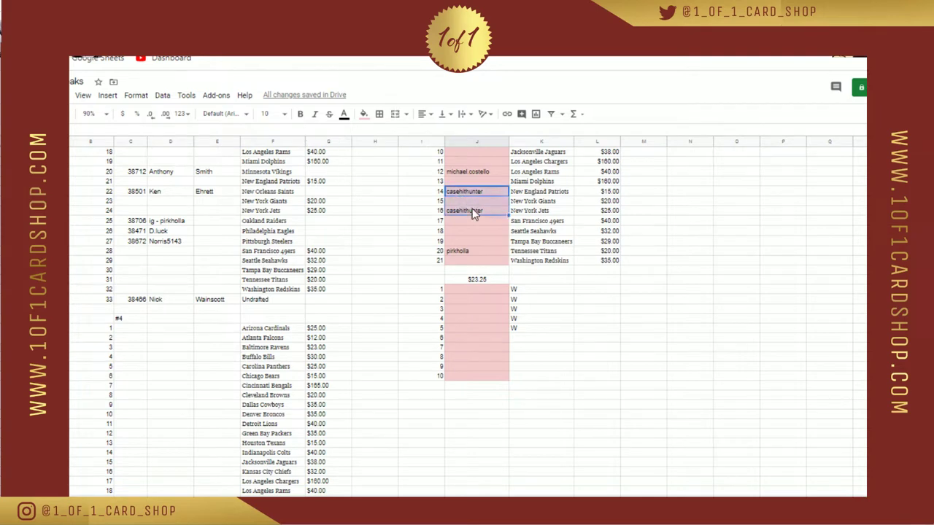
click(474, 210)
ctrl+click(465, 192)
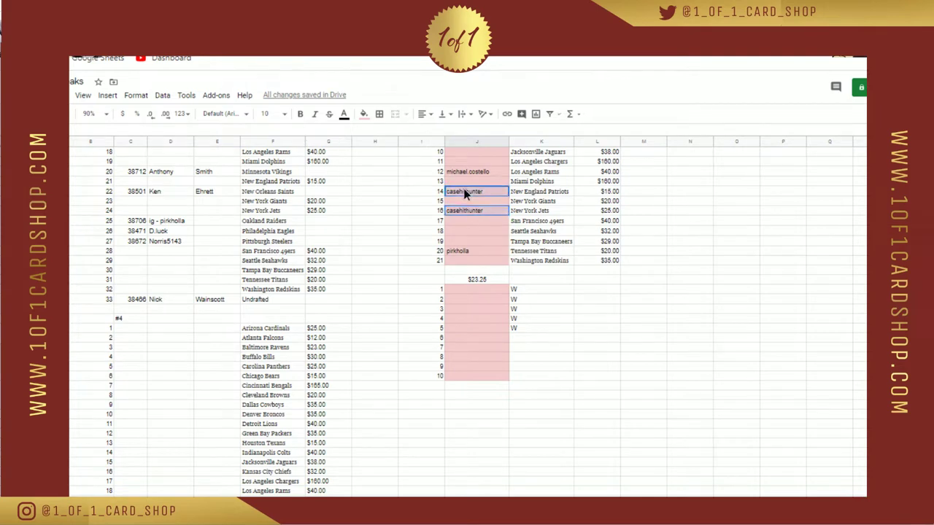
click(363, 114)
click(389, 135)
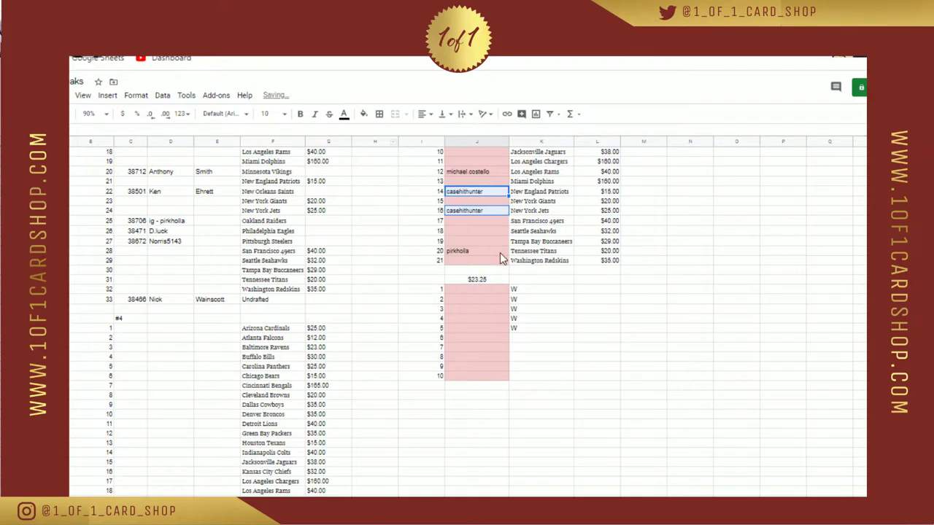
Step: Remove the pink fill from paid spot 12 too, then review spots 2–12
click(499, 252)
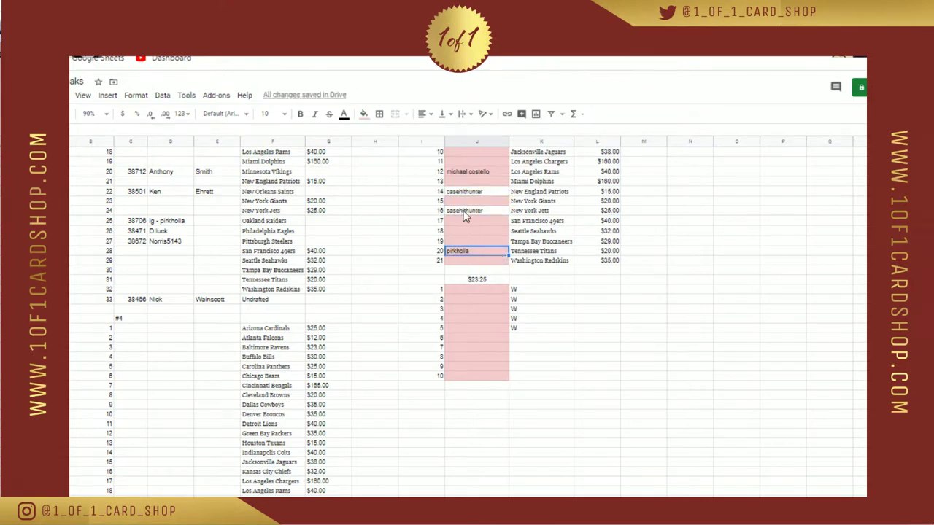
click(467, 172)
click(363, 113)
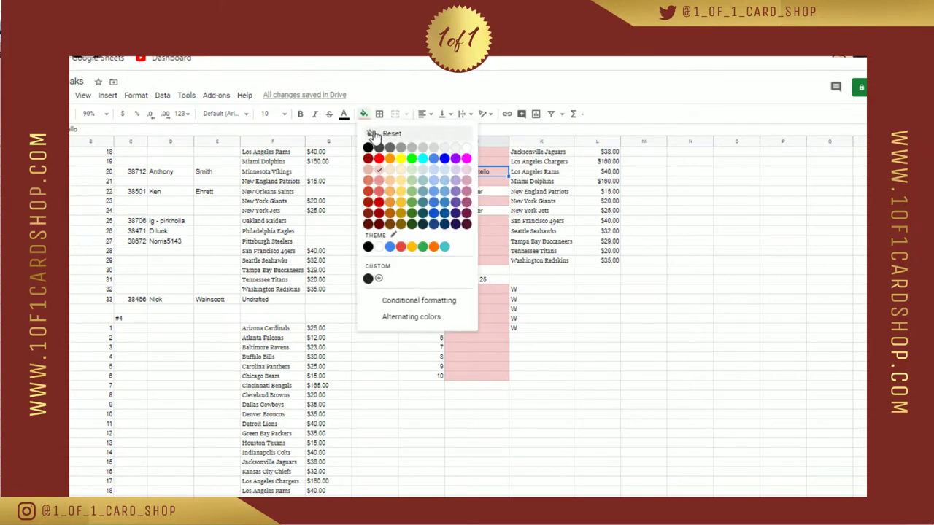
click(390, 135)
click(492, 241)
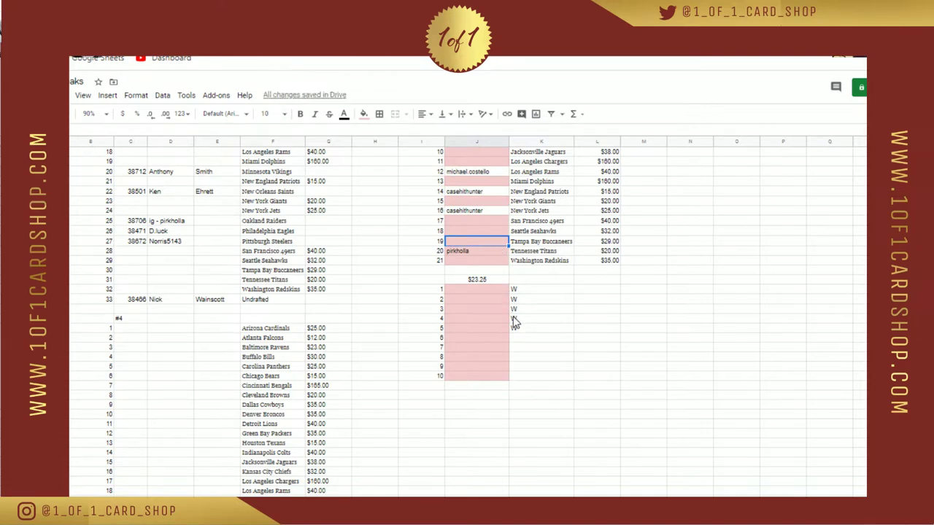
scroll(495, 292, up, 5)
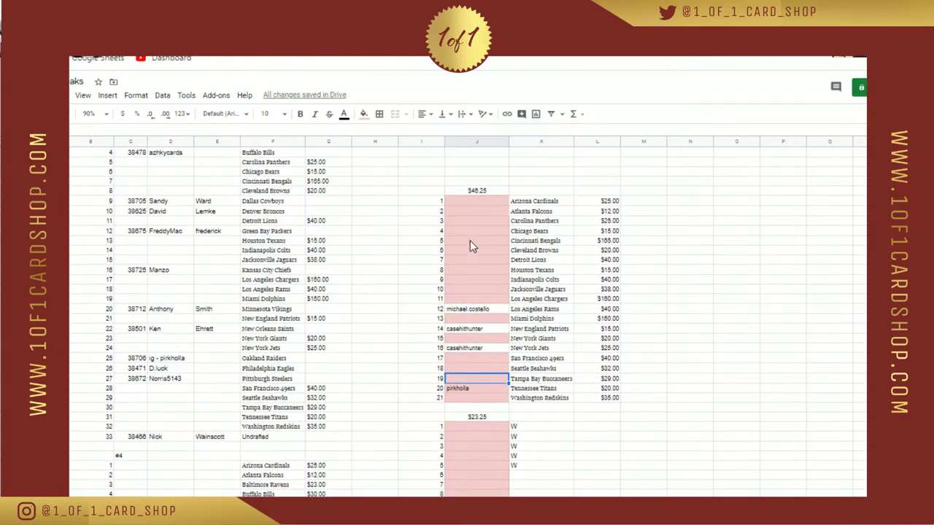
drag(467, 211, 544, 309)
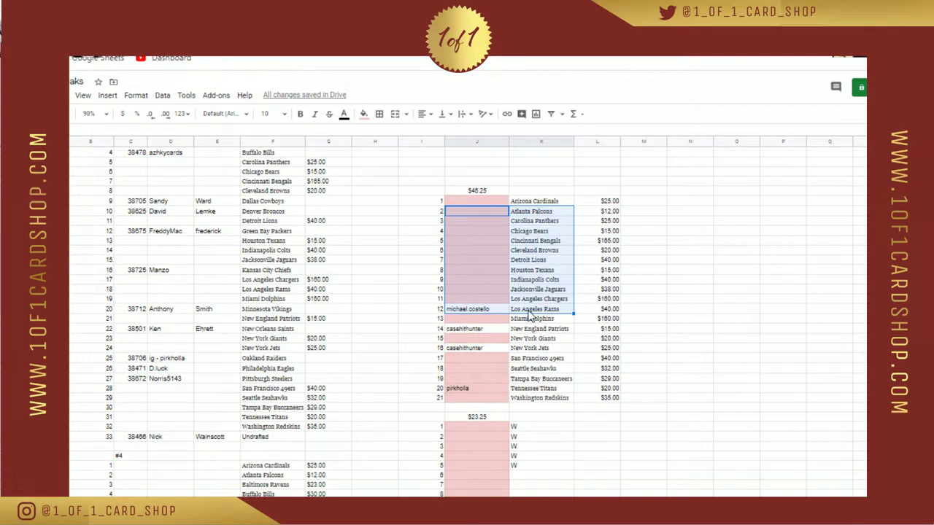
scroll(476, 360, down, 3)
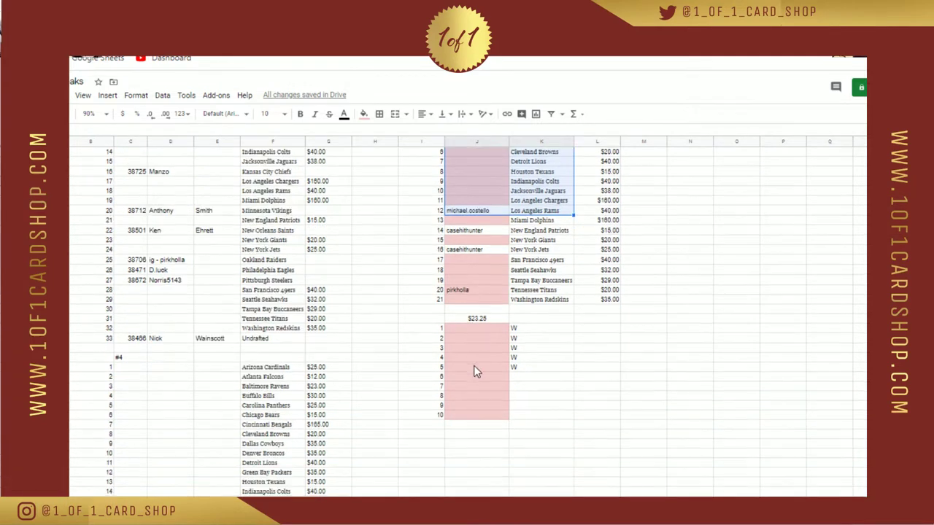
Step: Enter the buyer's username in column J at spot 4 of the lower block
click(476, 358)
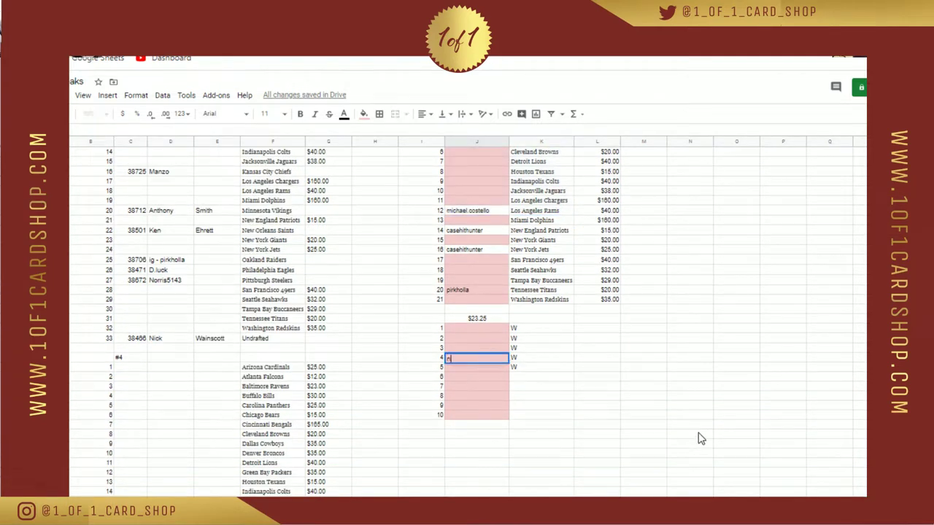
key(Return)
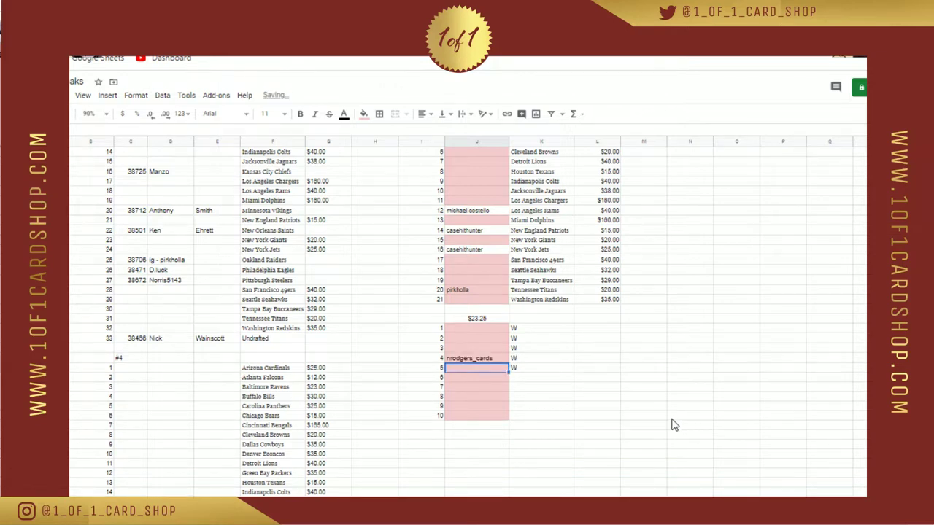
scroll(667, 423, down, 1)
click(511, 416)
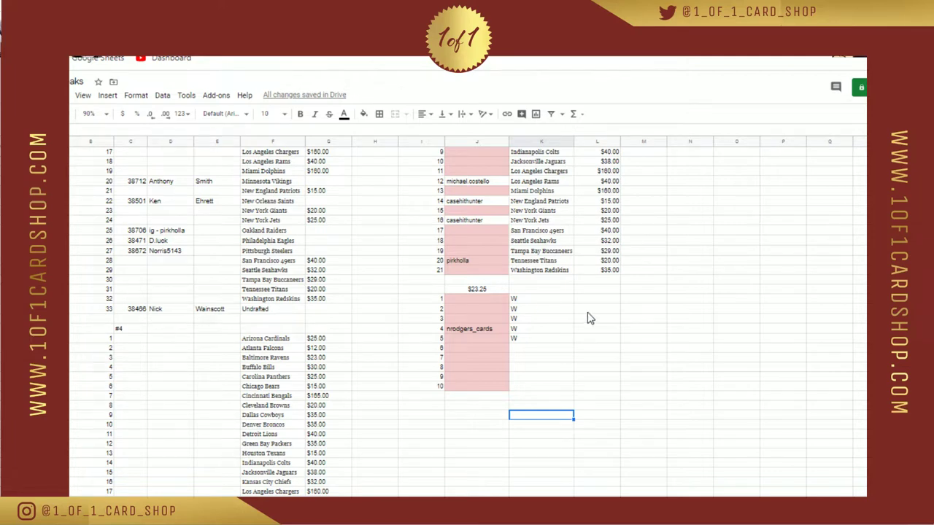
Step: Copy the lower 10-spot block, paste it further down, and clear its copied username
scroll(413, 302, down, 1)
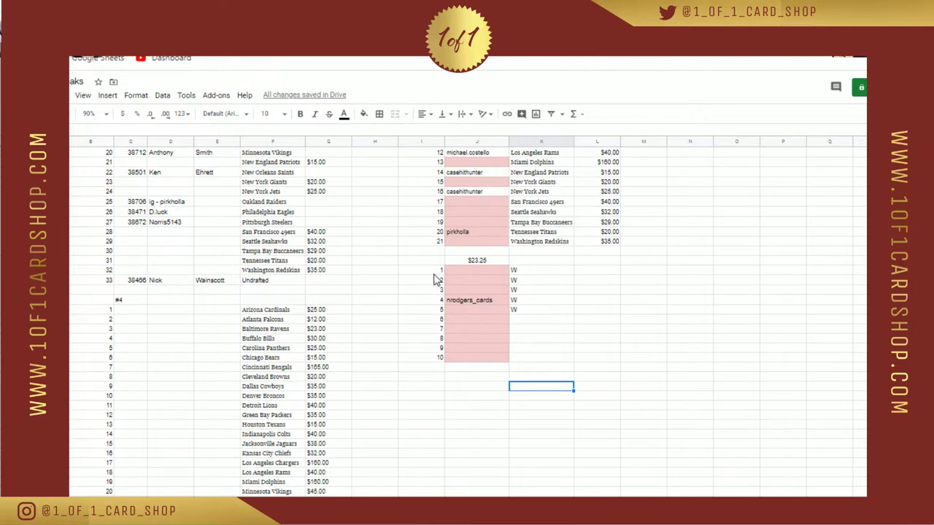
drag(433, 271, 452, 362)
key(ctrl+c)
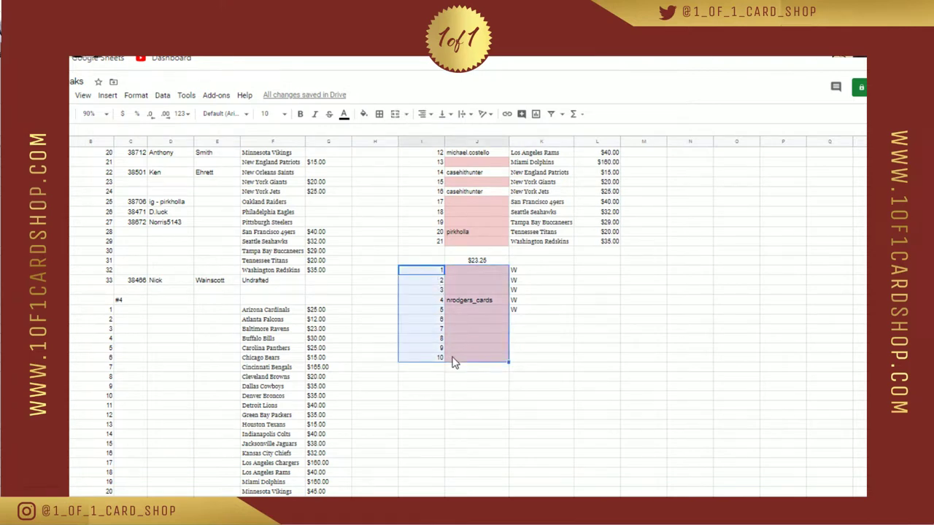
click(440, 386)
key(ctrl+v)
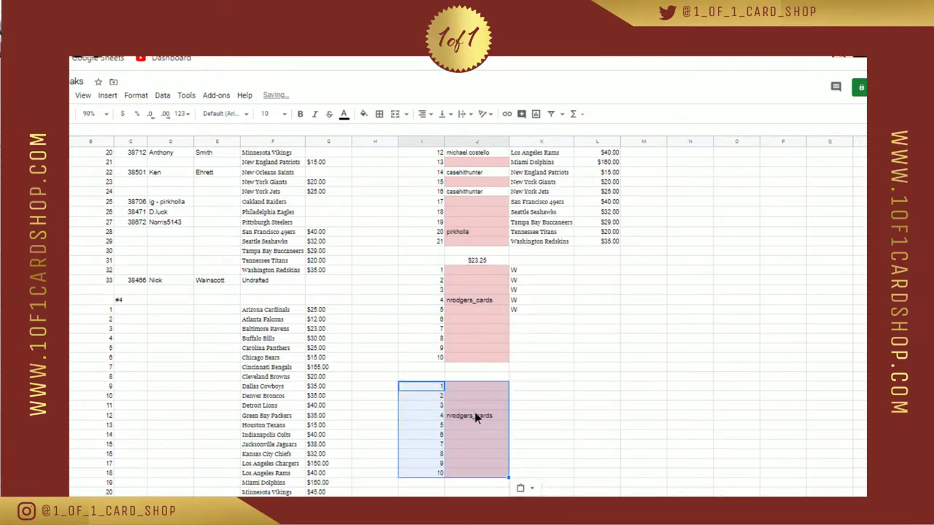
click(473, 417)
key(Delete)
Step: Mark spots 1–5 of the new block with W in the marks column
key(Right)
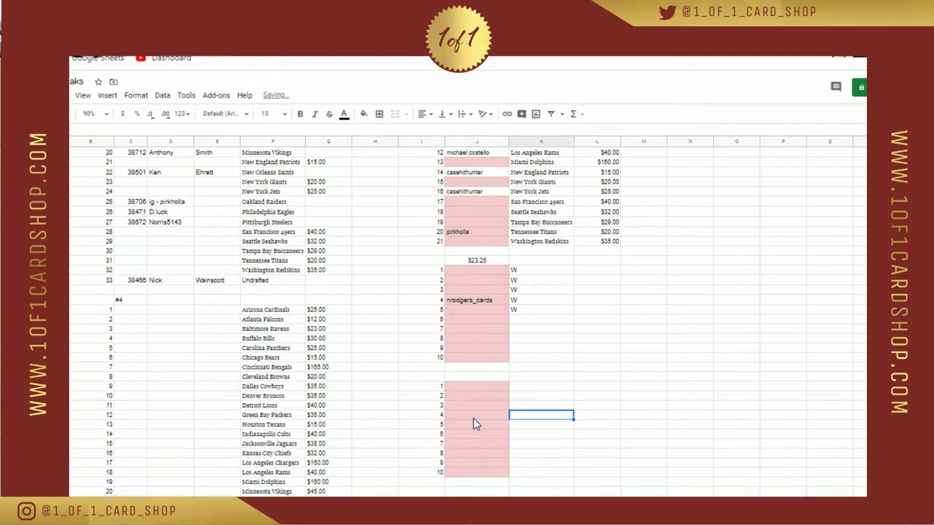
key(Up)
key(Up)
key(Up)
text(W)
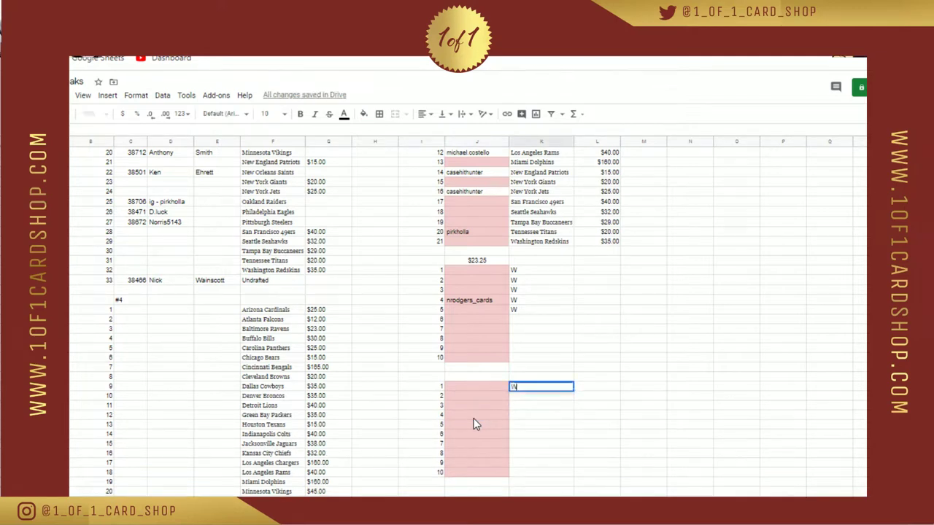
key(Return)
text(W)
key(Return)
text(W)
key(Return)
text(W)
key(Return)
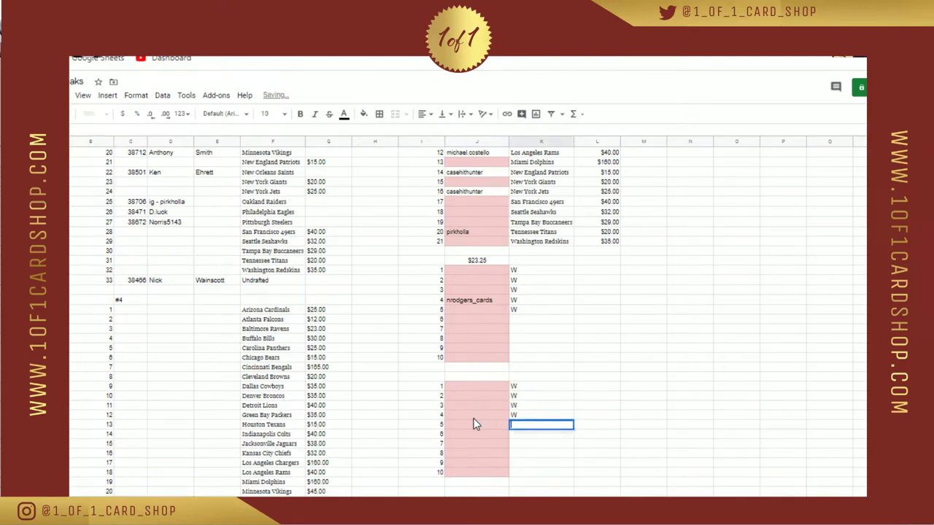
text(W)
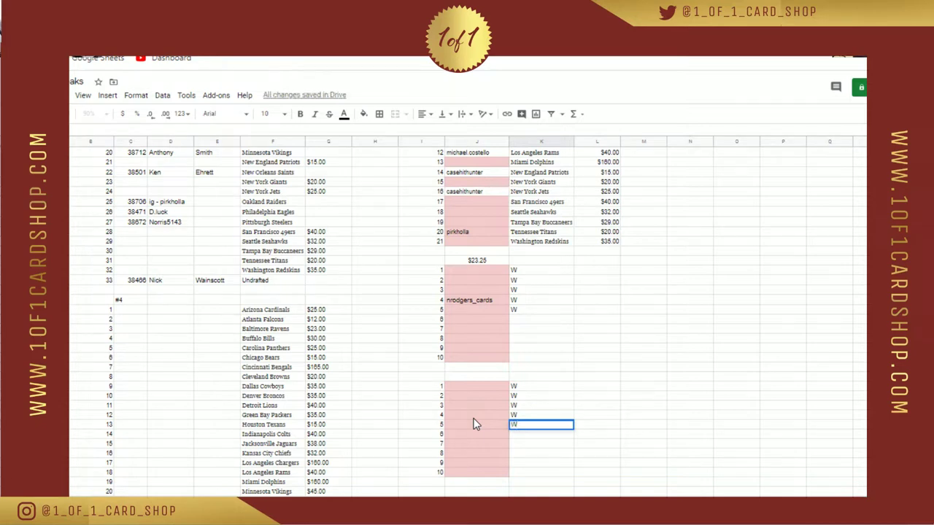
click(491, 338)
text(pirko)
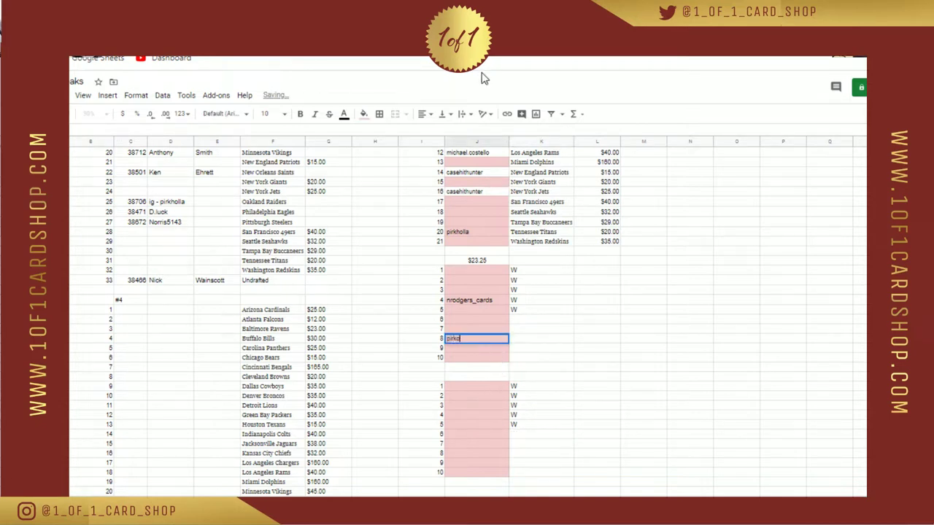
key(BackSpace)
text(holla)
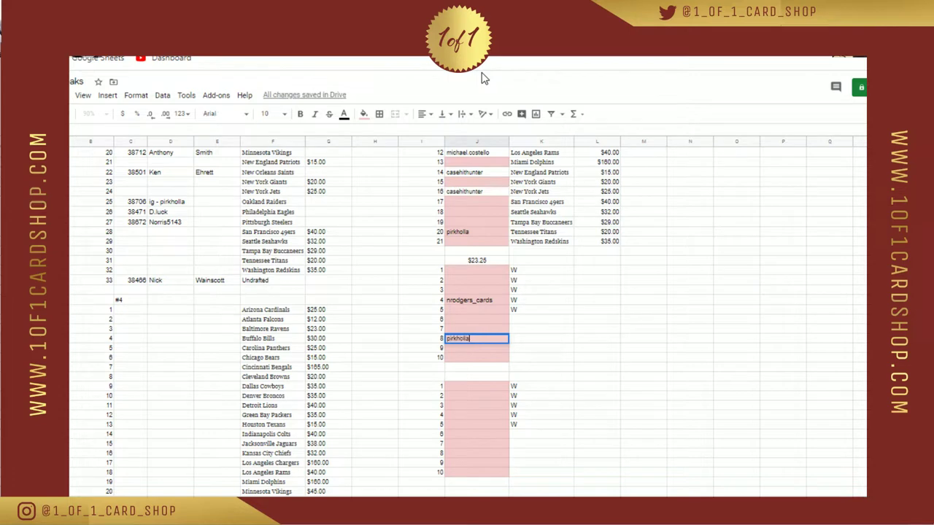
key(Return)
key(Down)
key(Down)
key(Down)
text($23)
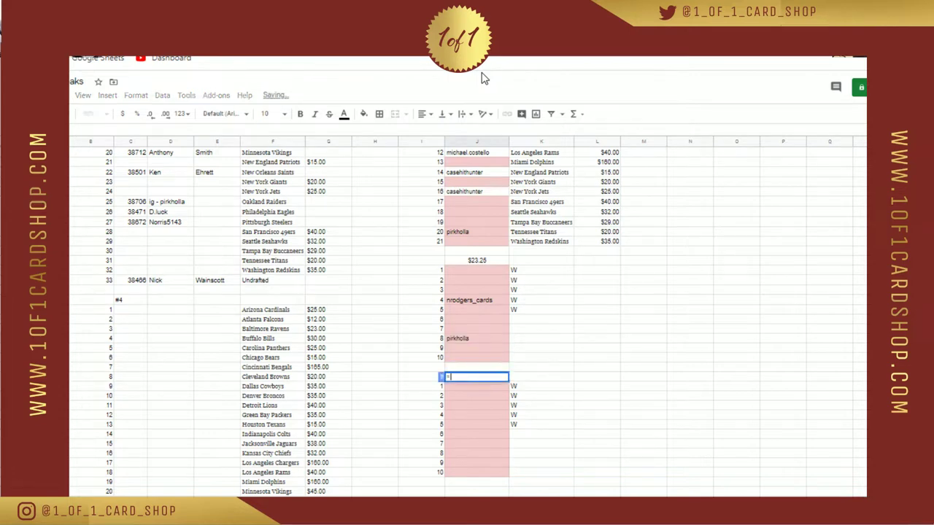
text(.25/2)
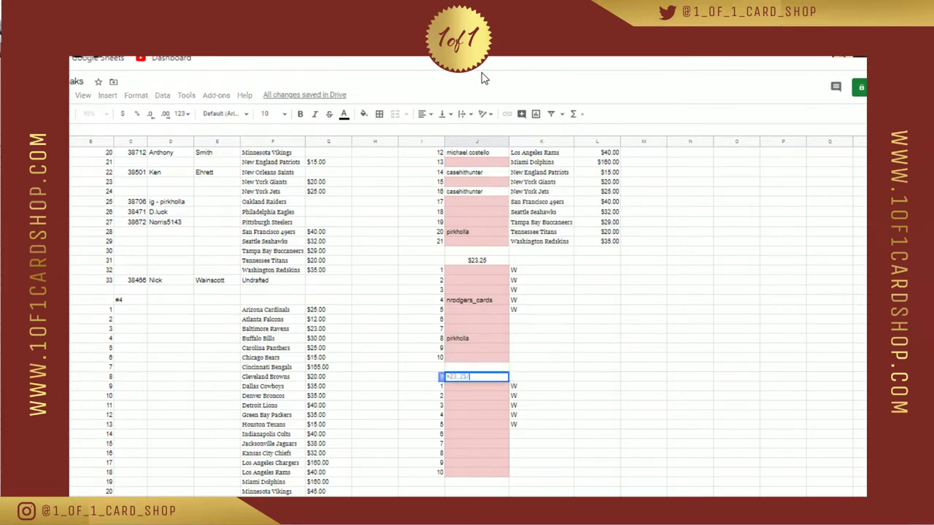
key(Return)
key(Up)
text(11.75)
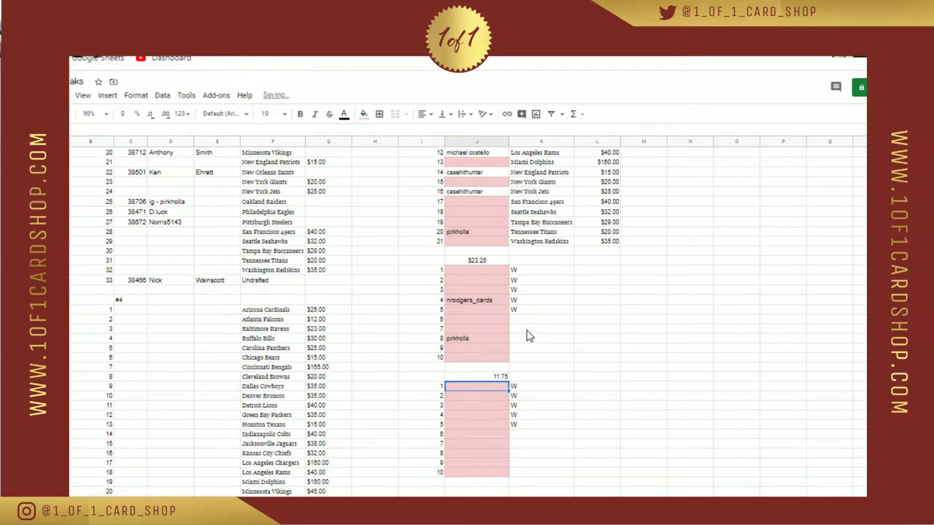
key(Escape)
key(Delete)
click(503, 395)
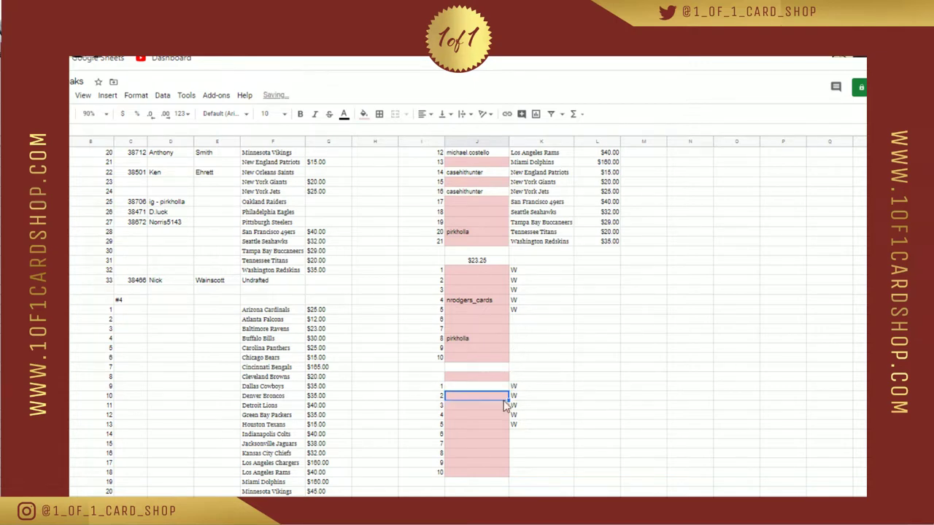
key(ctrl+z)
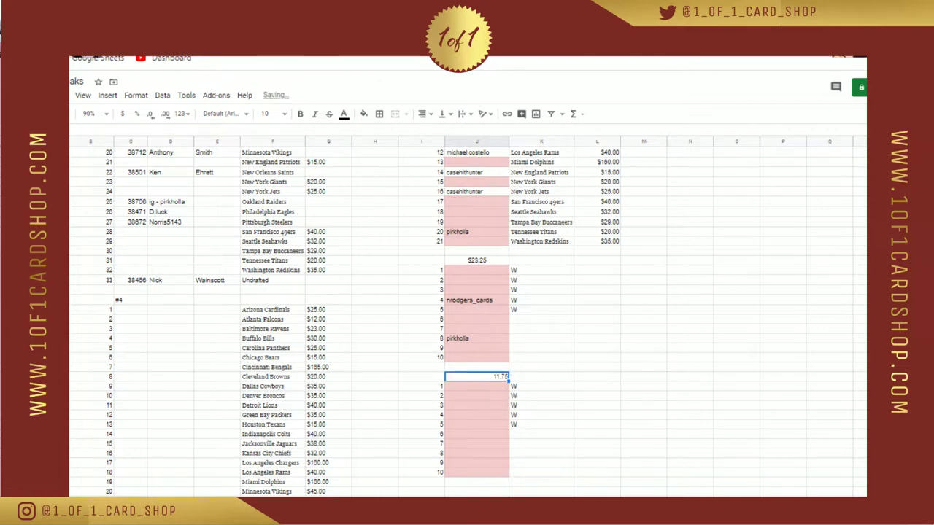
click(422, 114)
click(436, 130)
click(121, 114)
click(491, 471)
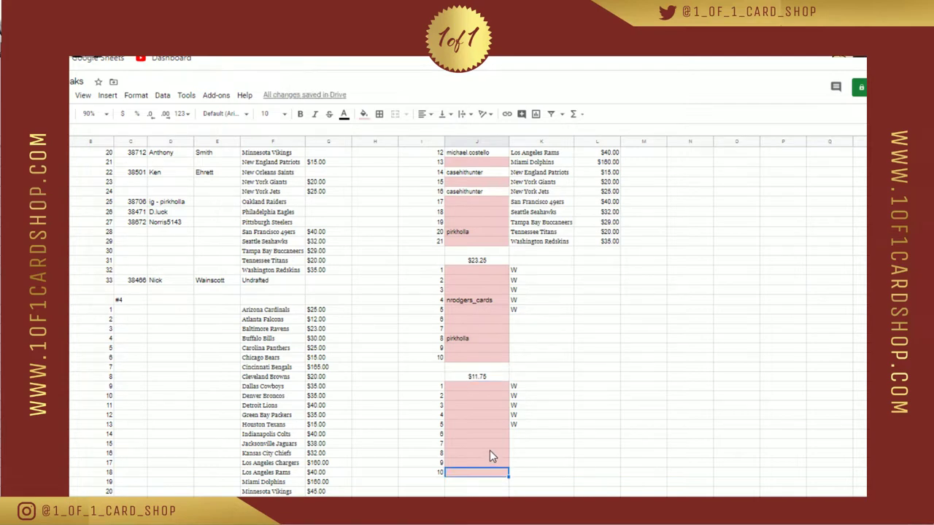
scroll(491, 446, down, 3)
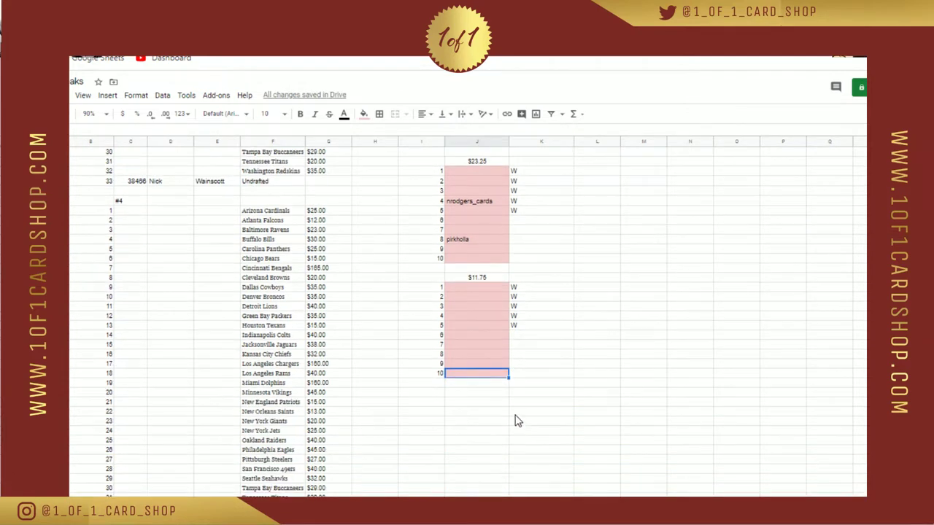
Step: Enter the buyer's username in spot 6 of the $11.75 block and paste it into spot 9
click(448, 211)
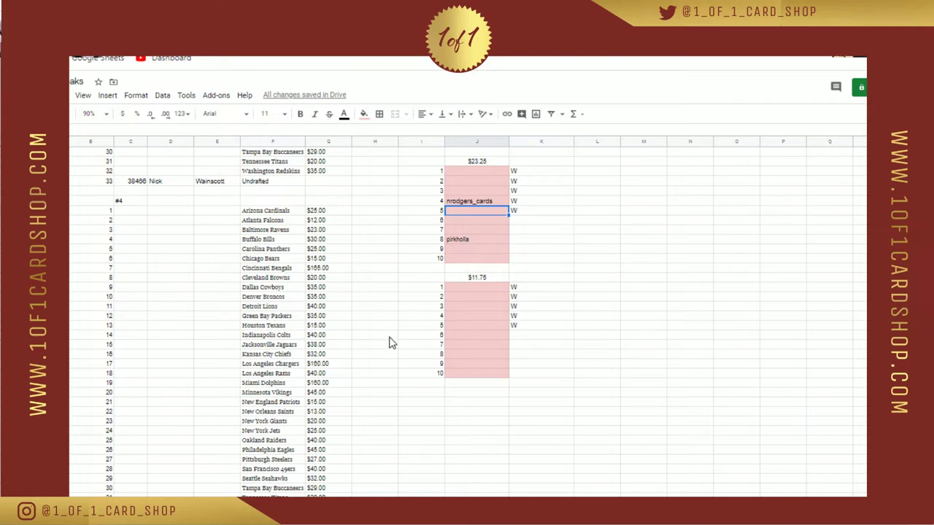
click(477, 337)
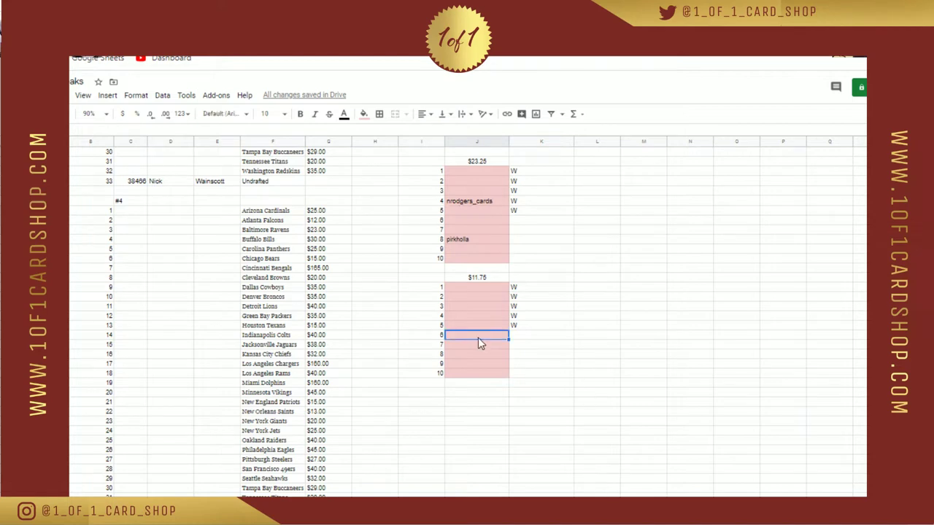
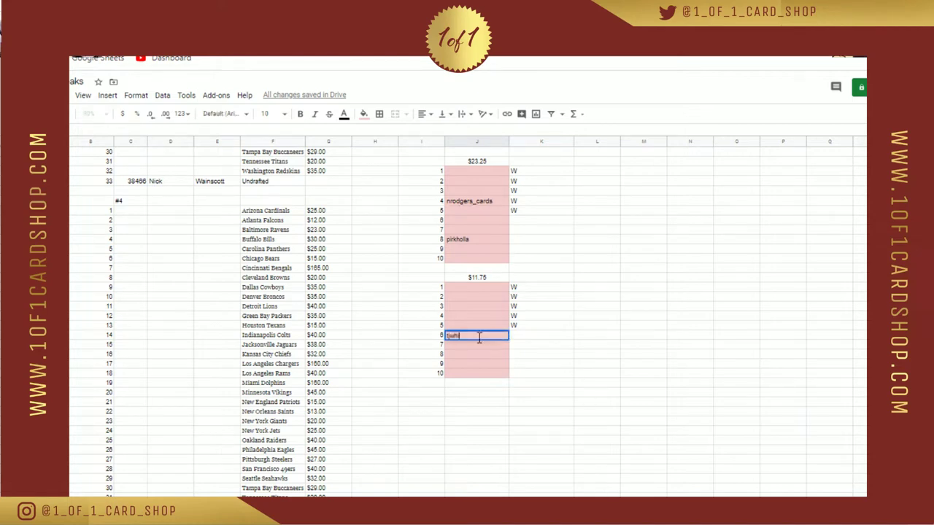
key(Return)
key(Down)
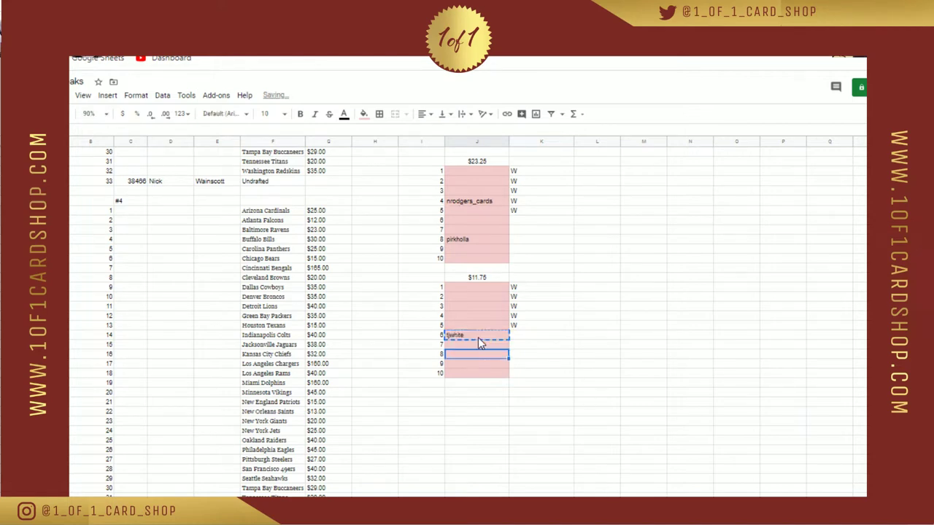
key(Down)
key(Up)
key(Up)
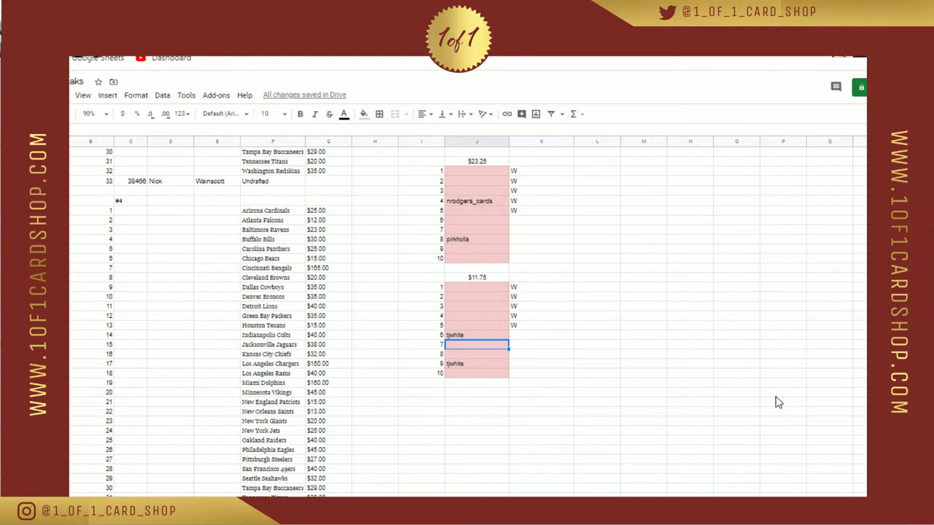
Step: Enter a buyer's username in spot 8 of the $11.75 block
click(436, 363)
click(467, 353)
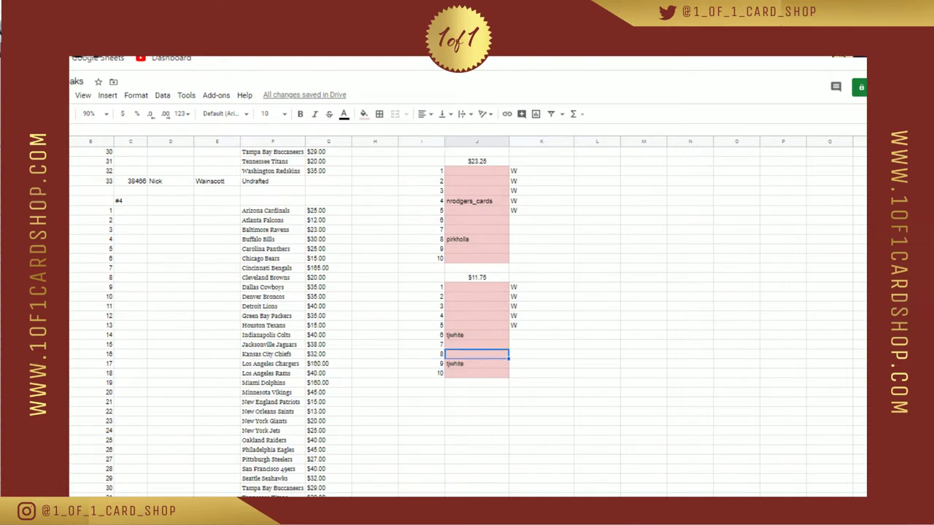
key(Return)
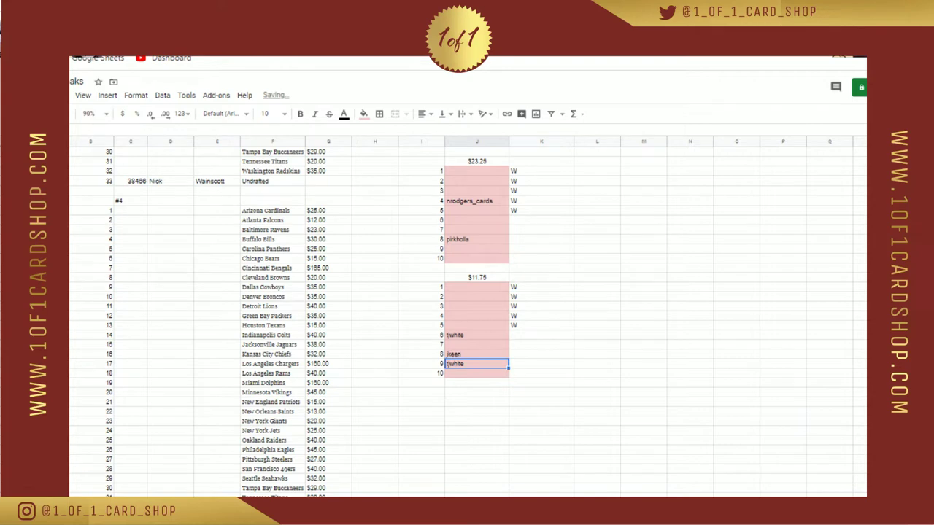
Step: Enter another buyer's username in spot 4 and copy it into spot 7
scroll(688, 260, down, 1)
drag(468, 239, 485, 358)
drag(526, 255, 552, 343)
click(538, 335)
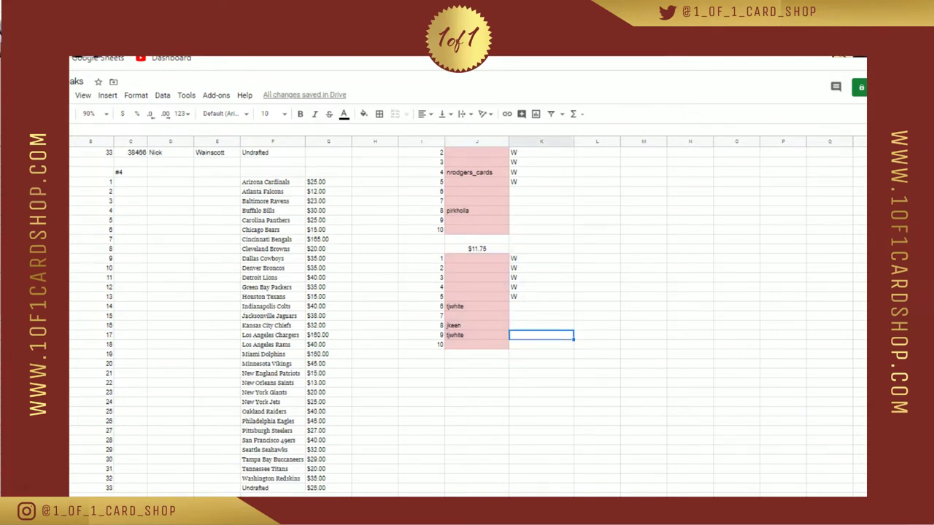
drag(415, 241, 606, 395)
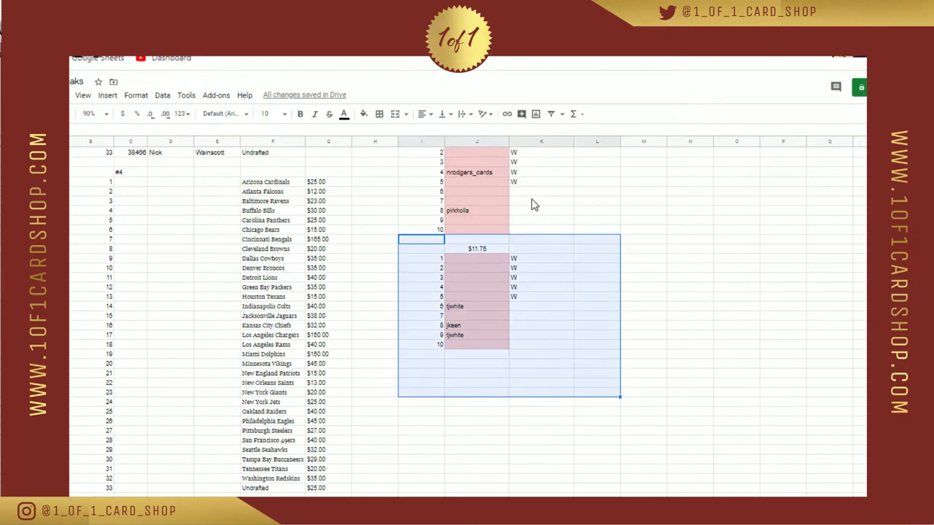
scroll(535, 212, up, 3)
drag(543, 289, 615, 401)
click(547, 299)
scroll(552, 317, down, 3)
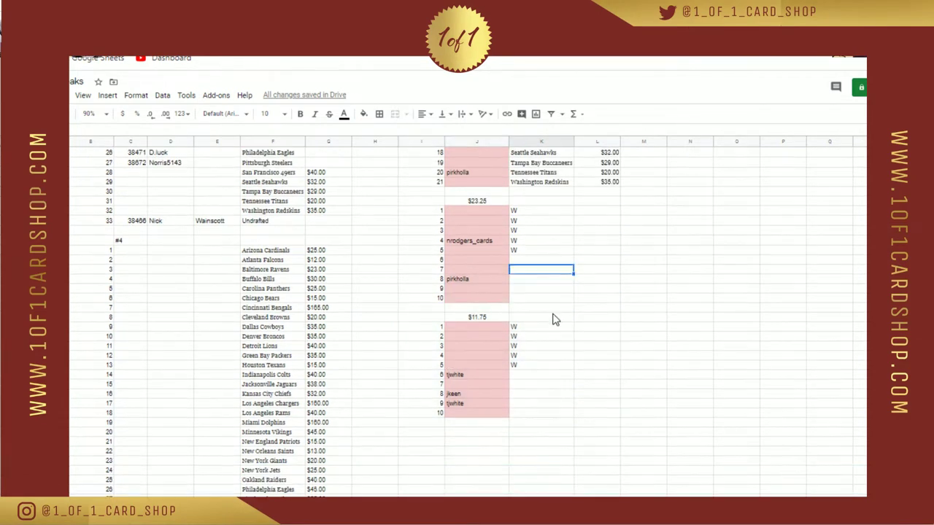
click(465, 356)
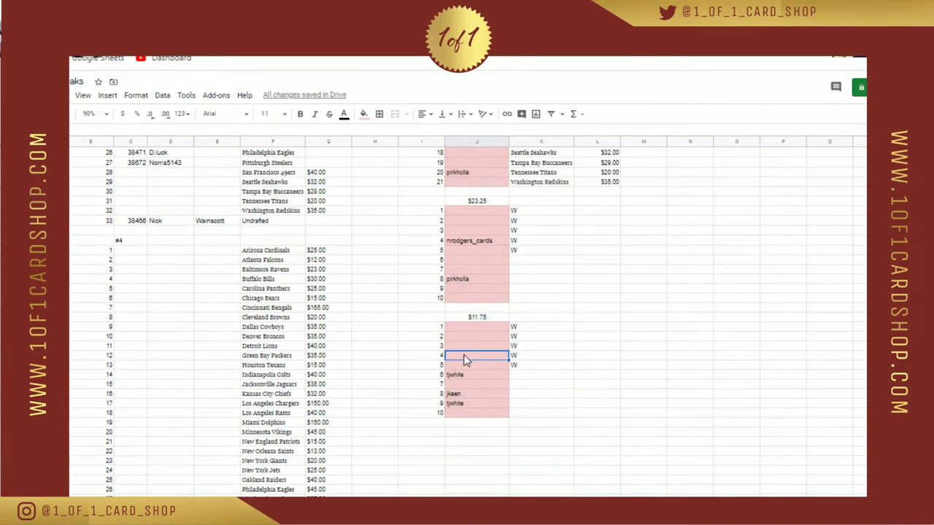
text(westhbang)
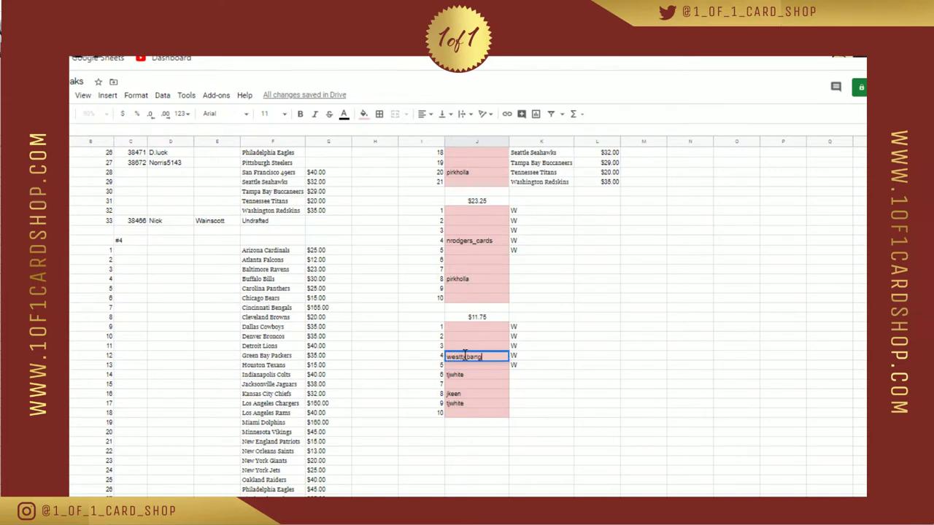
text(erz)
key(Return)
click(465, 357)
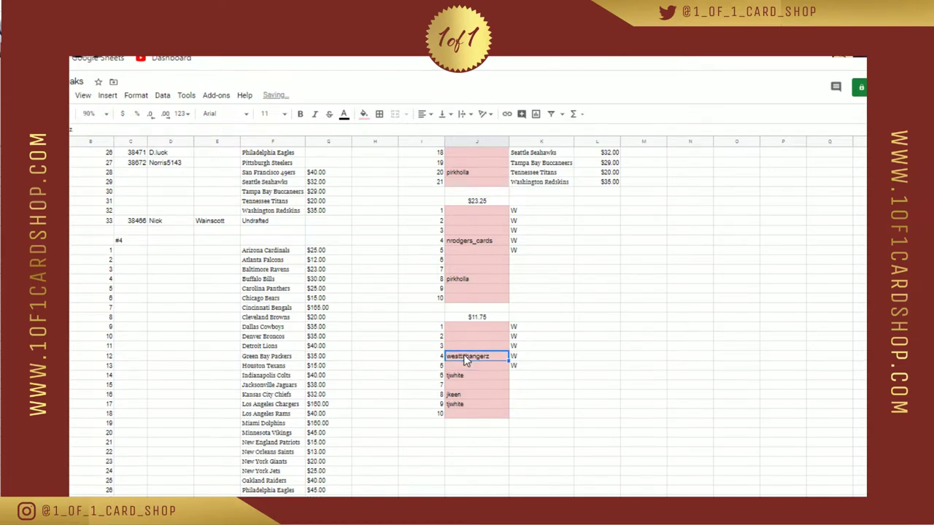
key(ctrl+c)
key(Down)
key(Down)
key(Down)
key(ctrl+v)
key(Up)
key(Up)
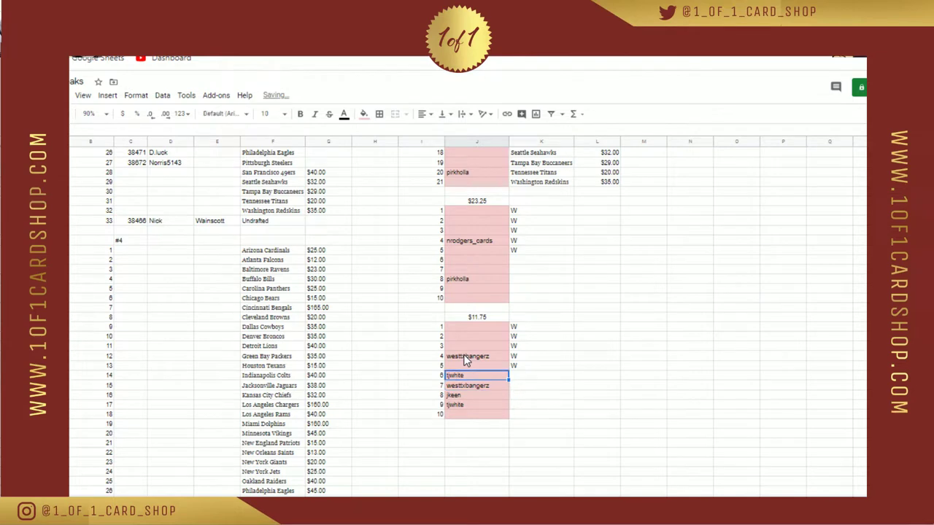
Step: Enter a buyer's username in spot 10 of the $11.75 block
drag(465, 359, 467, 427)
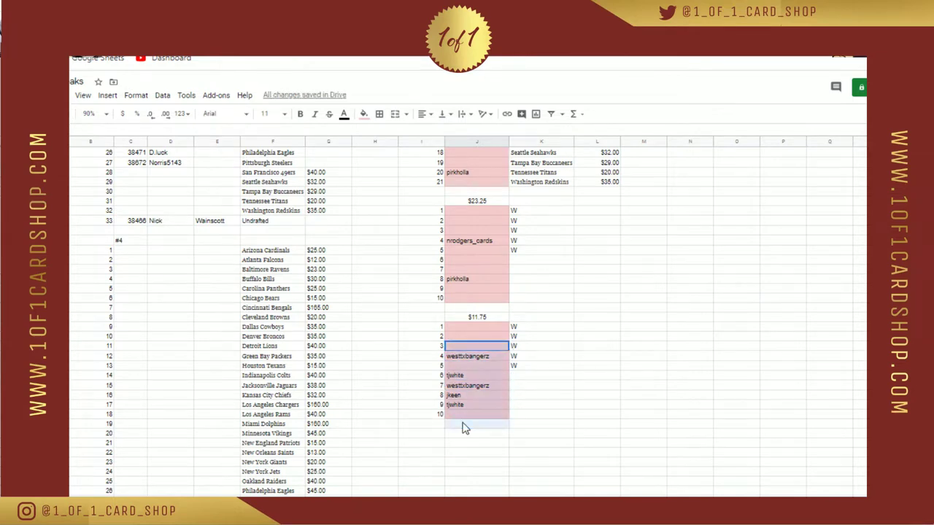
click(596, 375)
scroll(496, 353, down, 2)
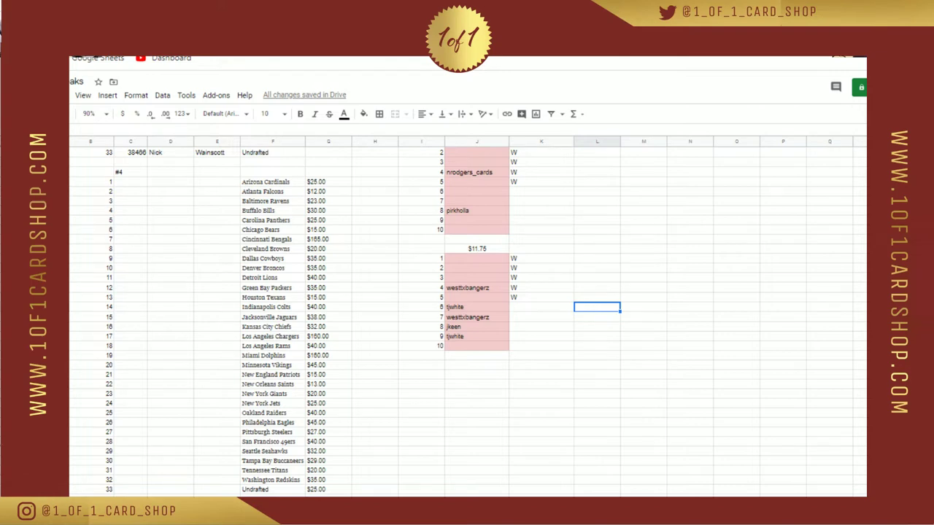
click(480, 345)
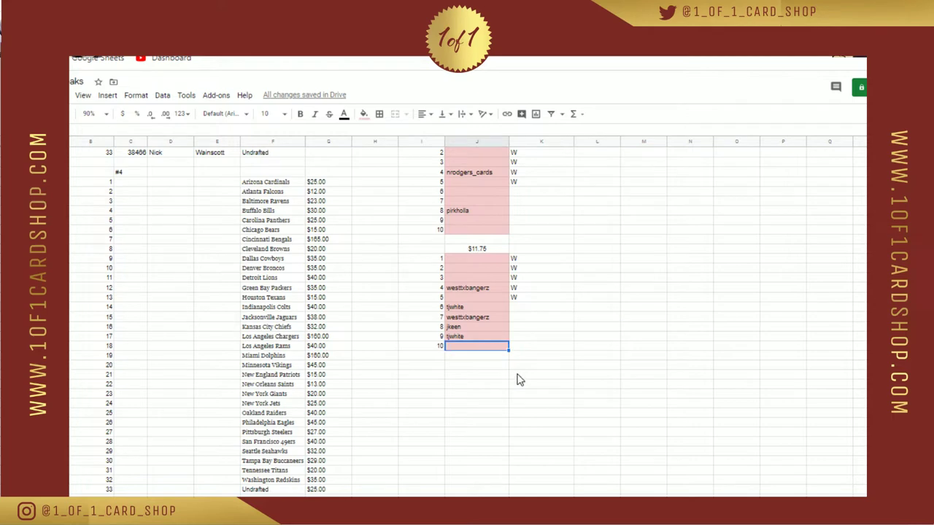
text(reflux)
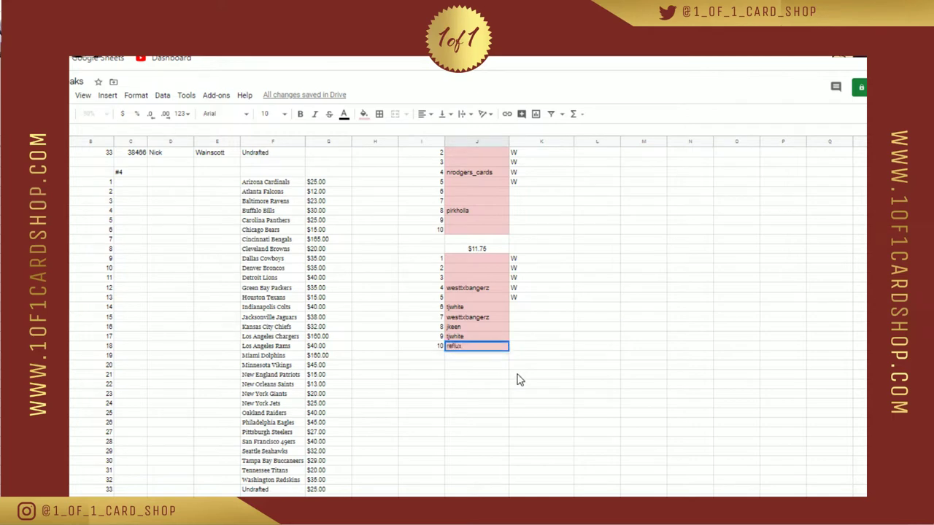
text(graphics)
key(Return)
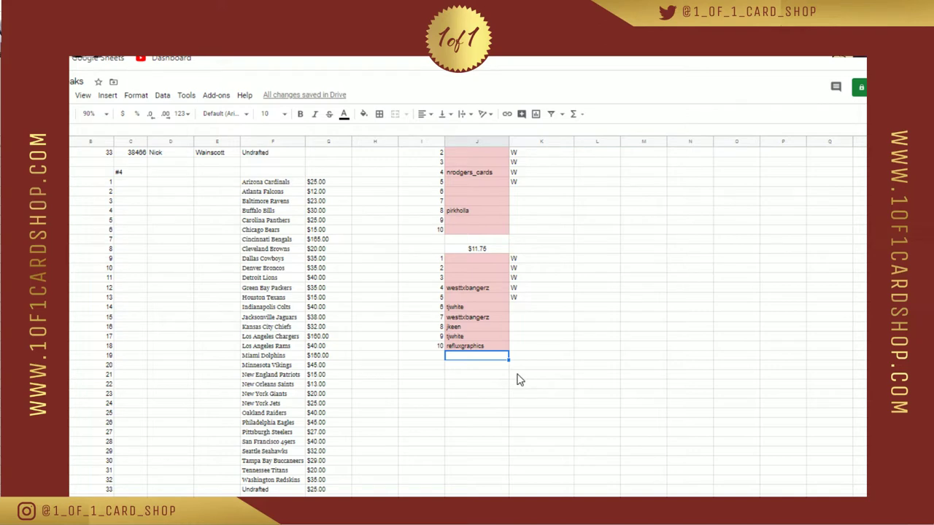
scroll(519, 379, up, 2)
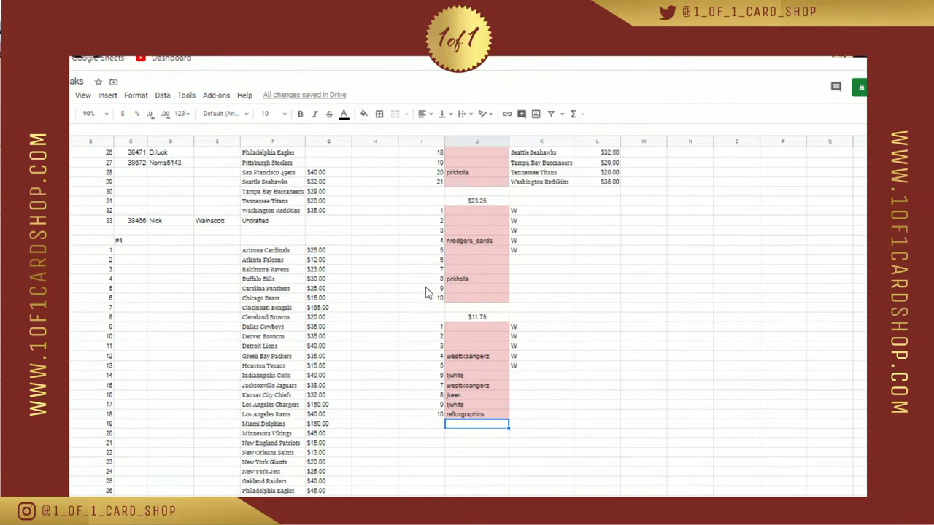
scroll(503, 279, up, 2)
scroll(502, 274, up, 5)
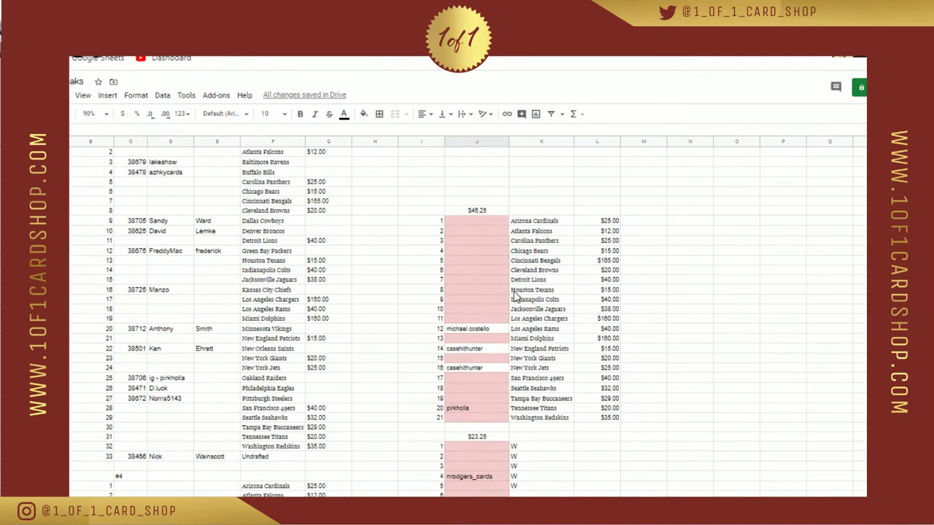
click(488, 251)
shift+click(533, 399)
click(502, 350)
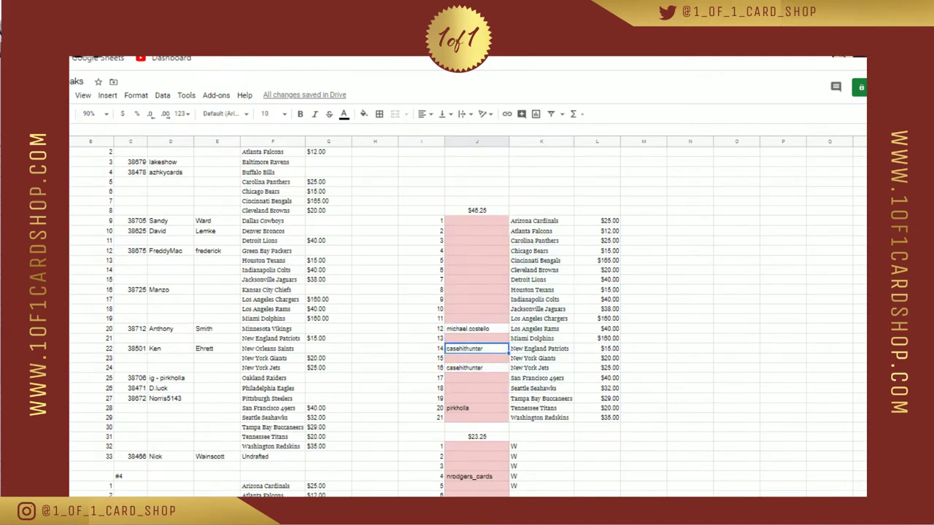
scroll(498, 346, down, 1)
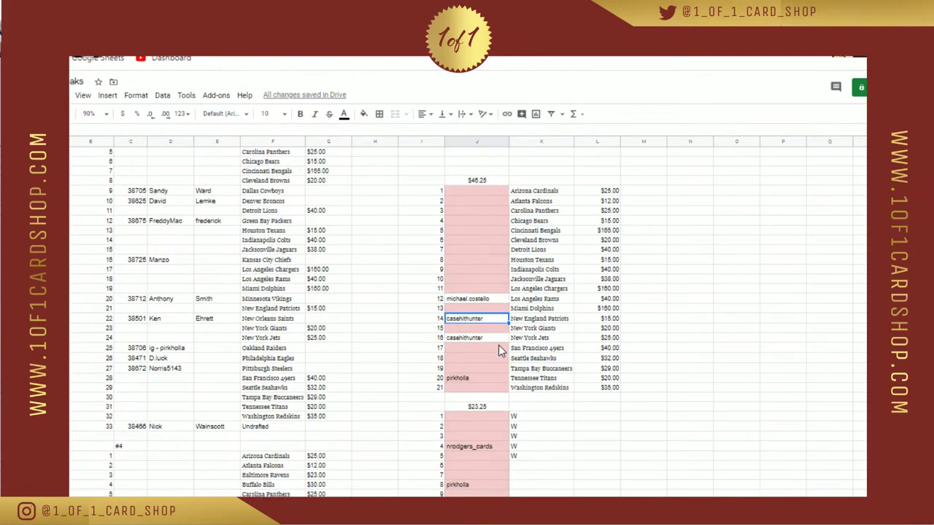
scroll(498, 345, down, 4)
drag(476, 328, 548, 397)
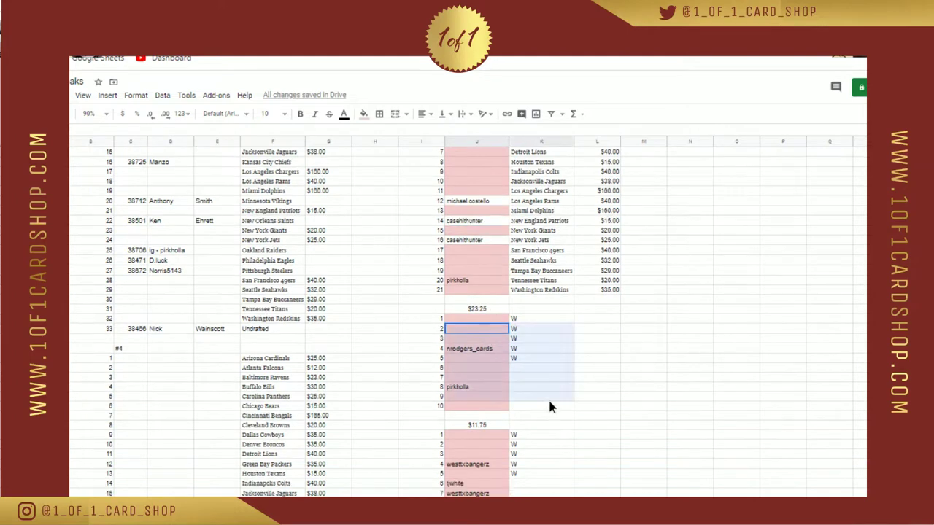
click(548, 397)
scroll(540, 396, down, 4)
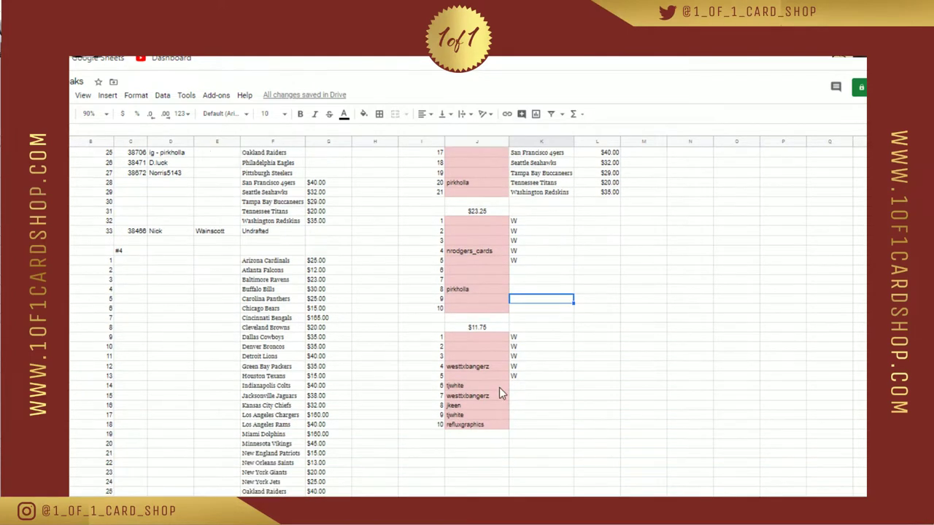
scroll(469, 362, down, 1)
click(469, 325)
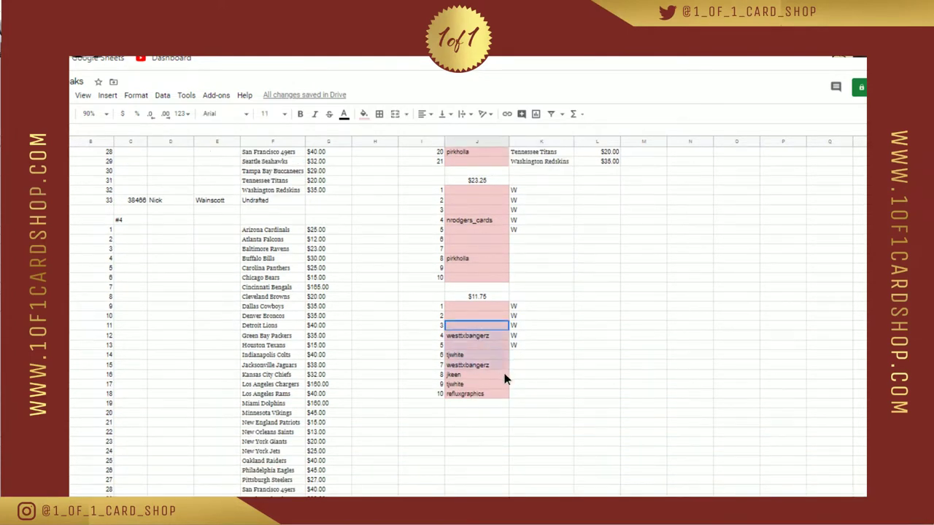
drag(505, 379, 529, 407)
click(529, 407)
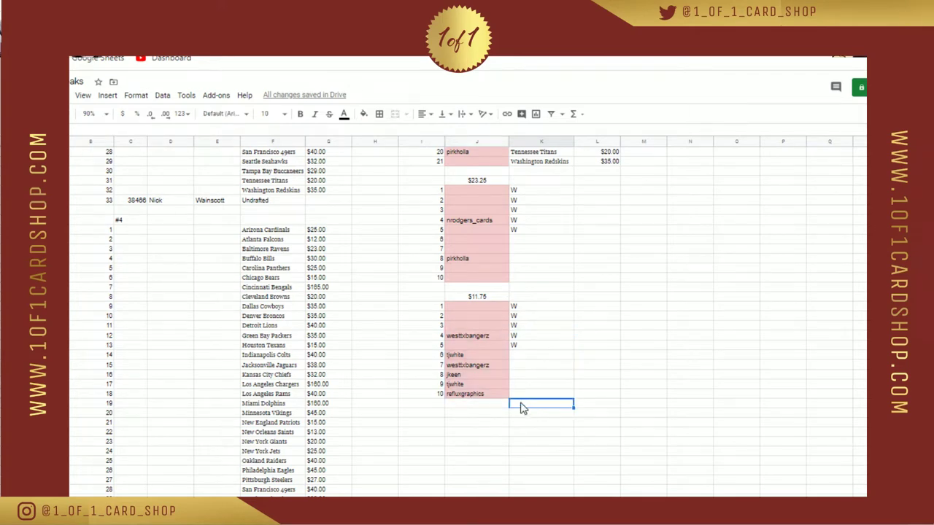
scroll(503, 402, down, 1)
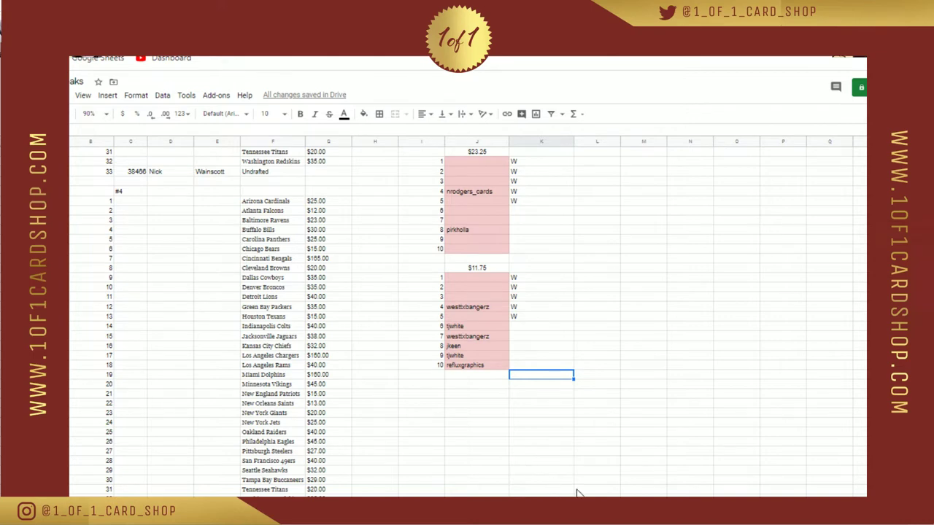
Step: Enter the buyer's username in spot 1 and copy it into spot 2
click(478, 317)
text(christ)
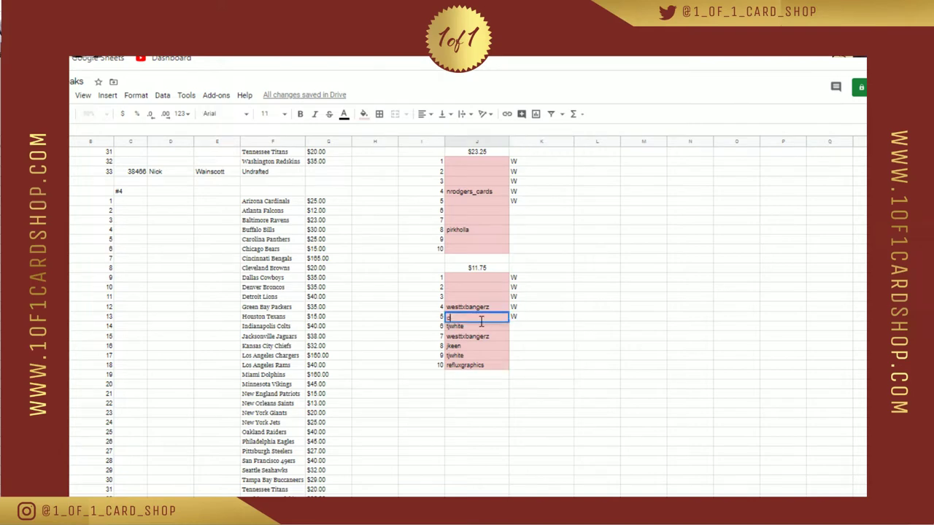
key(BackSpace)
key(BackSpace)
key(BackSpace)
key(BackSpace)
key(BackSpace)
key(BackSpace)
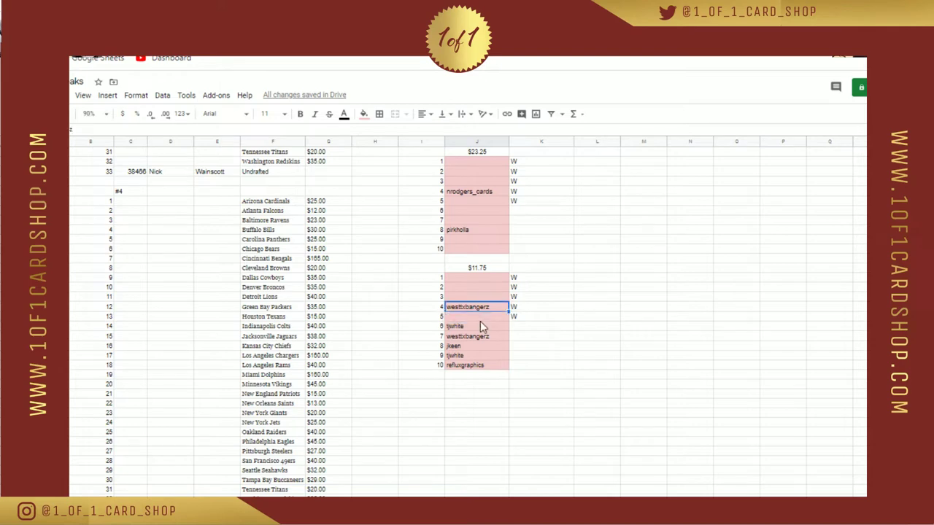
key(Up)
key(Up)
key(Up)
key(Up)
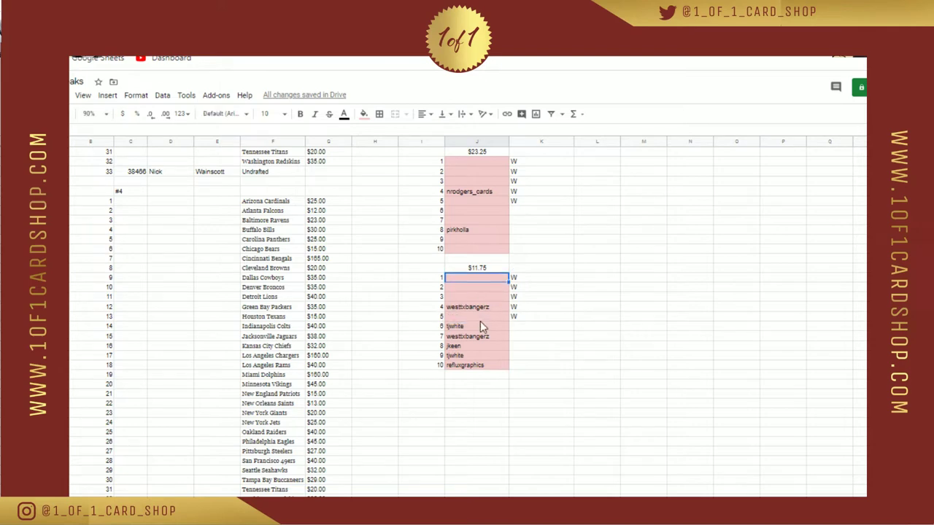
text(hupipers)
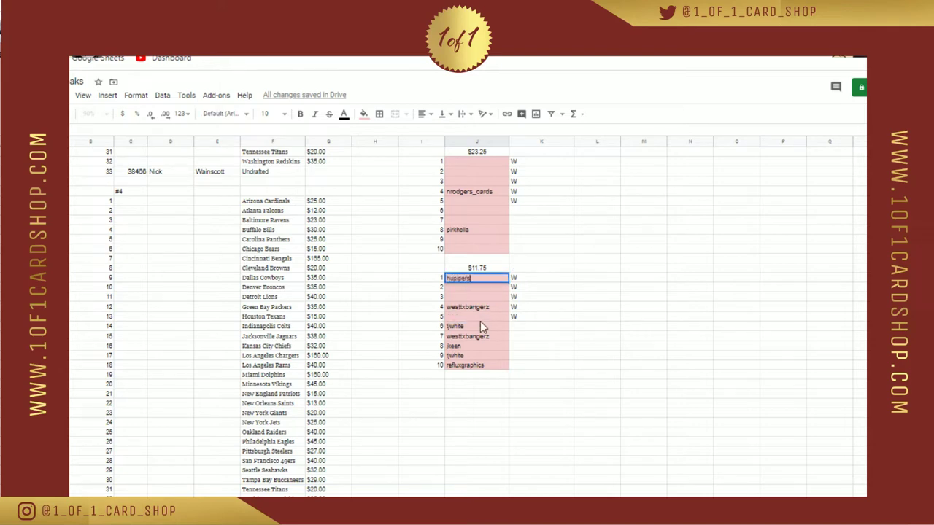
key(Return)
key(Up)
key(ctrl+c)
key(Down)
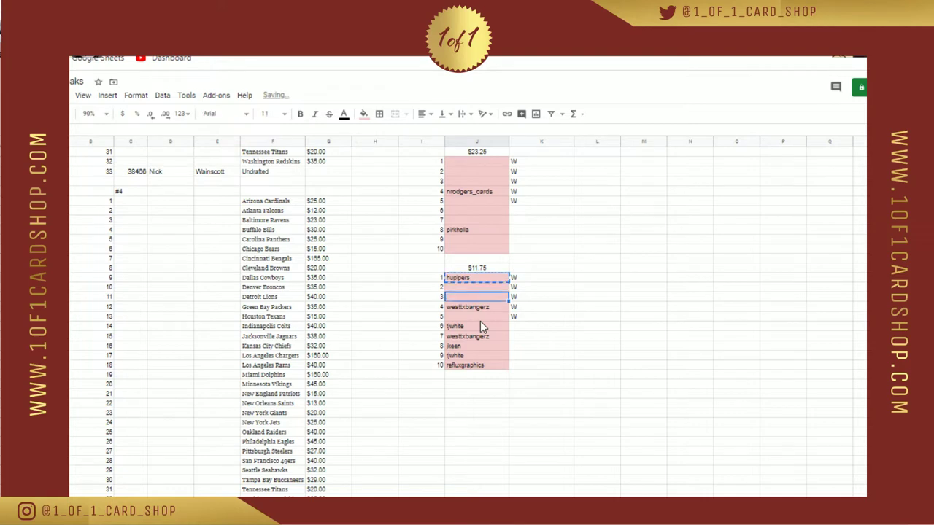
key(ctrl+v)
key(Down)
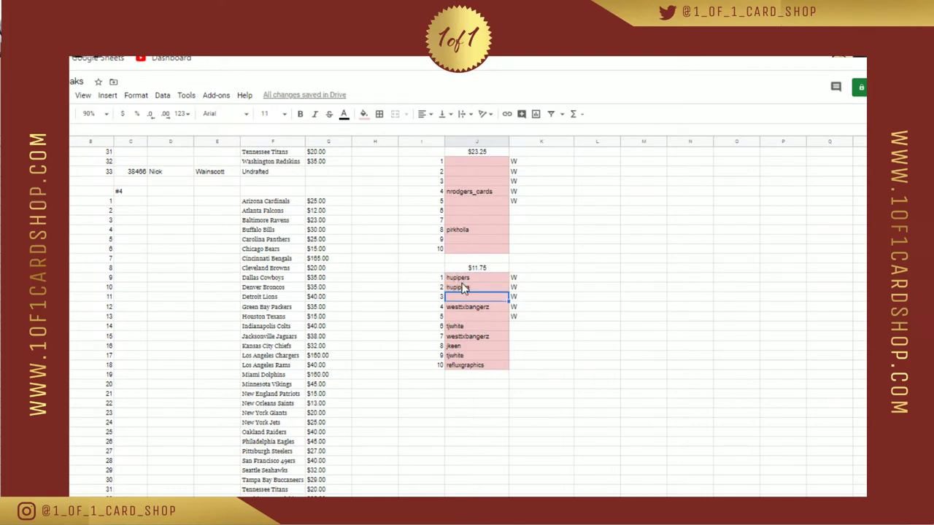
Step: Enter the buyers' usernames in spot 5 and spot 3 of the $11.75 block
drag(465, 277, 481, 383)
drag(474, 186, 504, 219)
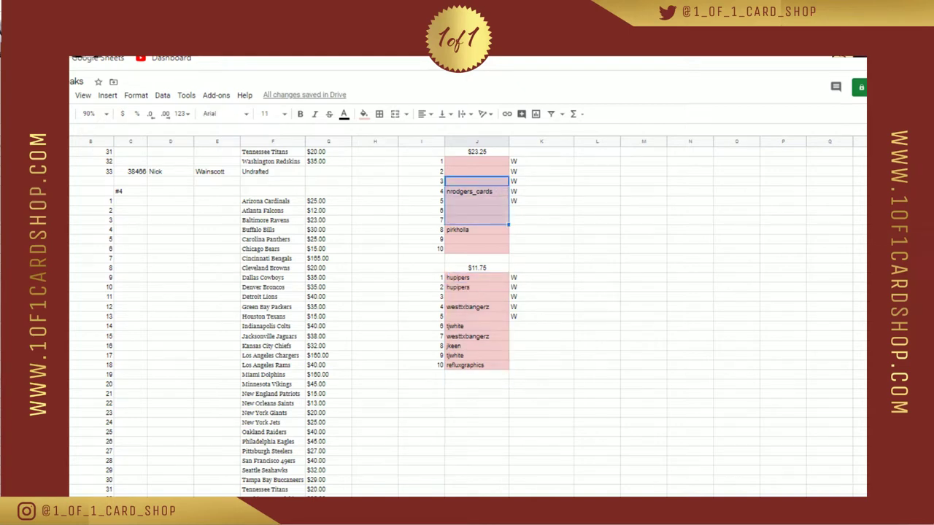
click(497, 223)
click(472, 318)
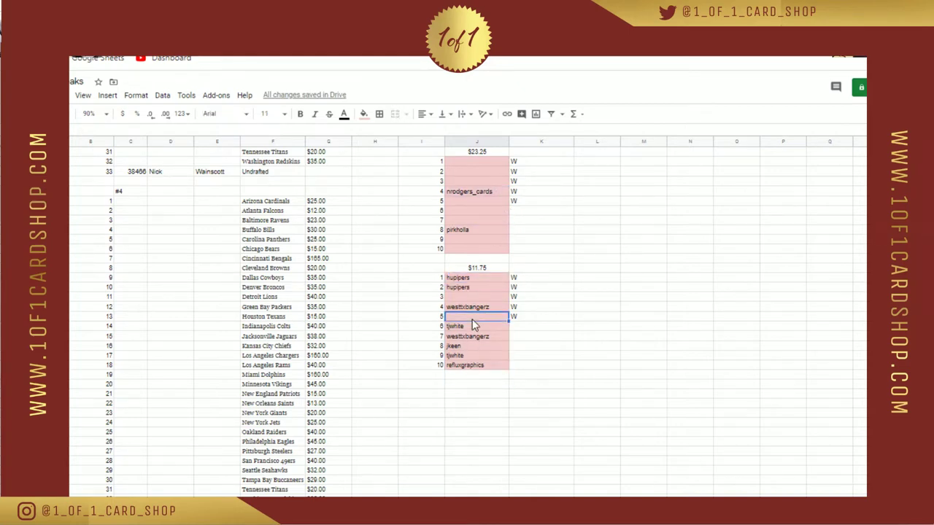
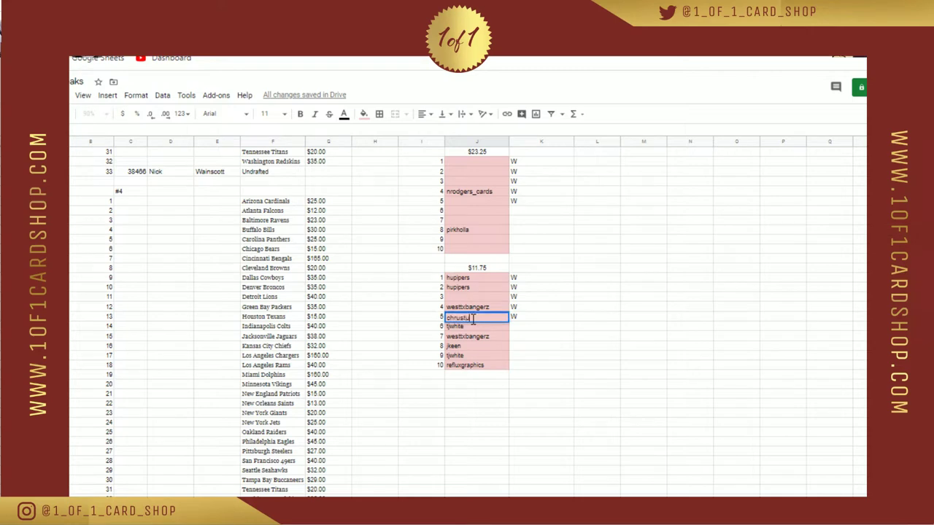
key(Return)
click(472, 319)
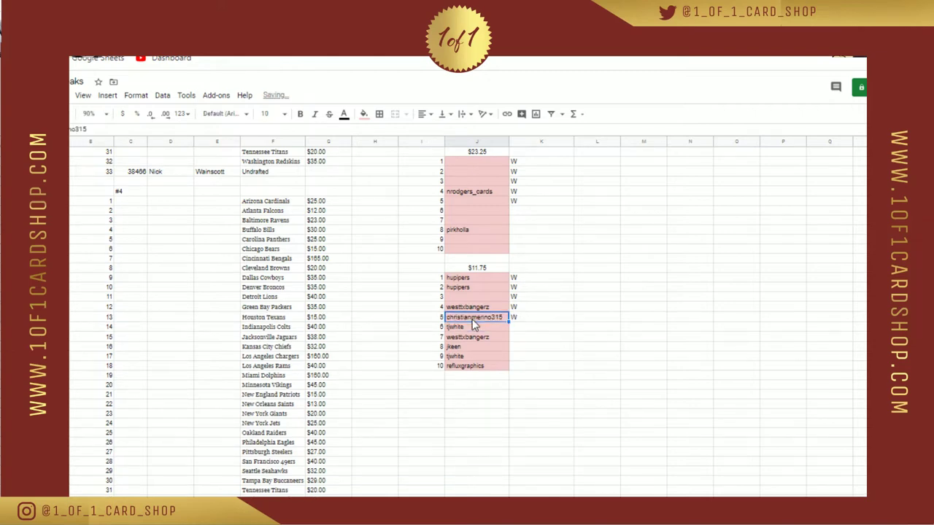
key(Up)
key(Up)
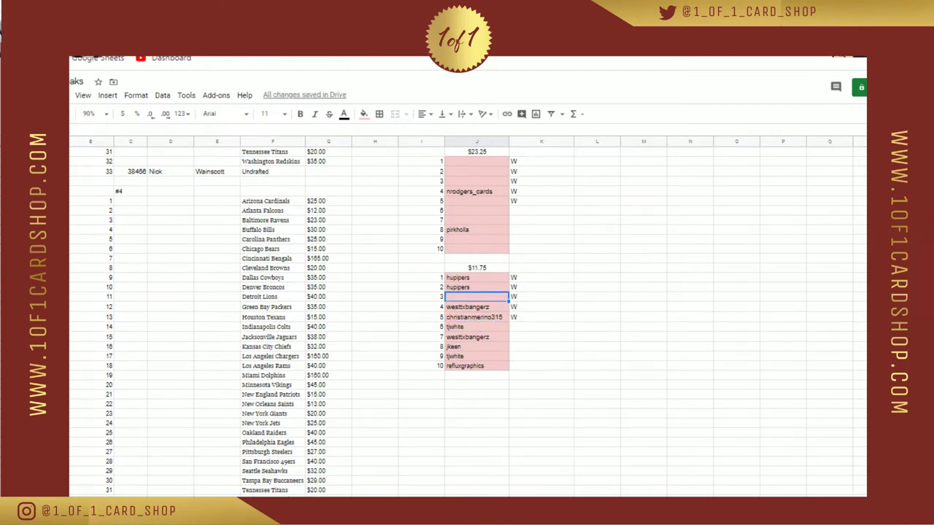
text(otg)
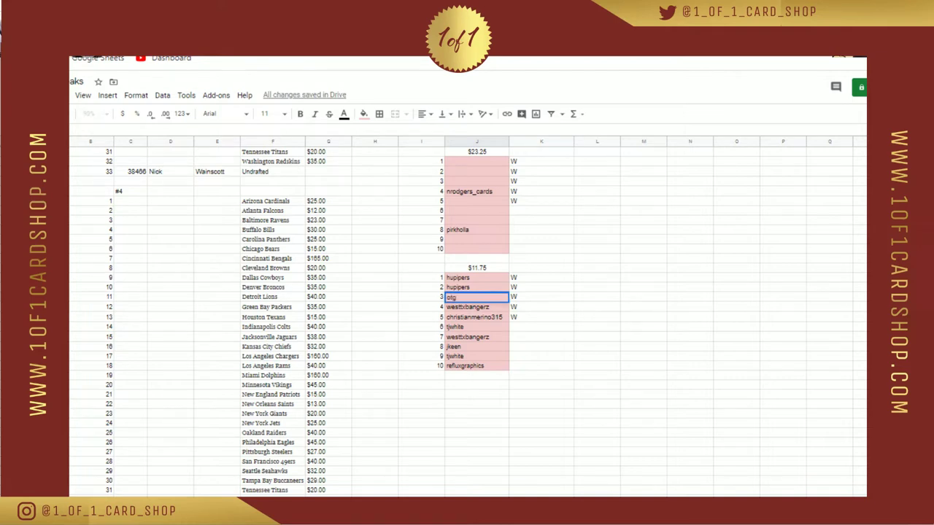
text(cards)
key(Return)
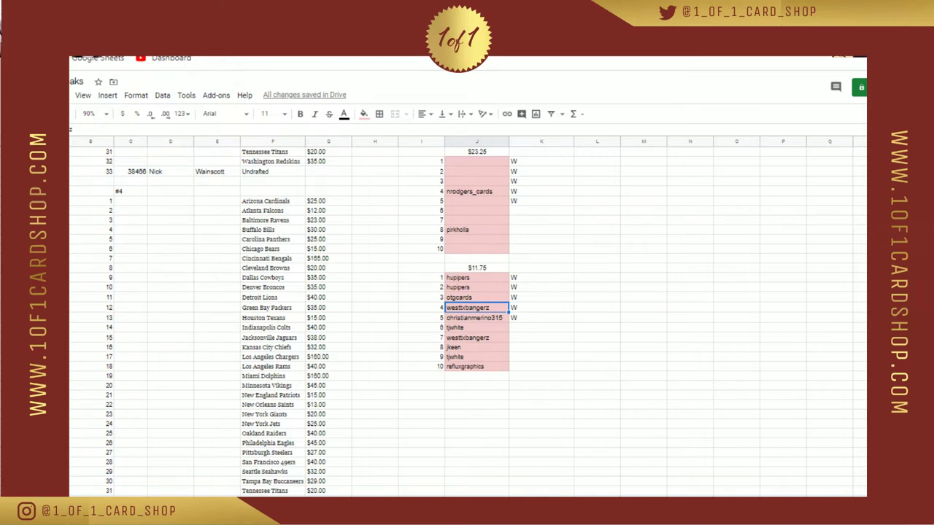
Step: Reset the pink fill on spot 8 in the $11.75 and $23.25 blocks
click(476, 348)
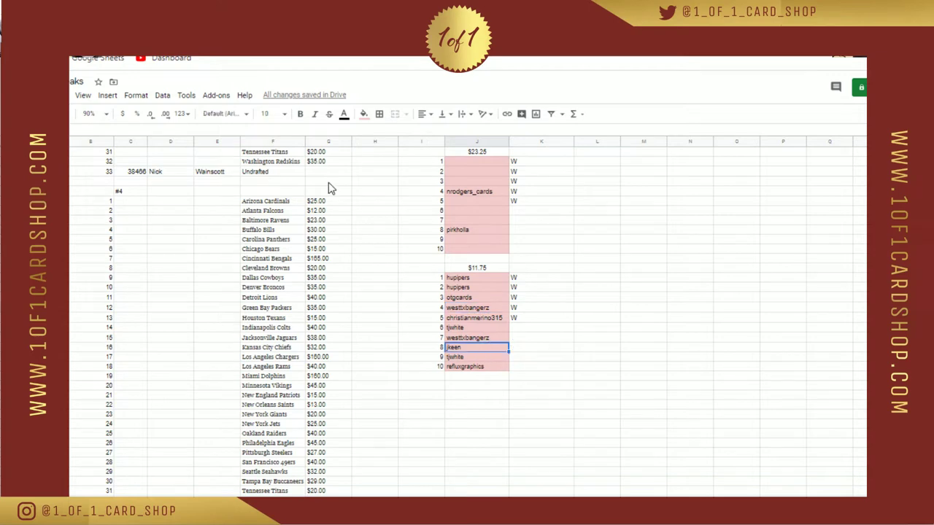
click(363, 114)
click(642, 318)
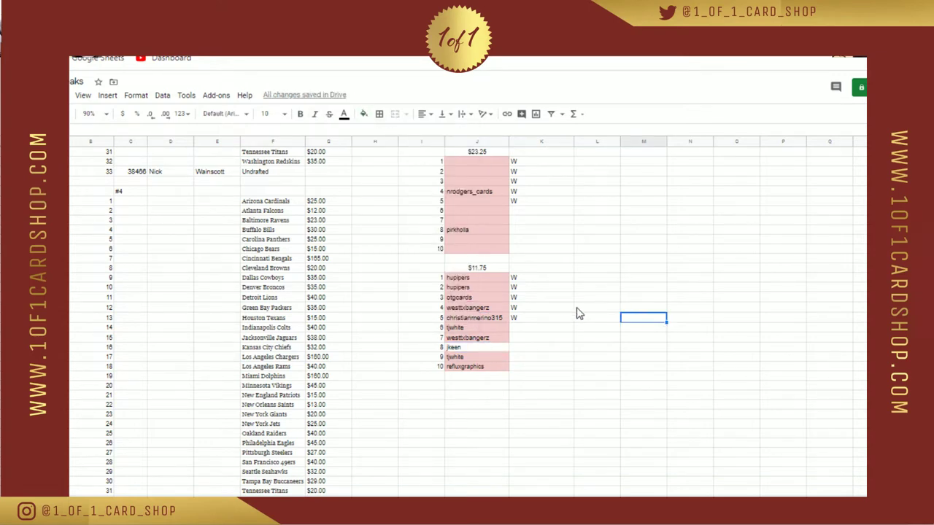
click(460, 231)
click(364, 115)
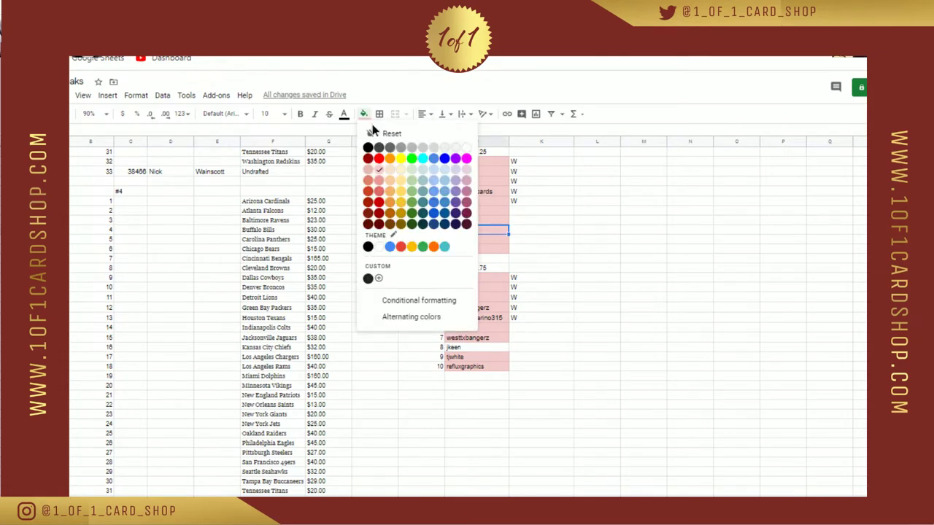
click(374, 133)
click(523, 260)
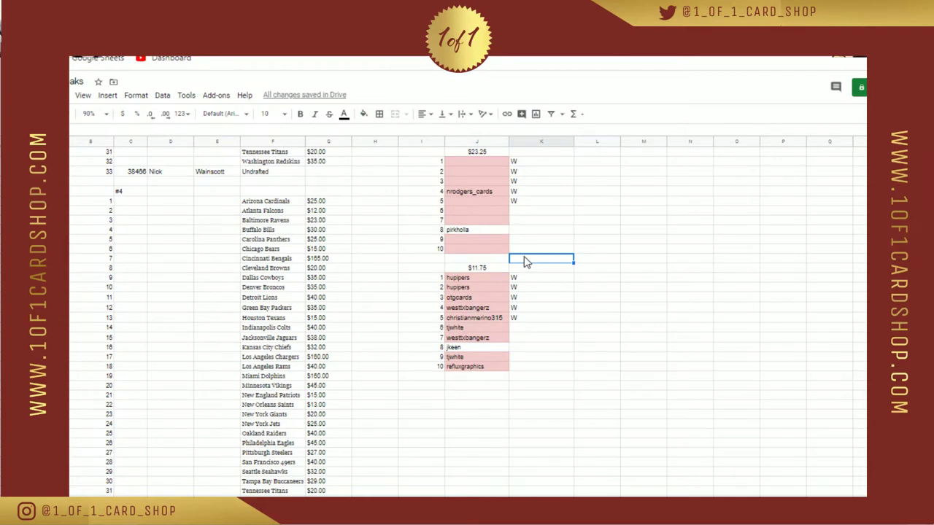
Step: Reset the pink fill on spot 20 in the $46.25 block
scroll(528, 266, up, 3)
click(484, 261)
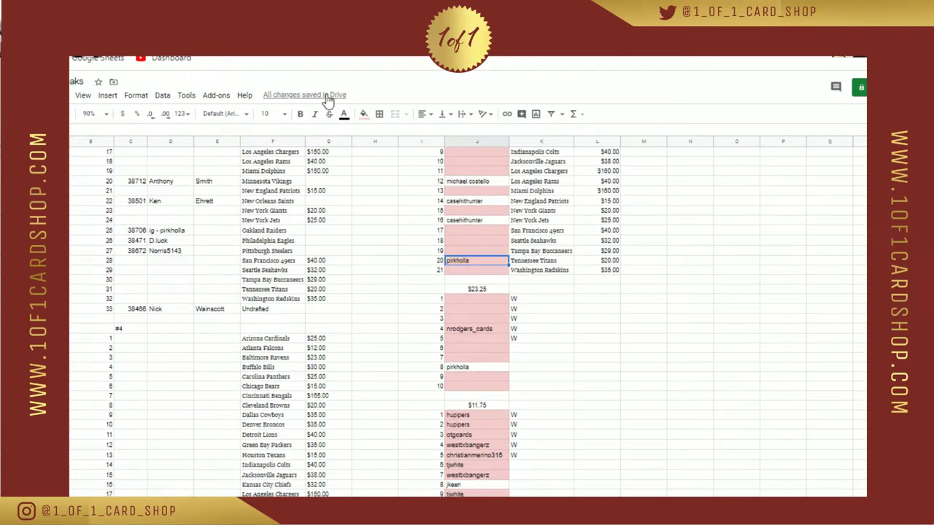
click(363, 114)
click(374, 133)
scroll(642, 283, up, 2)
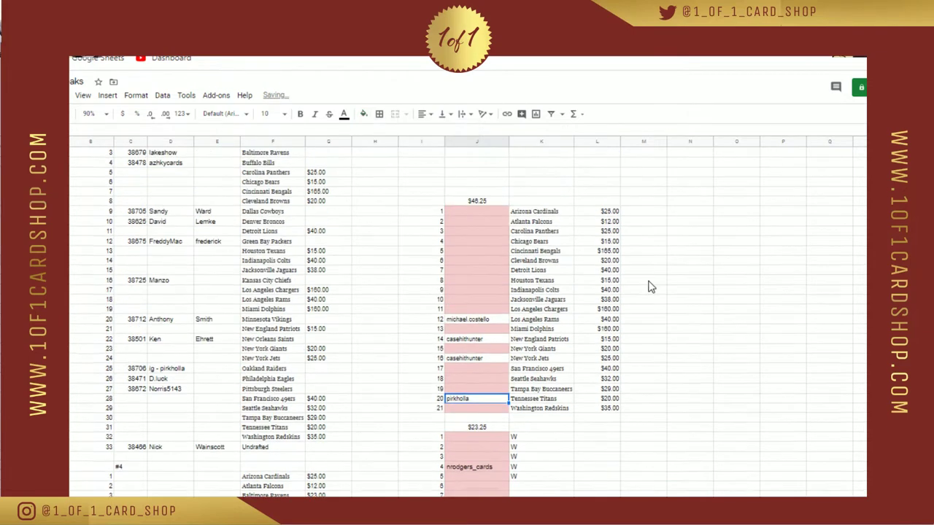
scroll(648, 285, down, 4)
scroll(649, 284, down, 1)
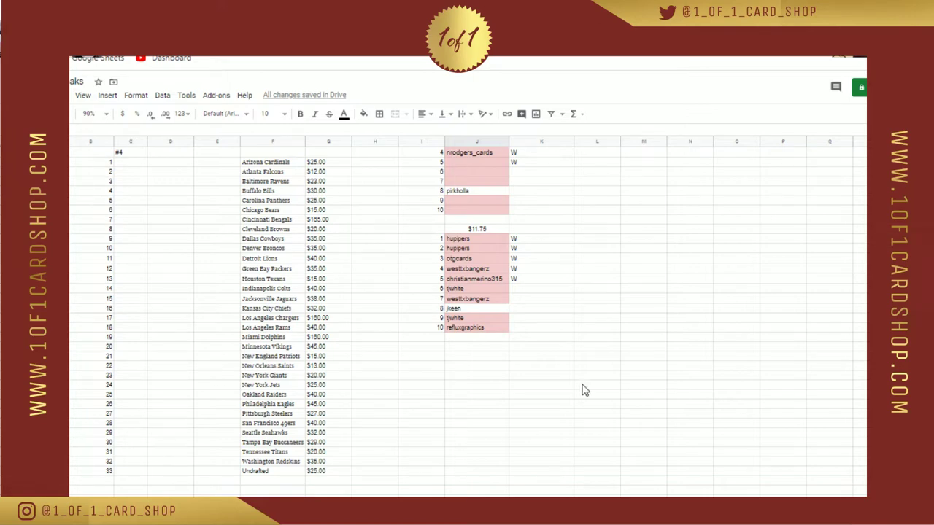
Step: Reset the fill on spots 6 and 9 of the $11.75 block, then look over the blocks
click(454, 318)
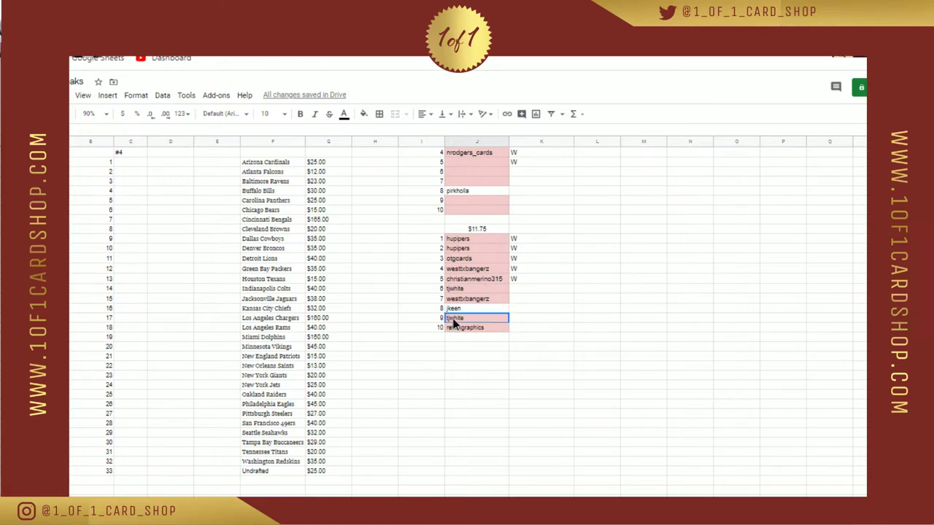
ctrl+click(468, 290)
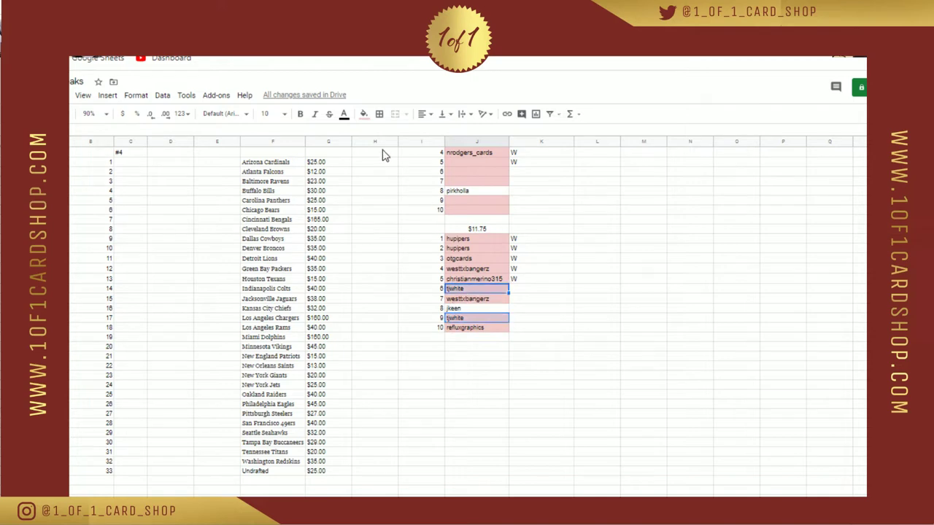
click(363, 113)
click(381, 134)
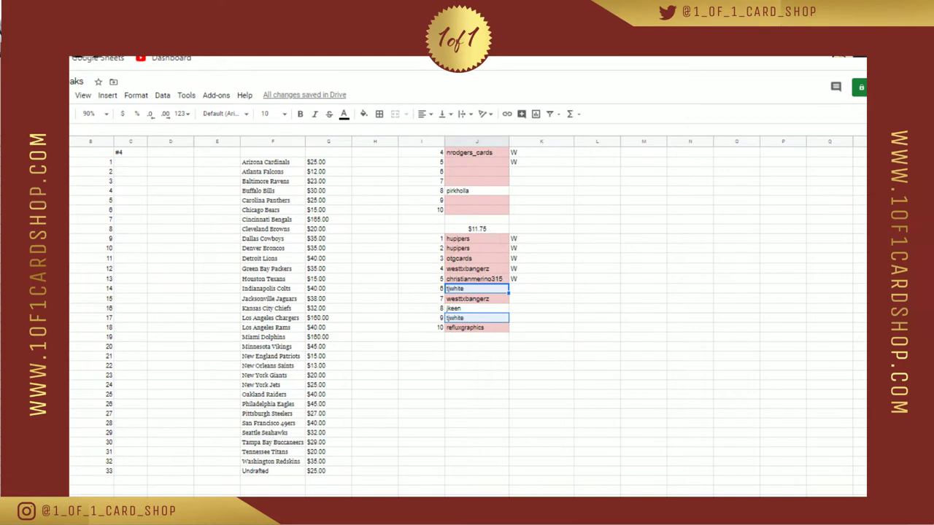
drag(737, 357, 709, 361)
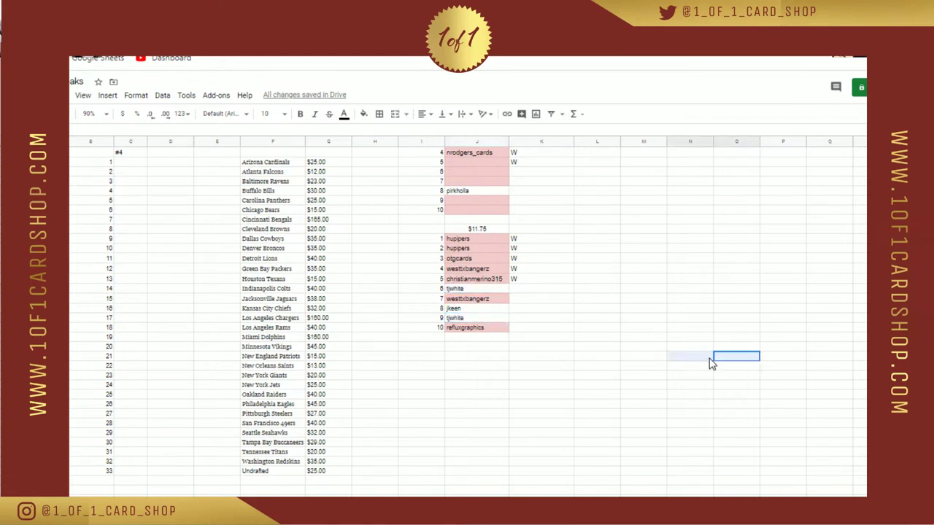
scroll(584, 346, up, 3)
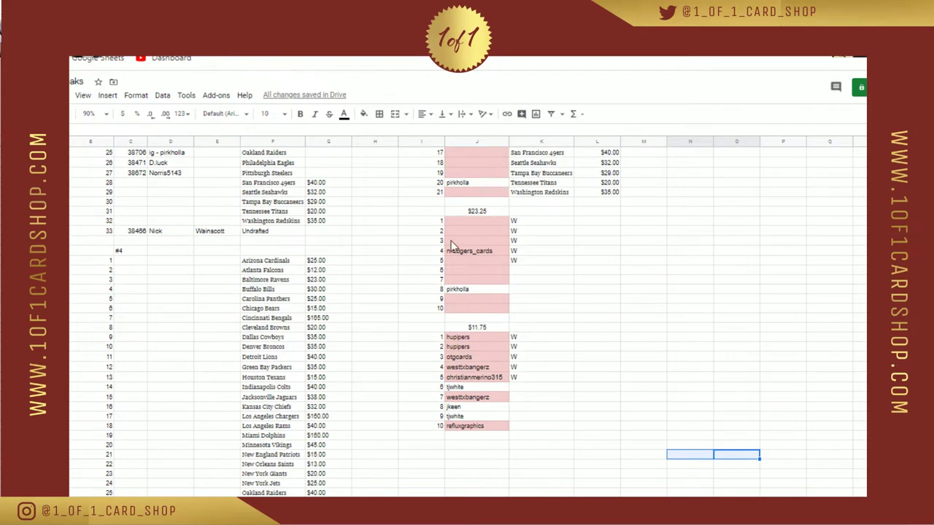
drag(456, 220, 443, 327)
click(490, 282)
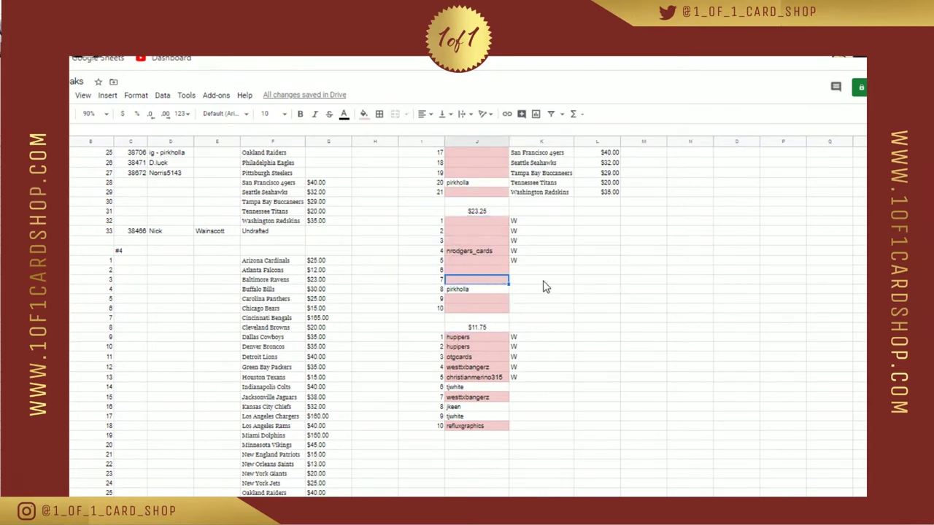
click(639, 281)
scroll(590, 274, down, 2)
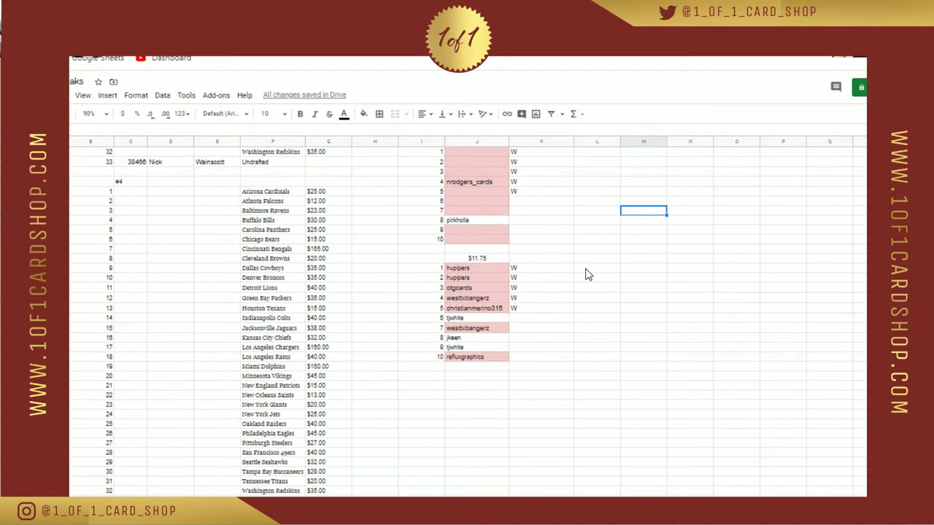
scroll(584, 273, up, 1)
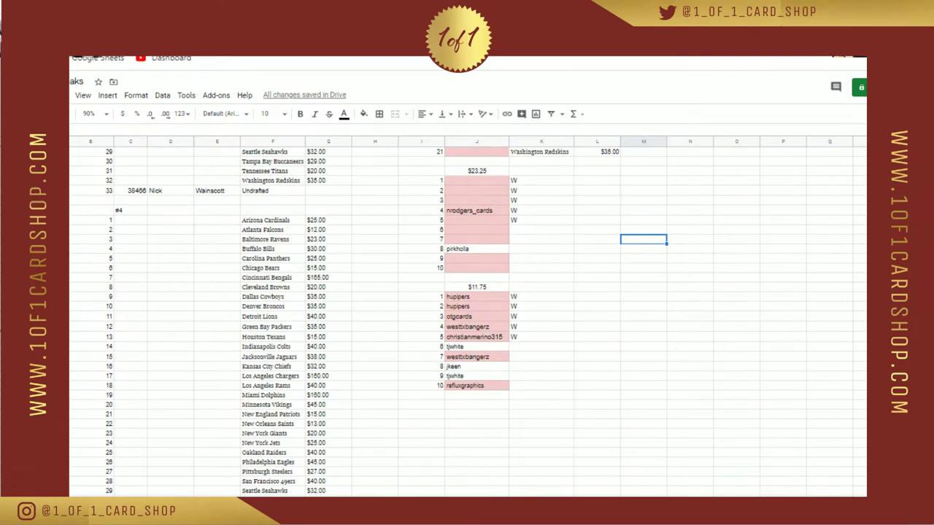
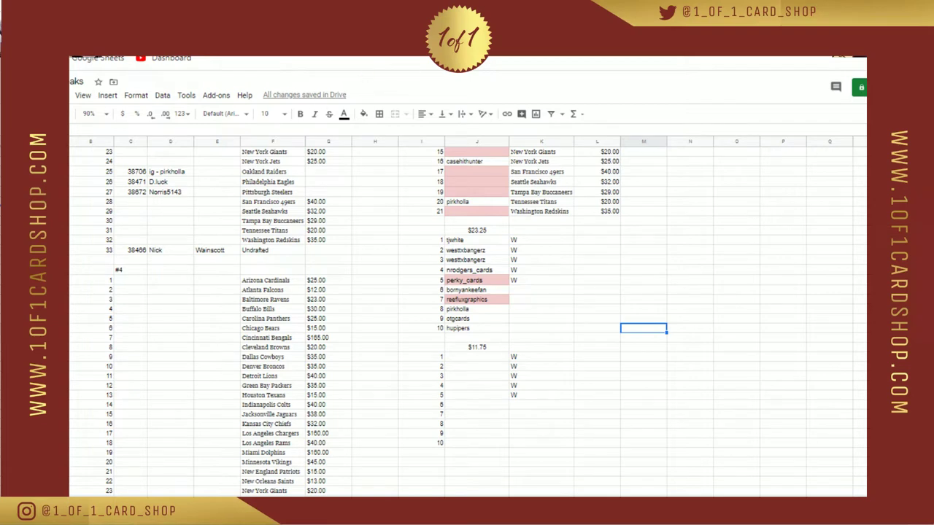
Step: Go to the 1of1 Card Shop home page and open the Filler Bucks product page
click(89, 54)
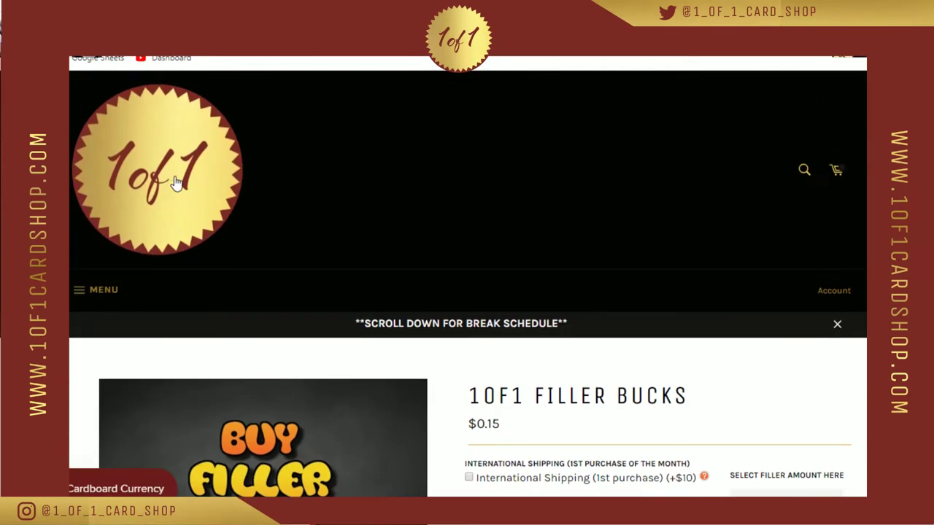
click(175, 183)
scroll(275, 317, down, 5)
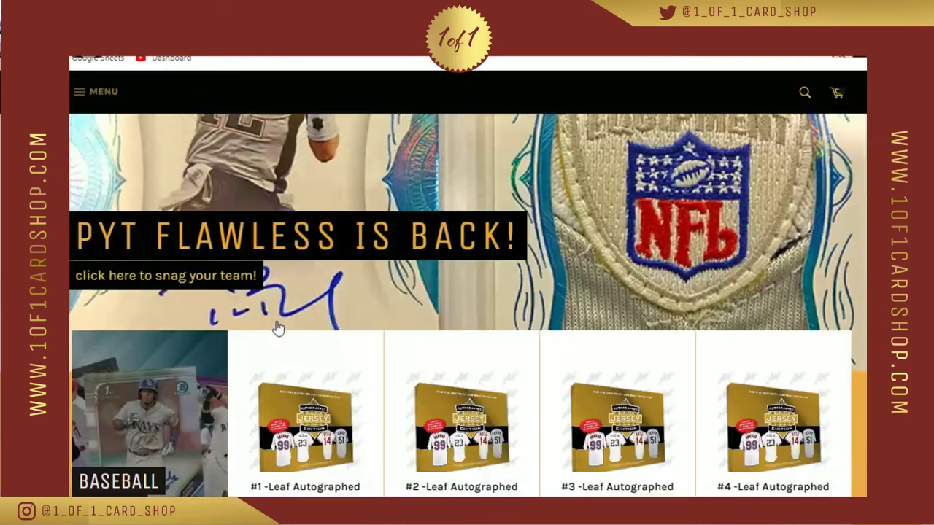
scroll(275, 330, down, 20)
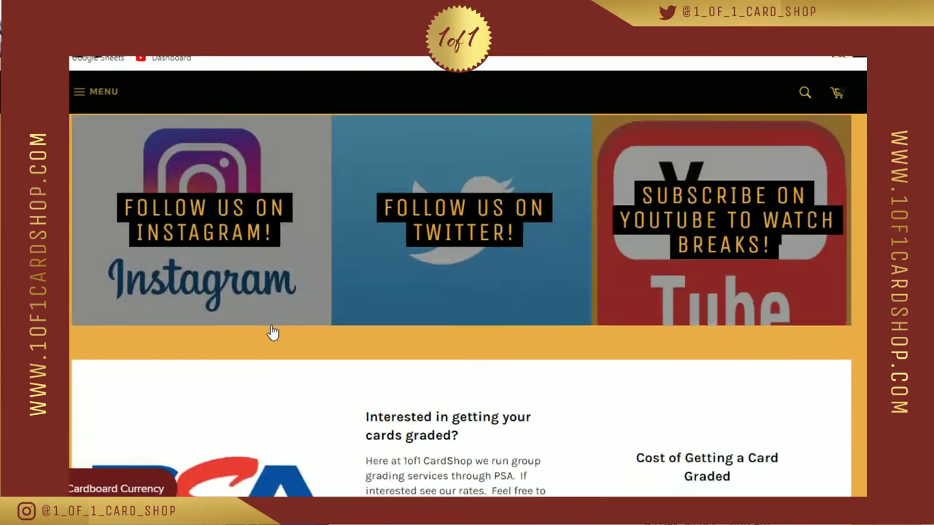
scroll(272, 332, up, 4)
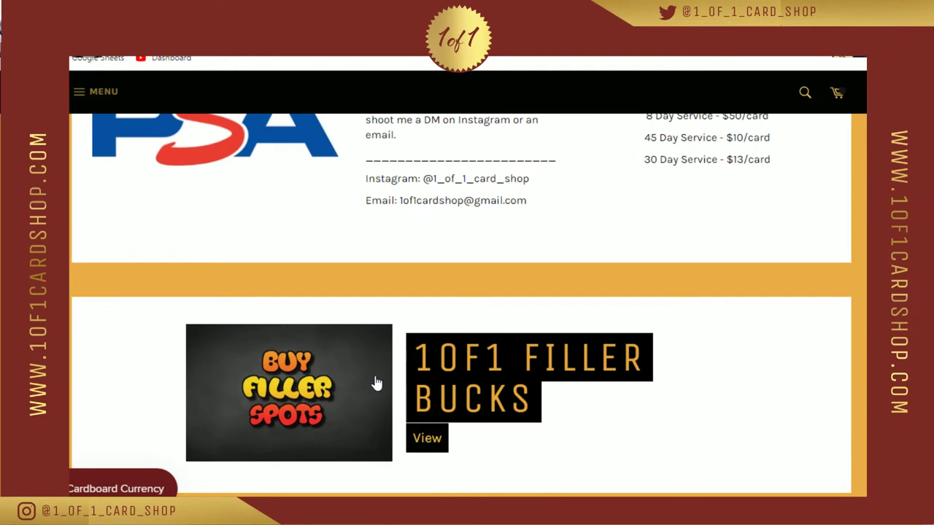
click(420, 380)
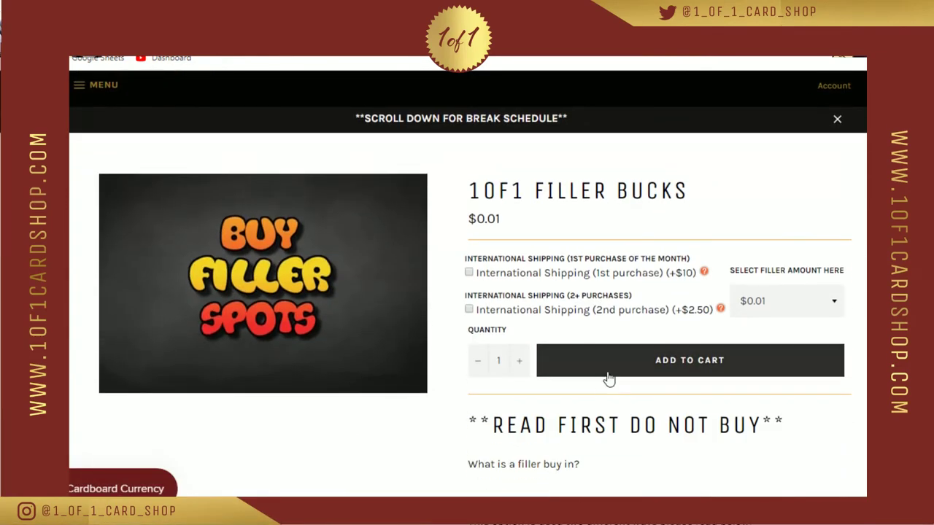
key(ctrl+Tab)
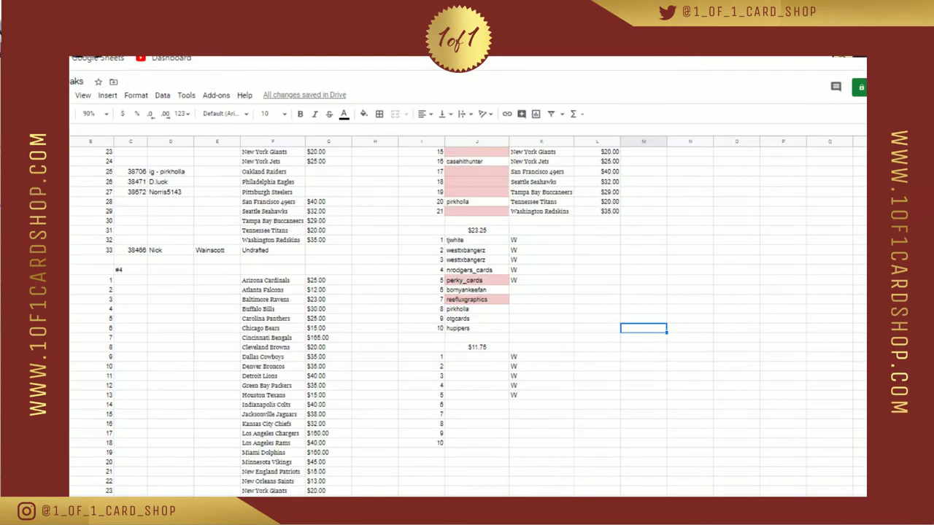
key(ctrl+shift+Tab)
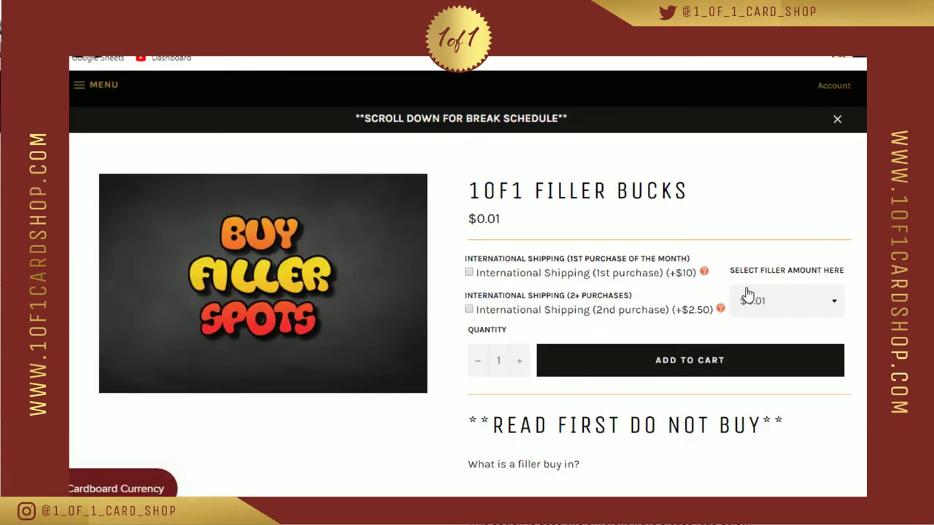
Step: Set the filler amount to $0.25 after trying $20 and $3, then go to the RANDOM.ORG dice roller
click(756, 299)
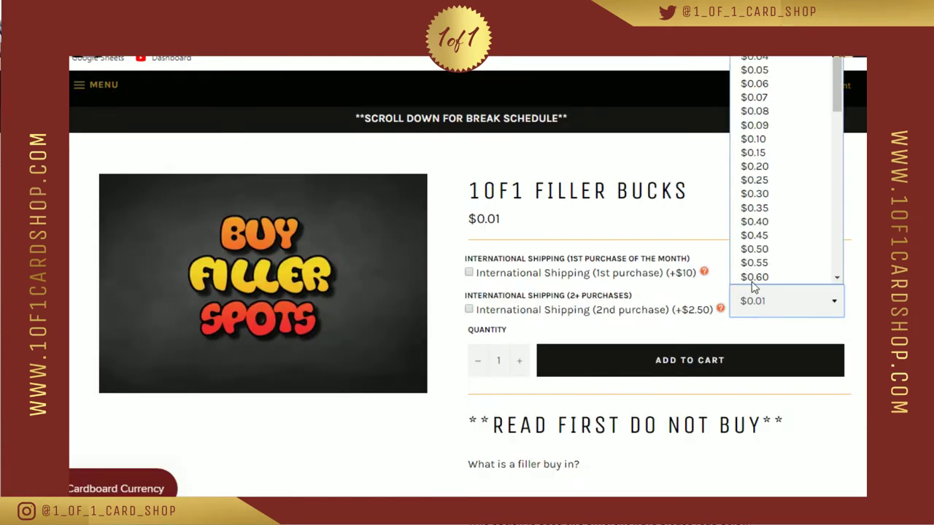
scroll(775, 234, down, 10)
scroll(773, 124, up, 3)
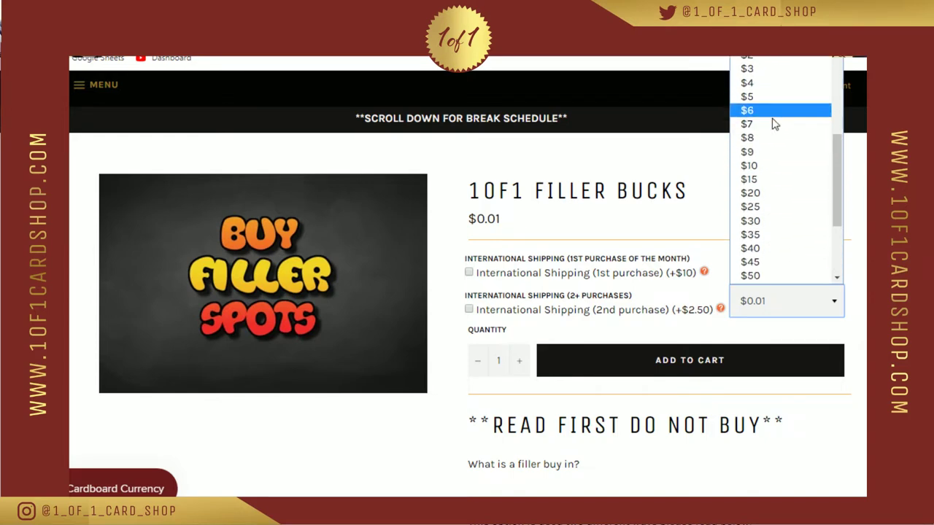
click(768, 194)
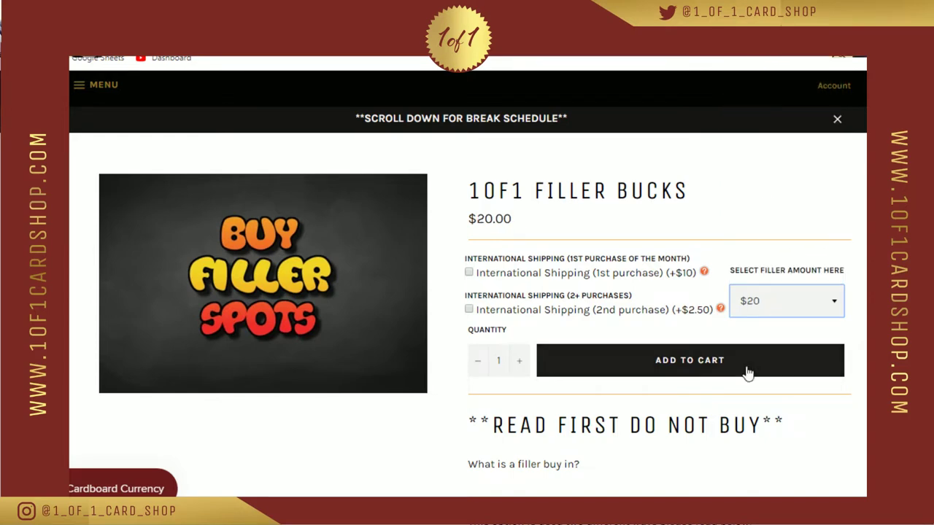
click(740, 310)
click(765, 156)
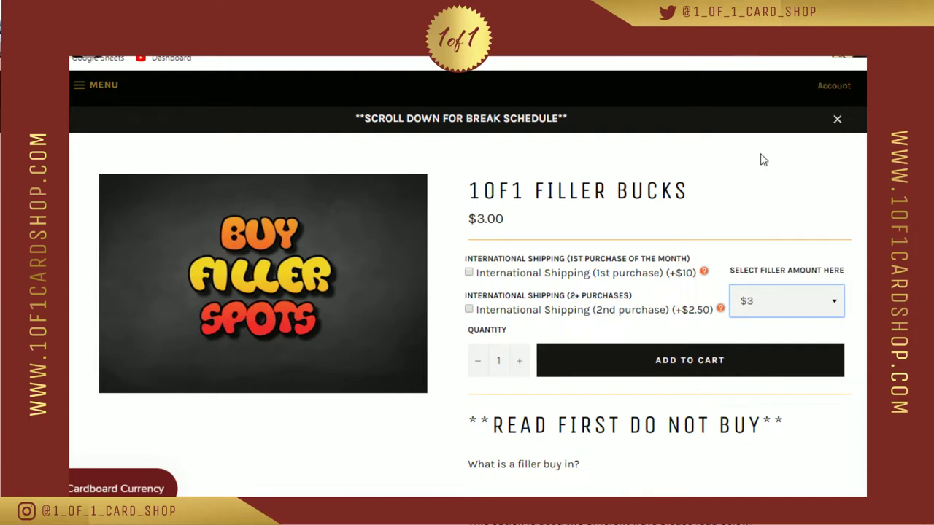
click(744, 302)
scroll(766, 190, up, 5)
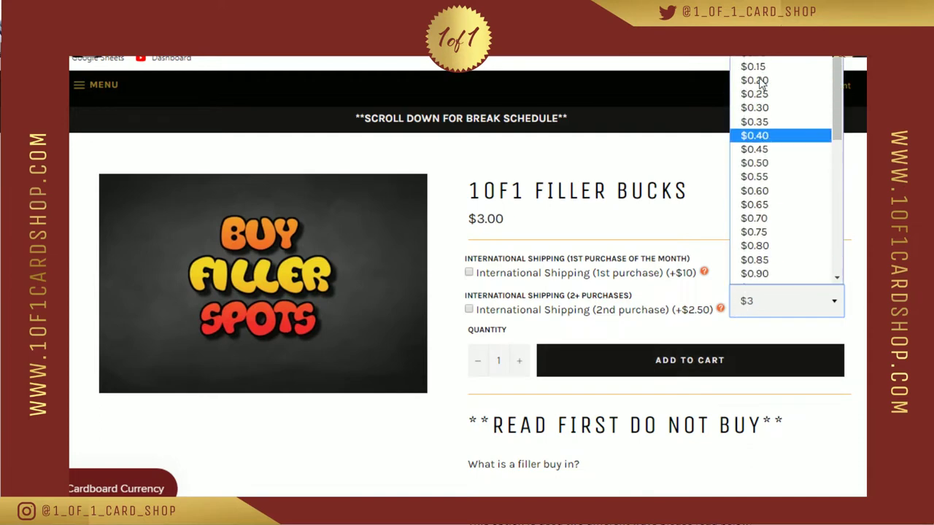
click(766, 184)
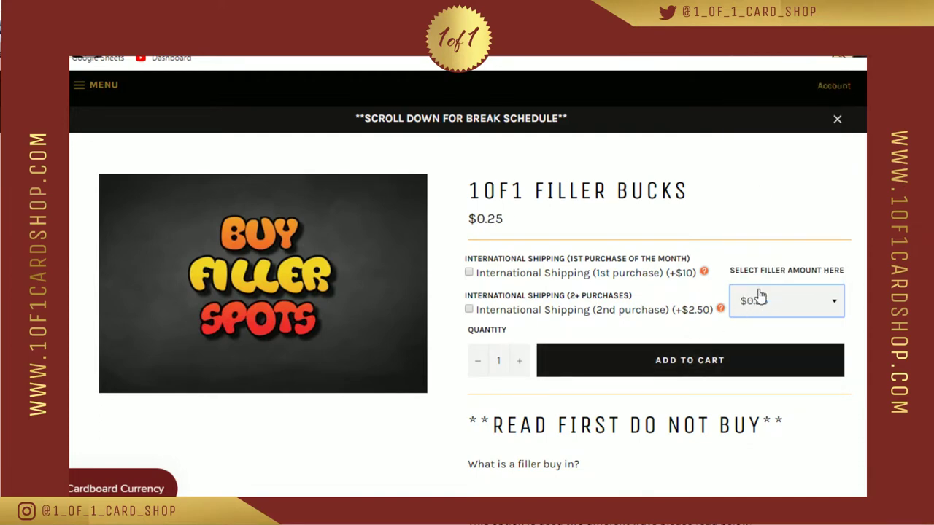
click(496, 63)
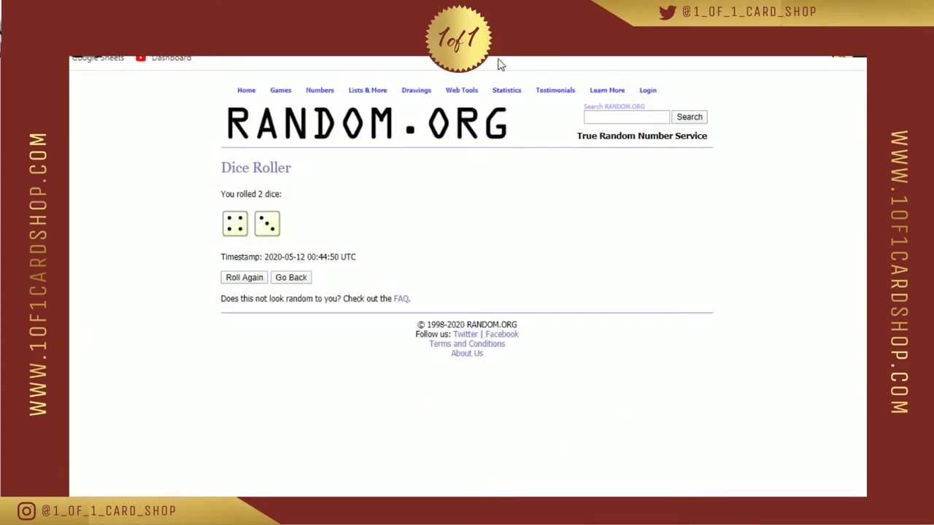
Step: Glance at the List Randomizer's earlier shuffle of 10 names, then return to the Google Sheets tracker
click(380, 62)
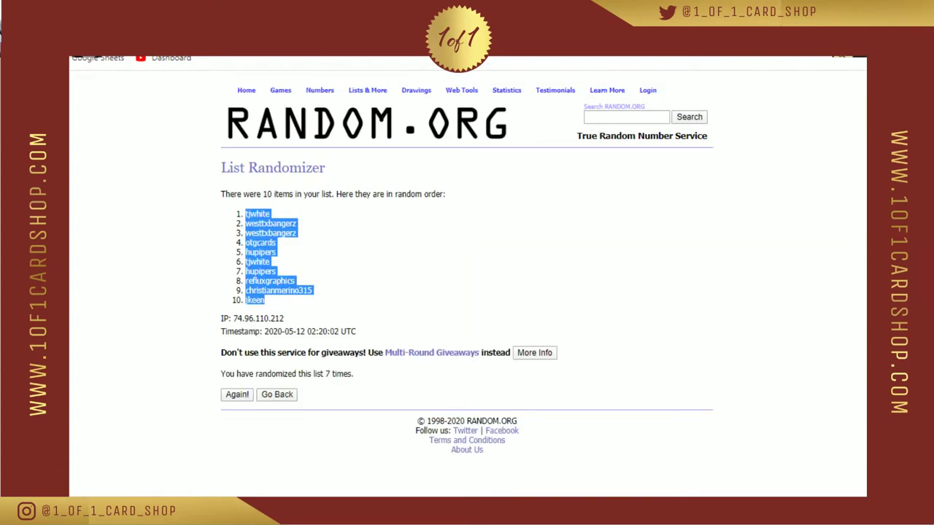
click(117, 63)
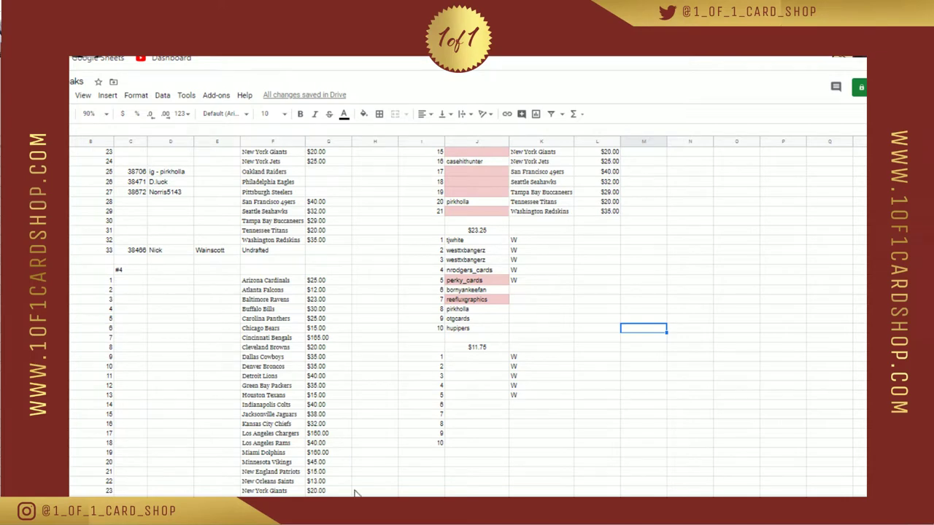
Step: Reset the fill on J7 (reefluxgraphics) so only perky_cards stays pink
click(452, 308)
click(450, 299)
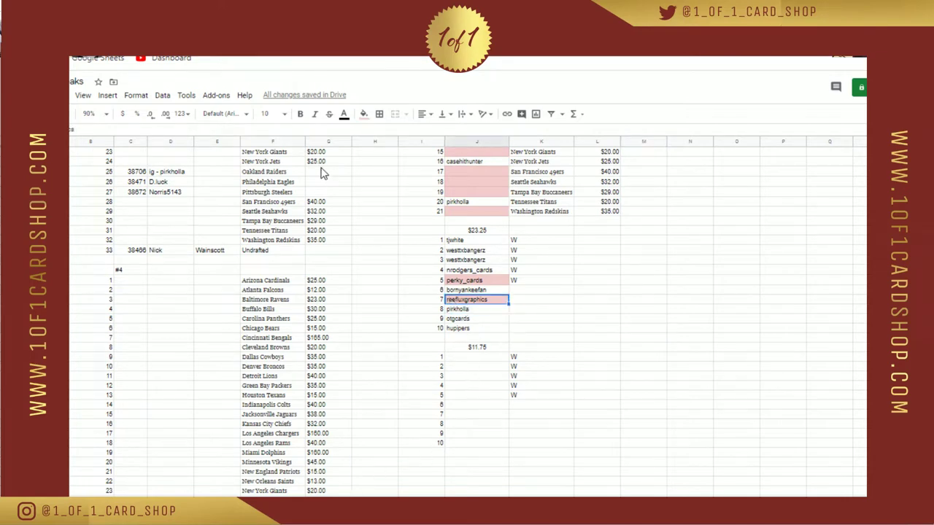
click(363, 116)
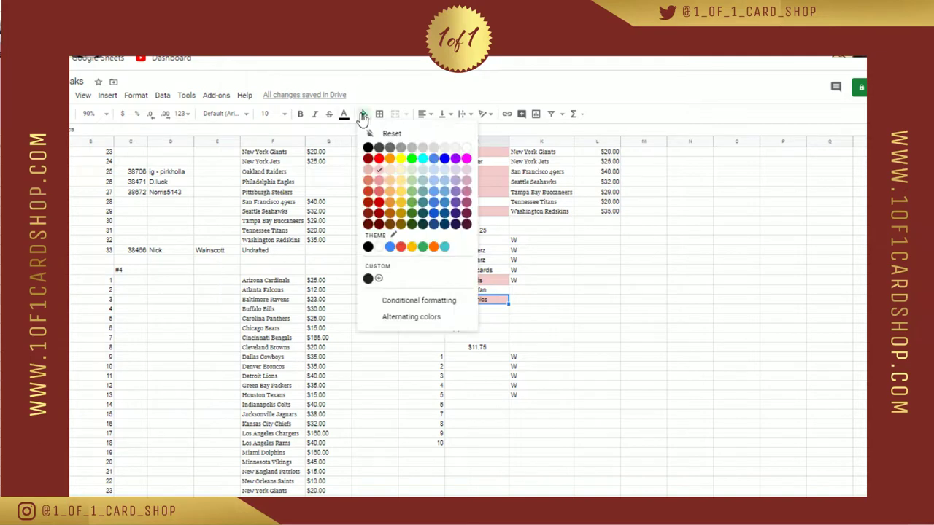
click(373, 130)
click(617, 300)
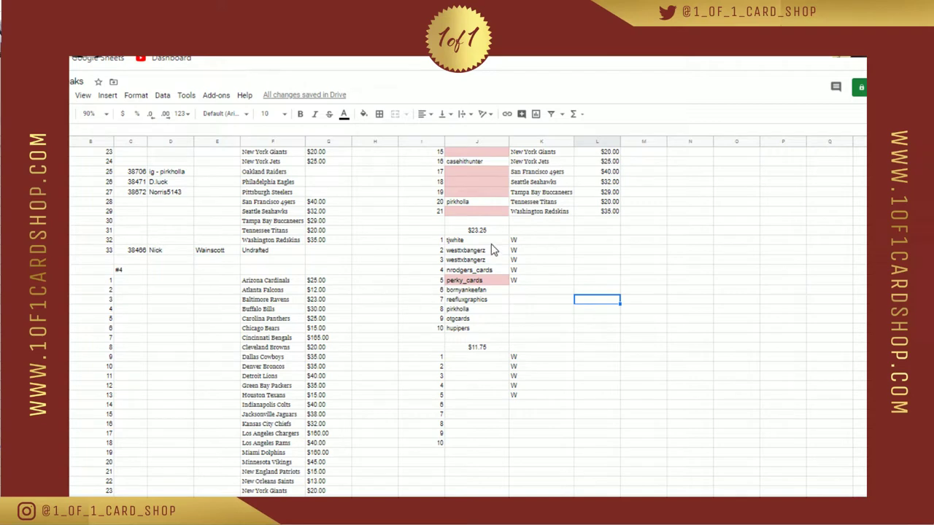
Step: Copy the ten participant names from J32:J41 into RANDOM.ORG's List Randomizer
drag(495, 241, 481, 328)
key(ctrl+c)
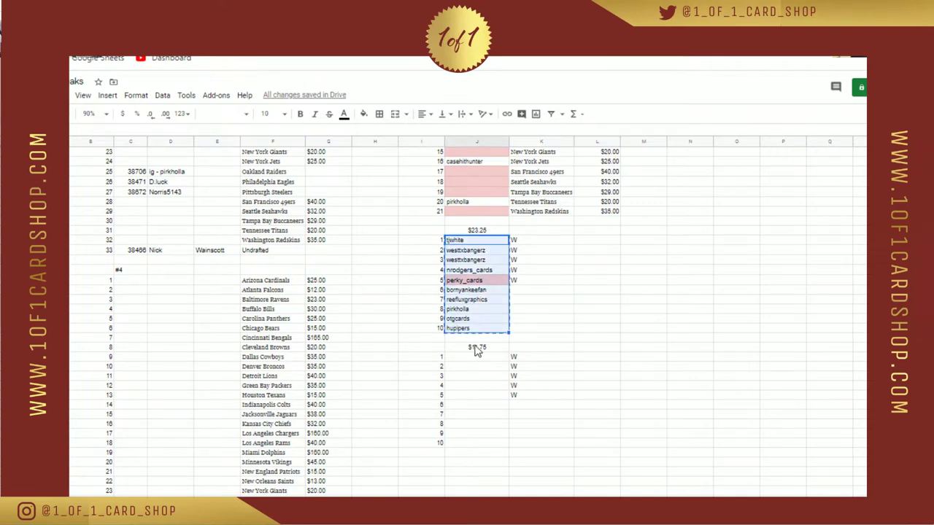
key(ctrl+Tab)
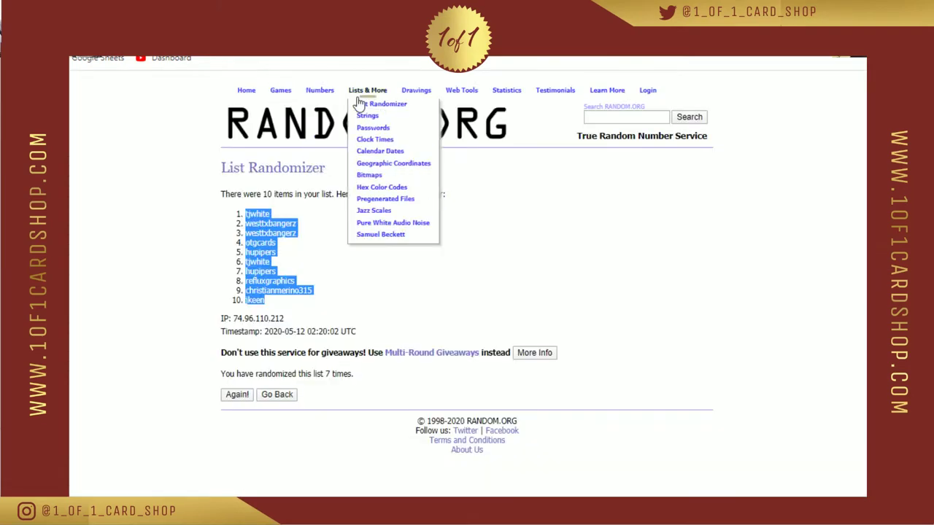
click(368, 107)
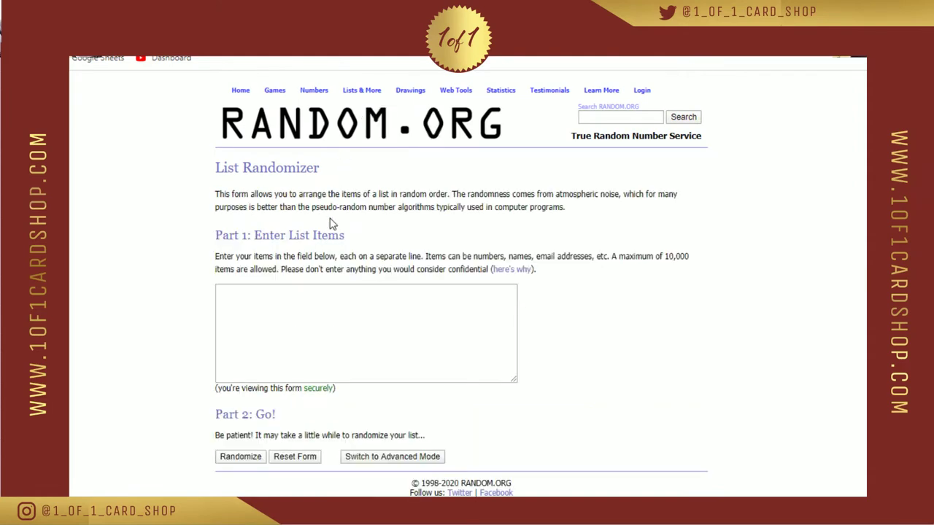
click(327, 362)
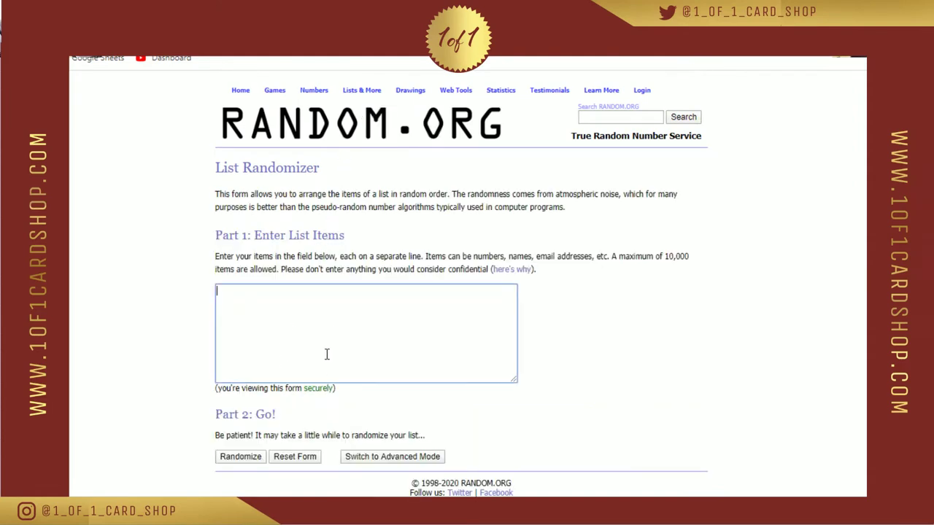
key(ctrl+v)
Step: Randomize the ten-name list seven times
click(251, 457)
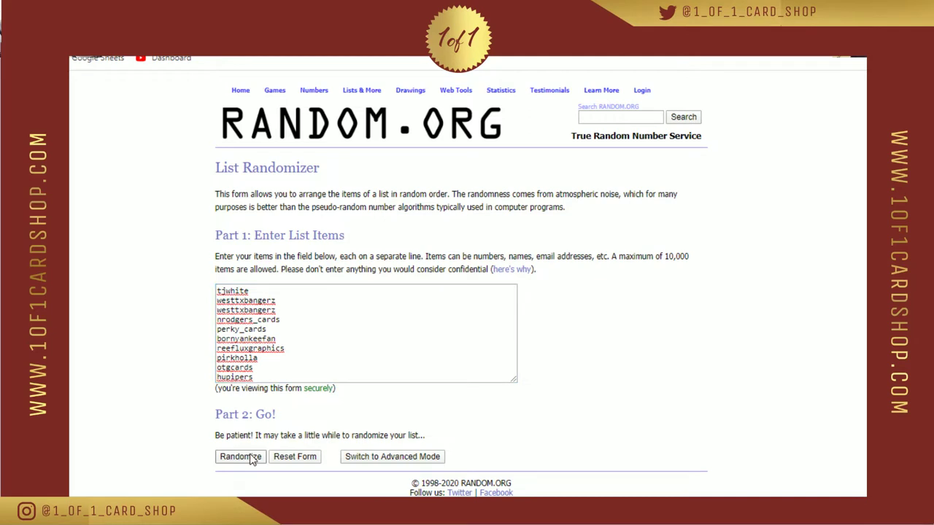
click(242, 376)
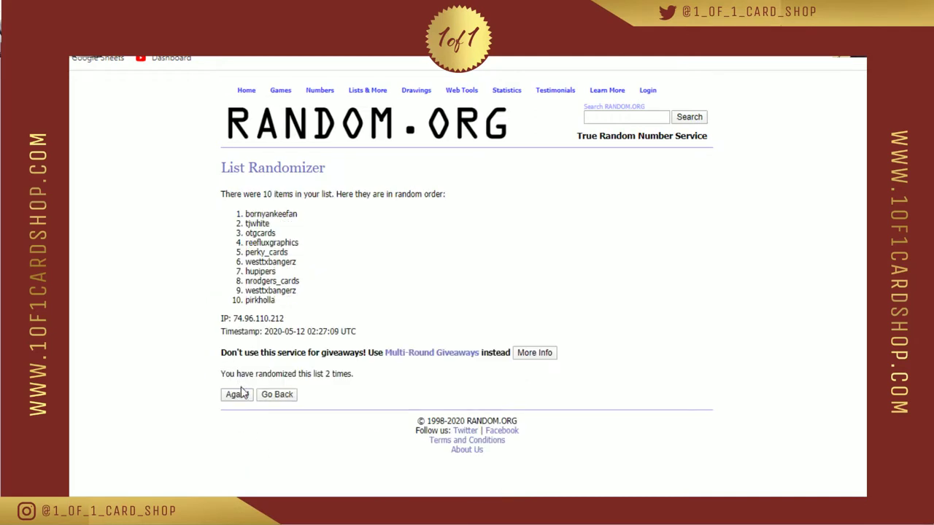
click(244, 401)
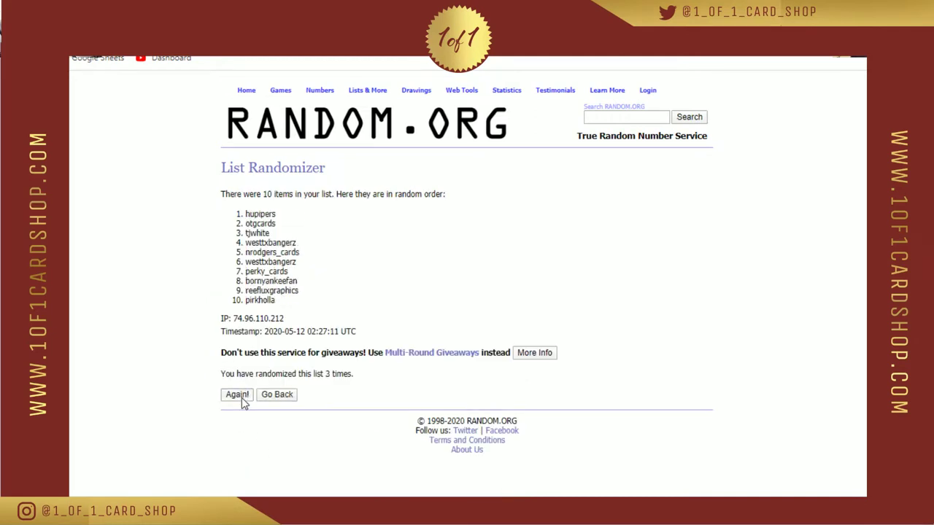
click(245, 400)
click(237, 395)
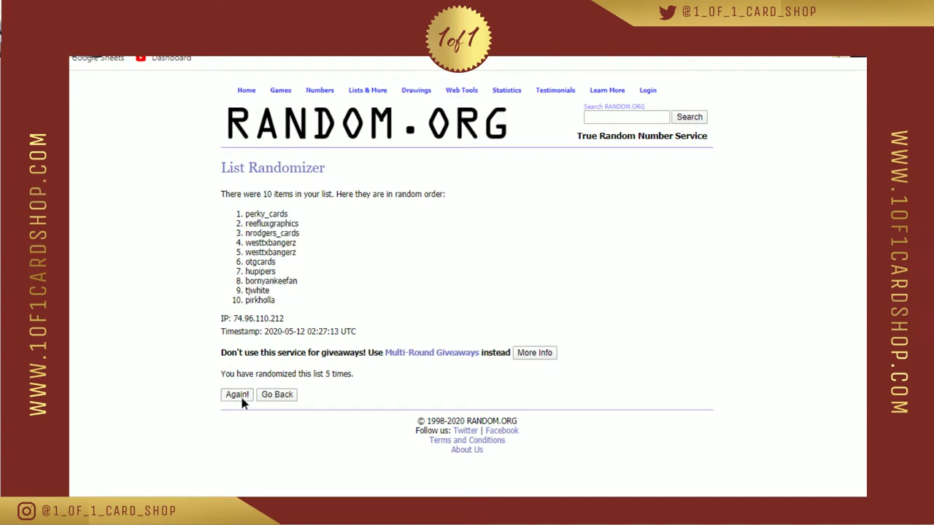
click(237, 394)
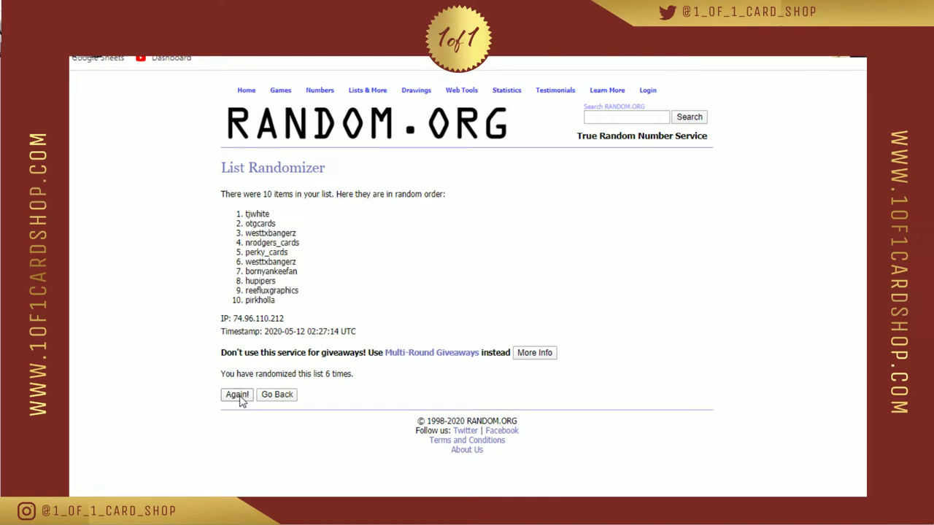
click(241, 399)
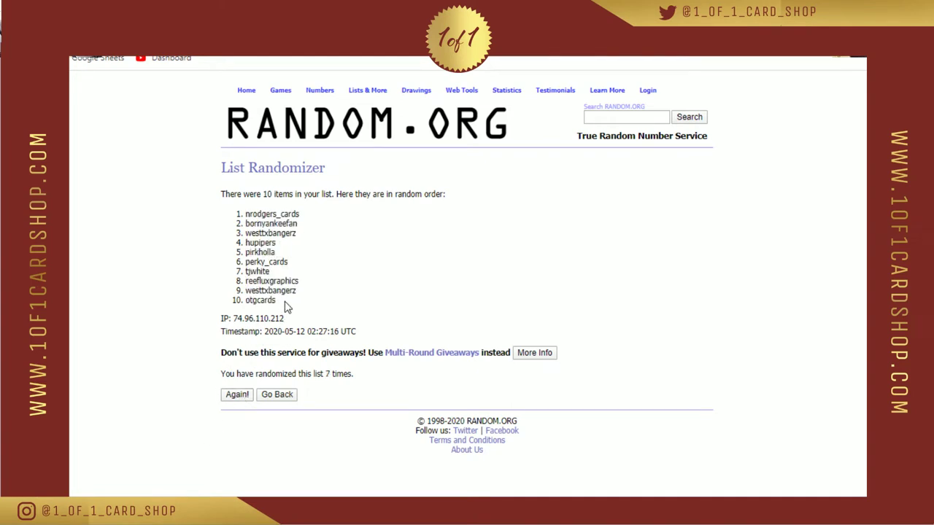
Step: Paste the final shuffled order into the tracker's $23.25 spot list
drag(285, 306, 201, 222)
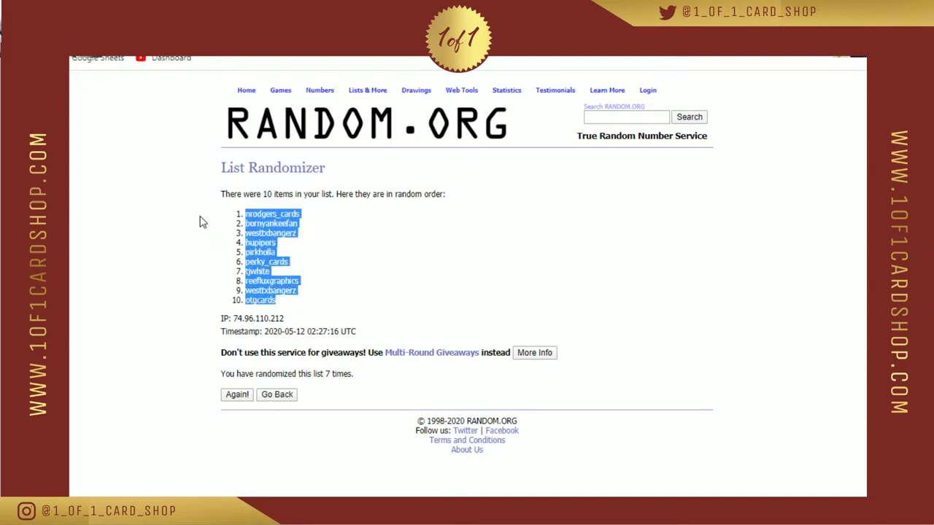
click(182, 40)
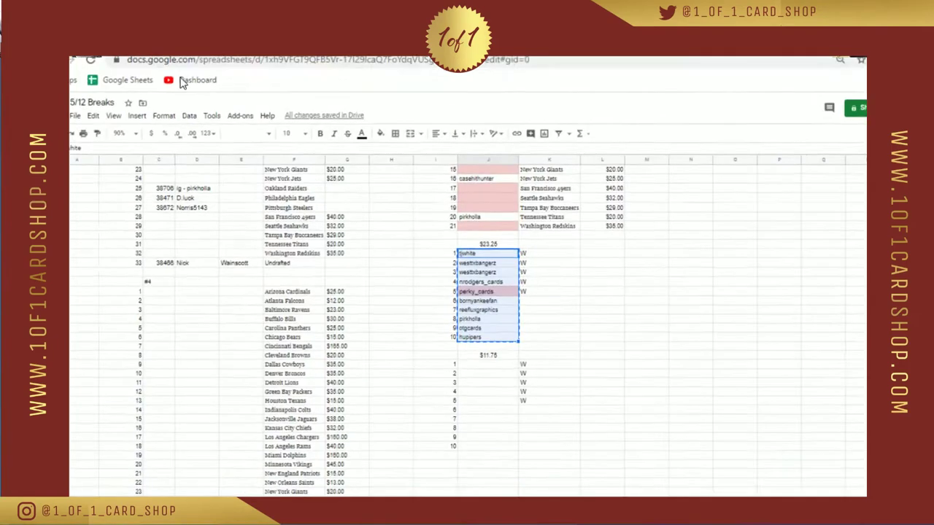
key(ctrl+v)
scroll(482, 242, up, 5)
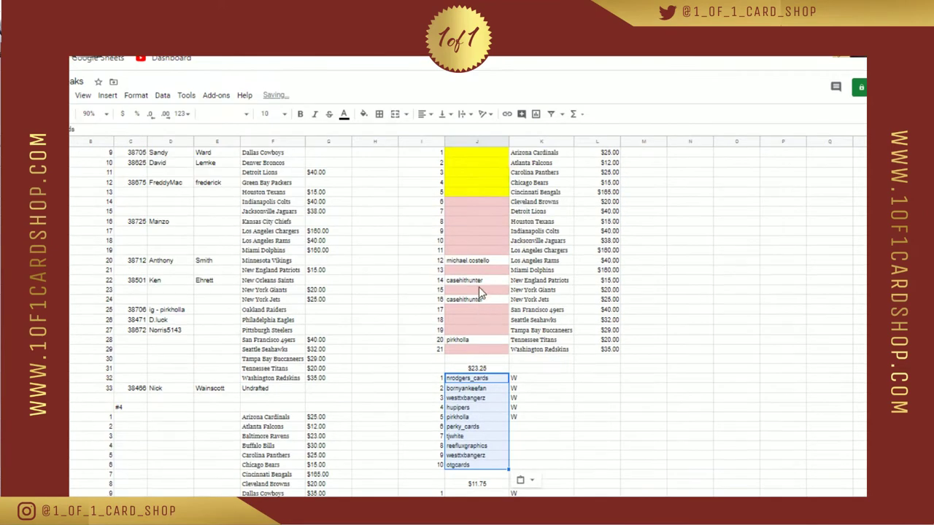
Step: Paste five randomized names into section #3's yellow slots
click(467, 381)
scroll(481, 328, up, 5)
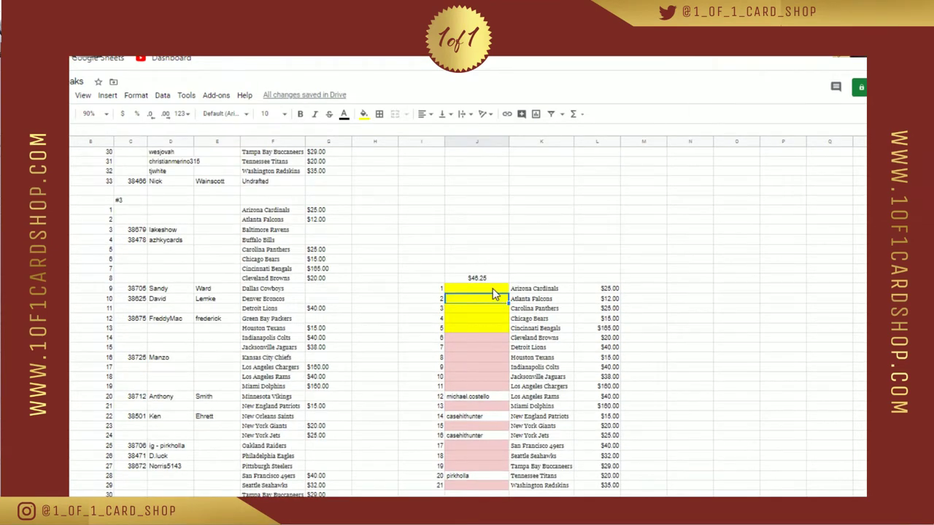
click(492, 288)
key(ctrl+v)
scroll(489, 306, down, 6)
Step: Delete section #4's first five names and copy the remaining five into spare column P
click(492, 358)
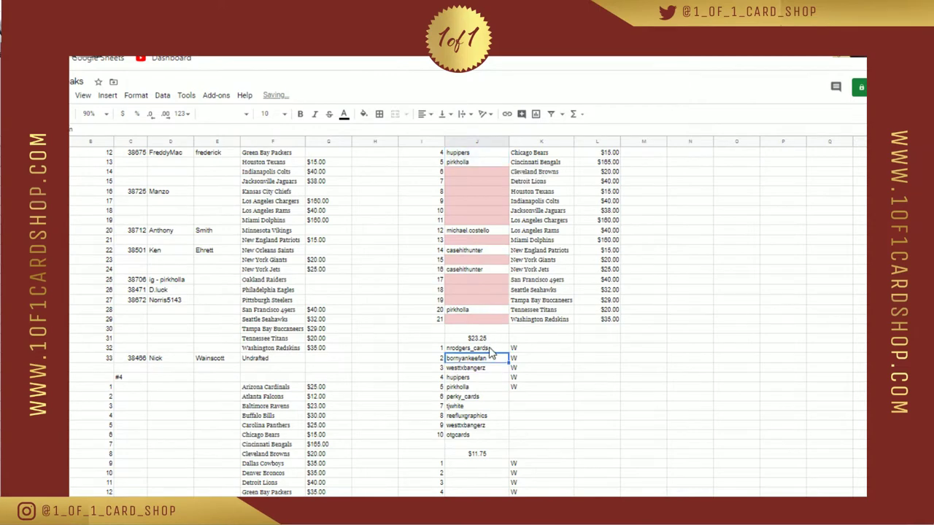
drag(489, 348, 475, 433)
key(Delete)
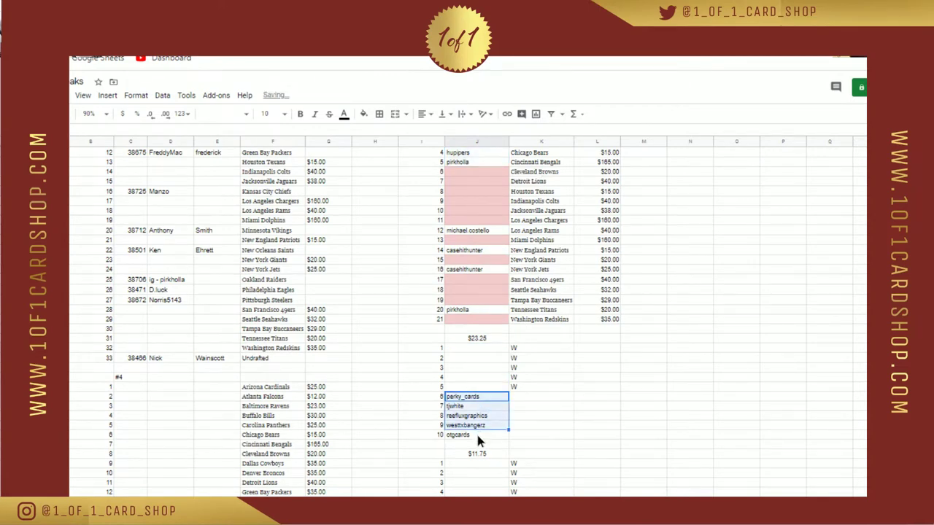
key(ctrl+c)
scroll(670, 313, up, 8)
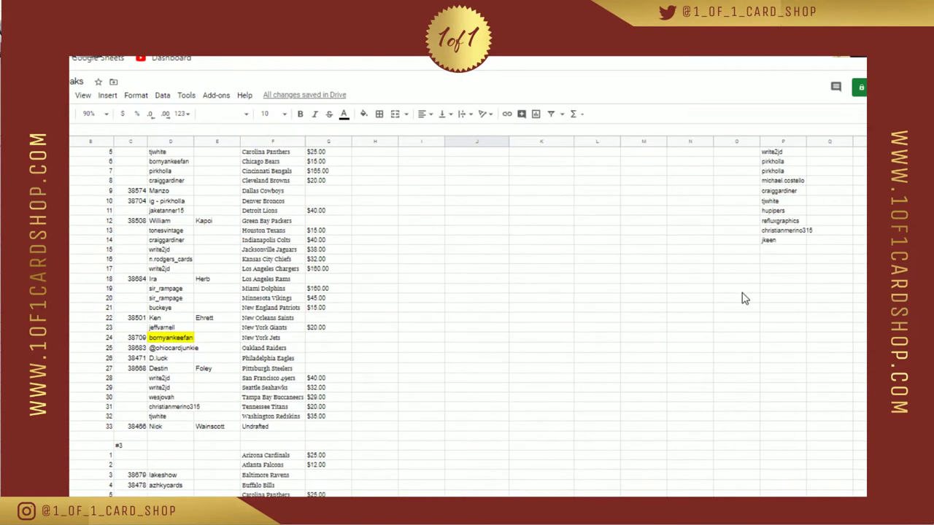
click(770, 282)
key(ctrl+v)
Step: Select the $23.25 total cell of the next break block
scroll(649, 360, down, 10)
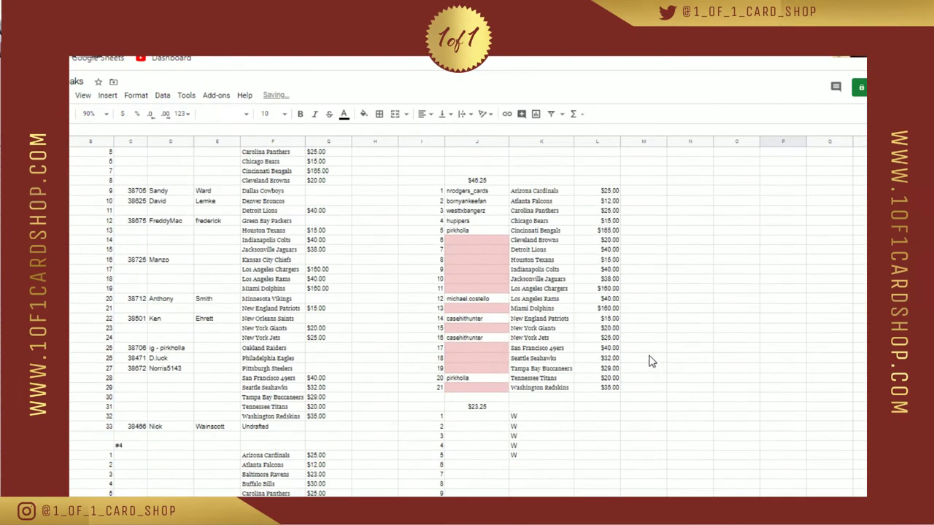
drag(448, 372, 554, 406)
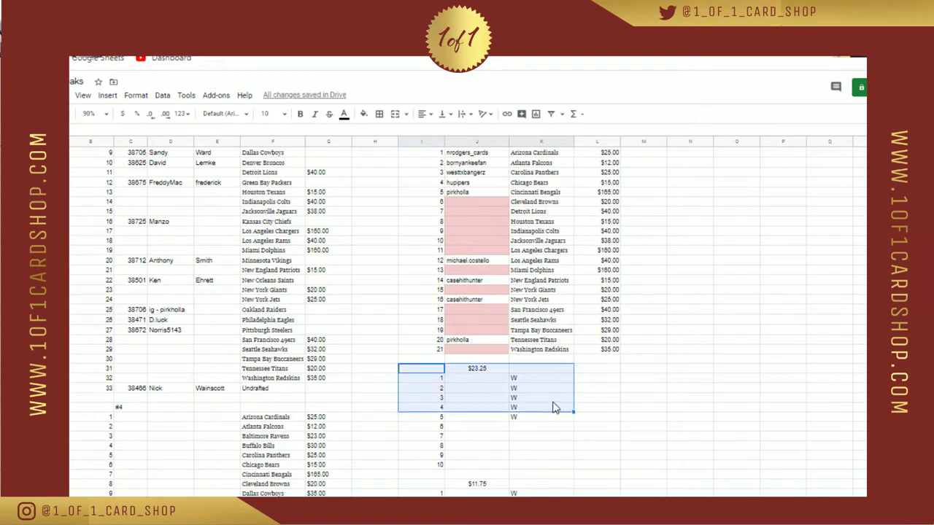
click(552, 403)
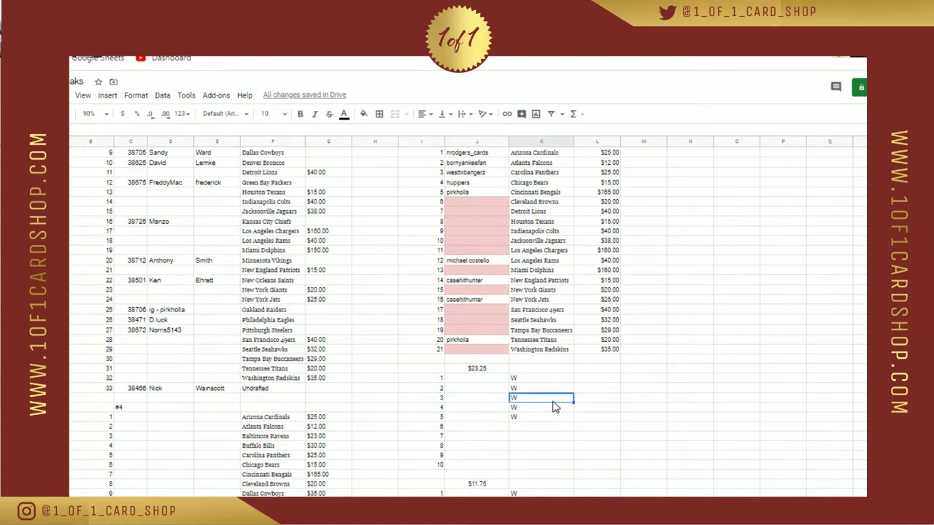
click(492, 369)
scroll(491, 365, up, 2)
scroll(490, 358, down, 4)
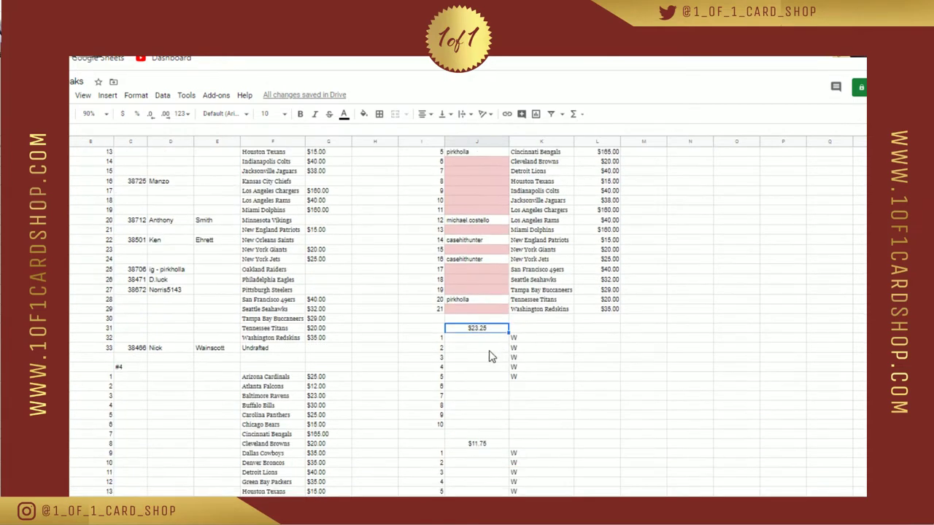
Step: Set the break total to 55.50 and shade its ten slots light pink
text(=46.25)
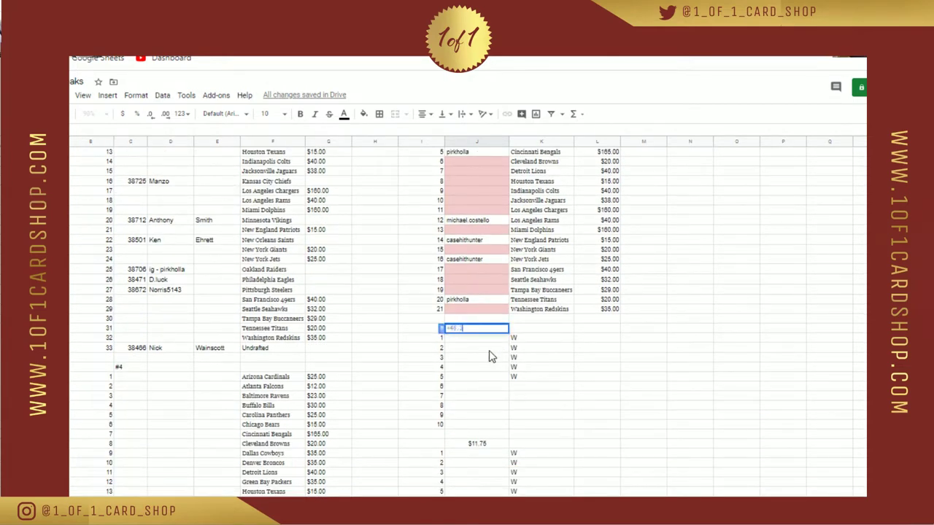
text(*12)
key(Return)
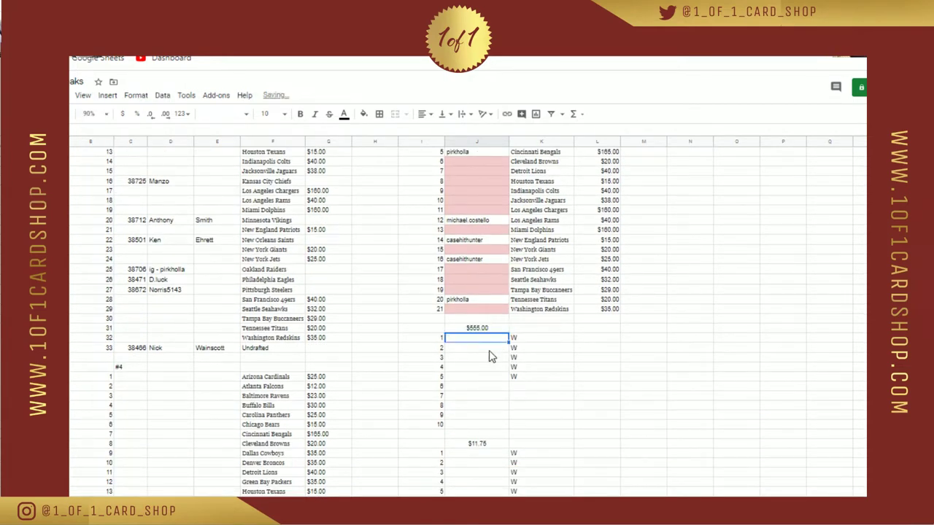
key(Up)
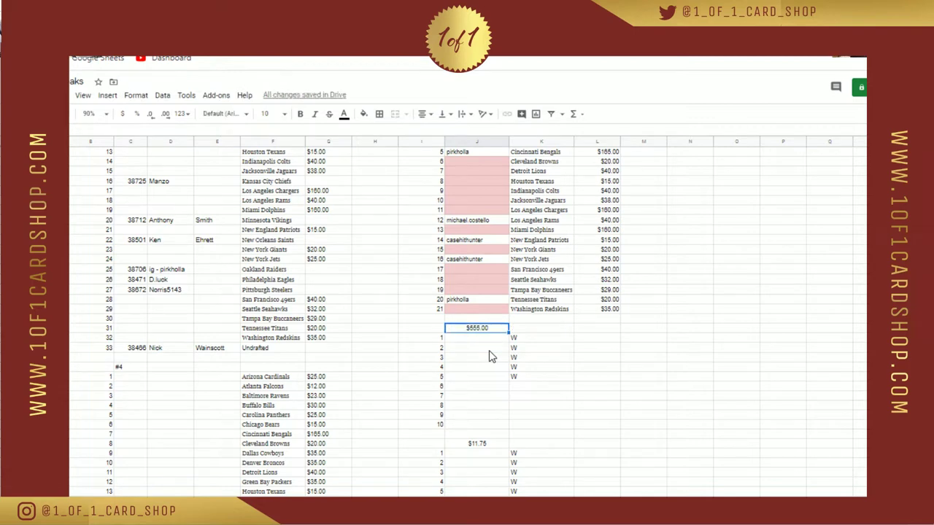
text(55.50)
key(Return)
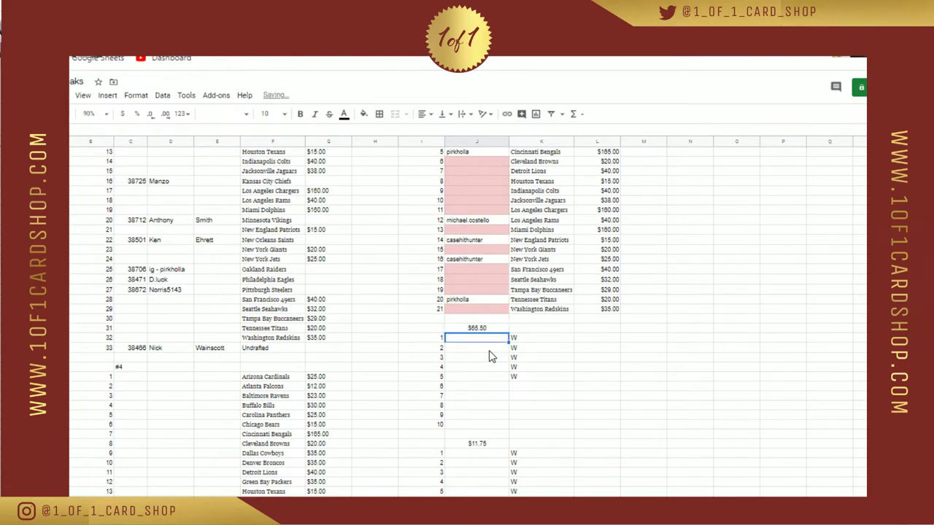
drag(490, 338, 489, 427)
click(363, 115)
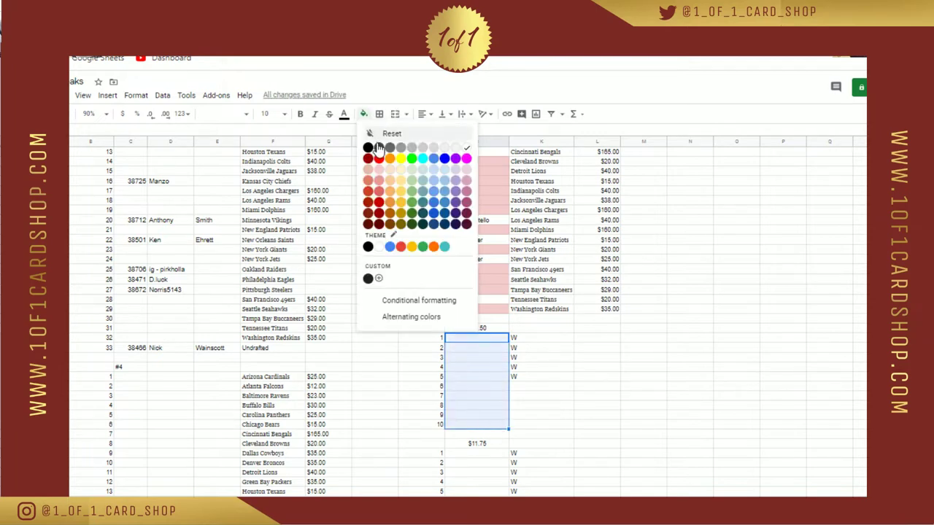
click(375, 183)
Step: Replace the first W marks beside the slots with counts, correcting a mistyped entry
click(528, 337)
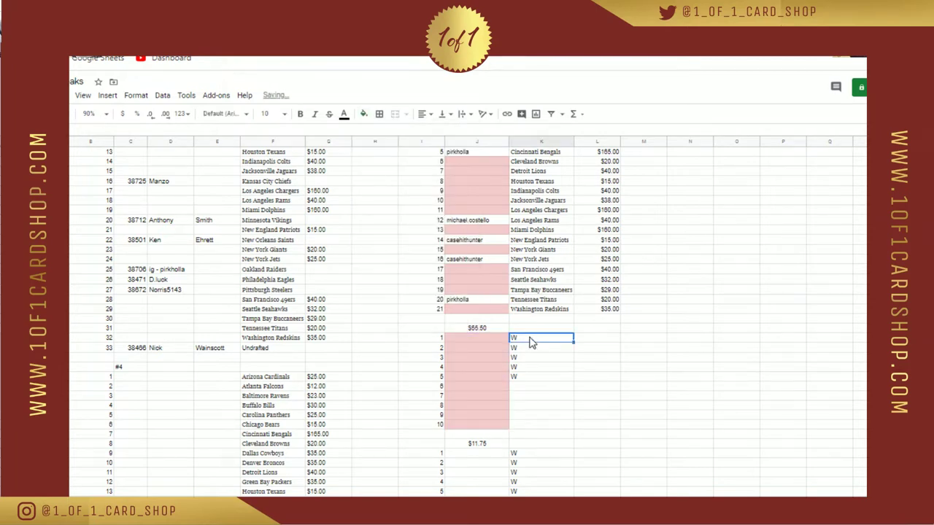
text(L)
key(Return)
text(2)
key(Return)
key(Return)
text(2)
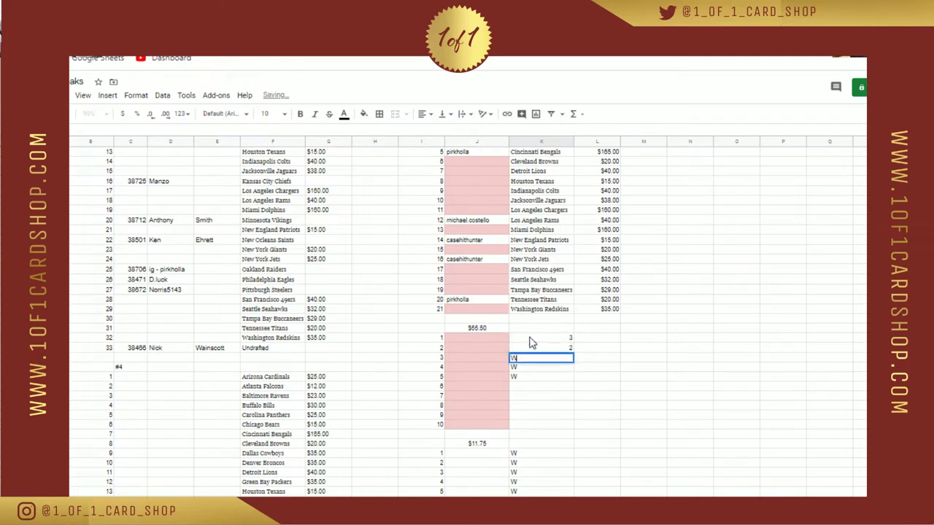
key(Return)
click(532, 338)
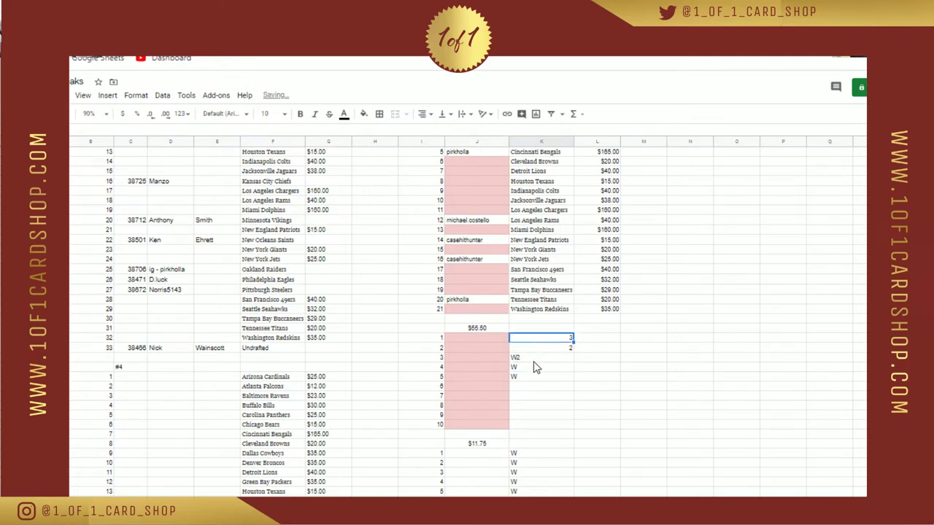
click(534, 357)
text(2)
key(Return)
drag(543, 340, 547, 361)
click(552, 369)
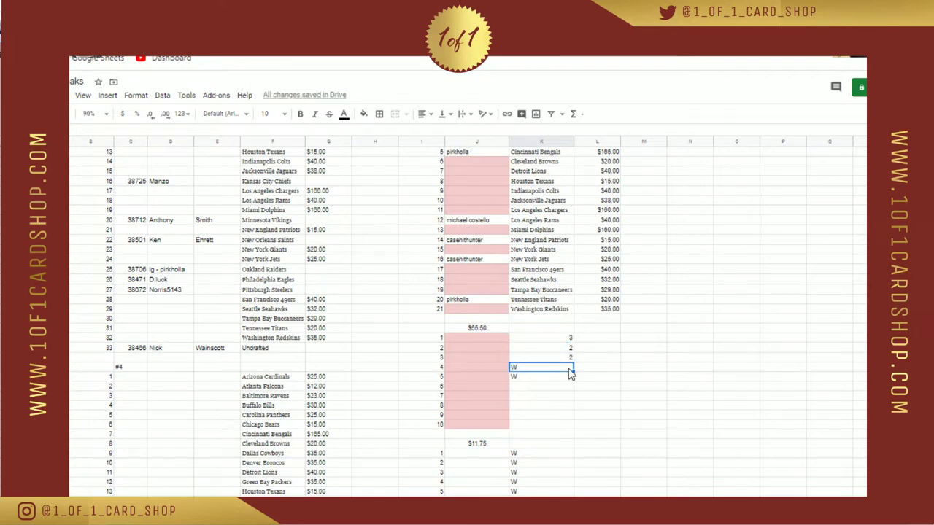
Step: Enter the remaining counts 2, 2, 1, 1 and left-align all seven counts
text(2)
key(Return)
text(2)
key(Return)
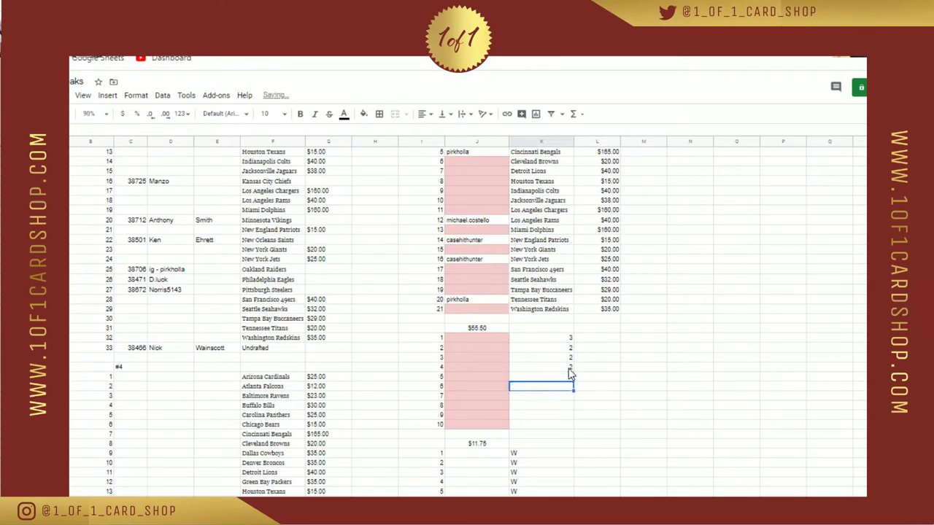
text(1)
key(Return)
text(1)
key(Return)
drag(562, 340, 571, 401)
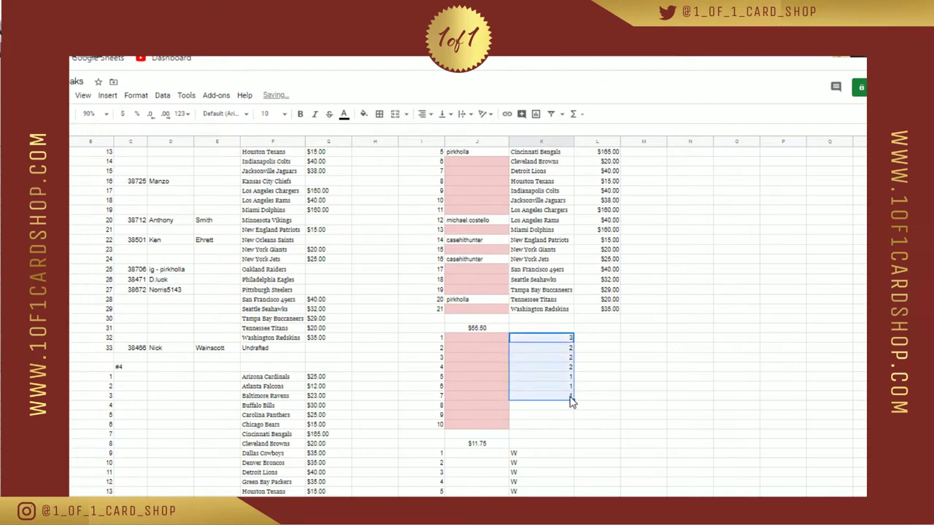
click(422, 116)
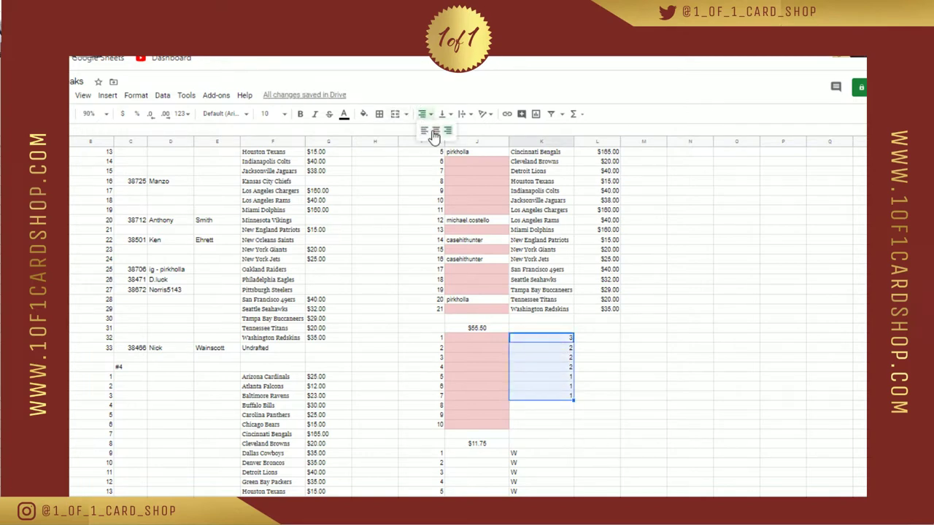
click(423, 129)
click(530, 379)
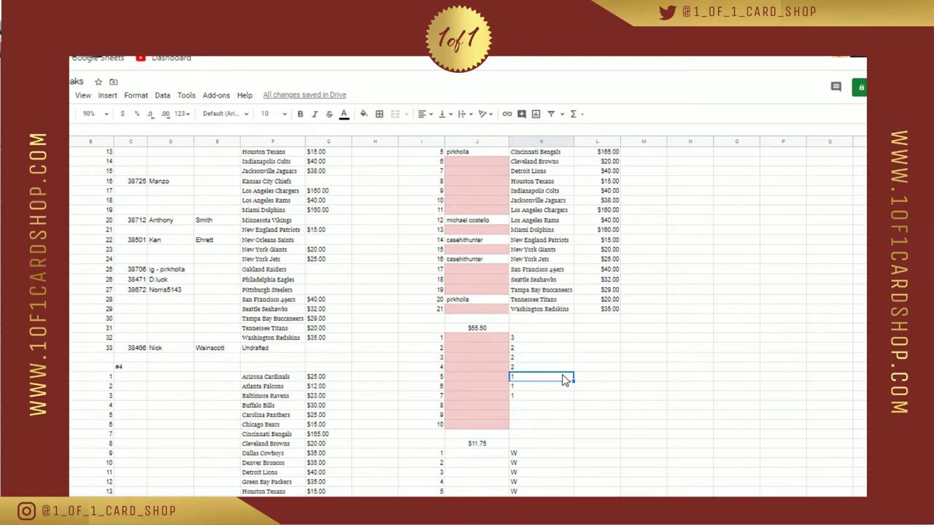
Step: Edit the $11.75 total's formula so the following break's total becomes $27.75
scroll(565, 379, down, 2)
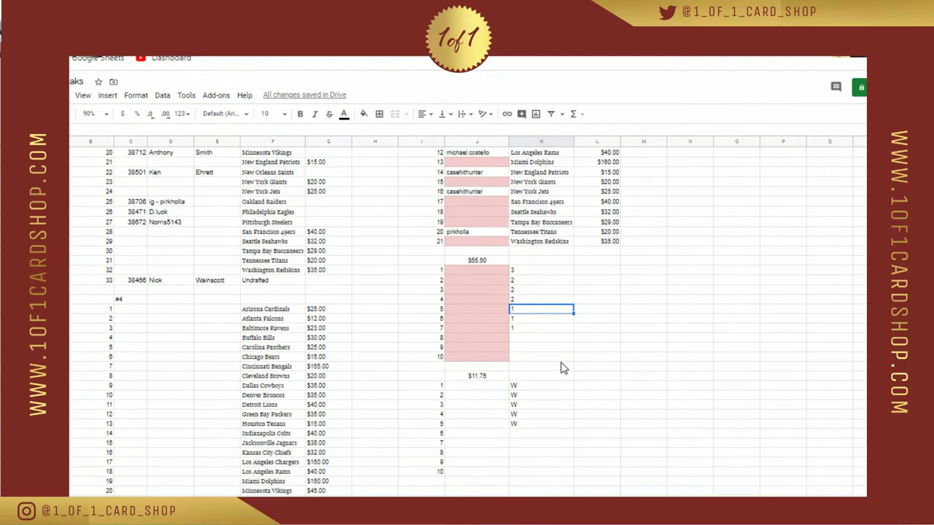
click(464, 368)
click(473, 377)
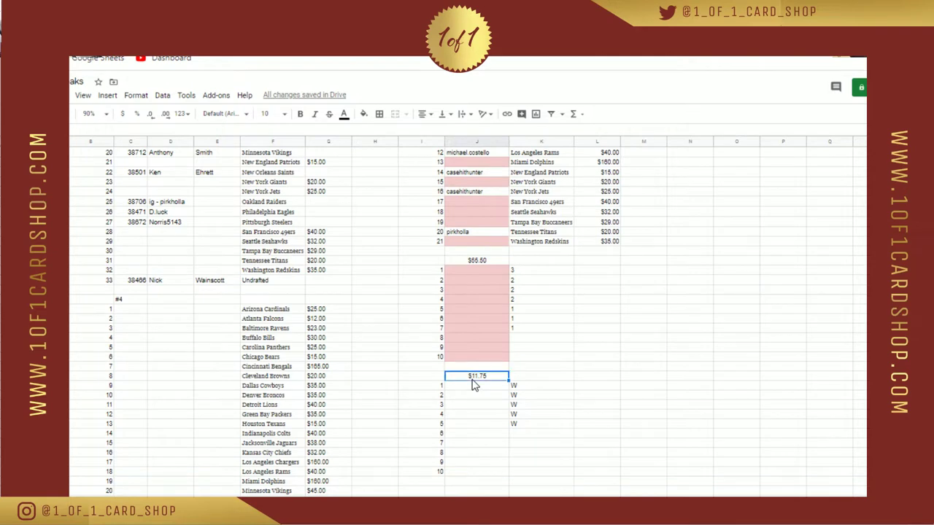
double_click(472, 378)
text(/)
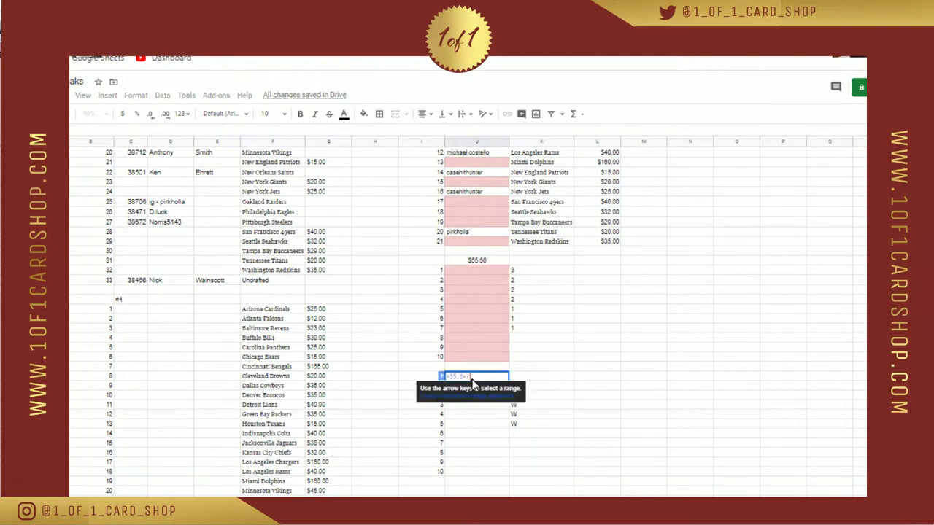
text(/)
key(Return)
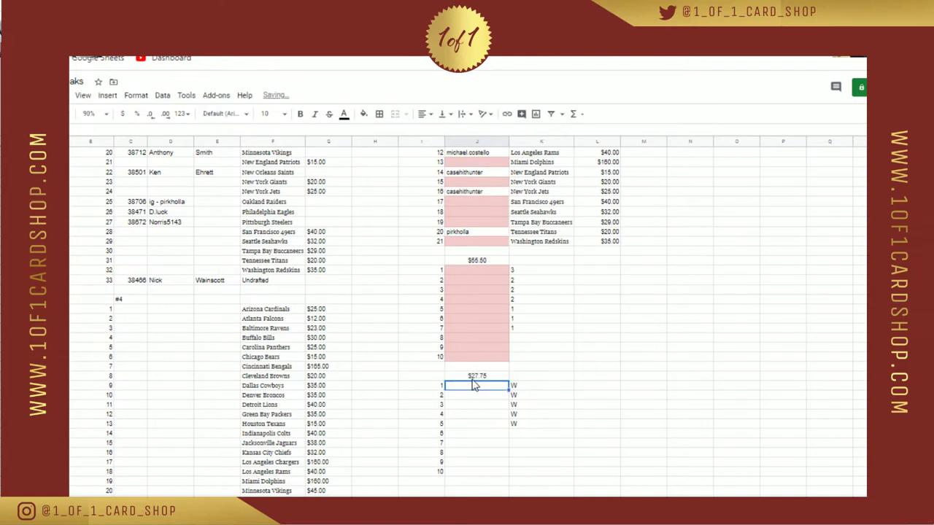
Step: Shade the ten slots under the $27.75 total light pink
drag(478, 388, 472, 471)
click(363, 114)
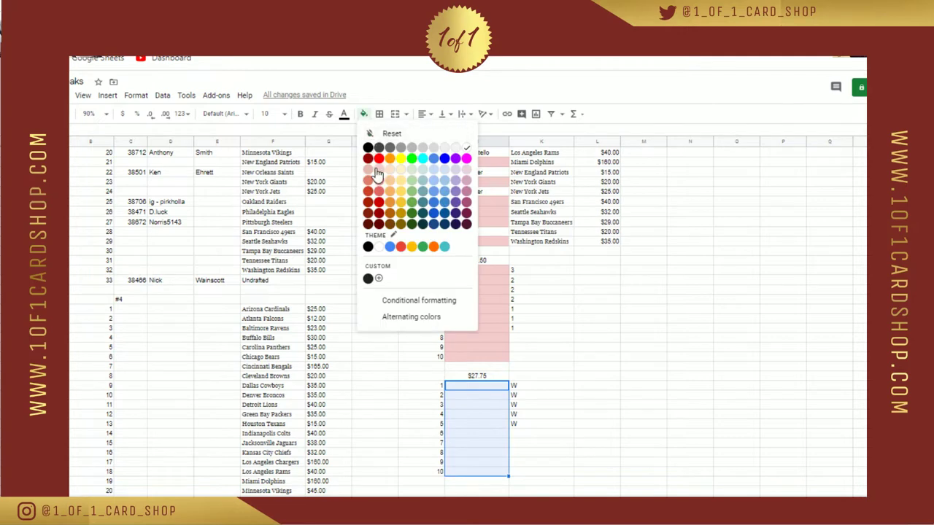
click(374, 169)
click(553, 343)
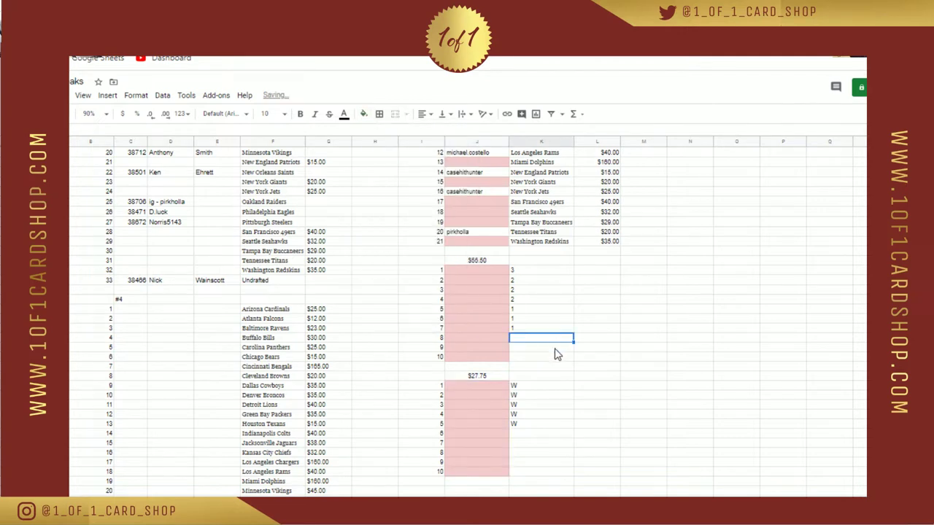
Step: Enter a participant's username in slot 6 of the $27.75 block
scroll(556, 354, down, 1)
drag(476, 279, 496, 425)
click(490, 403)
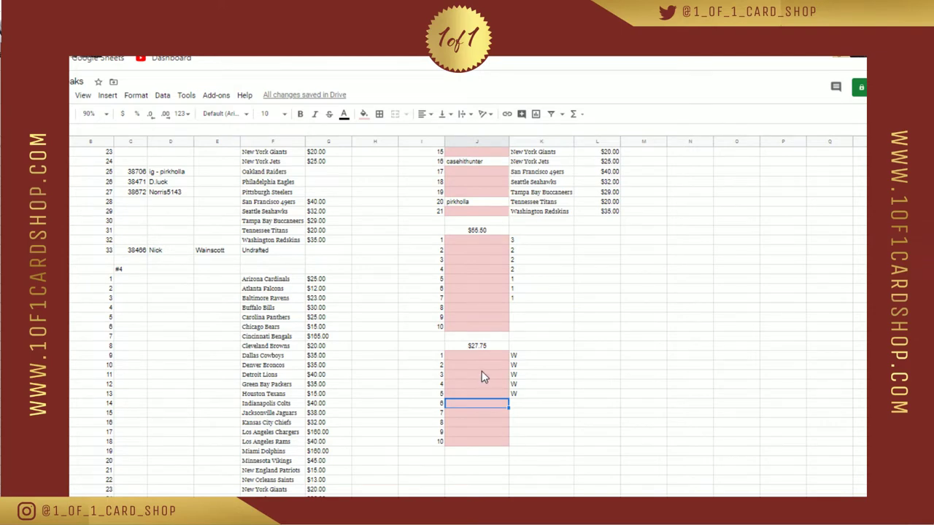
text(cas)
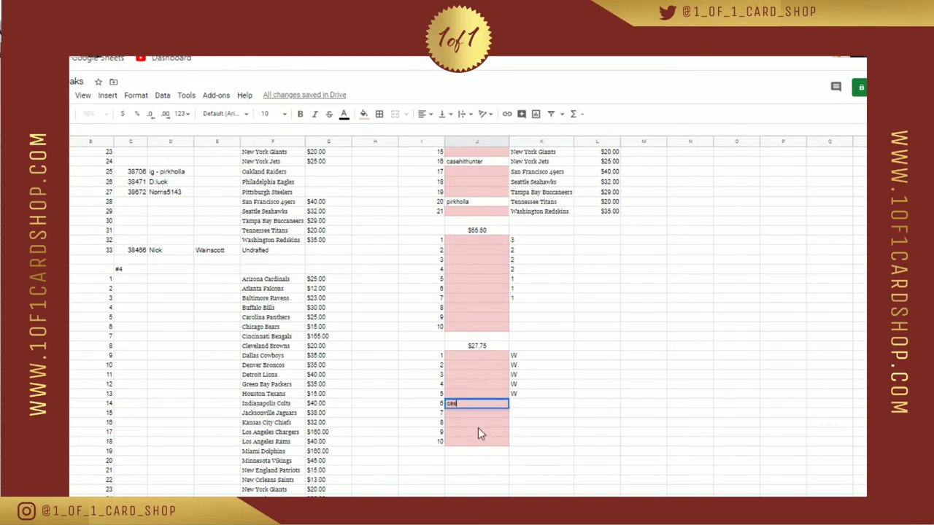
text(ehithunter)
key(Return)
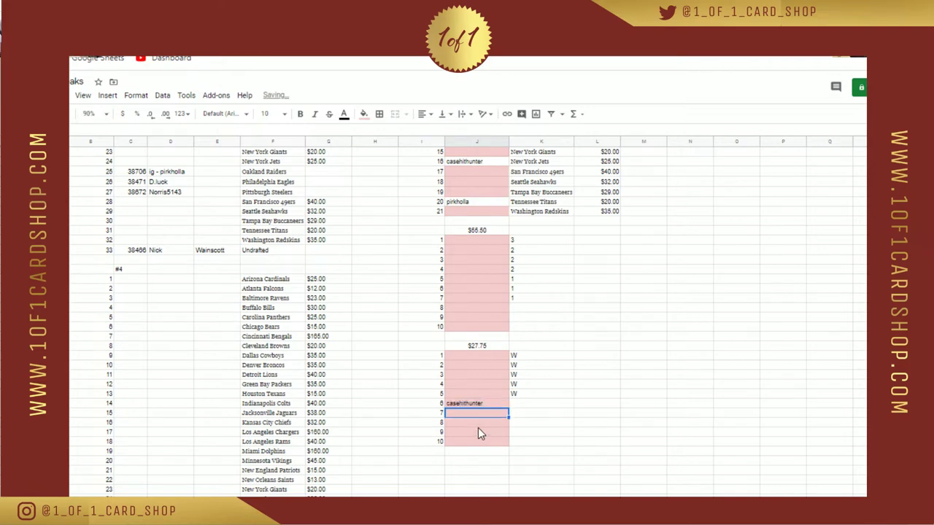
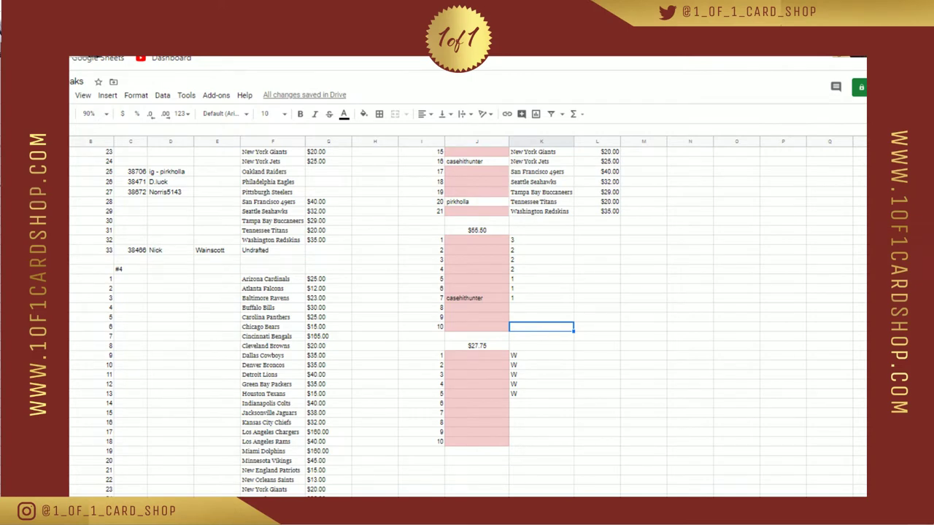
Step: Copy the ten-spot block I1:J10 and paste it at row 21
drag(442, 355, 450, 396)
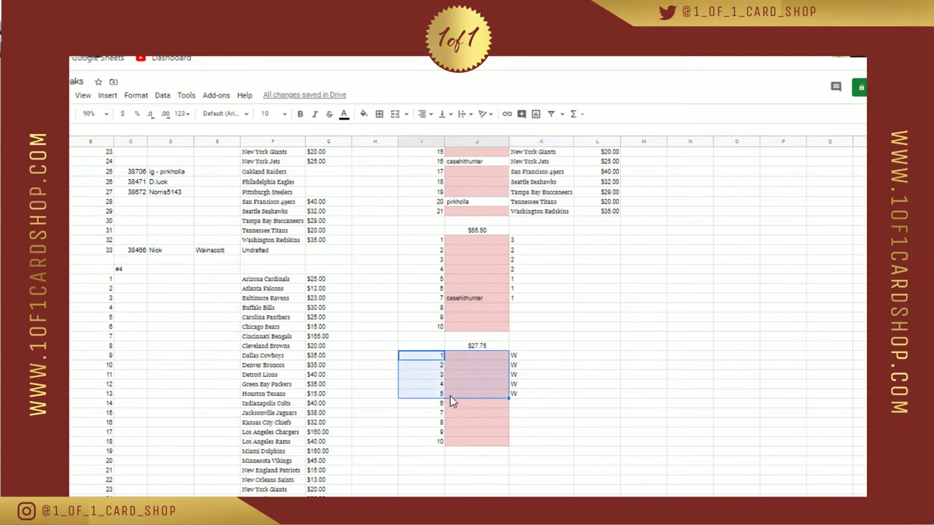
key(ctrl+c)
shift+click(487, 447)
key(ctrl+c)
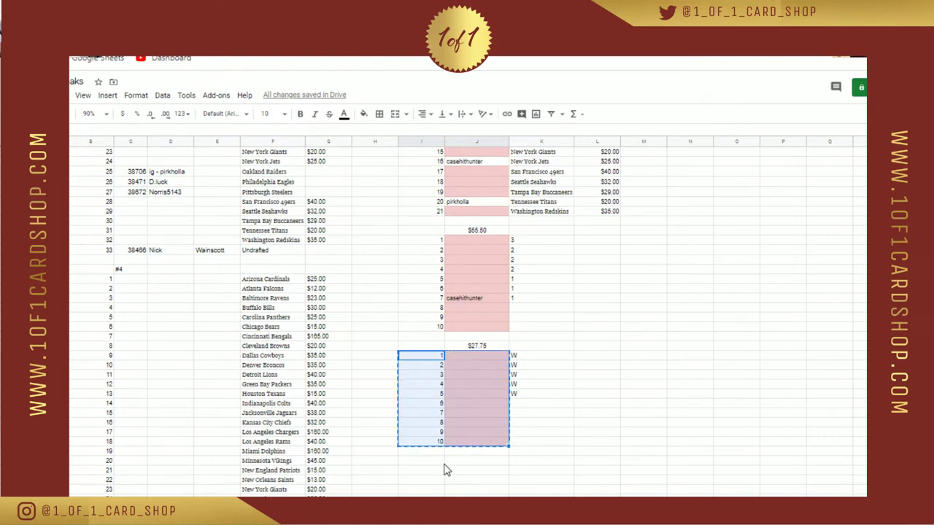
click(440, 473)
key(ctrl+v)
Step: Enter the tier price 14 in J20 above the new block and centre it
click(454, 462)
text($55.5/2)
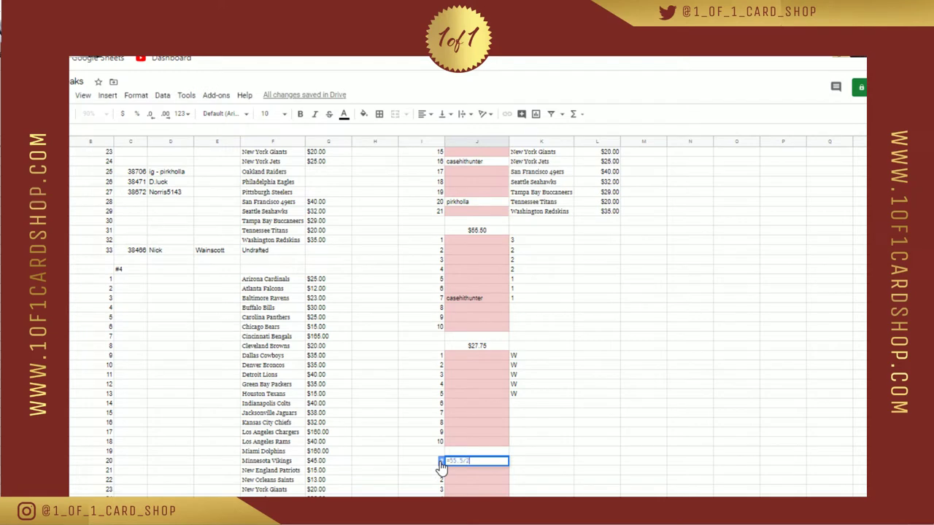
key(BackSpace)
key(BackSpace)
key(BackSpace)
key(BackSpace)
key(BackSpace)
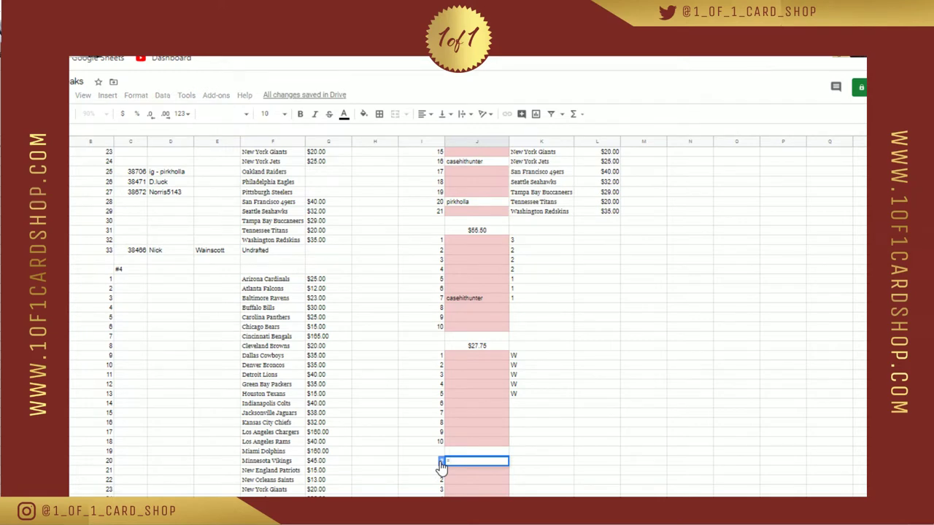
text(5.5/4)
key(Return)
key(Up)
text(14)
key(Return)
click(477, 461)
click(423, 114)
click(434, 129)
scroll(547, 283, down, 2)
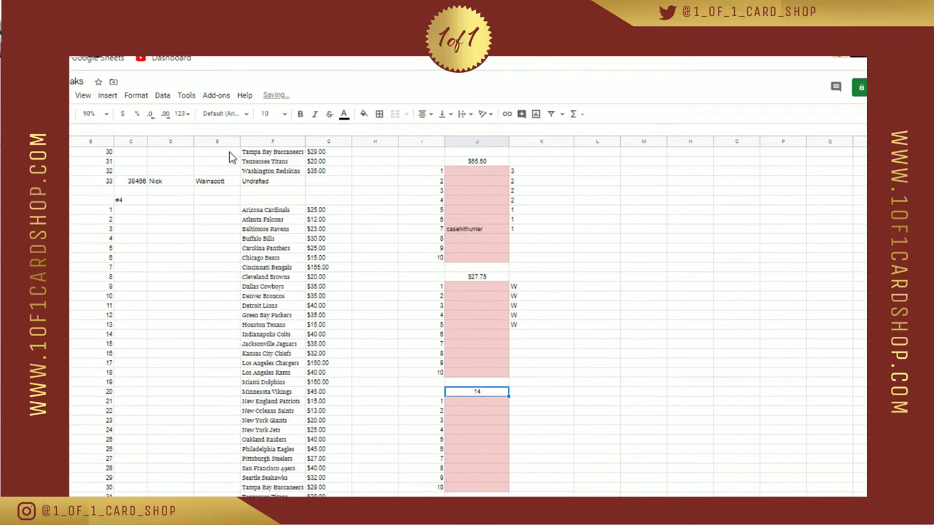
Step: Format the 14 header as currency and mark spots 1–5 with W in column K
click(122, 113)
scroll(474, 314, down, 2)
click(543, 307)
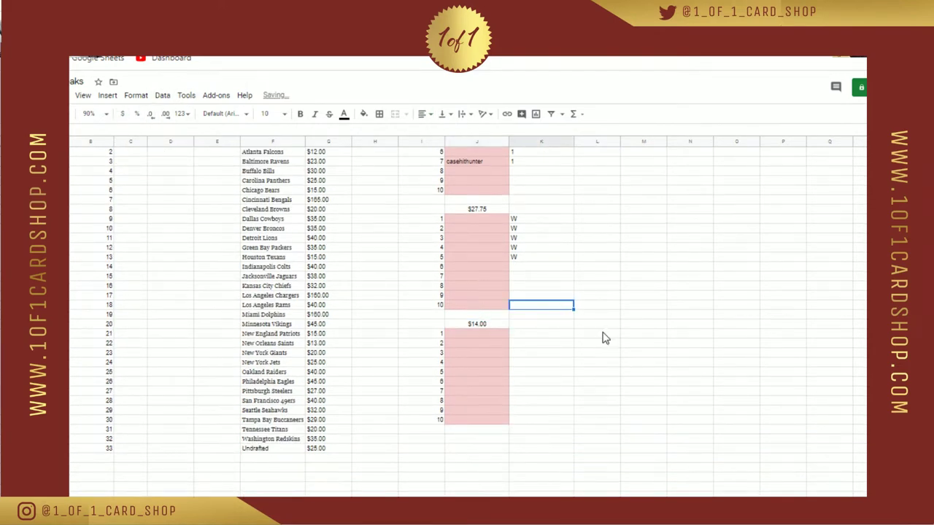
click(566, 335)
text(W W W W W)
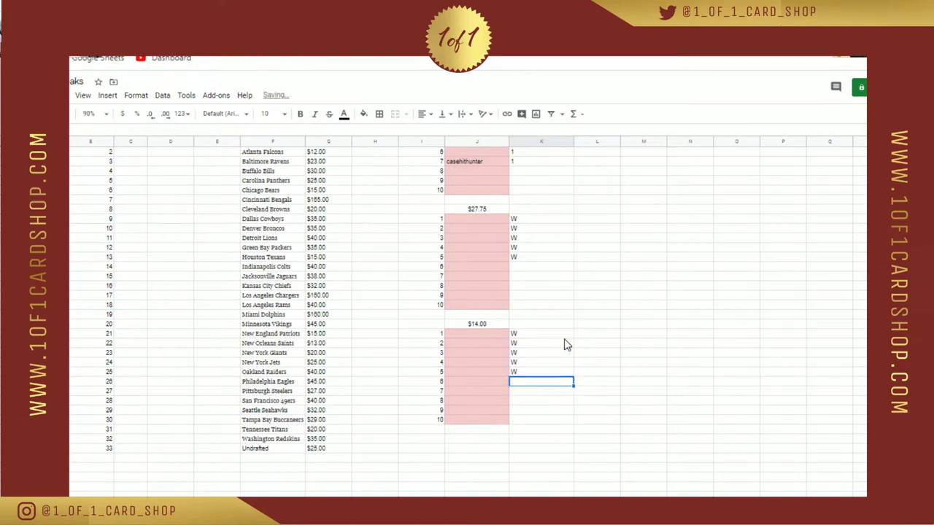
Step: Enter a buyer's username in spot 9 (J29) of the $14.00 block
key(Left)
key(Down)
key(Down)
key(Down)
text(ctgcards)
key(Return)
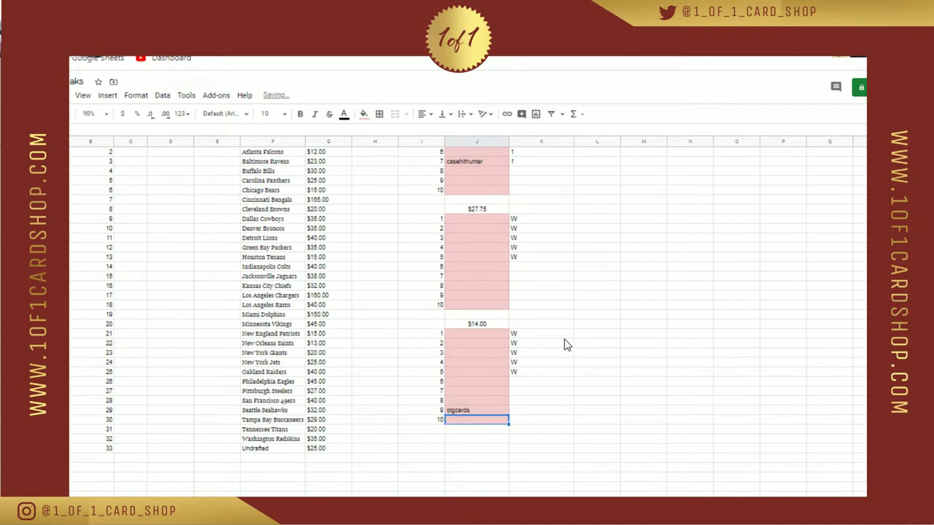
click(552, 345)
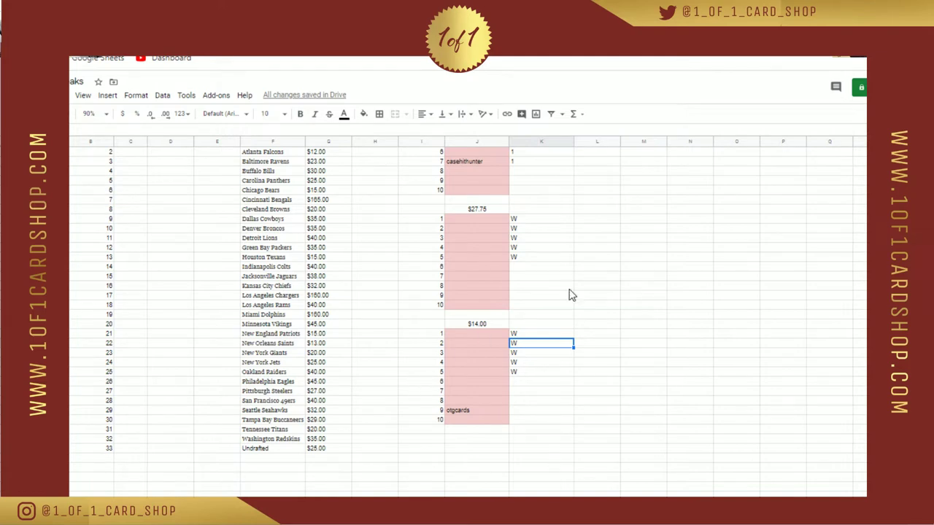
click(425, 315)
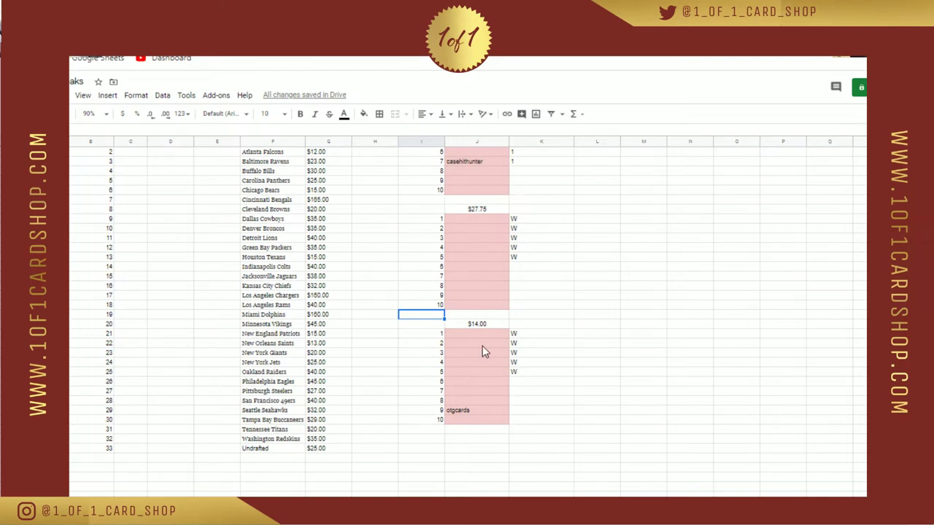
Step: Enter buyers' usernames in spots 6 and 7 of the $14.00 block
drag(459, 324, 532, 416)
click(496, 382)
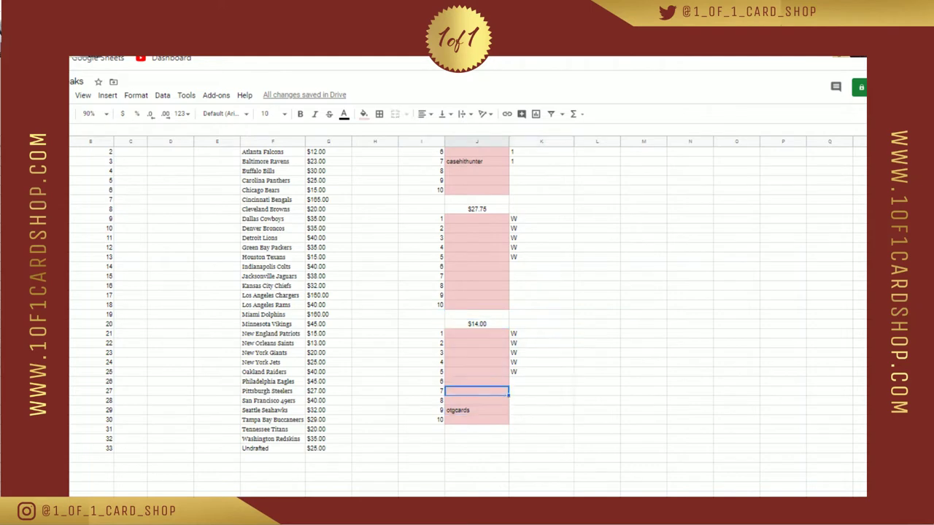
text(pau)
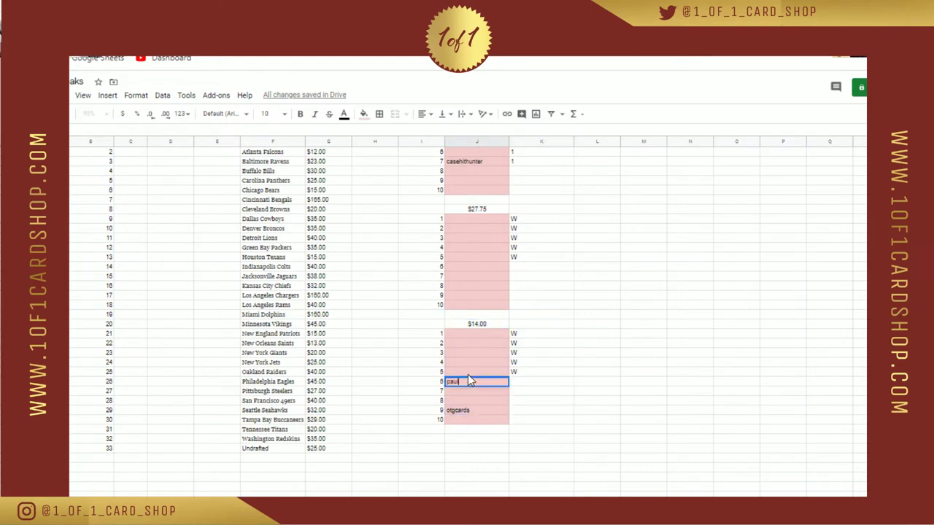
text(lv76)
key(Return)
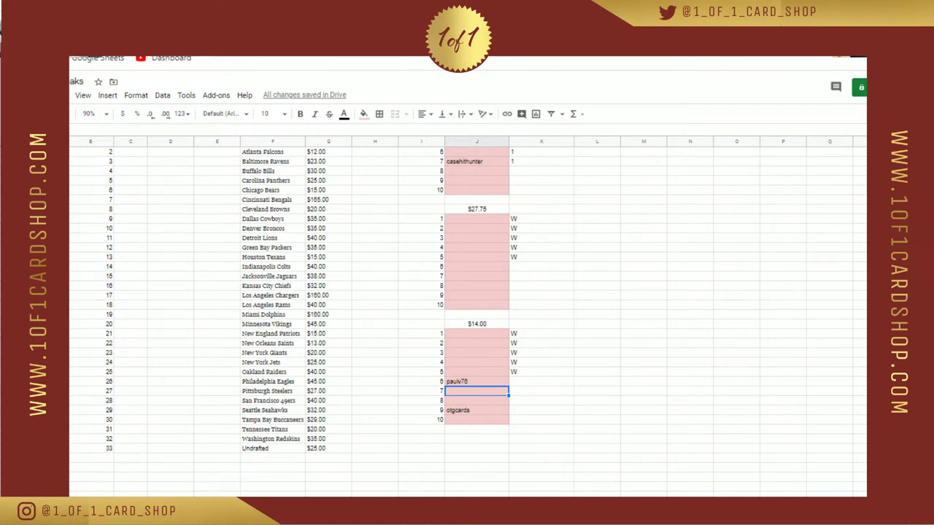
text(tonesvintage)
key(Return)
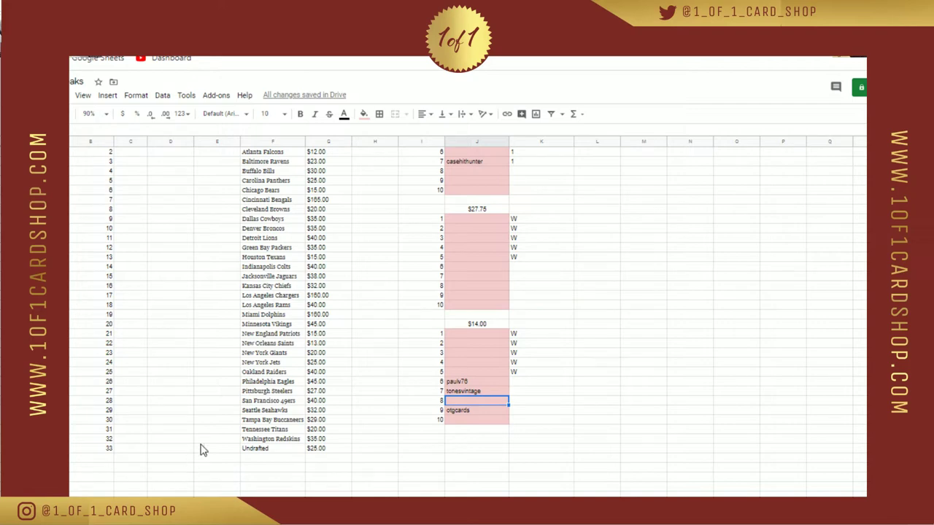
Step: Enter a buyer's username in spot 3 (J23) of the $14.00 block
drag(421, 325, 526, 423)
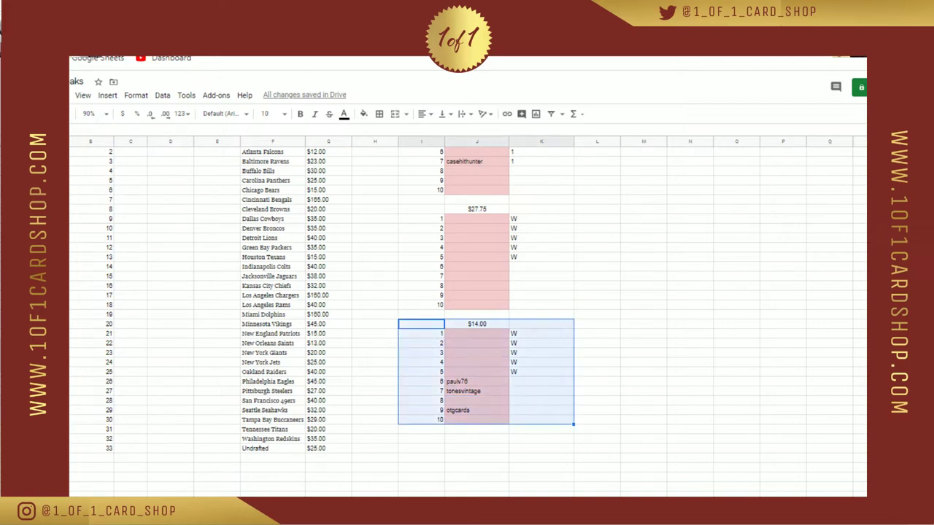
click(540, 441)
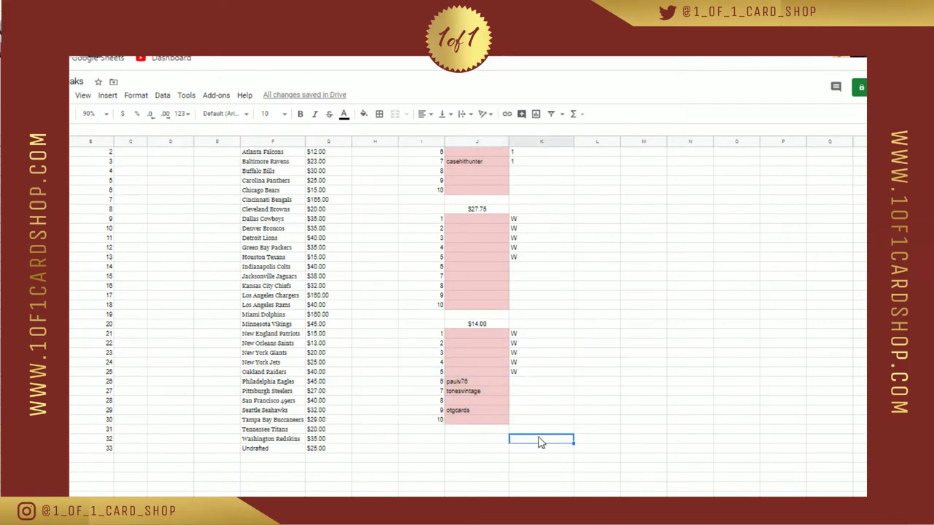
click(404, 211)
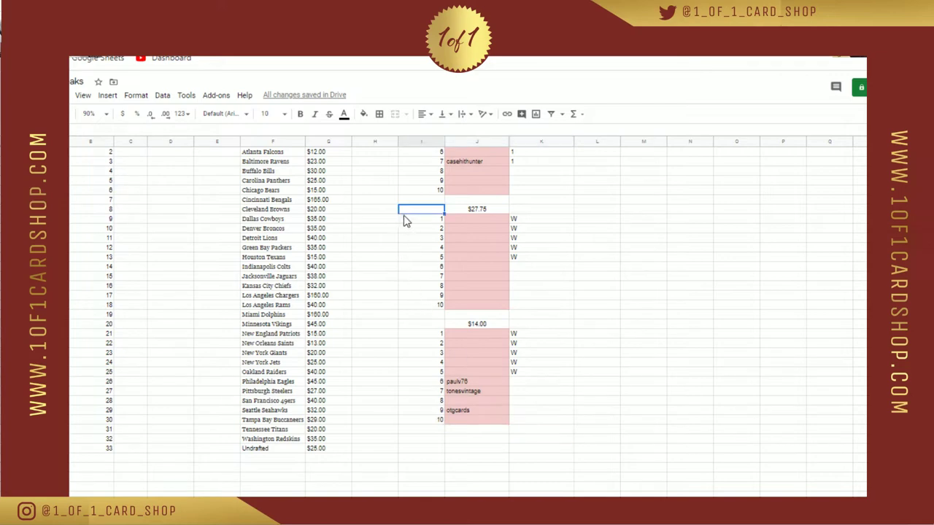
click(578, 306)
click(614, 356)
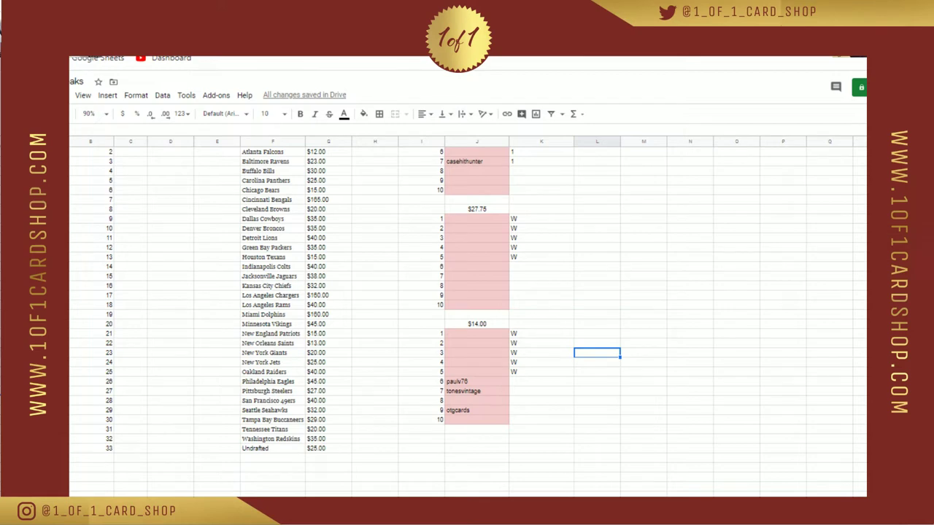
click(479, 354)
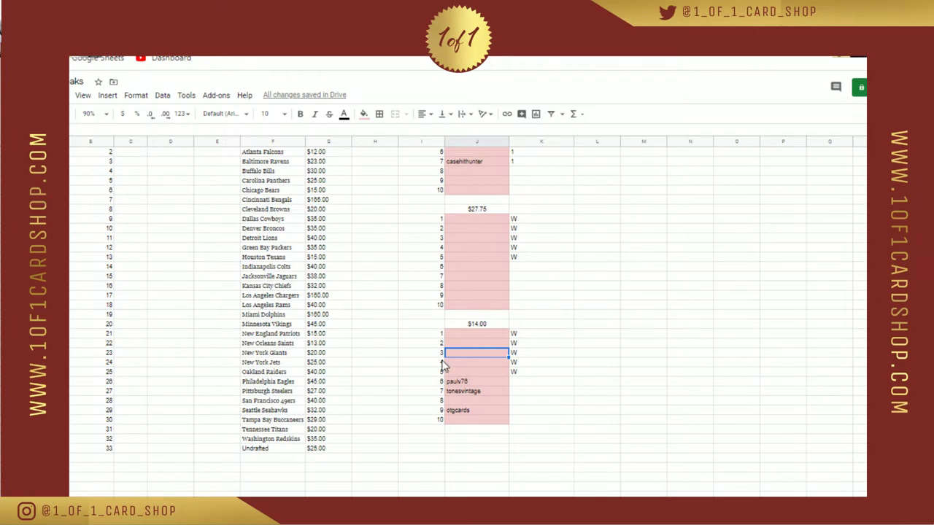
text(jm)
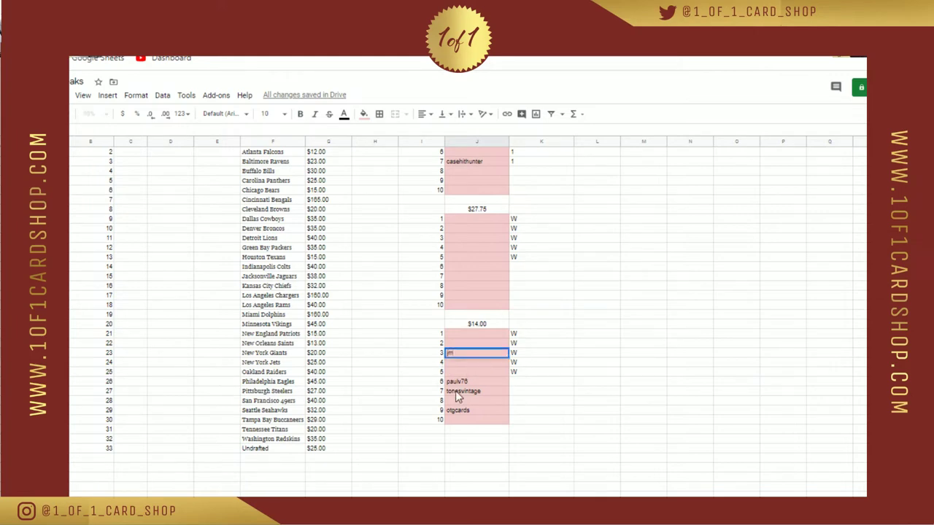
text(a)
text(_sopo)
text(po)
key(Return)
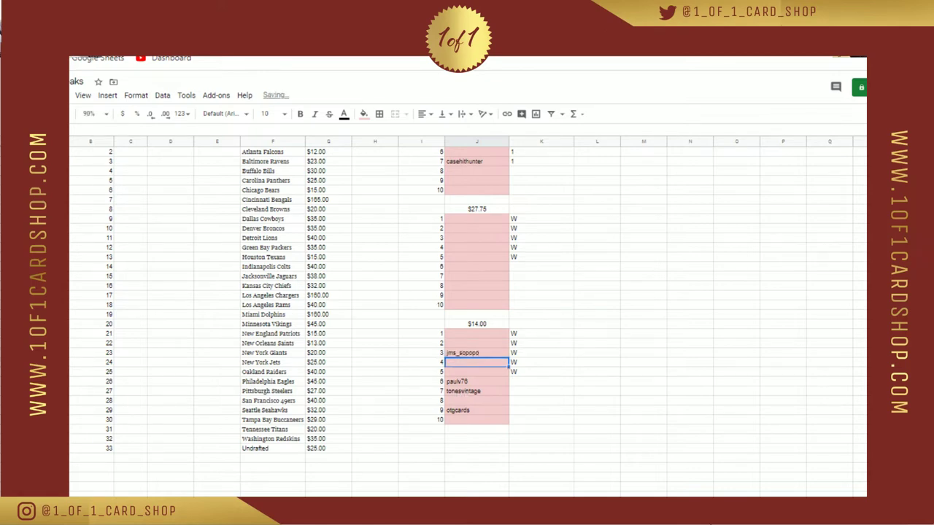
Step: Scroll up to review the earlier tier blocks and their entries
scroll(489, 308, up, 3)
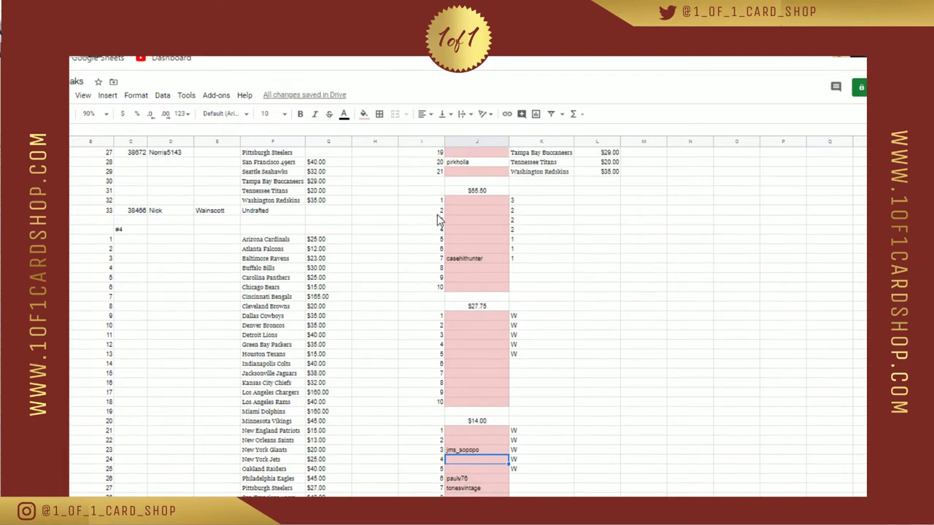
scroll(436, 219, up, 1)
drag(427, 230, 453, 245)
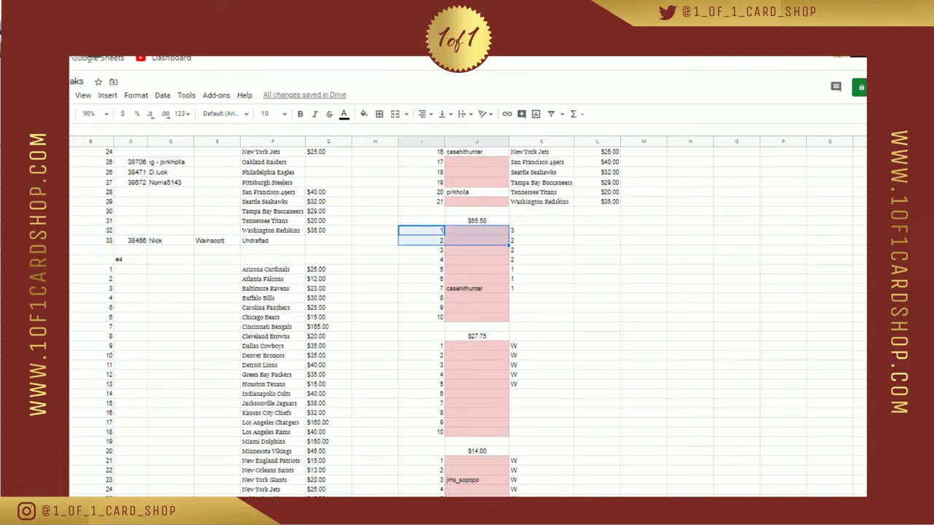
drag(456, 232, 573, 293)
scroll(573, 295, up, 5)
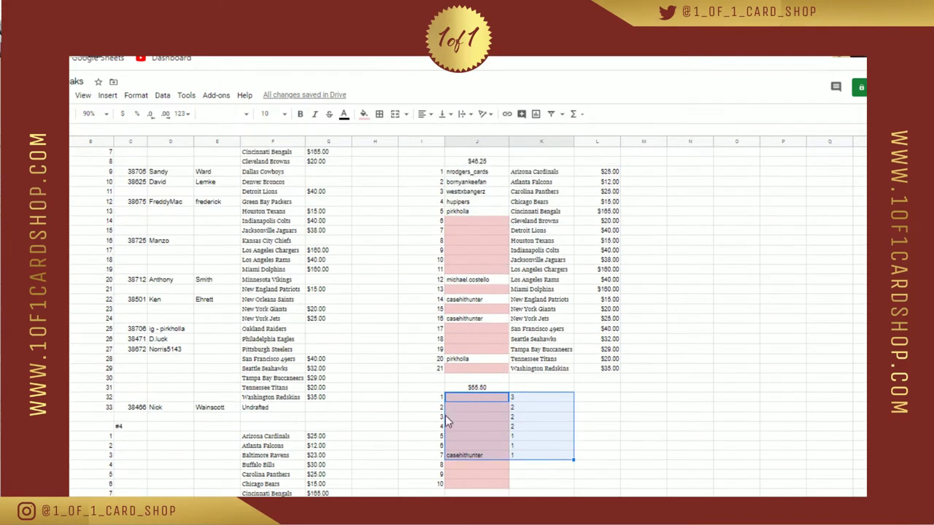
drag(447, 250, 537, 338)
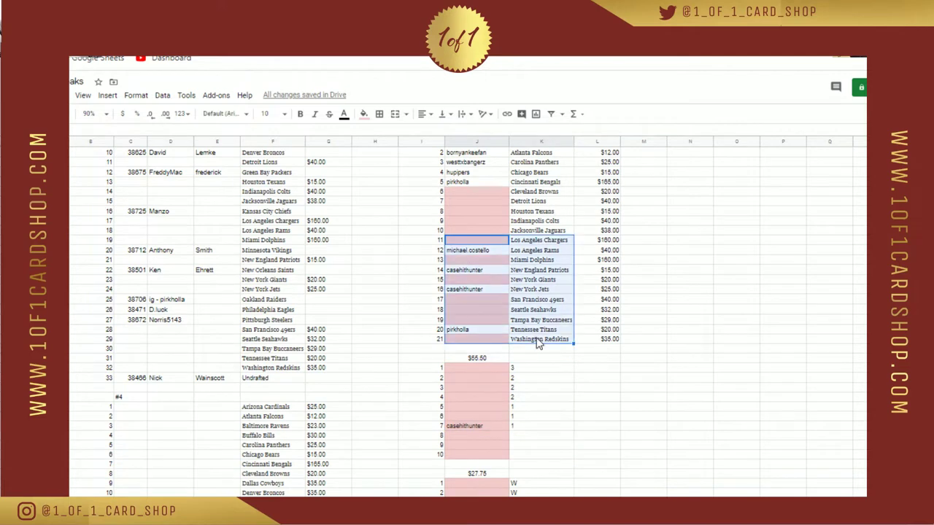
click(539, 338)
scroll(517, 325, up, 3)
scroll(517, 325, down, 5)
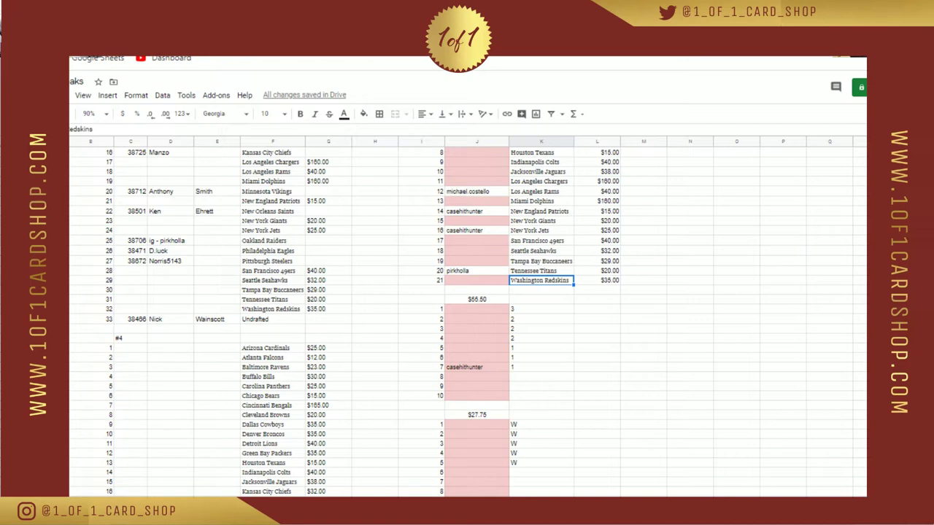
scroll(476, 347, down, 2)
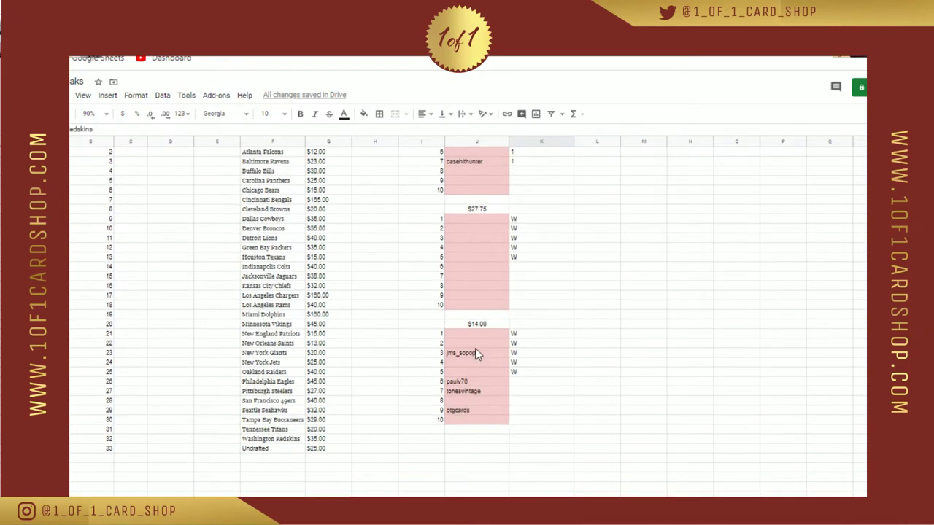
Step: Reset spot 9's username cell (J29) to a white fill
click(468, 410)
click(363, 114)
click(389, 133)
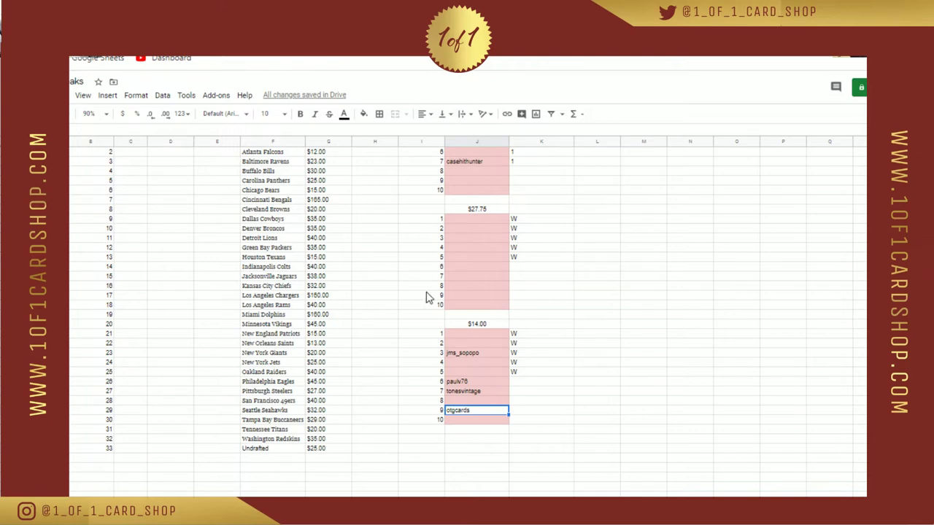
Step: Clear the pink fill from spot 7 of the $14.00 block
click(541, 324)
drag(477, 342, 486, 433)
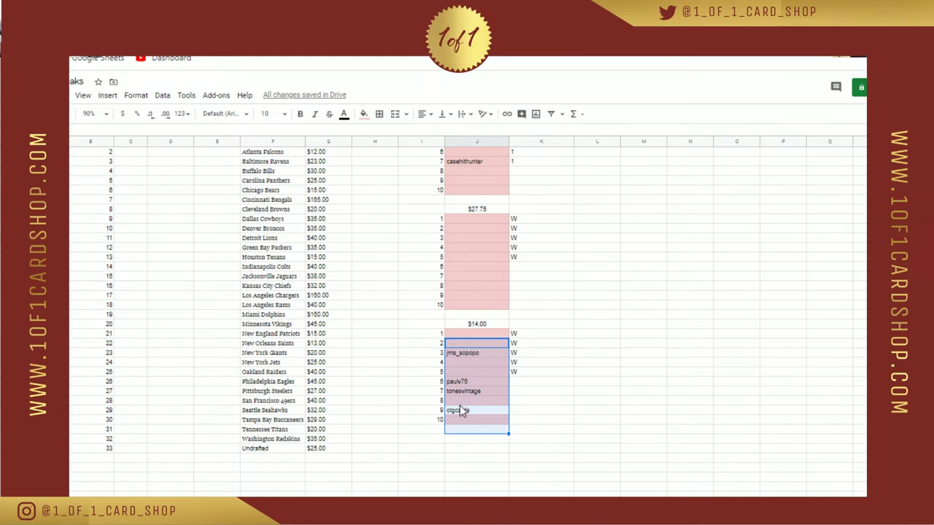
click(464, 401)
click(467, 392)
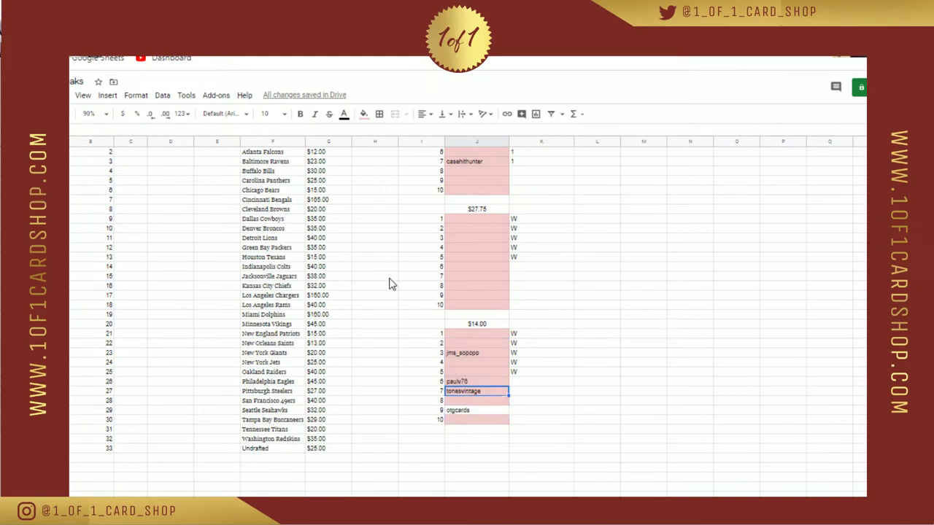
click(363, 114)
click(373, 131)
click(576, 298)
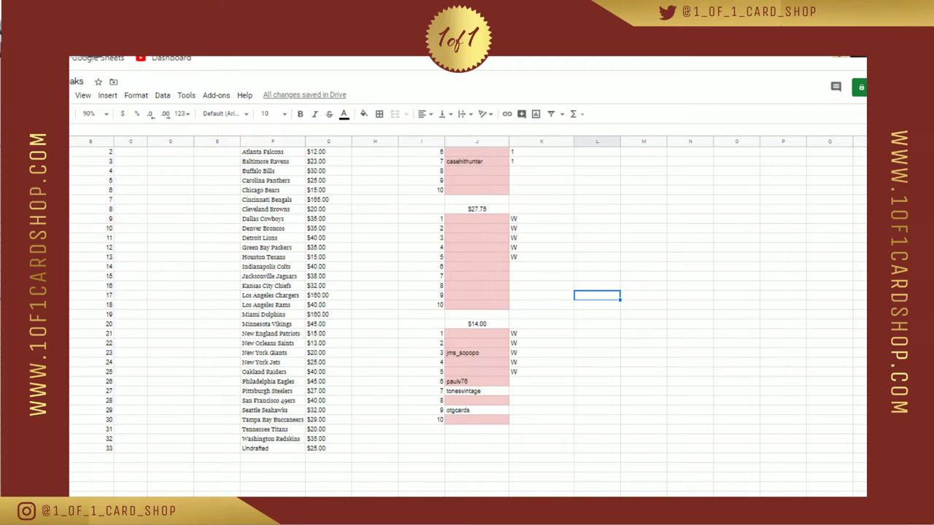
Step: Enter a buyer's username in spot 5 (J25) of the $14.00 list
click(462, 374)
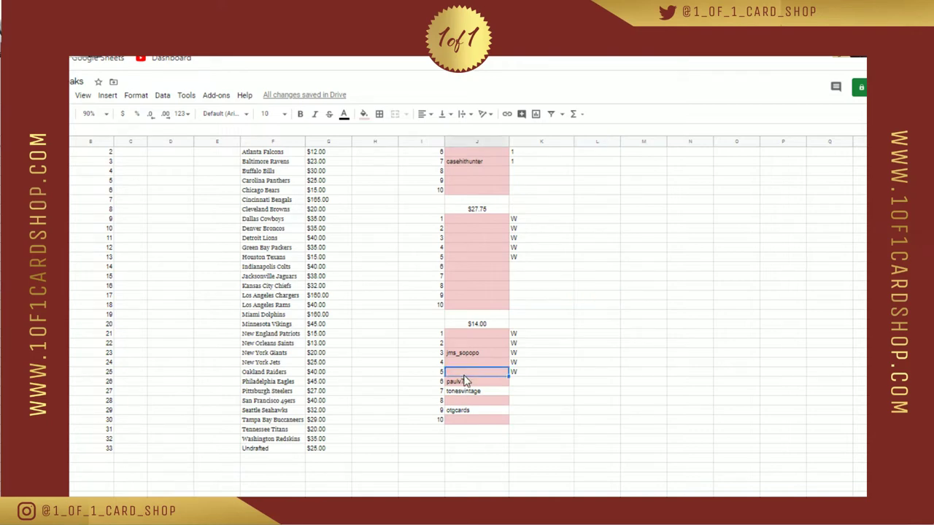
text(patriot)
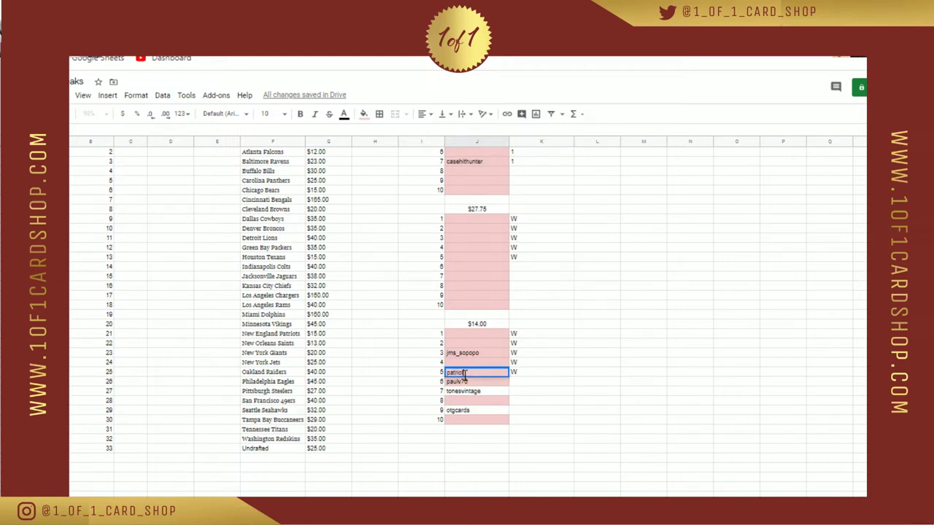
text(sfamily)
key(Return)
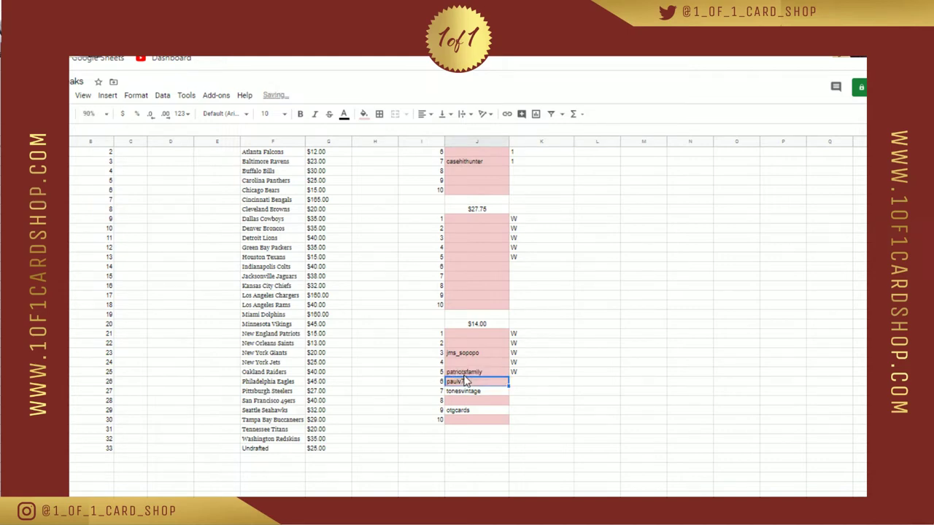
text(paulv75)
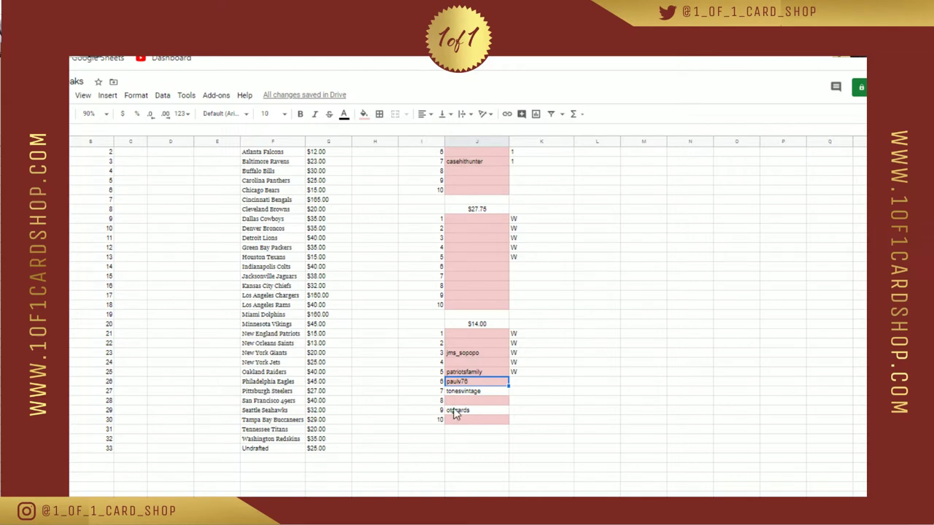
Step: Reset spot 6's cell to no fill colour
click(378, 115)
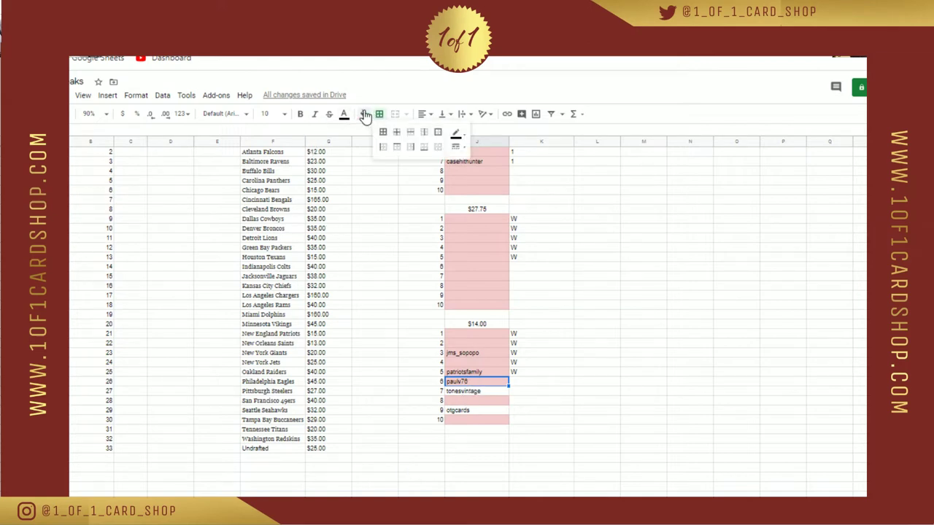
click(363, 114)
click(369, 132)
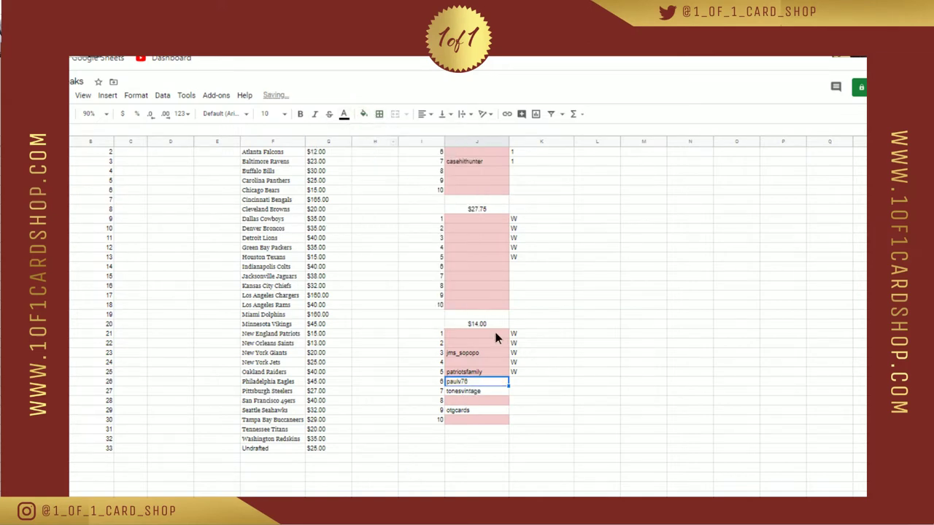
drag(494, 333, 495, 420)
click(624, 422)
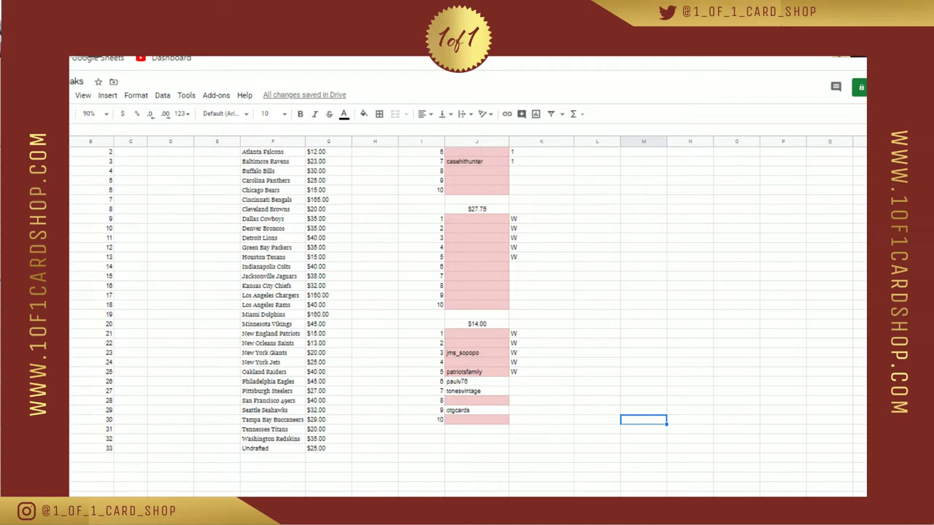
Step: Clear the pink fill from spot 3 (J23) of the $14.00 list
scroll(590, 346, up, 5)
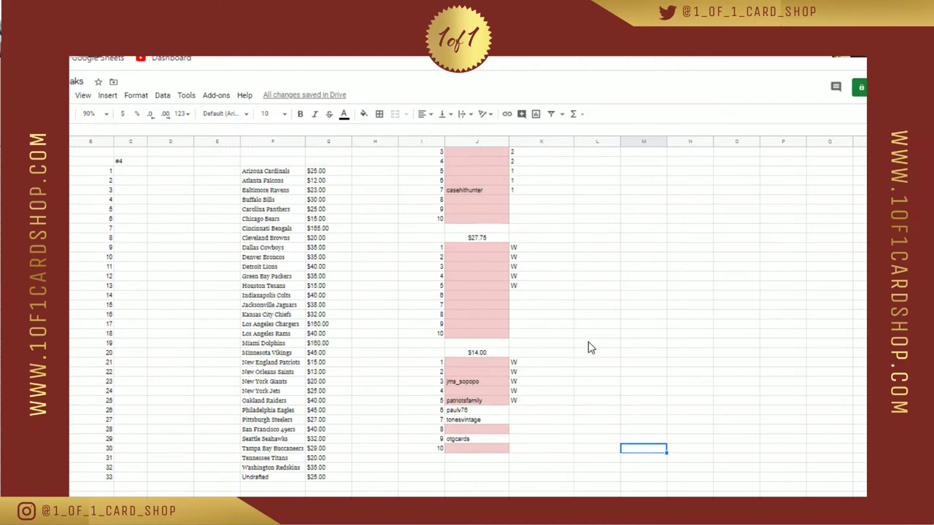
scroll(535, 306, up, 1)
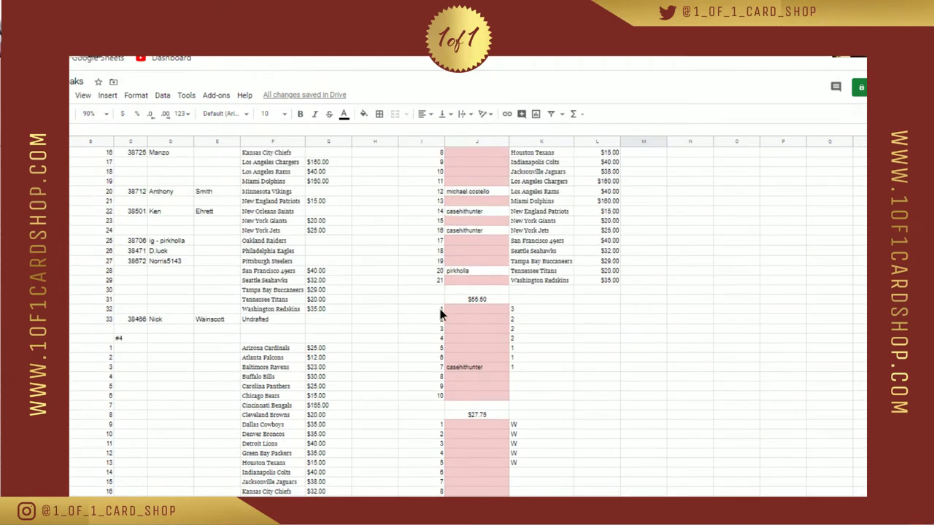
drag(440, 314, 479, 361)
scroll(480, 361, up, 1)
scroll(508, 381, up, 4)
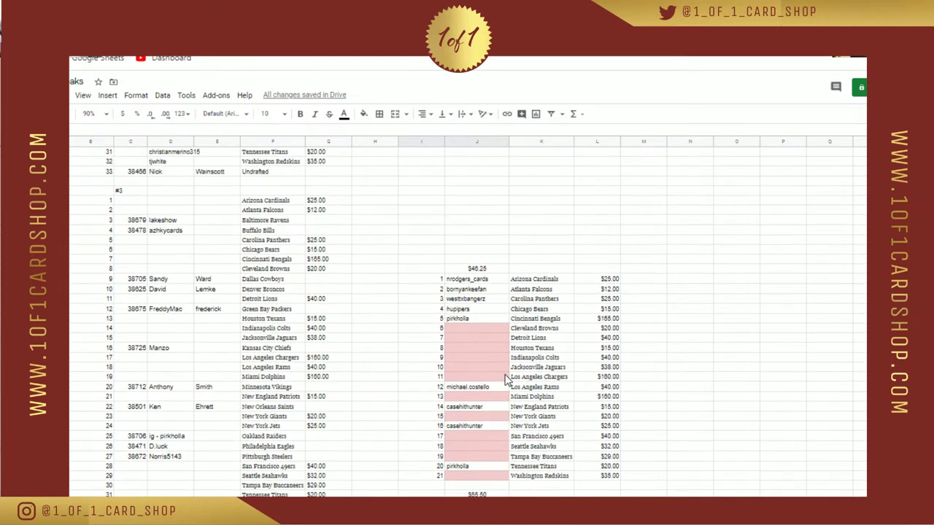
scroll(475, 335, down, 12)
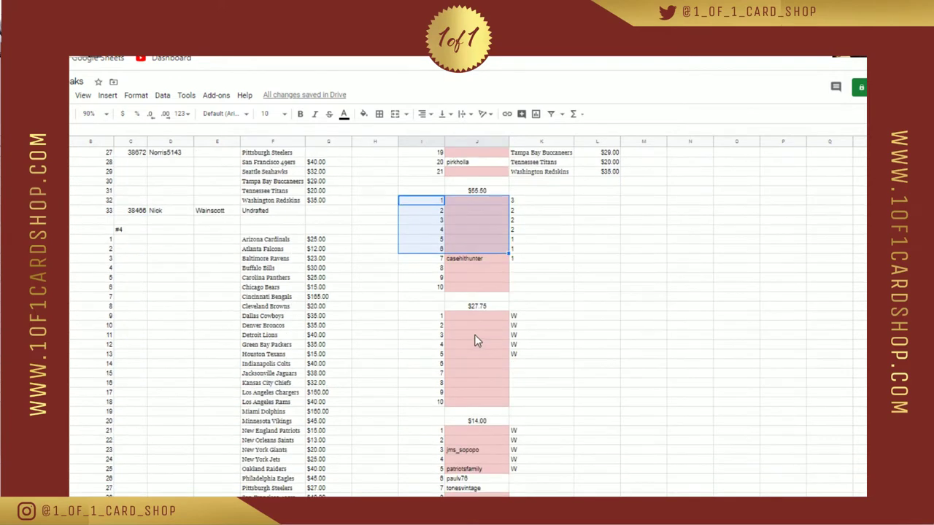
scroll(471, 341, up, 2)
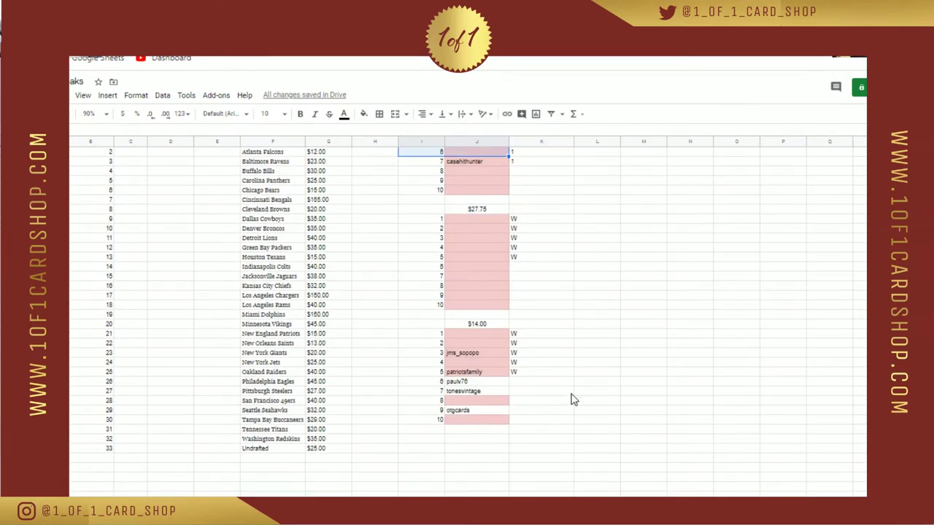
click(500, 357)
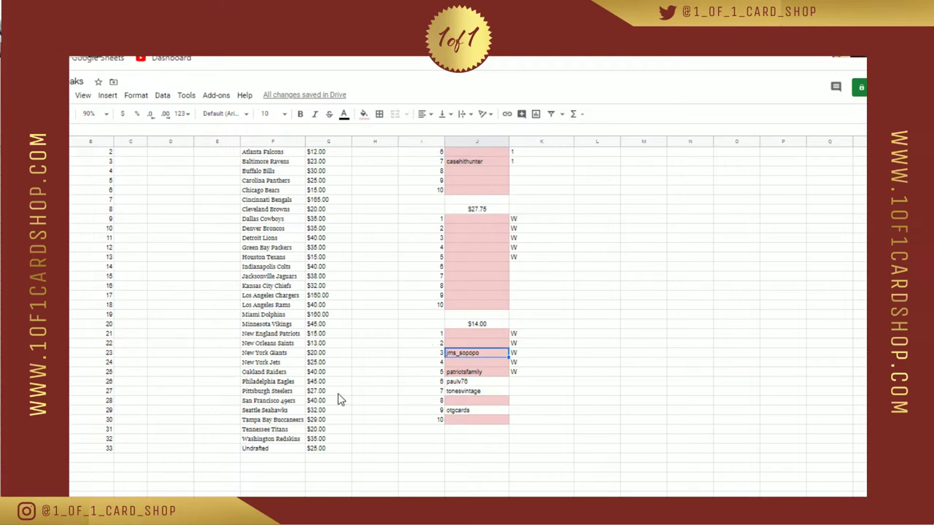
click(363, 114)
click(374, 131)
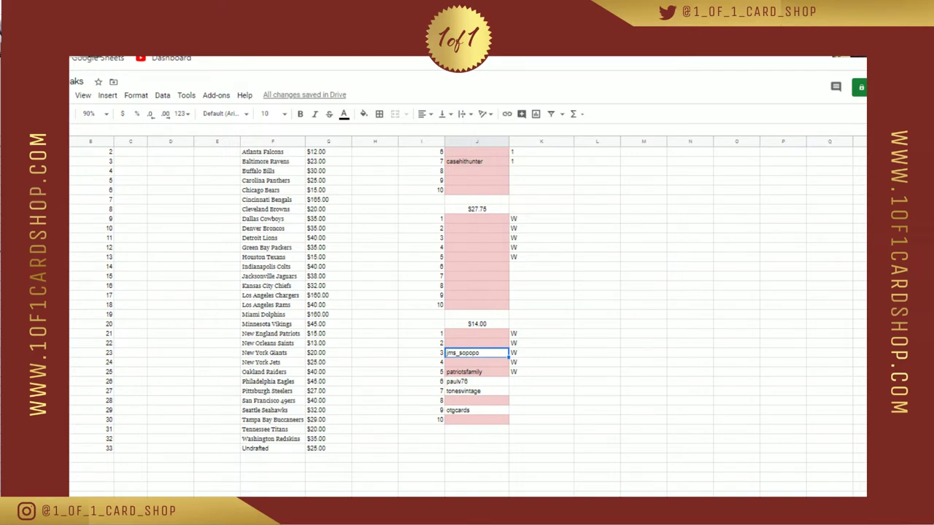
click(523, 385)
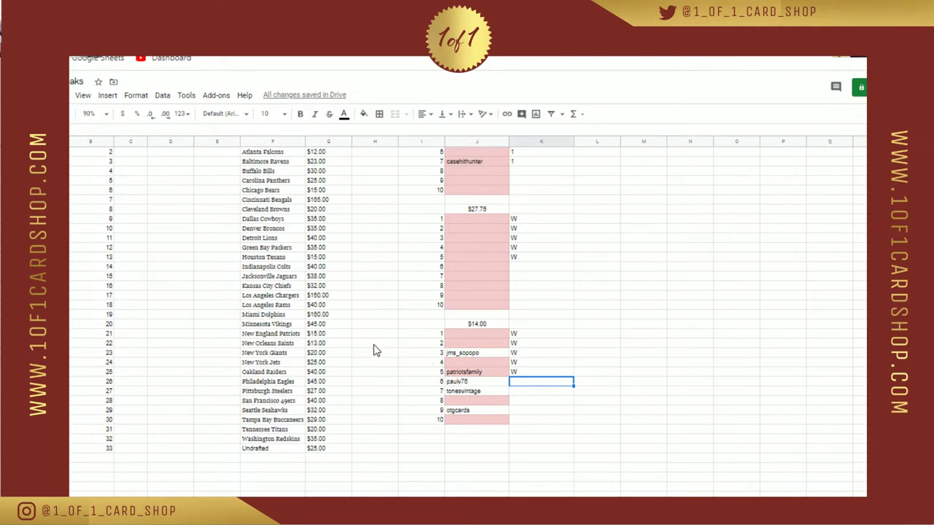
scroll(503, 357, up, 1)
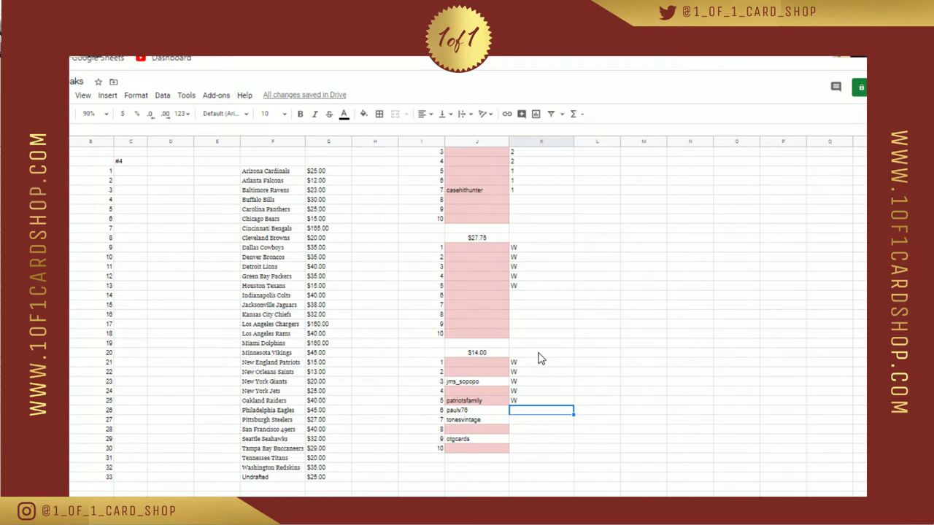
scroll(535, 356, up, 1)
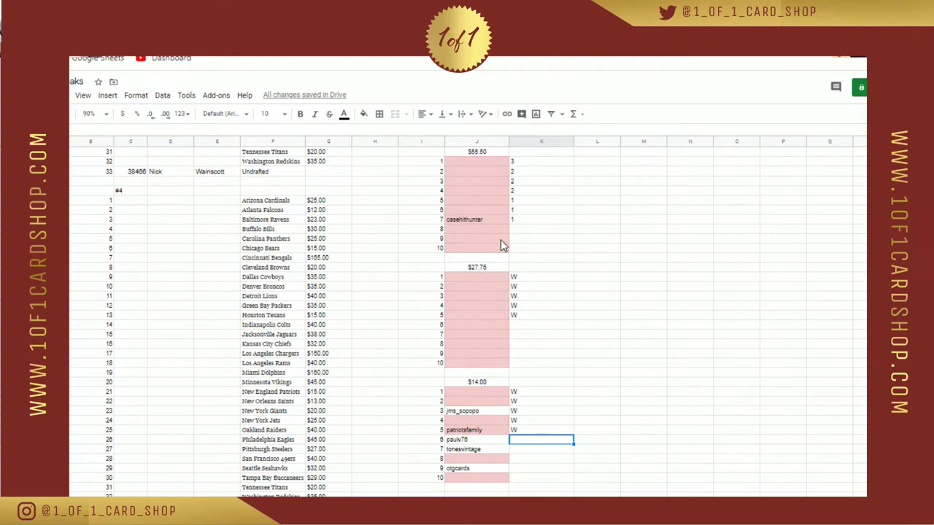
Step: Reset spot 7's buyer cell in the $55.50 list to no fill
click(485, 222)
click(363, 114)
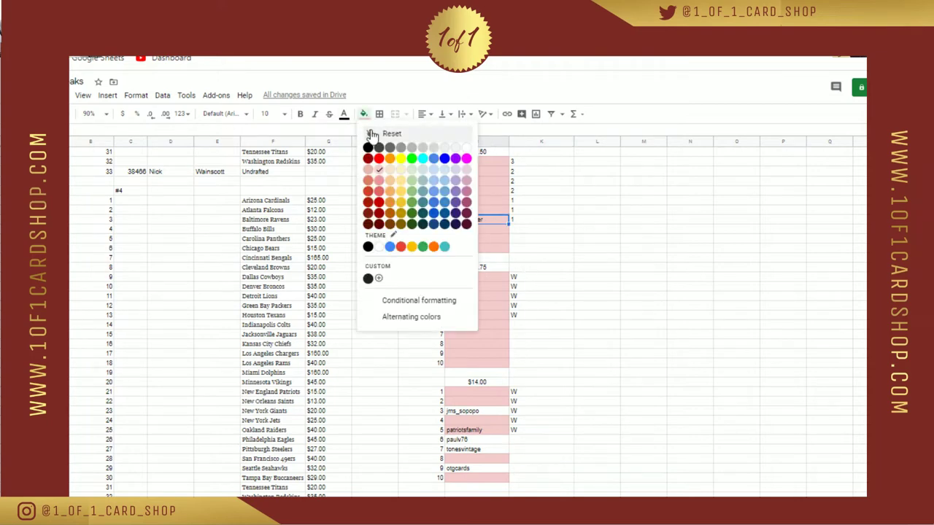
click(372, 130)
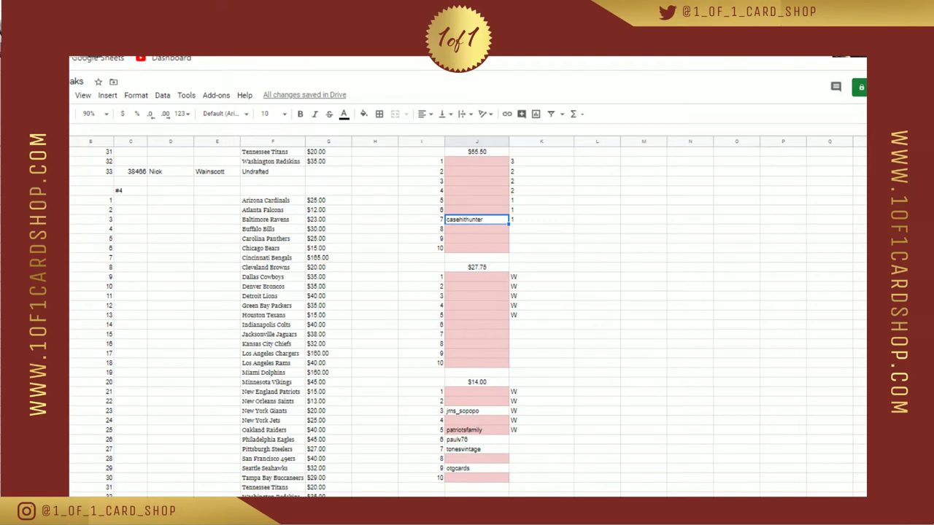
click(602, 461)
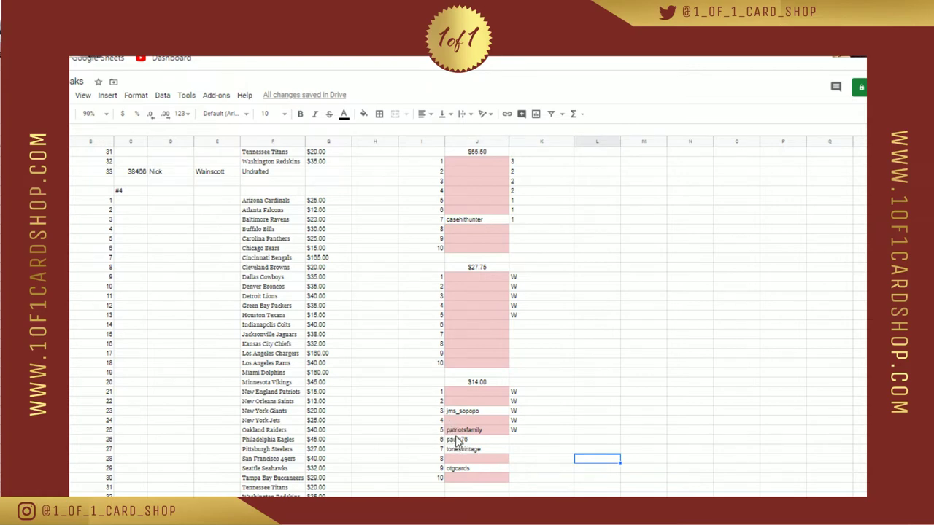
scroll(452, 437, down, 2)
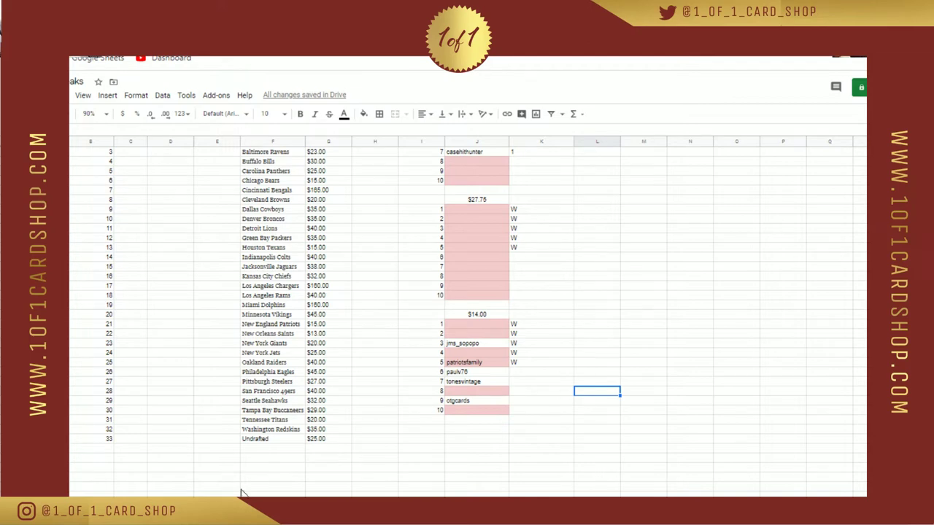
Step: Enter buyers' usernames in spot 4 (J24) and spot 10 (J30) of the $14.00 list
click(499, 354)
text(perky_cards)
key(Return)
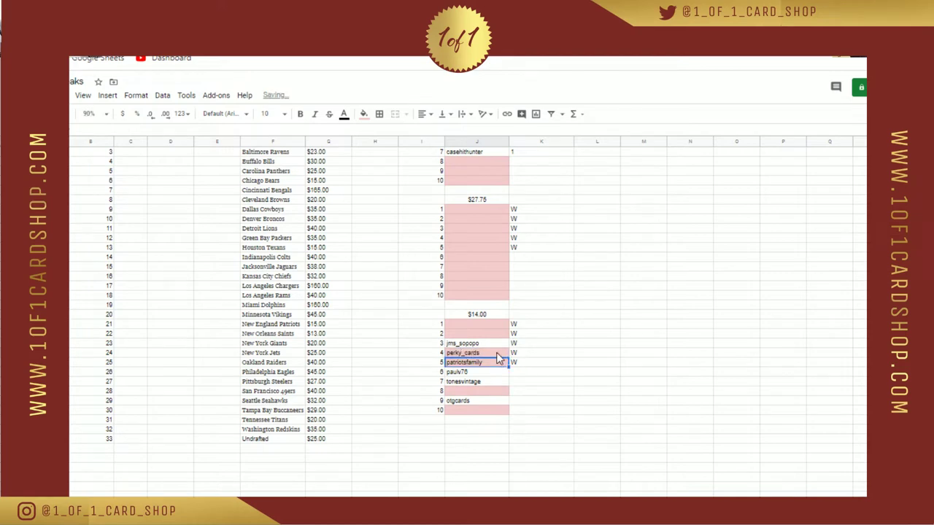
drag(477, 334, 481, 416)
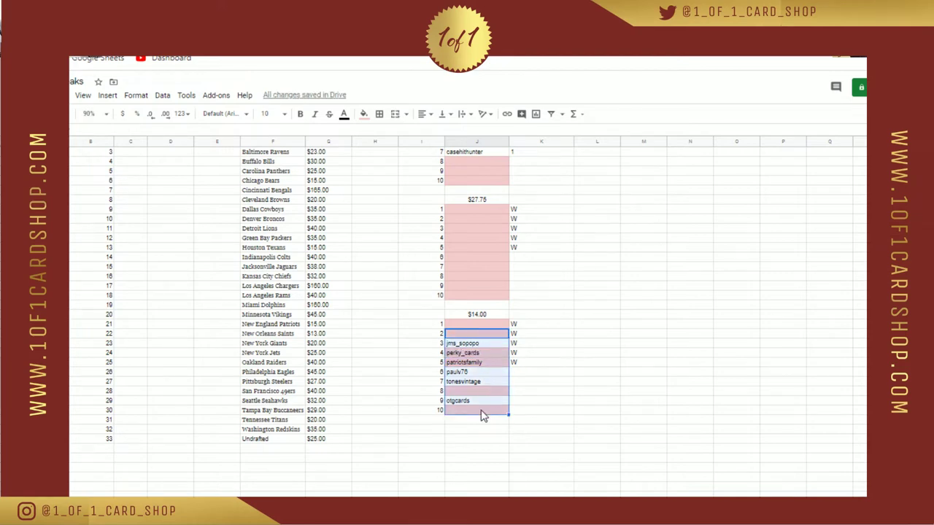
click(482, 413)
text(pirkholla)
key(Return)
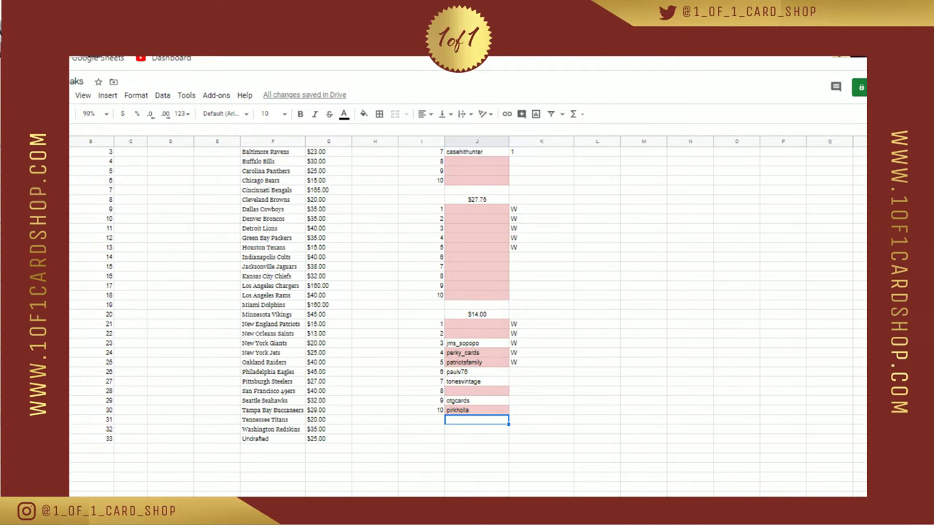
Step: Fill spots 8, 1 and 2 of the $14.00 list with buyers' usernames
key(Up)
key(Up)
key(Up)
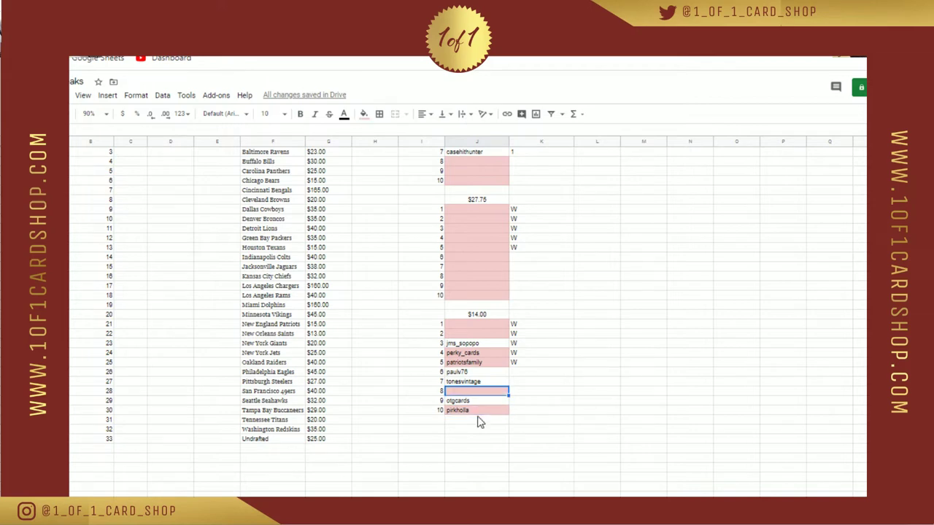
text(hupipers)
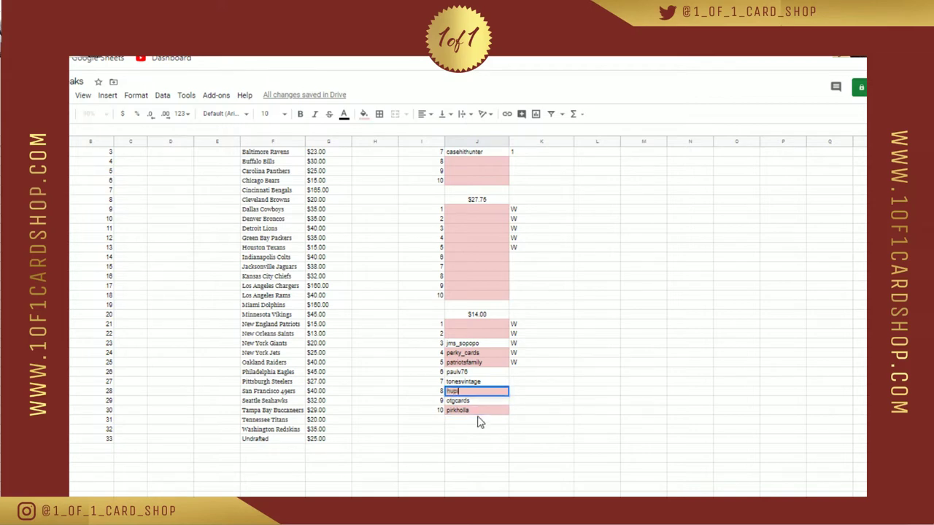
key(Return)
key(Up)
key(Up)
key(Up)
key(Up)
key(Up)
key(Up)
key(Up)
key(Up)
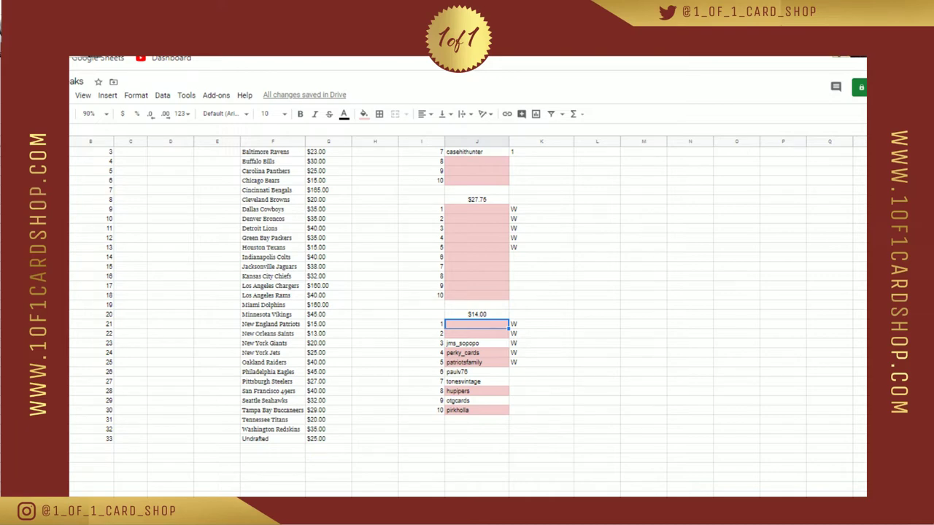
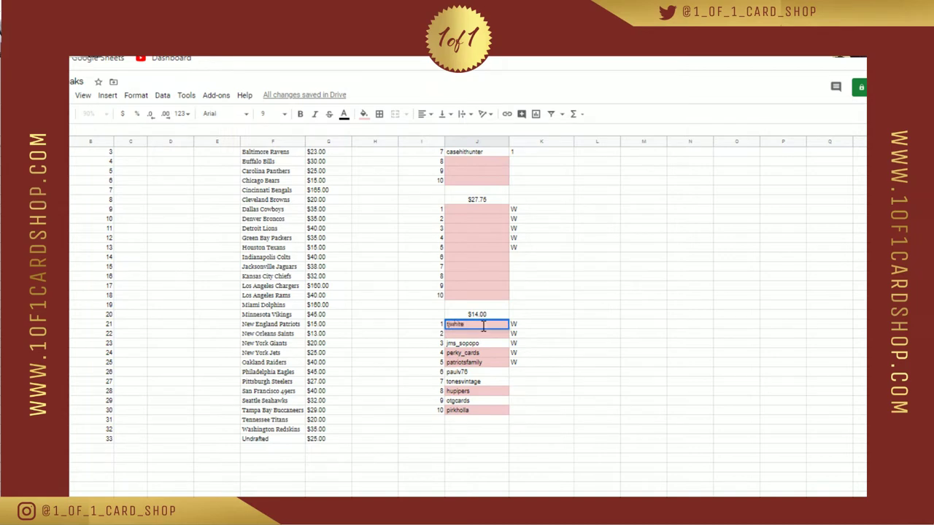
key(Return)
text(tj)
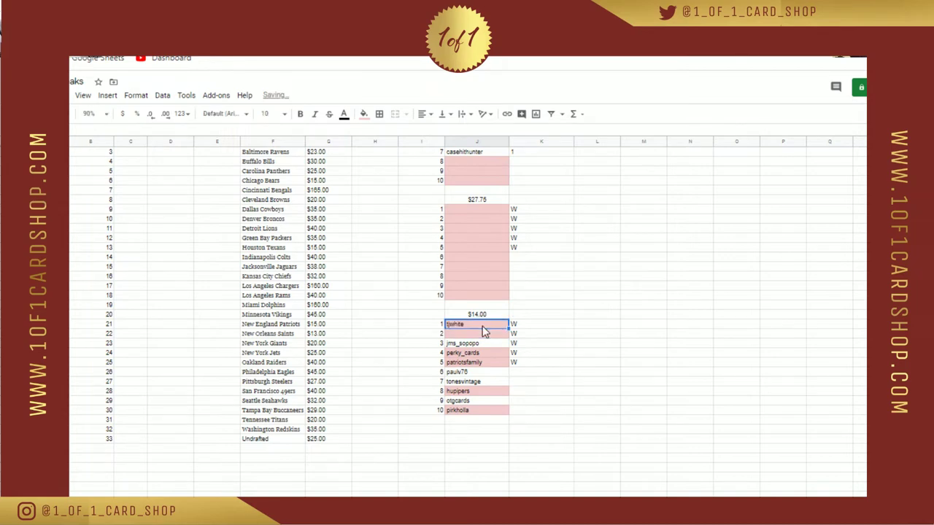
key(Return)
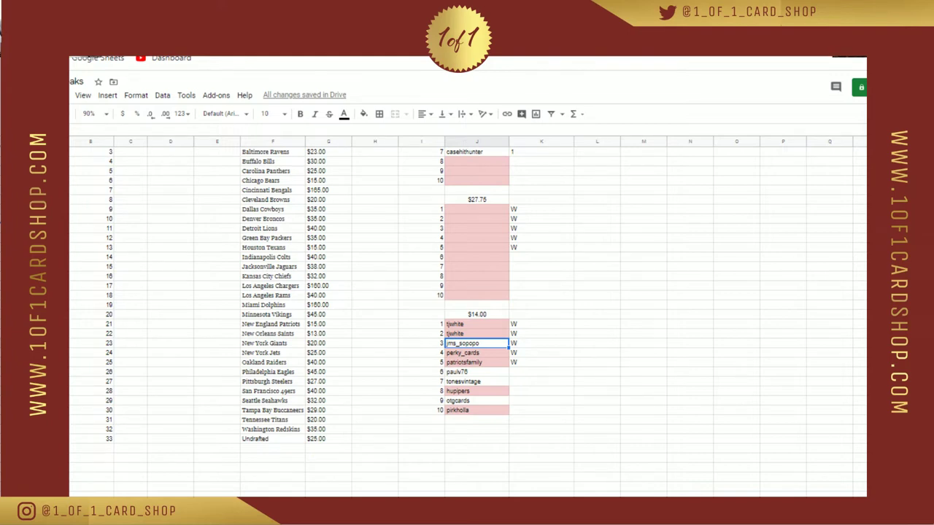
Step: Reset the fill to none on spot 4 (J24) and spot 10 (J30)
click(463, 352)
click(363, 114)
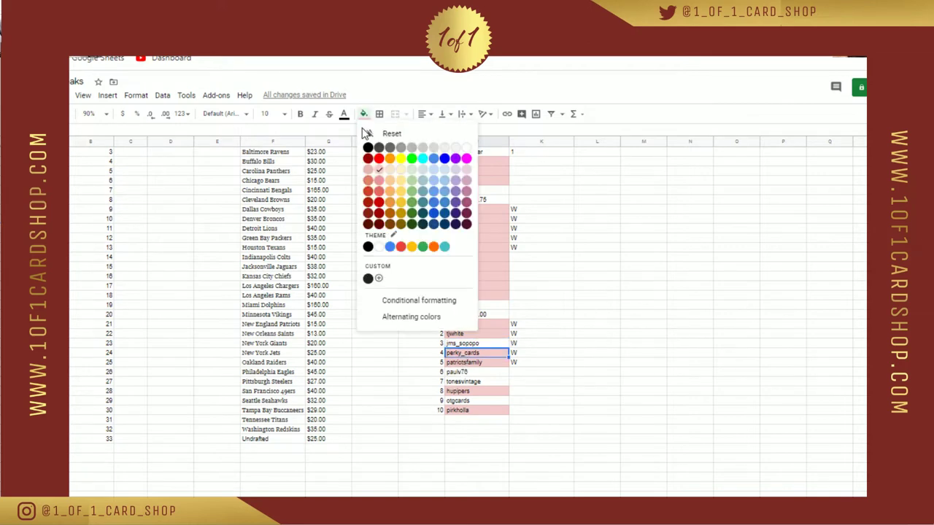
click(386, 133)
click(374, 257)
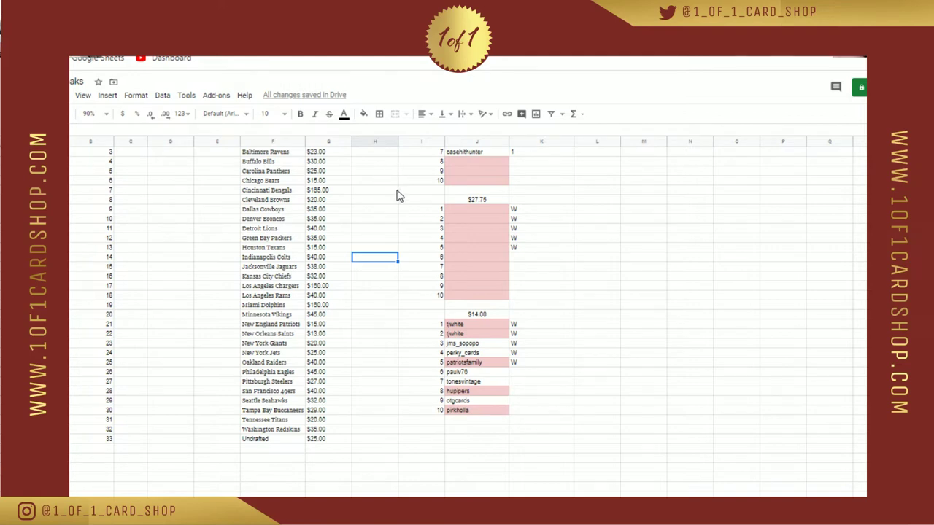
click(466, 412)
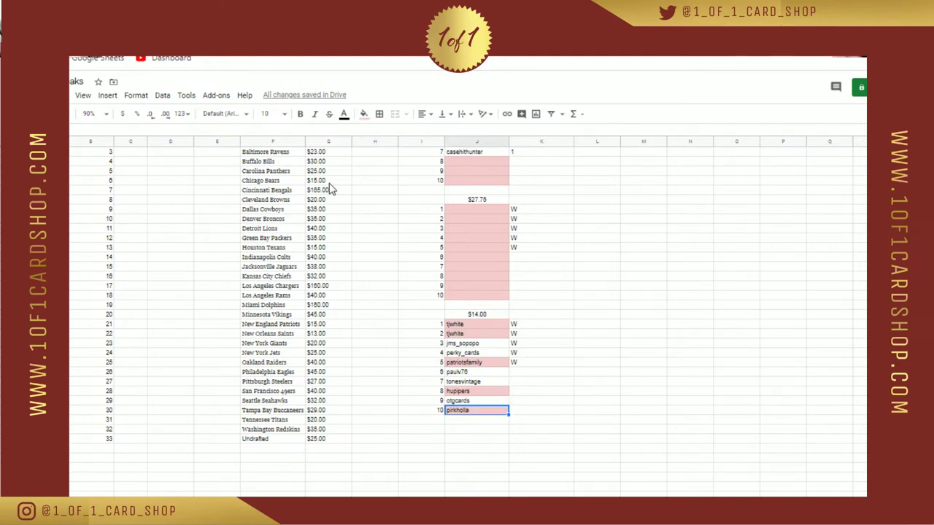
click(363, 116)
click(416, 278)
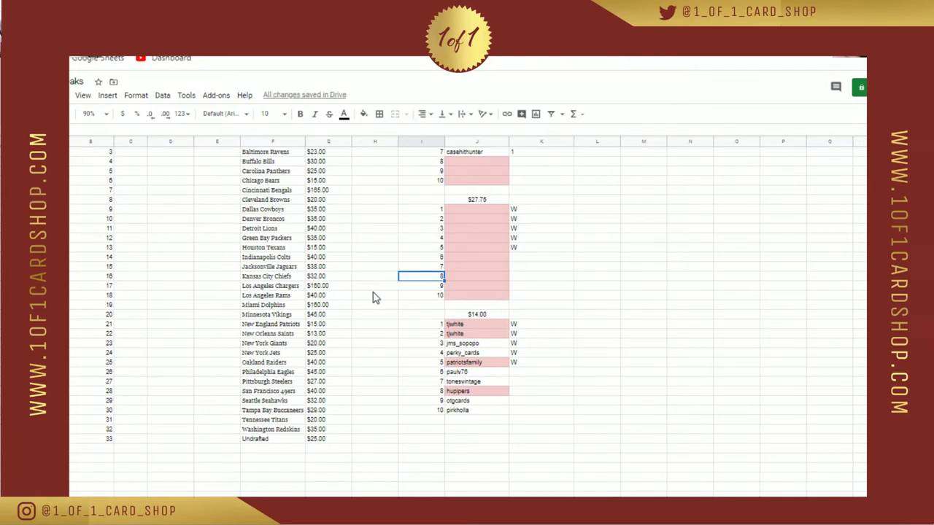
Step: Fill spots 6–10 of the $27.75 block (J14:J18) bright yellow
scroll(437, 291, up, 1)
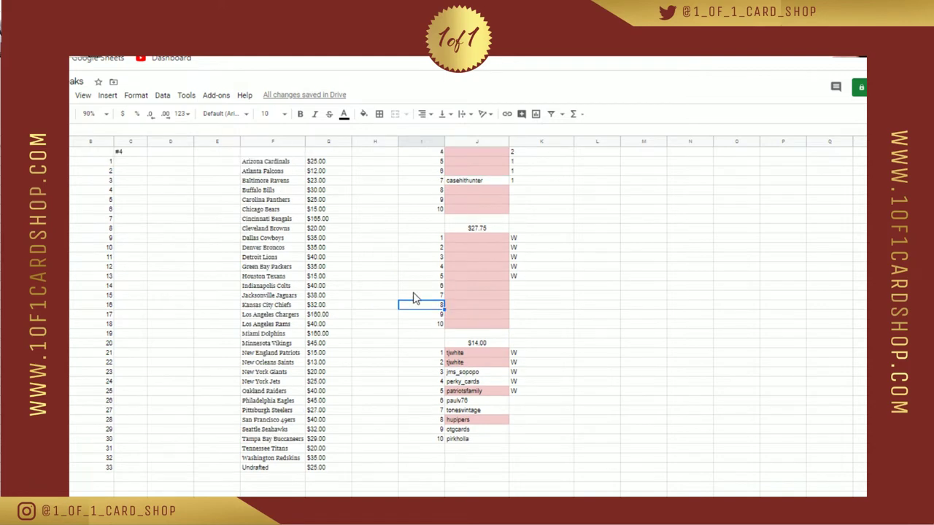
drag(493, 287, 483, 329)
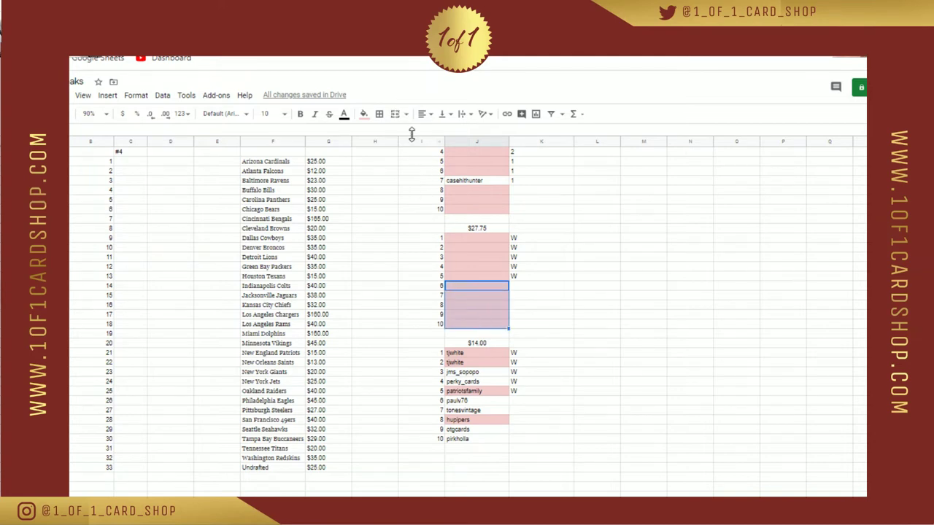
click(363, 114)
click(402, 168)
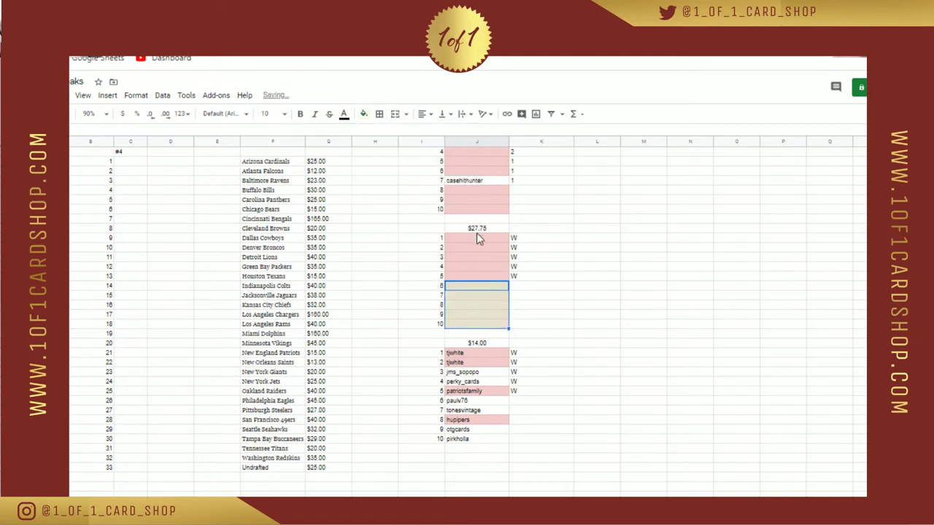
click(364, 114)
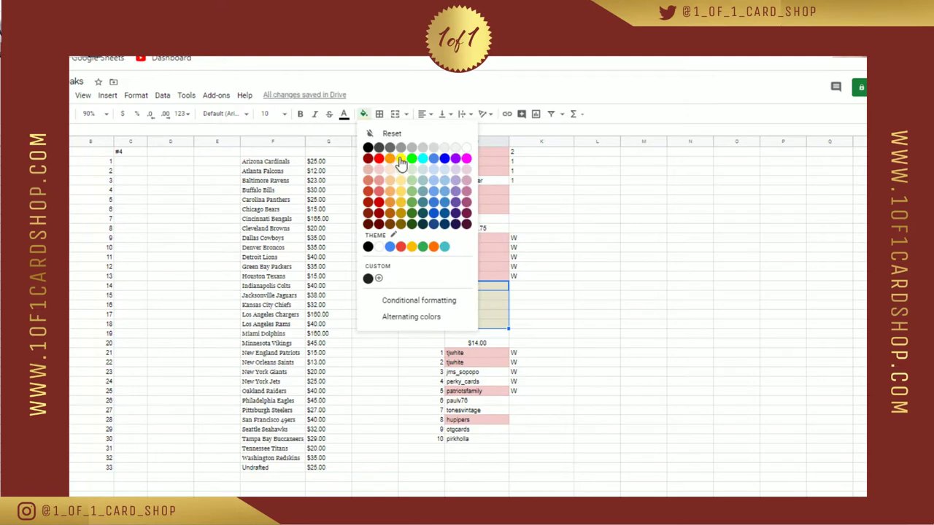
click(400, 158)
click(539, 248)
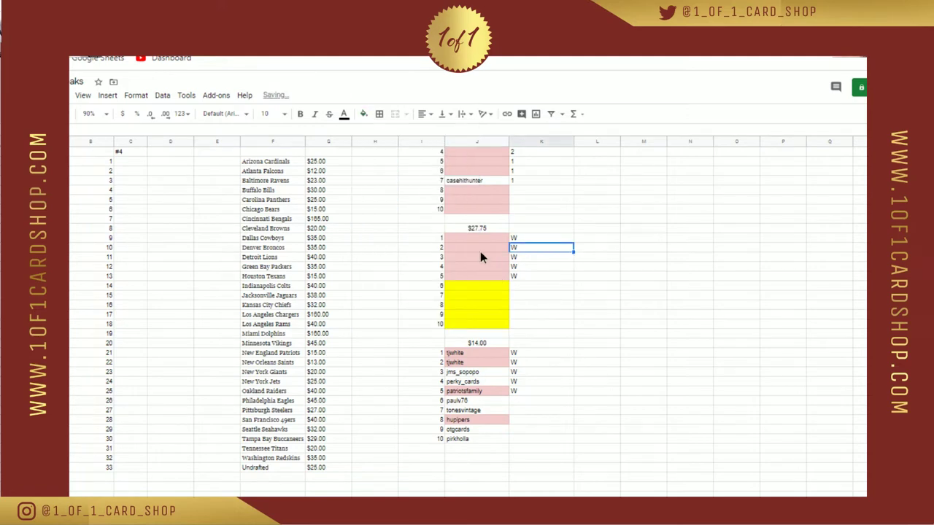
Step: Select the fifth $14.00 buyer's cell (J25) and bring up the fill colour palette
drag(480, 251, 496, 293)
click(496, 296)
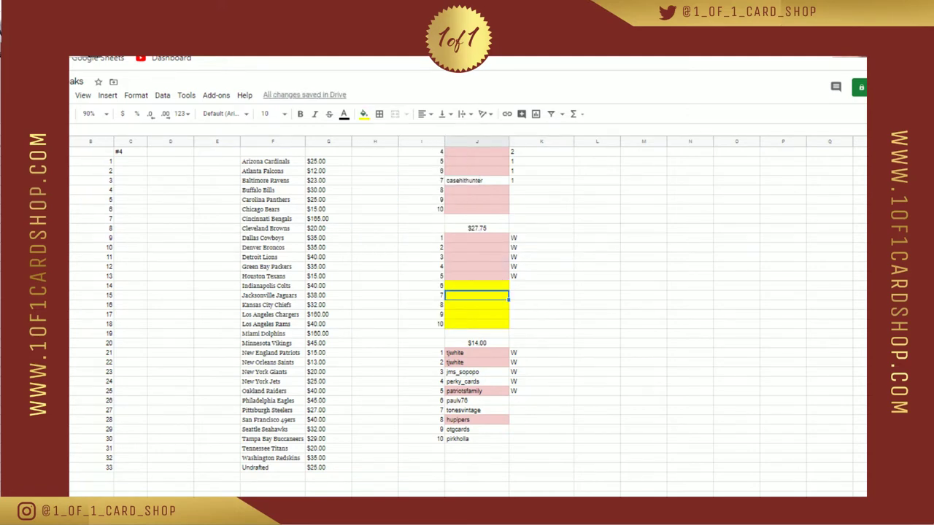
scroll(453, 220, up, 3)
scroll(452, 220, down, 3)
scroll(450, 217, down, 1)
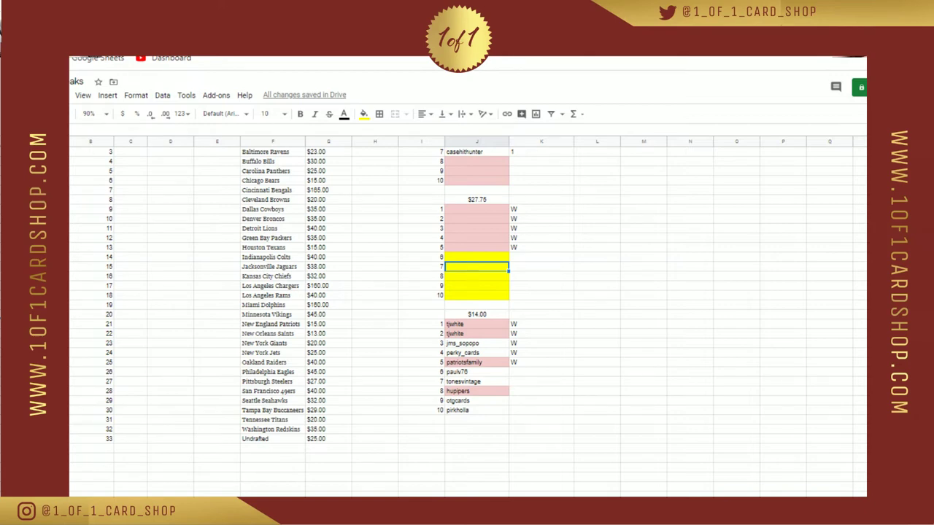
click(457, 364)
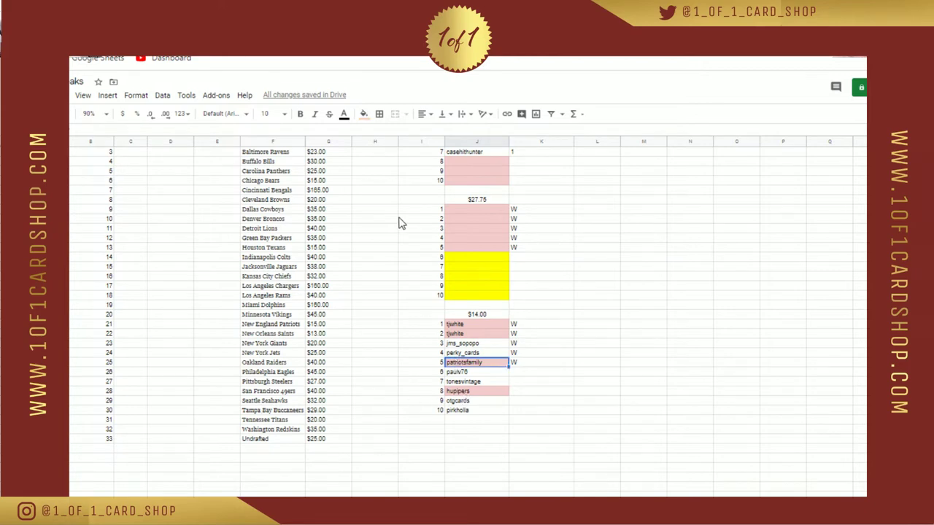
click(363, 115)
Step: Reset the fifth buyer's fill, copy all ten $14.00 buyer names (J21:J30), and go to Random.org
click(364, 137)
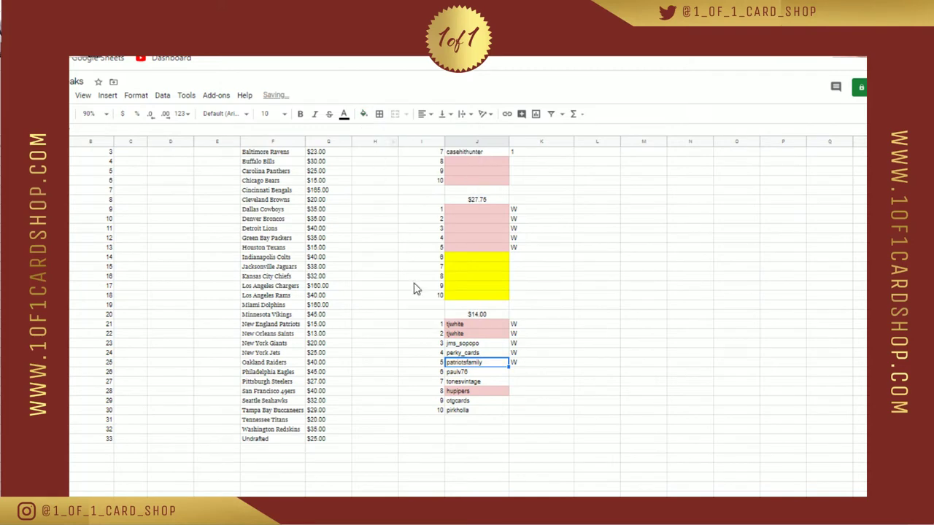
click(475, 411)
click(474, 392)
drag(482, 326, 493, 418)
key(ctrl+c)
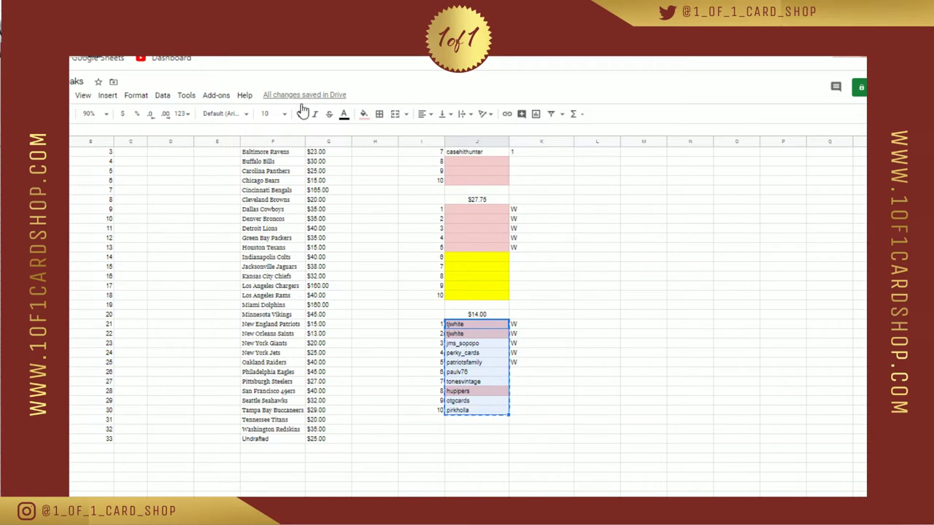
click(327, 53)
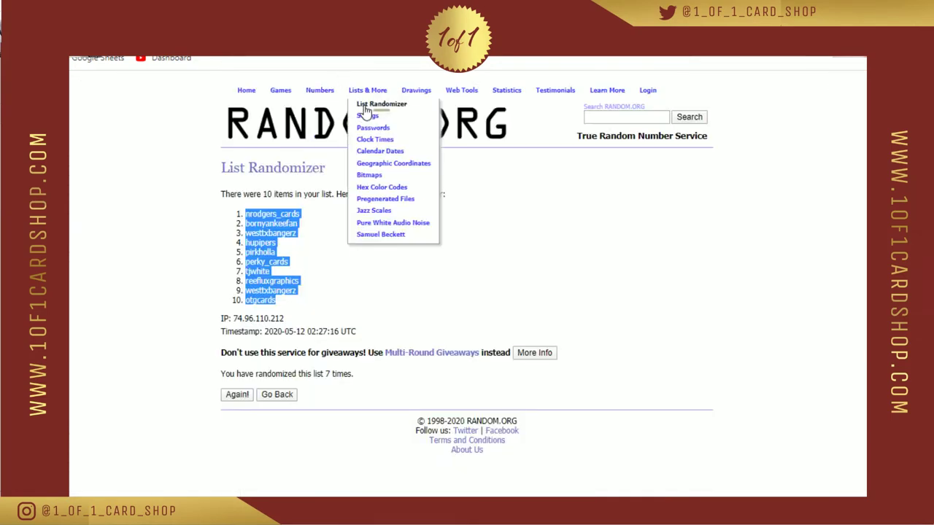
Step: Paste the ten buyer names into RANDOM.ORG's List Randomizer and shuffle them seven times
click(365, 102)
click(261, 315)
key(ctrl+v)
click(252, 458)
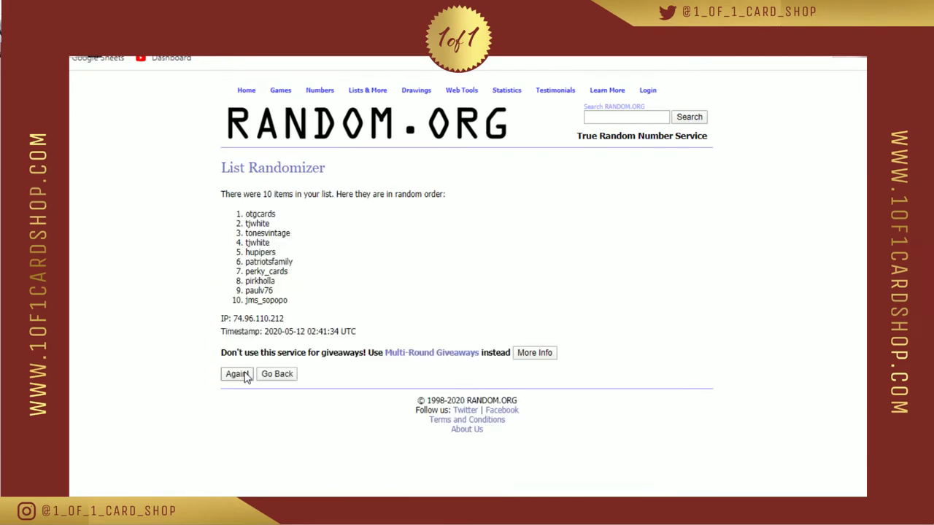
click(241, 375)
click(236, 398)
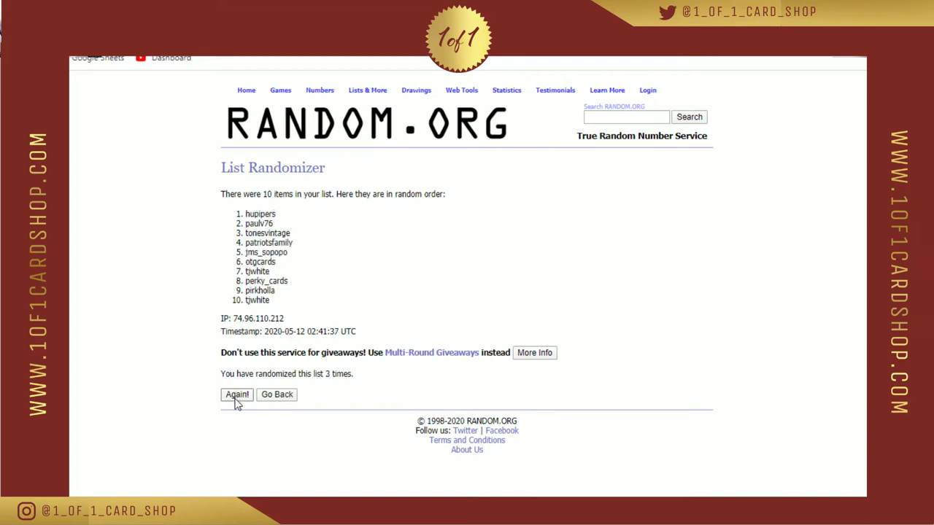
click(236, 397)
click(236, 397)
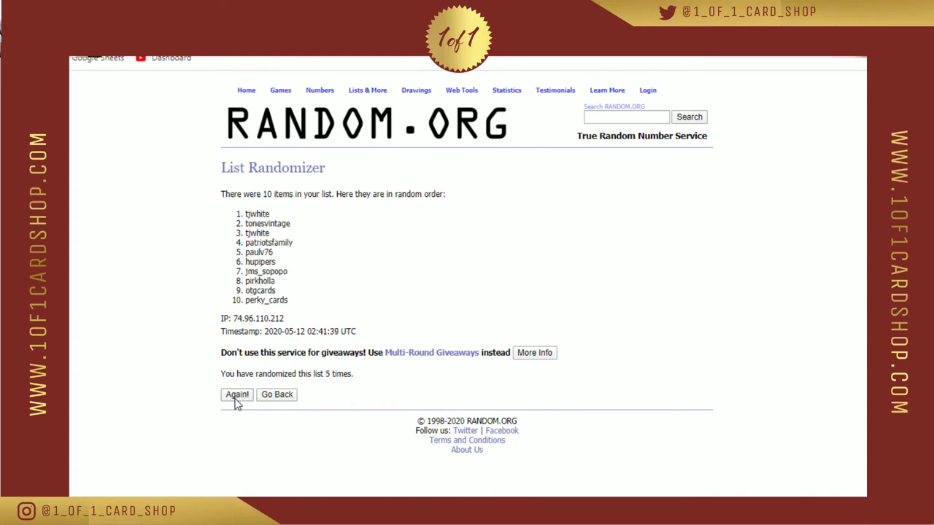
click(236, 398)
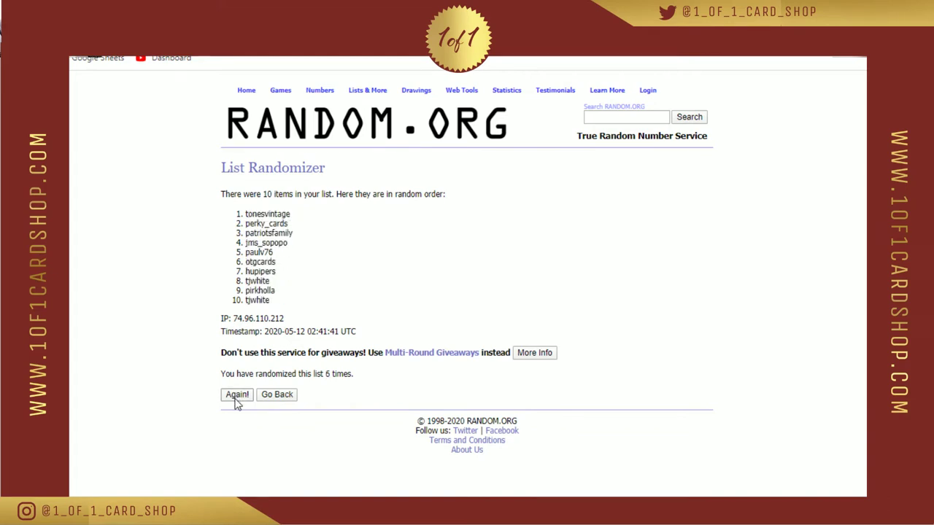
click(236, 397)
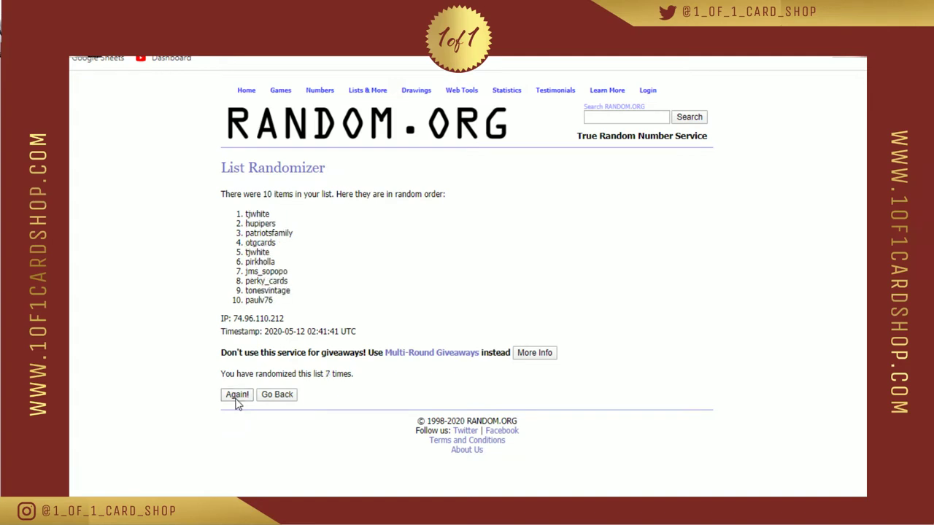
Step: Select the complete shuffled list and return to the spreadsheet
drag(284, 305, 212, 250)
click(269, 241)
drag(280, 305, 204, 222)
key(ctrl+Tab)
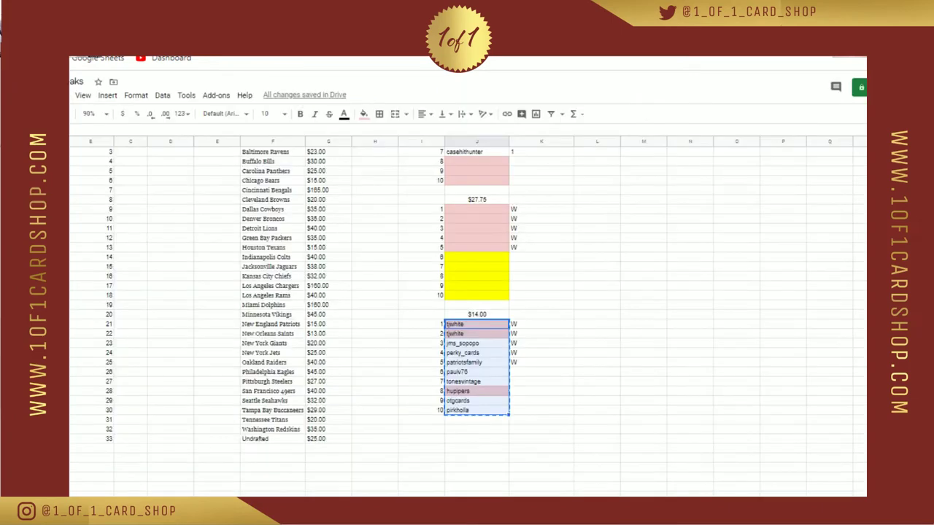
Step: Paste the shuffled order into the $14.00 block and copy its last five names into the side list
click(454, 328)
key(ctrl+v)
drag(496, 372, 498, 417)
scroll(569, 307, up, 5)
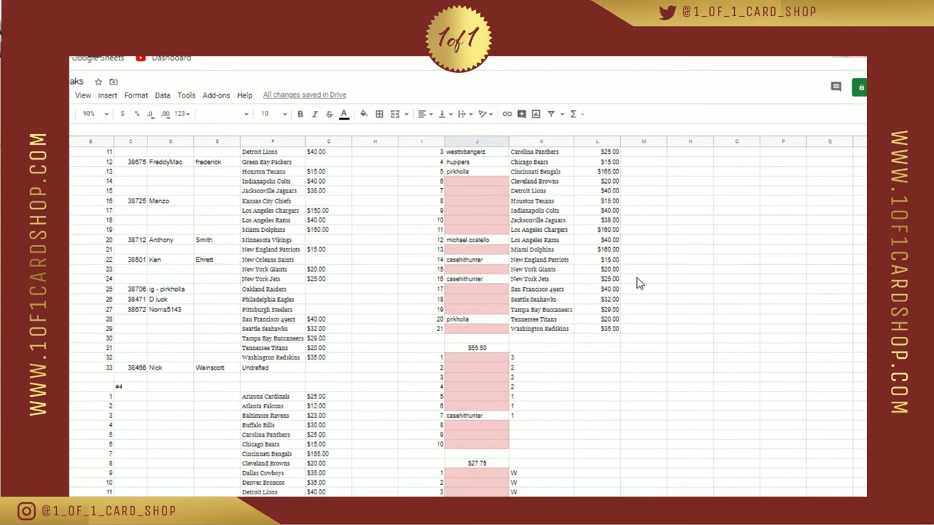
click(786, 280)
key(ctrl+v)
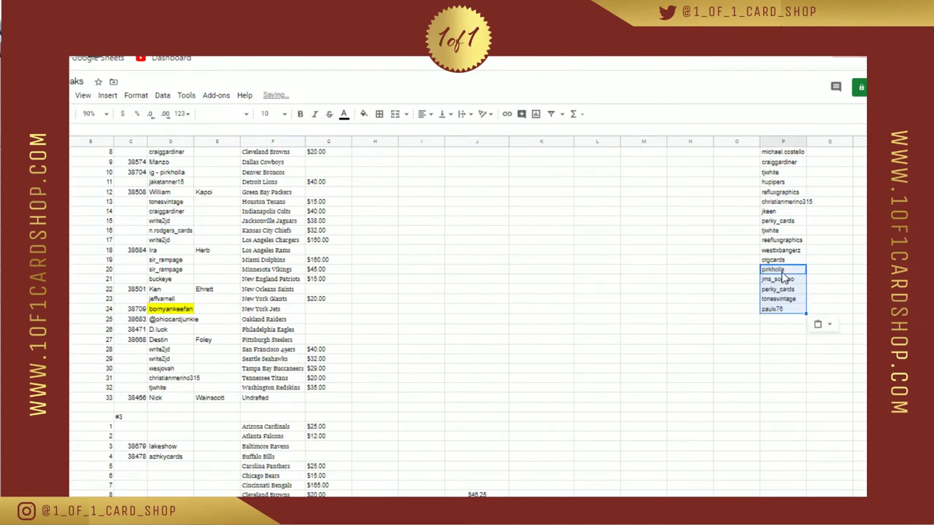
scroll(692, 306, down, 10)
Step: Move the first five shuffled names into spots 6–10 of the $27.75 block and delete the $14.00 header
drag(503, 362, 504, 402)
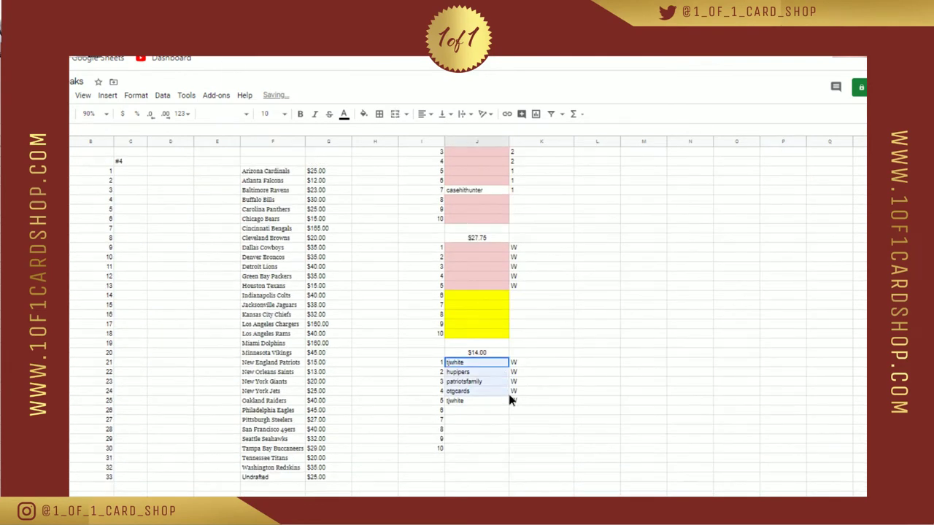
key(ctrl+c)
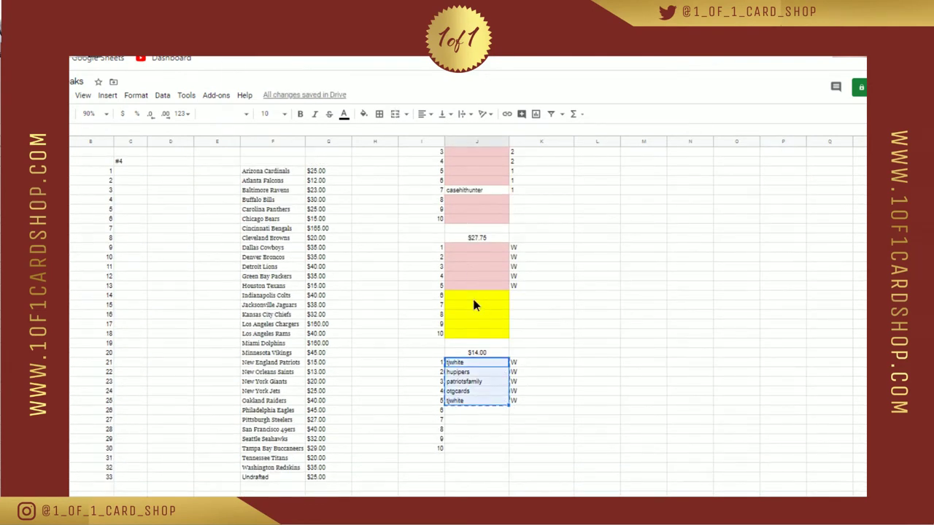
click(491, 294)
key(ctrl+v)
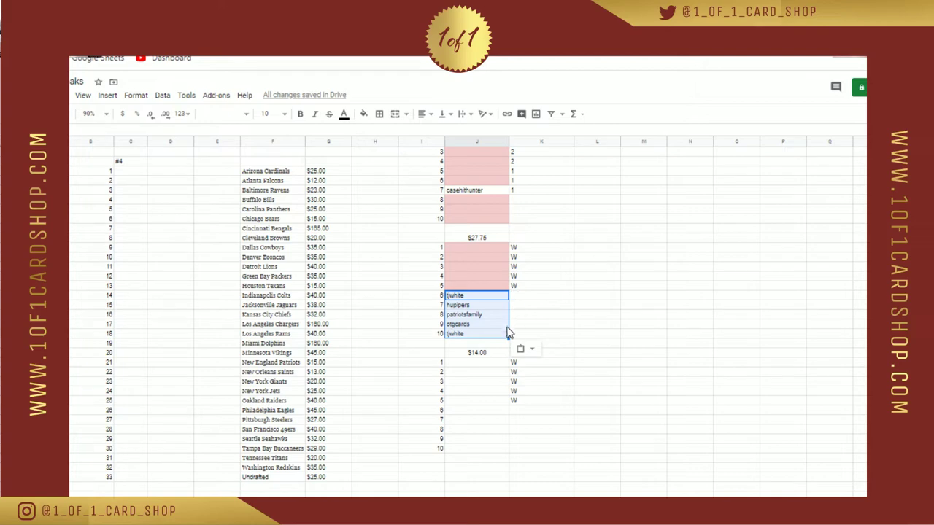
click(493, 353)
key(Delete)
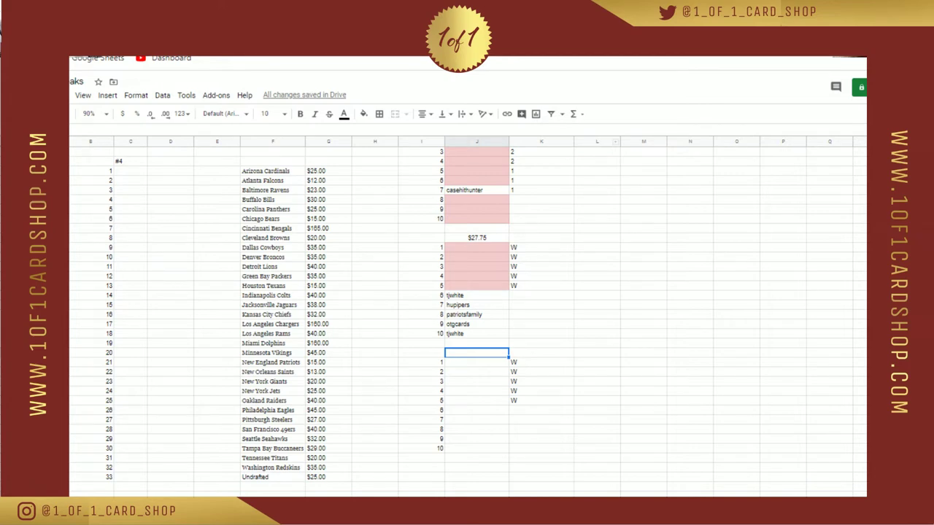
Step: Enter the buyer's username in spot 2 (J10) of the $27.75 block
click(471, 259)
text(jm)
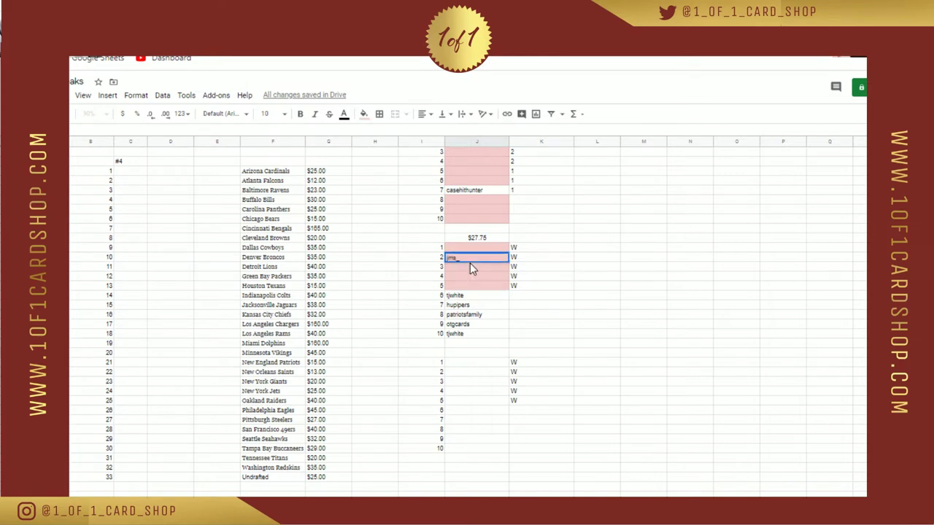
text(s_sopopo)
key(Return)
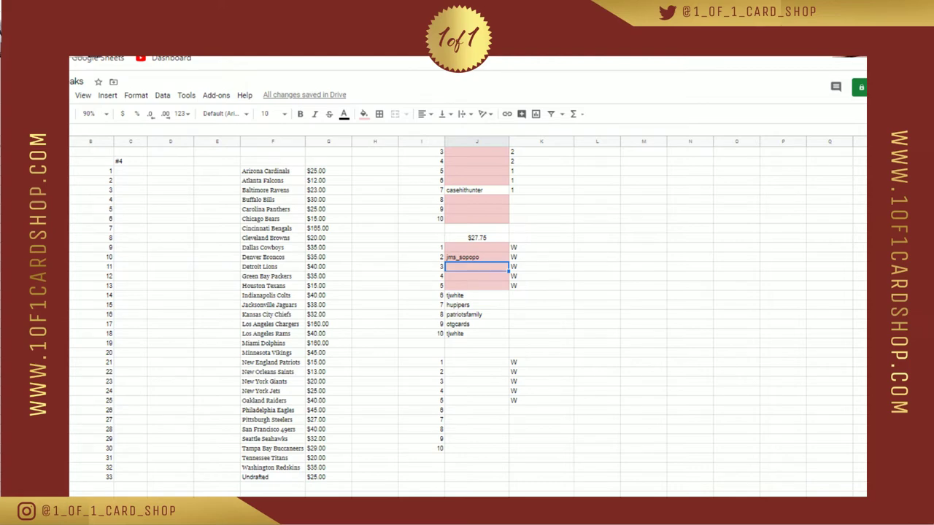
scroll(438, 321, up, 1)
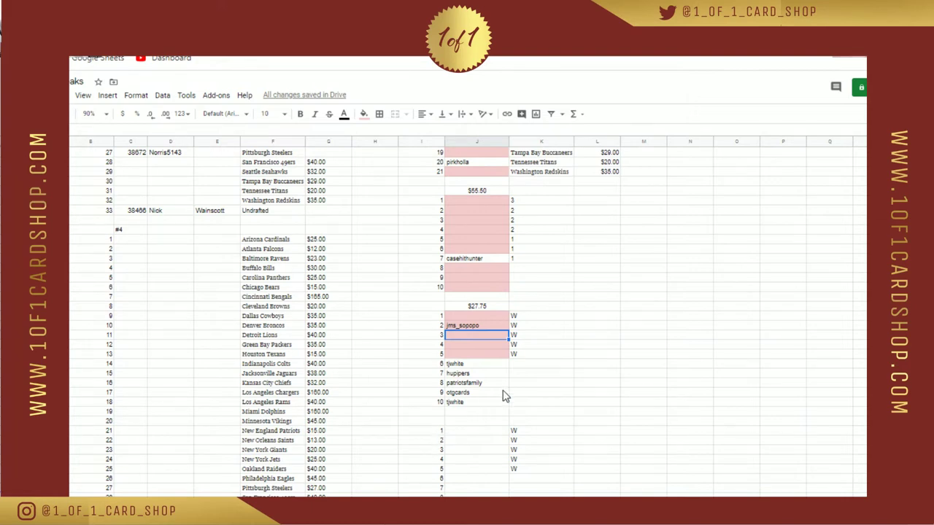
scroll(489, 380, down, 3)
Step: Set the next tier's header (J20) to =111/10, giving an $11.10 price
click(466, 326)
double_click(466, 325)
text(=)
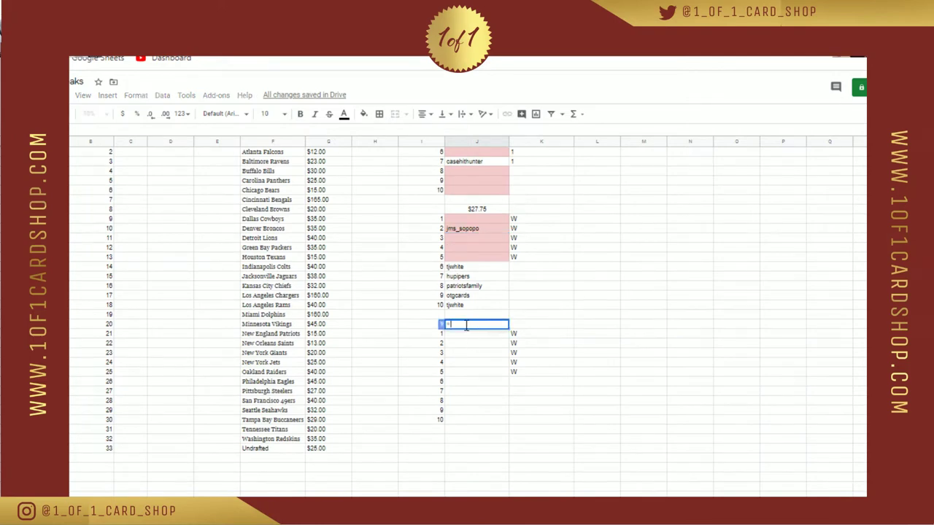
text(27.75)
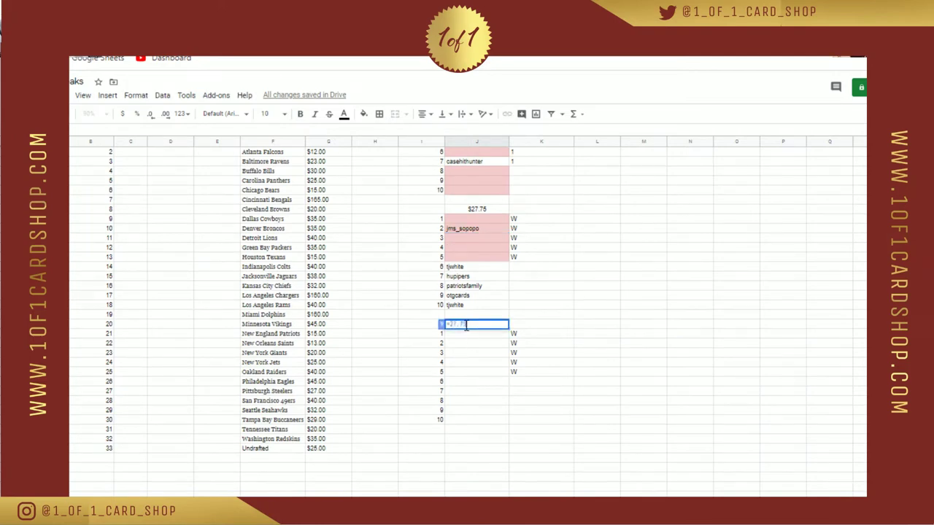
text(-4)
key(Return)
click(466, 326)
text(=111/10)
key(Return)
Step: Delete the W mark beside spot 5 (K25)
key(Down)
key(Down)
key(Down)
key(Right)
key(Right)
key(Right)
key(Right)
key(Right)
key(Right)
key(Right)
key(Right)
key(Right)
key(Right)
key(Right)
key(Right)
key(Right)
key(Right)
key(Right)
key(Right)
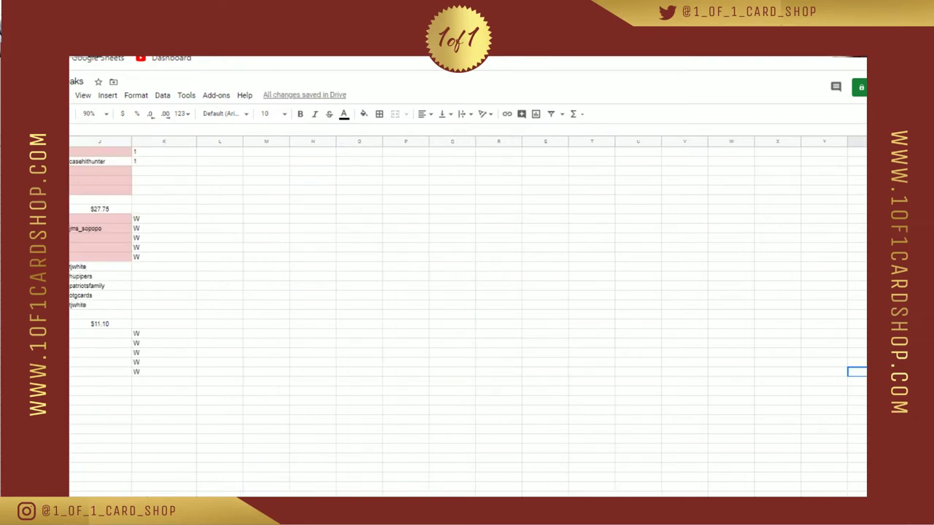
click(545, 494)
scroll(467, 313, left, 5)
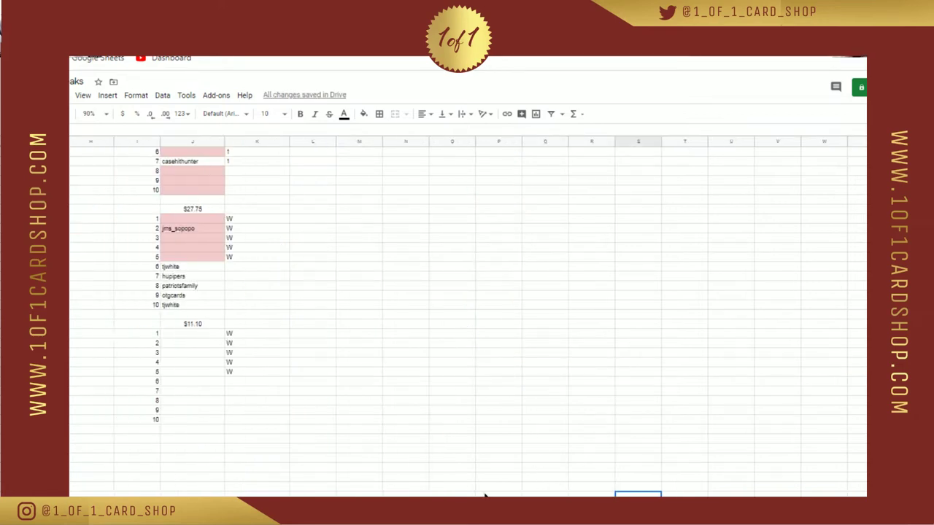
click(388, 372)
key(Delete)
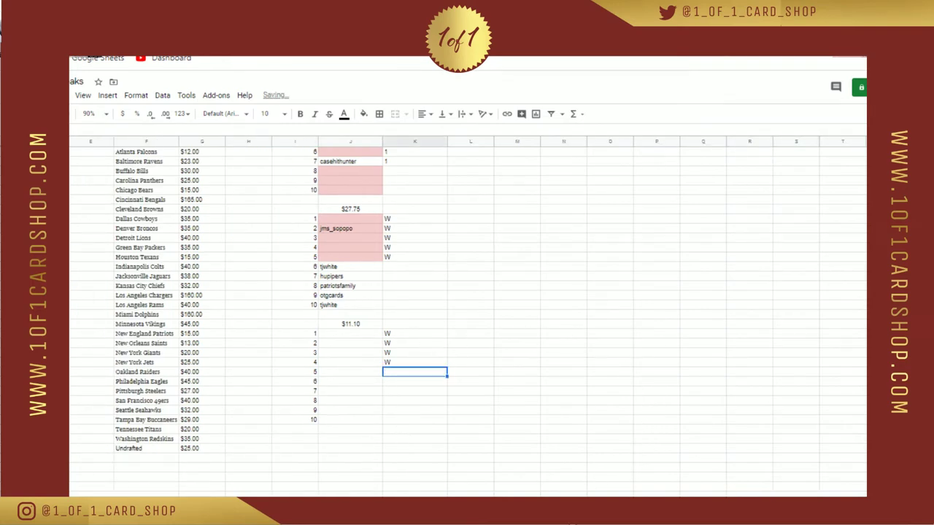
Step: Shade all ten spots of the $11.10 block (J21:J30) light pink
scroll(467, 313, left, 4)
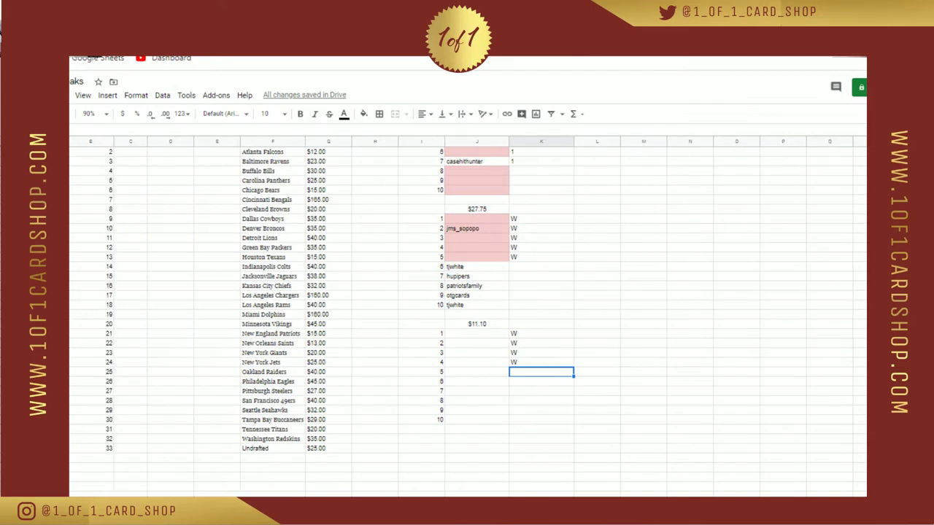
scroll(429, 412, down, 2)
drag(477, 256, 470, 352)
click(363, 114)
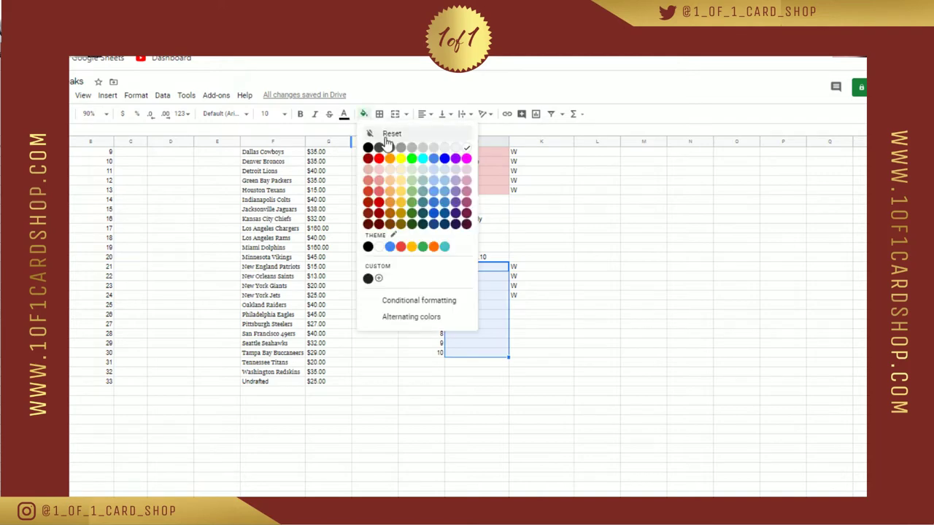
click(380, 176)
click(542, 281)
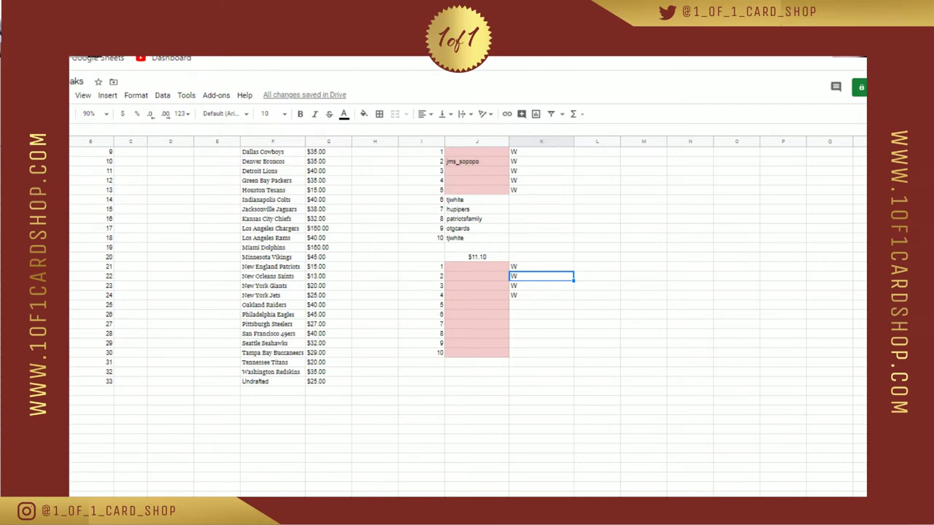
click(507, 315)
Step: Enter the same buyer's username in spots 6 and 4 of the $11.10 block
text(bucket)
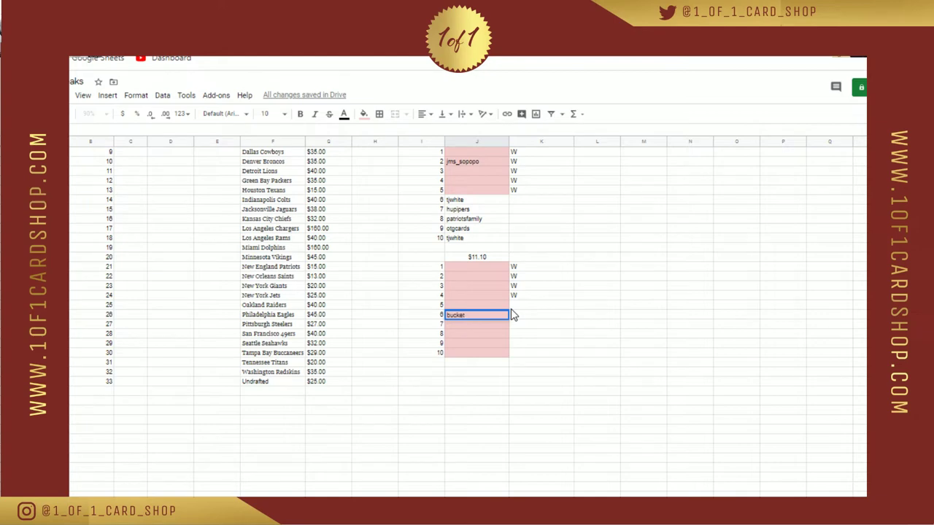
key(BackSpace)
text(ye)
key(Return)
key(Up)
key(Up)
key(Up)
text(buckeye)
key(Return)
key(Down)
key(Down)
key(Down)
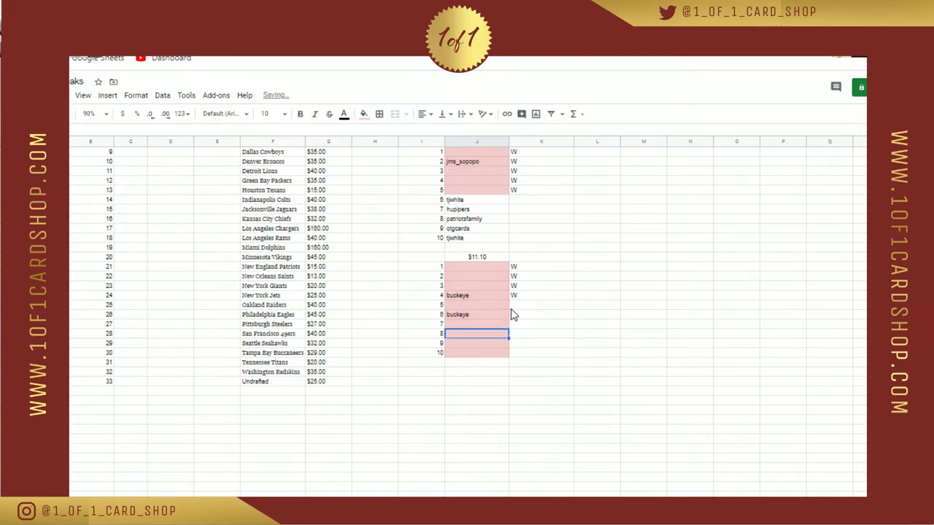
Step: Enter another buyer's username in spot 8 and copy it into spot 5
text(perk)
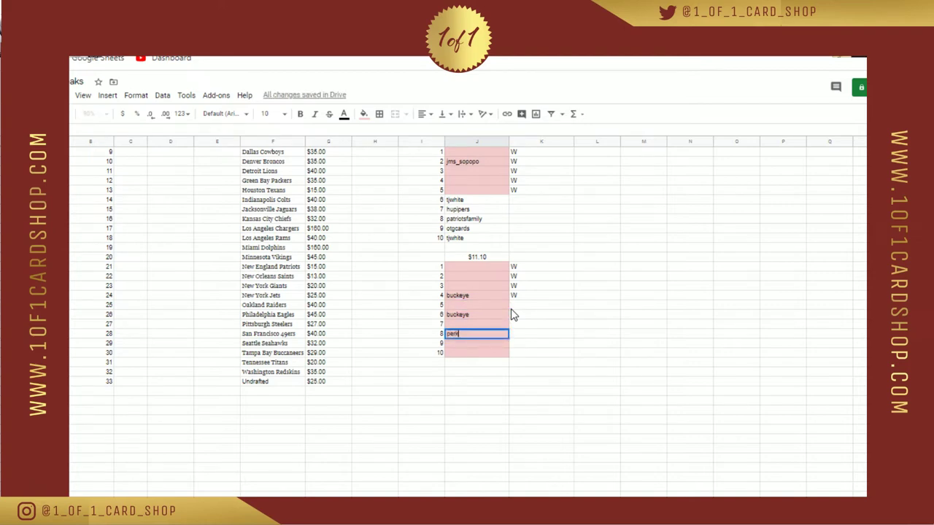
text(y_cards)
key(Return)
key(Up)
key(ctrl+c)
key(Up)
key(Up)
key(Up)
key(ctrl+v)
key(Down)
key(Down)
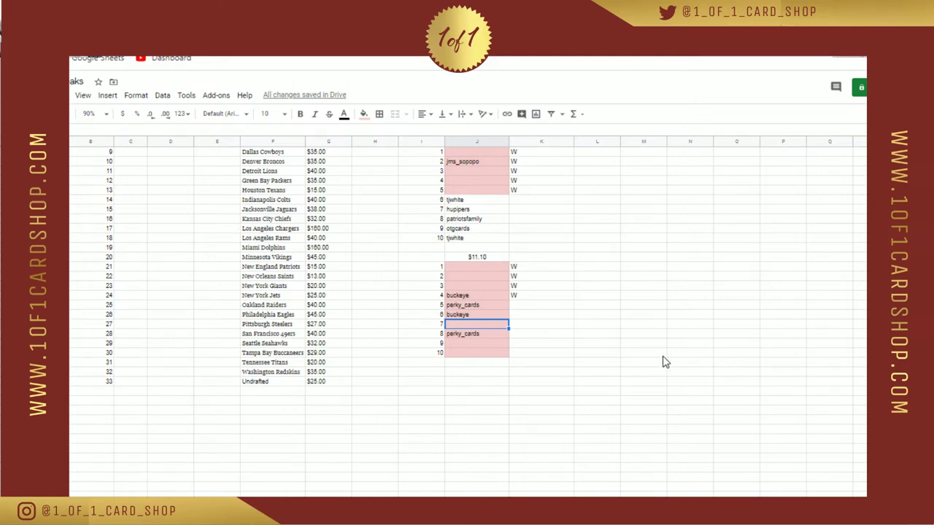
Step: Enter a buyer's username in spot 7 and paste it into spot 9
text(pir)
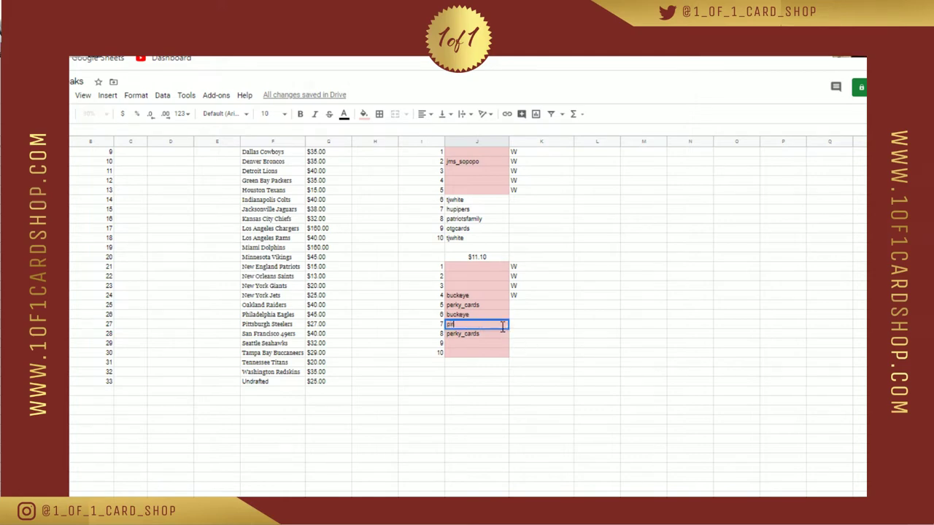
text(kholla)
key(Return)
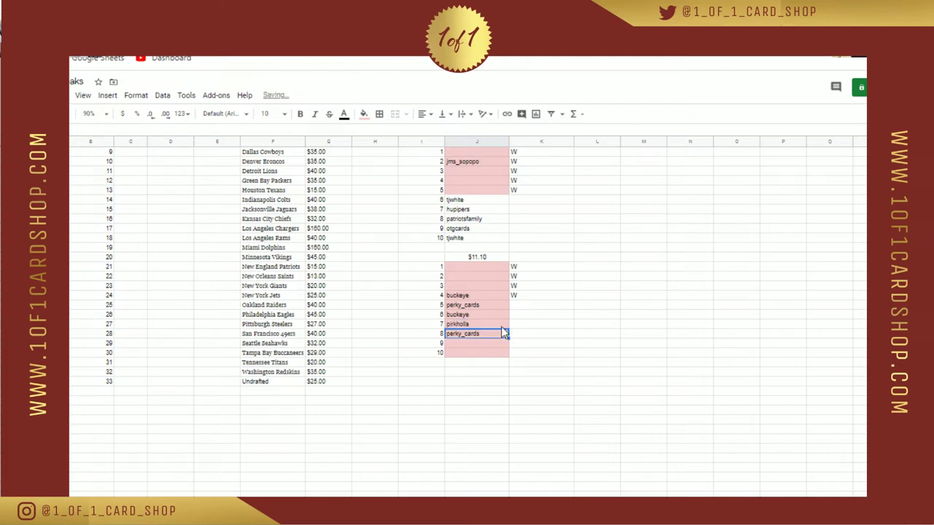
key(Down)
key(ctrl+v)
key(Down)
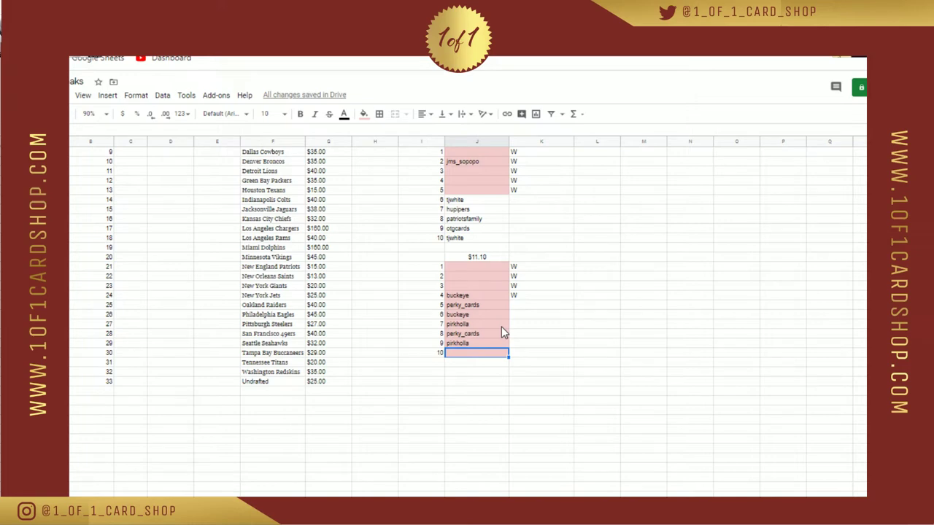
Step: Enter another buyer's username in spot 10 and copy it into spot 2
key(Return)
key(Up)
key(ctrl+c)
key(Up)
key(Up)
key(Up)
key(Up)
key(Up)
key(Up)
key(Up)
key(Up)
key(ctrl+v)
key(Down)
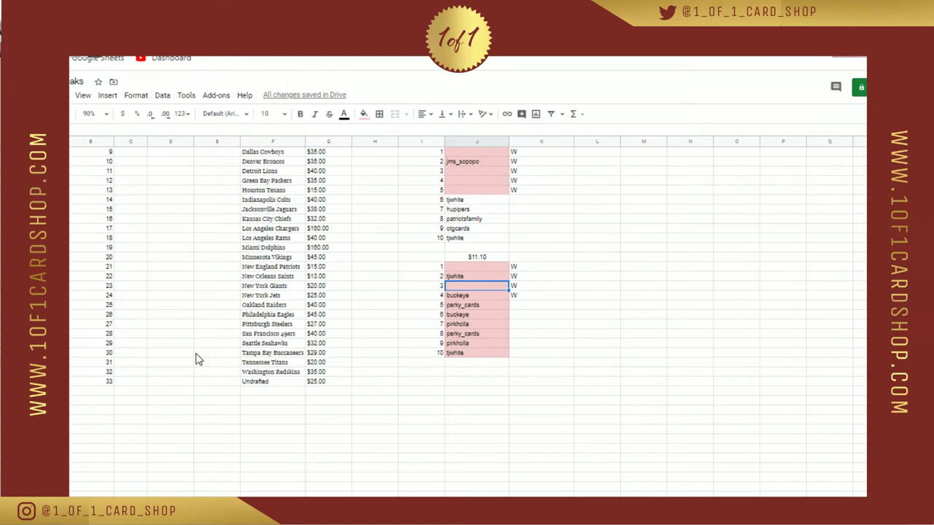
Step: Reset the fill of spot 2 (J10) in the $27.75 block to none
click(479, 163)
click(364, 114)
click(376, 132)
click(597, 257)
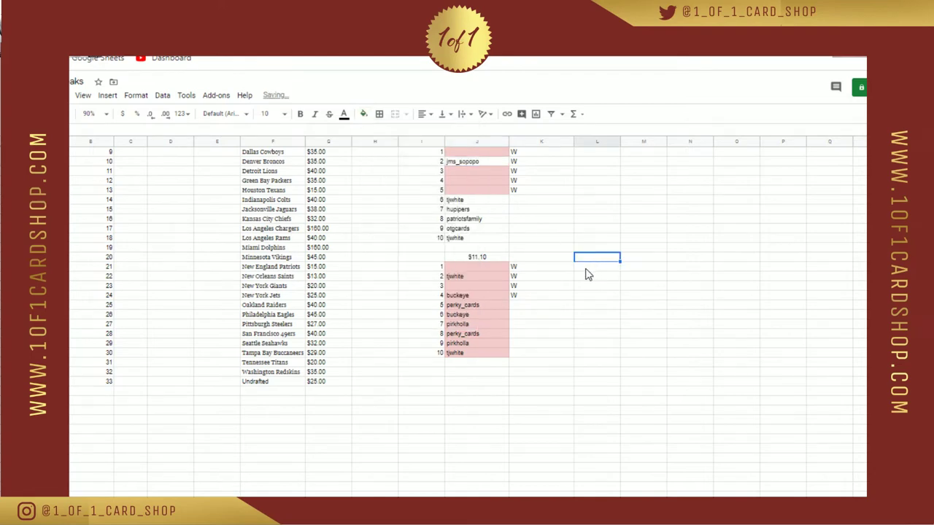
Step: Reset the fill of spots 5 and 8 (J25, J28) in the $11.10 block to none
drag(456, 269, 452, 399)
click(541, 372)
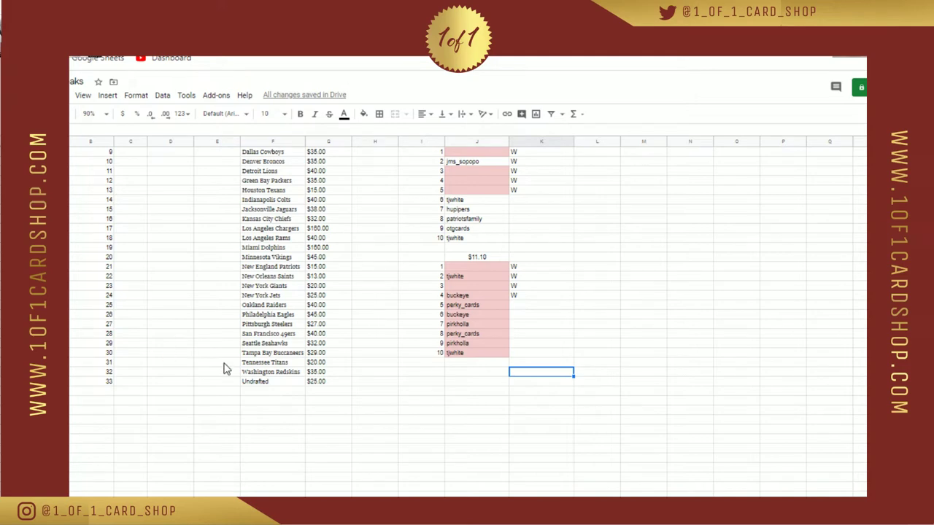
click(497, 336)
ctrl+click(478, 304)
click(363, 113)
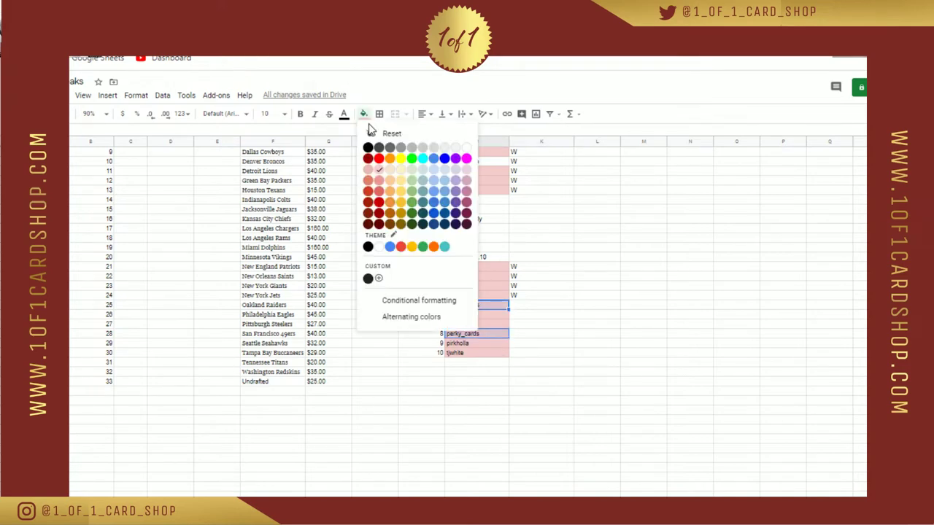
click(374, 130)
click(434, 192)
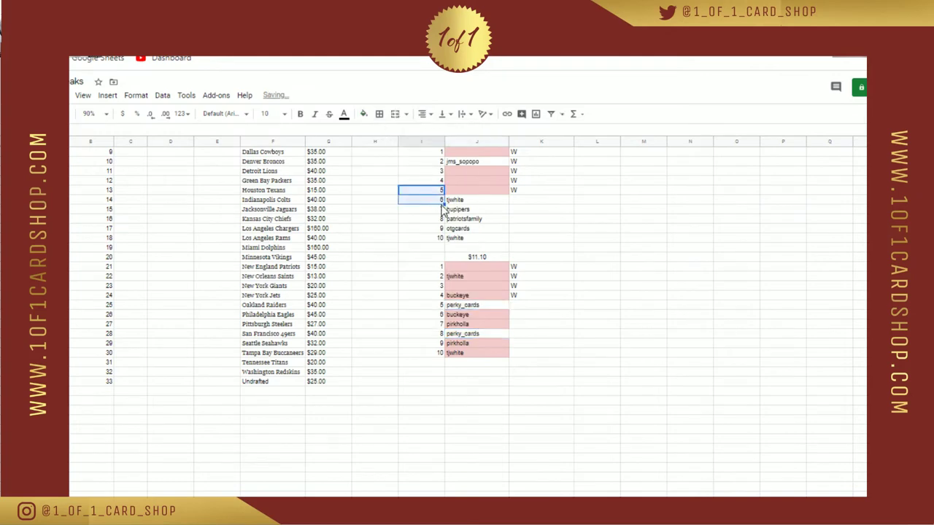
Step: Enter a buyer's username in spot 3 (J23) of the $11.10 block
drag(472, 267, 467, 327)
click(467, 315)
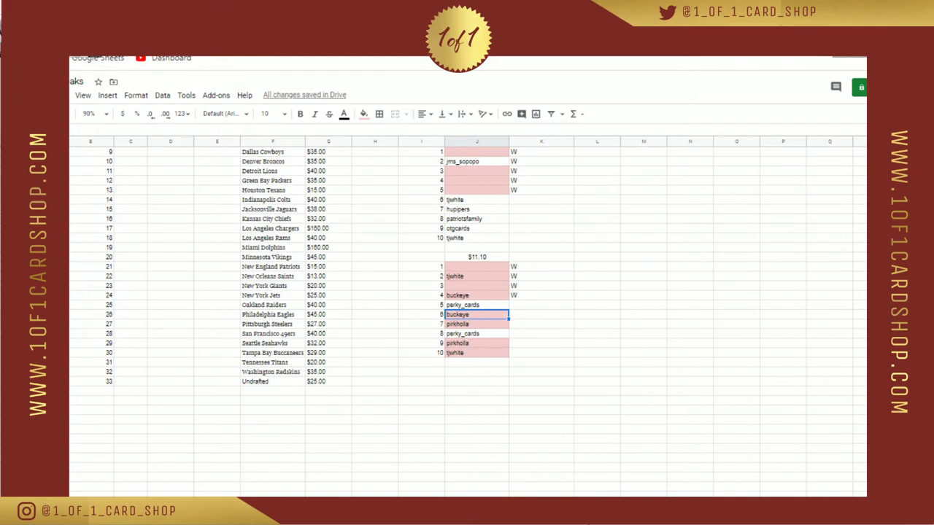
click(485, 279)
click(487, 285)
text(jms)
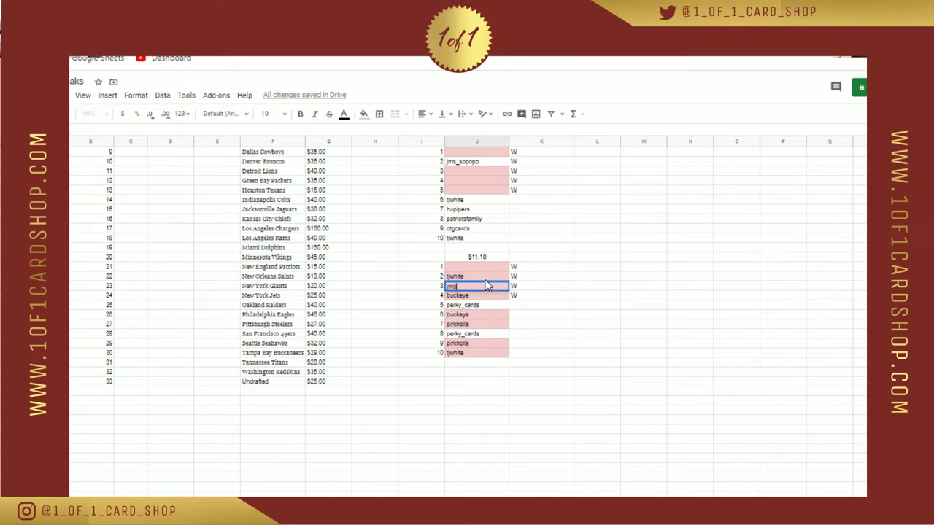
text(_sopop)
text(o)
key(Return)
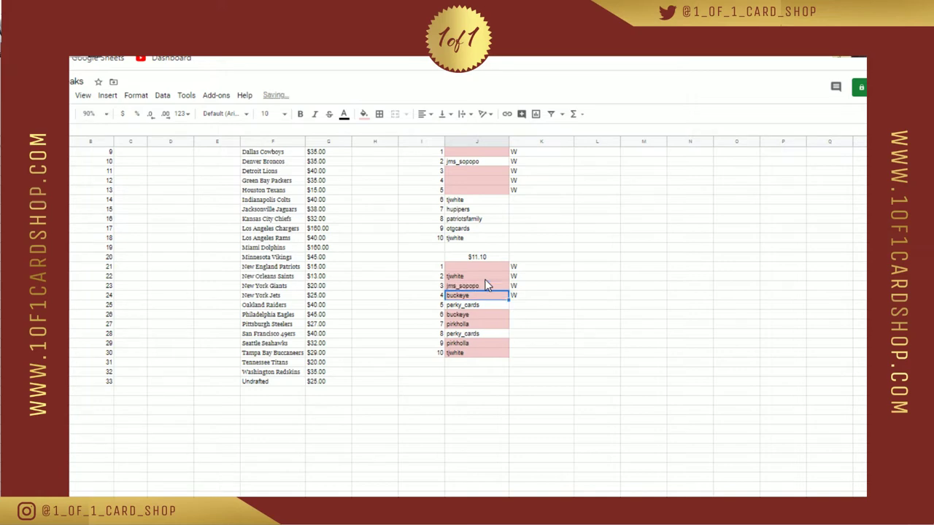
Step: Enter another buyer's username in spot 1 (J21), completing all ten spots
click(502, 265)
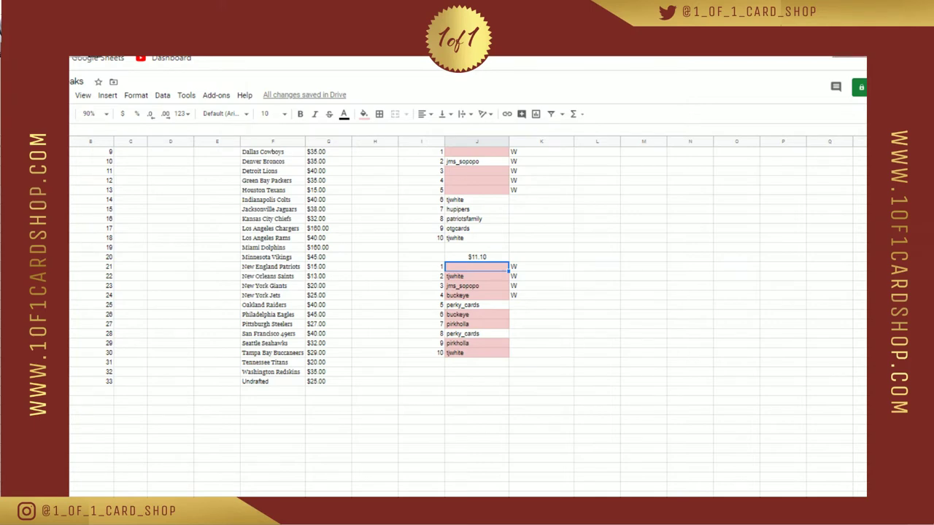
text(MANZO)
key(Return)
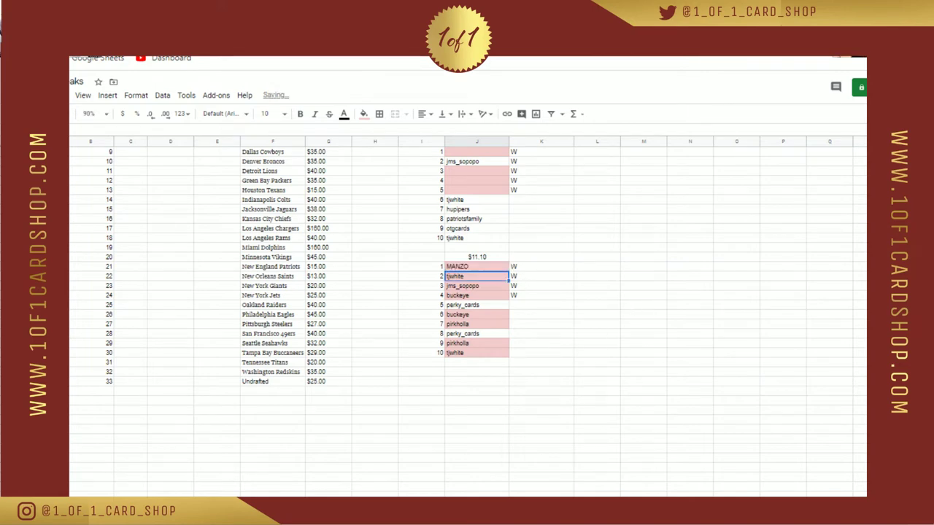
scroll(461, 264, up, 2)
scroll(461, 264, down, 1)
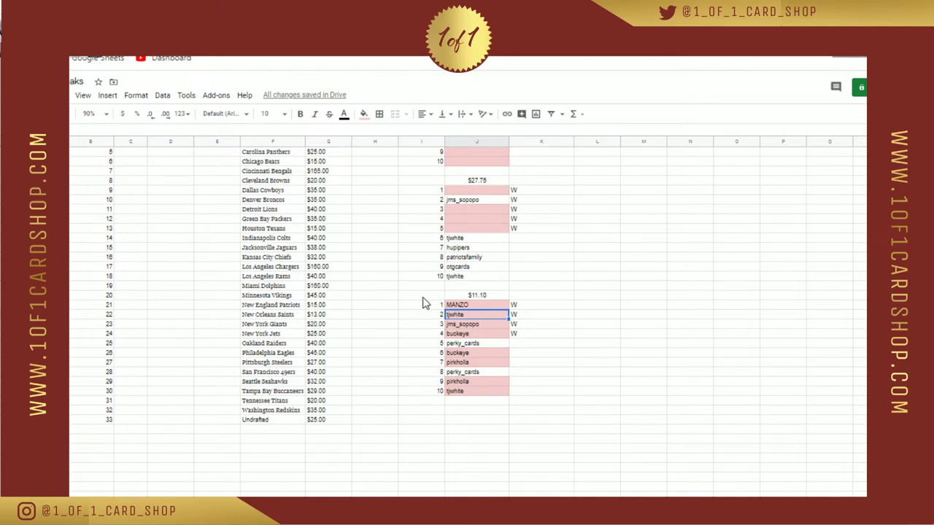
Step: Reset the fill colour of spots 4, 6, 7 and 9 to remove their pink
click(463, 363)
ctrl+click(479, 380)
ctrl+click(468, 353)
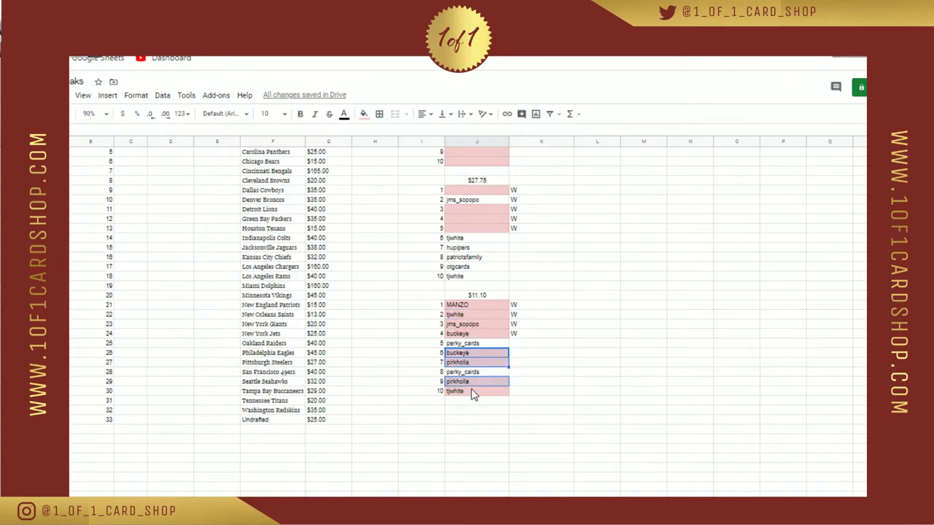
ctrl+click(461, 335)
ctrl+click(459, 335)
ctrl+click(460, 336)
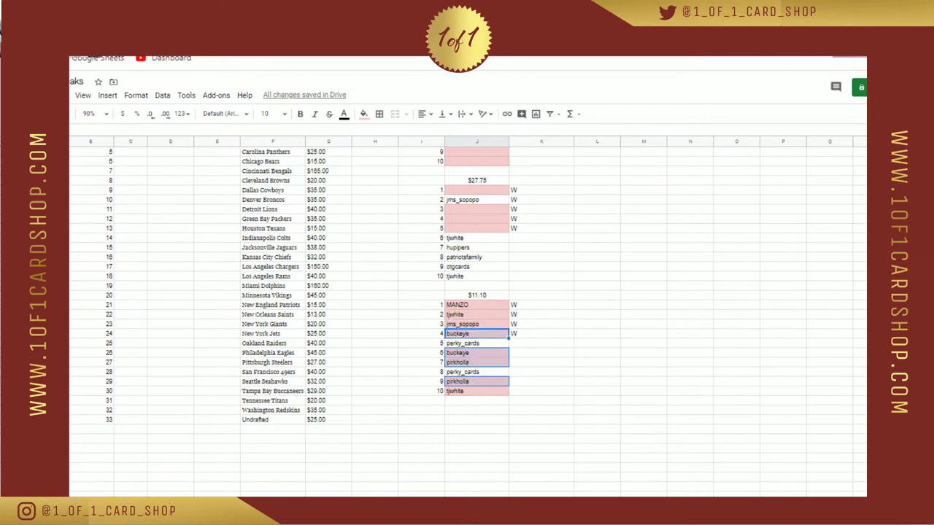
click(364, 115)
click(368, 134)
click(689, 248)
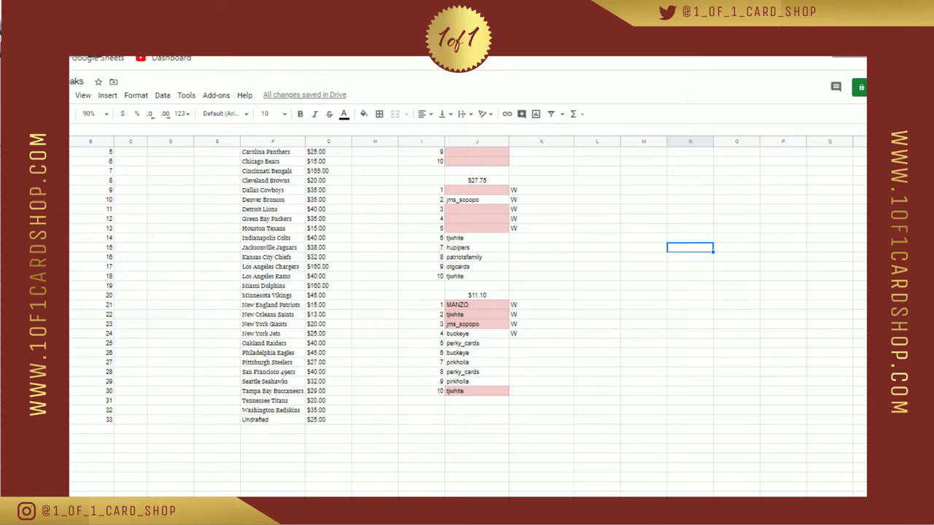
Step: Reset the fill colour of spots 2 and 10 to remove their pink
click(468, 316)
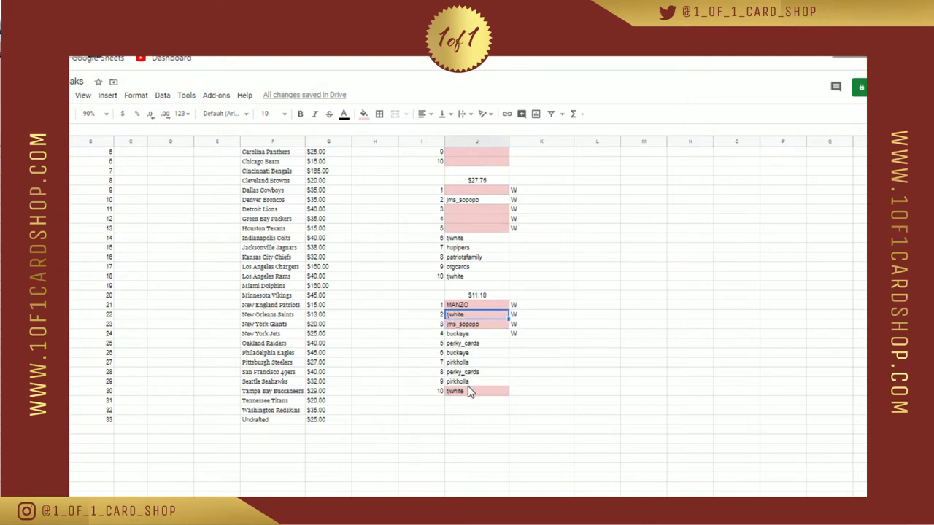
click(467, 391)
click(363, 114)
click(387, 133)
click(828, 286)
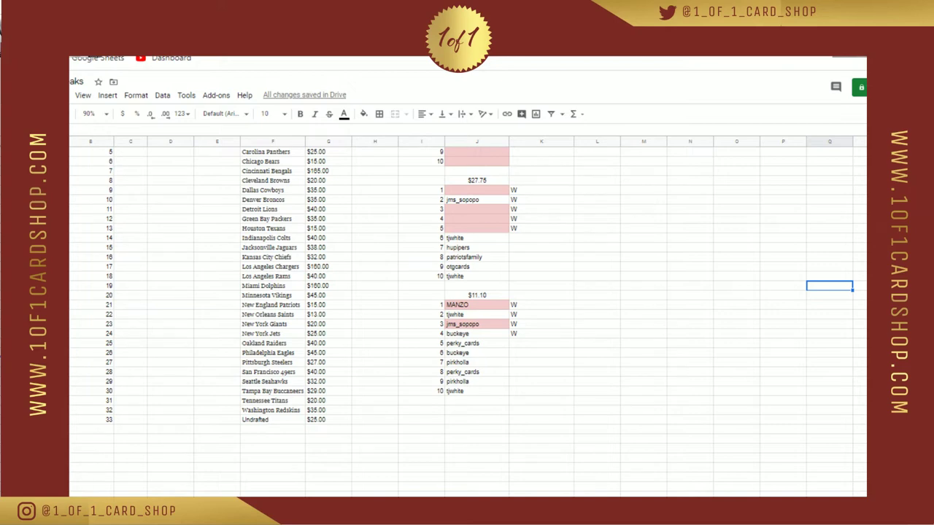
click(476, 327)
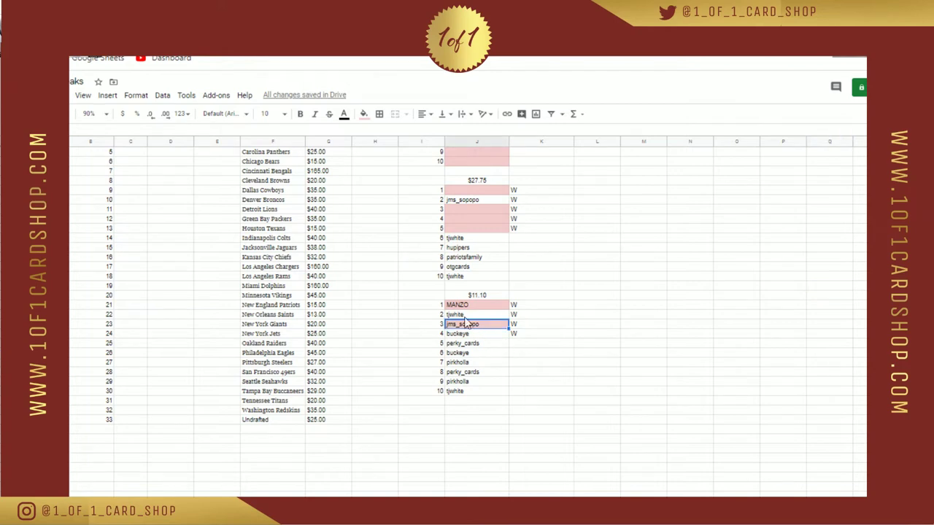
click(363, 114)
click(367, 130)
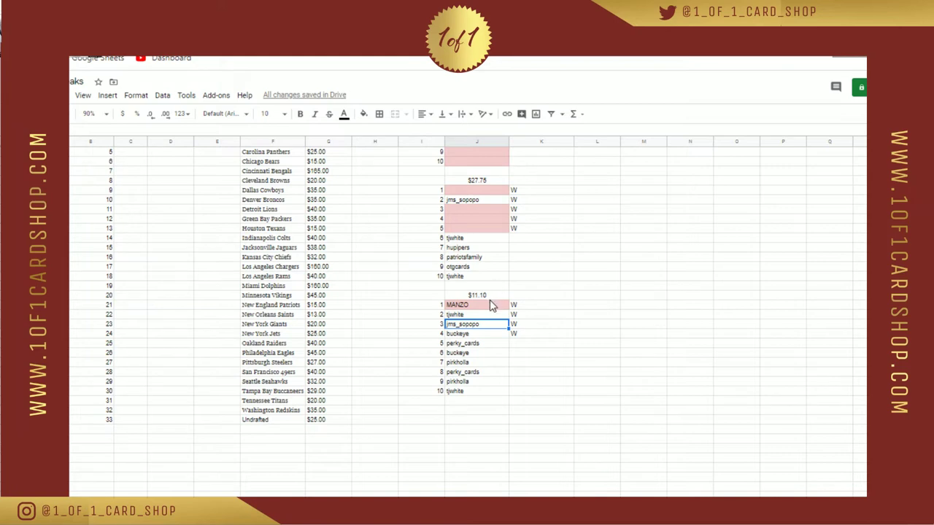
drag(489, 308, 474, 392)
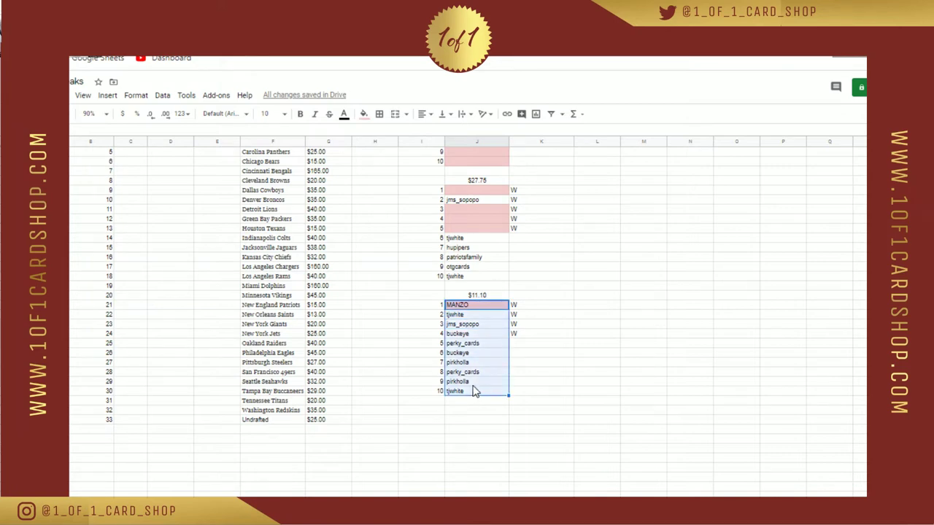
Step: Copy the $11.10 names and paste them into a fresh RANDOM.ORG List Randomizer
key(ctrl+c)
key(ctrl+Tab)
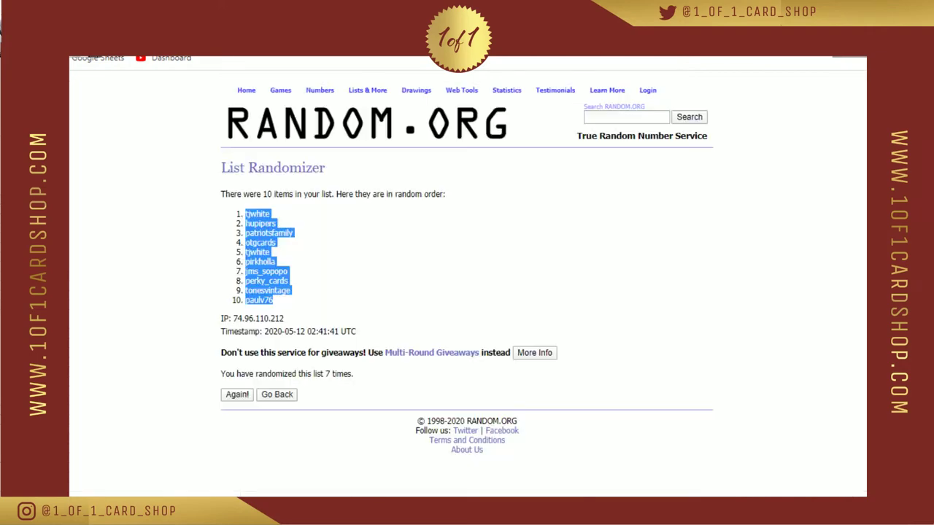
click(364, 104)
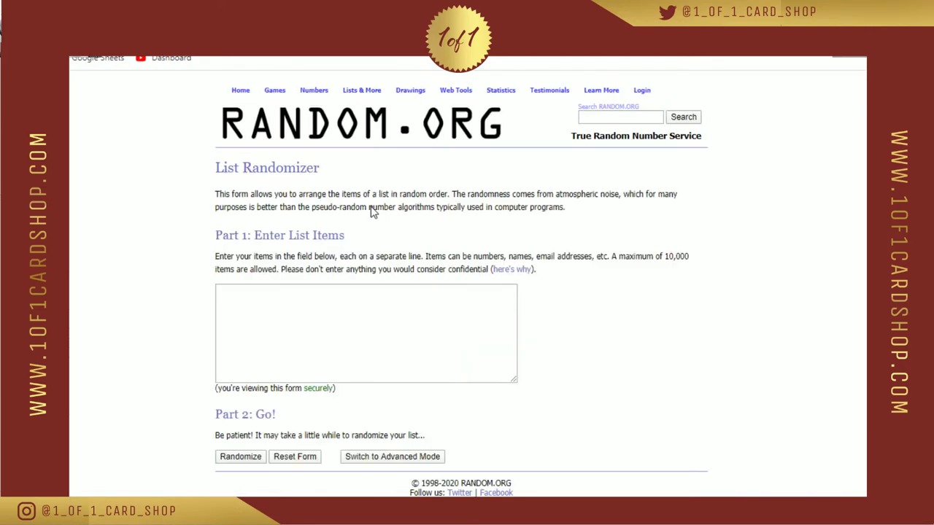
click(356, 295)
key(ctrl+v)
Step: Randomize the list seven times and select the final shuffled order
click(251, 458)
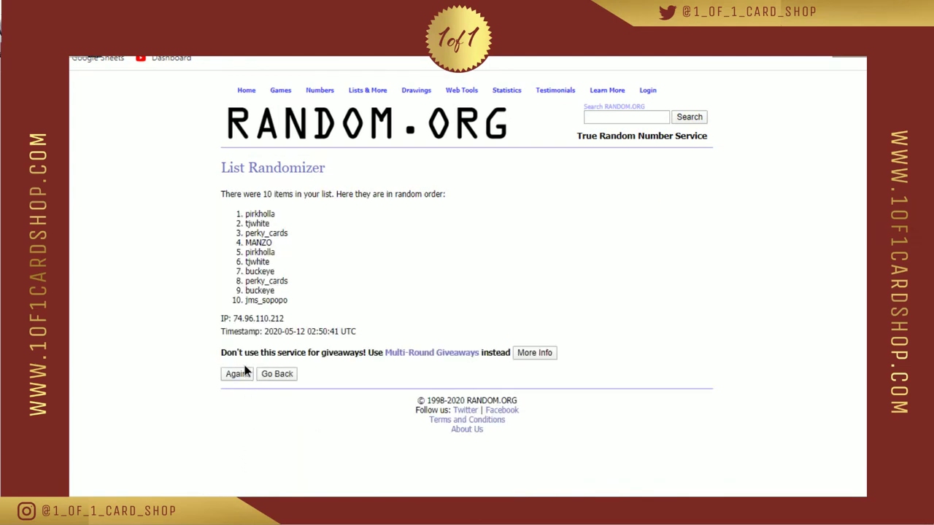
click(245, 379)
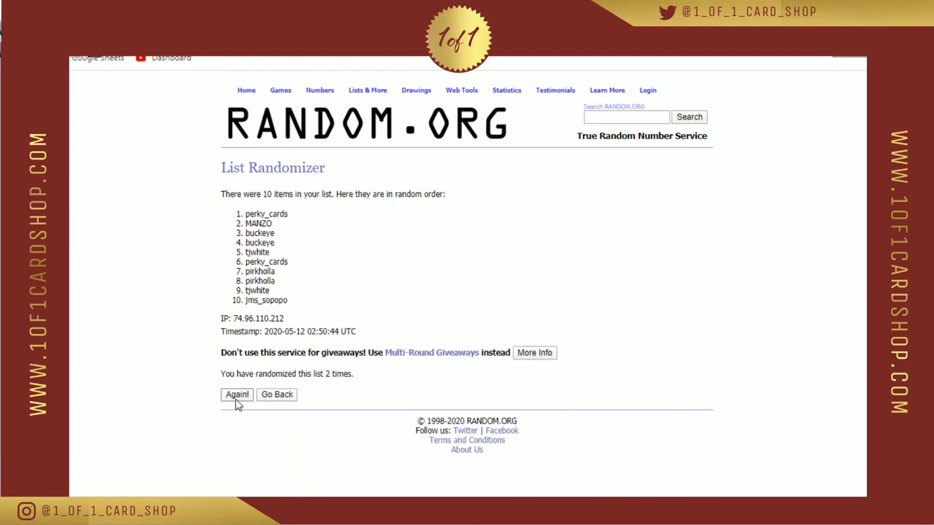
click(236, 397)
click(235, 398)
click(236, 398)
click(235, 399)
click(235, 398)
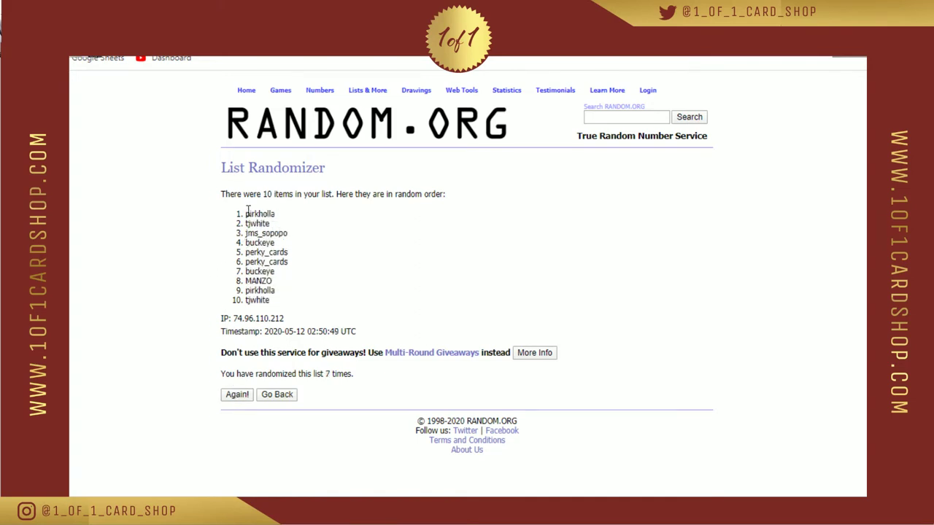
drag(274, 302, 205, 208)
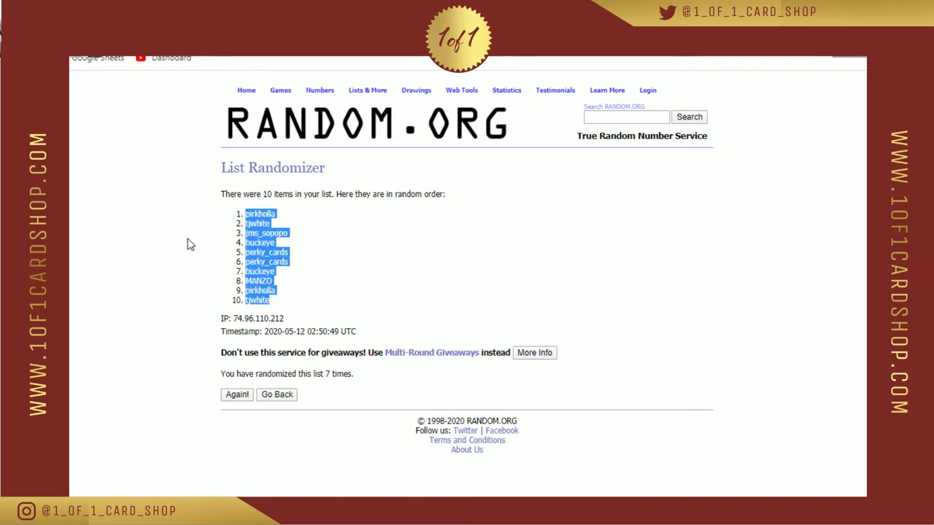
key(ctrl+Tab)
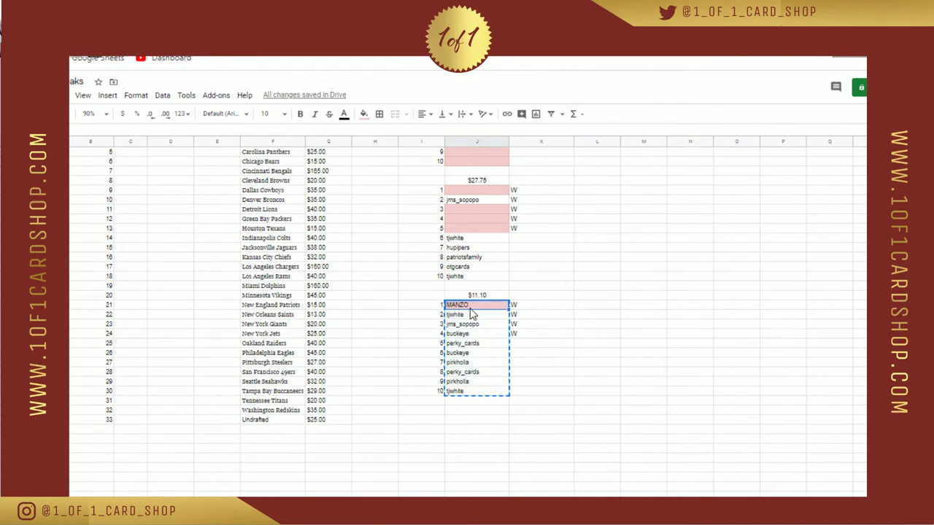
Step: Paste the shuffled order into J21:J30 and copy its first three winners to $27.75 spots 3–5
key(ctrl+v)
drag(470, 305, 476, 324)
key(ctrl+c)
click(470, 212)
key(ctrl+v)
Step: Put the fourth winner, buckeye, in $27.75 spot 1 and copy all ten names
click(476, 333)
key(ctrl+c)
click(462, 191)
key(ctrl+v)
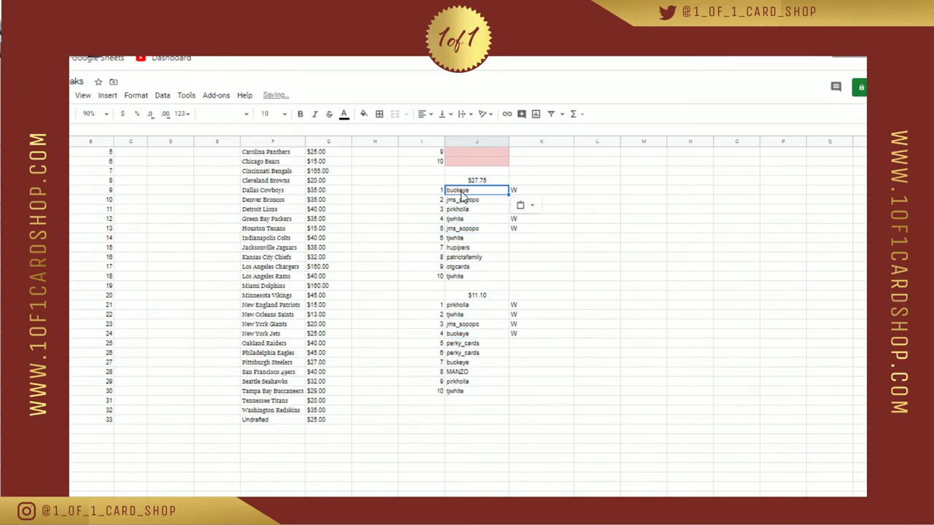
drag(462, 194, 463, 281)
key(ctrl+c)
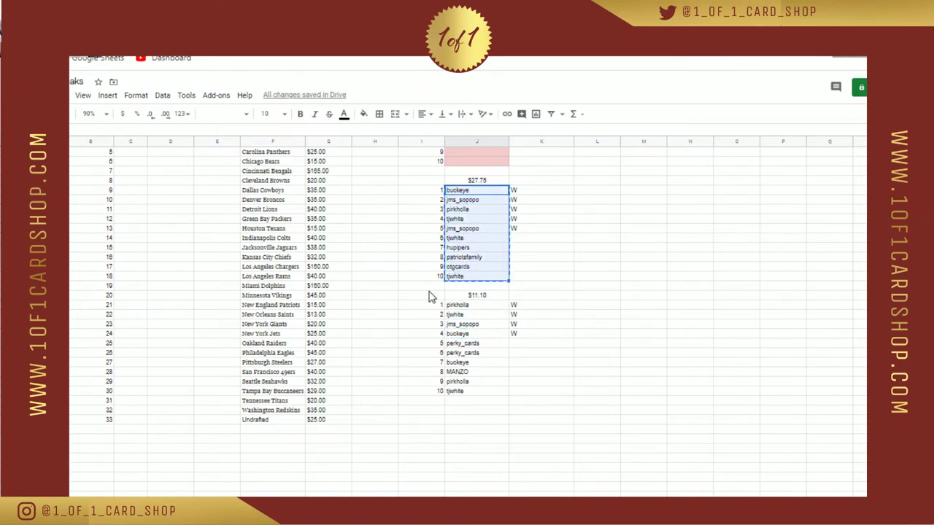
click(304, 59)
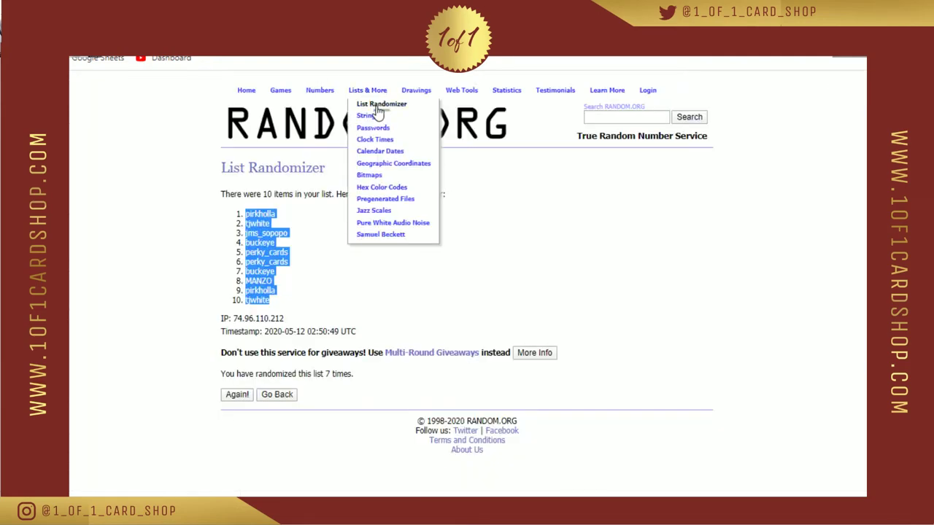
Step: Paste the $27.75 block's ten names into a new List Randomizer and randomize them
click(378, 105)
click(348, 326)
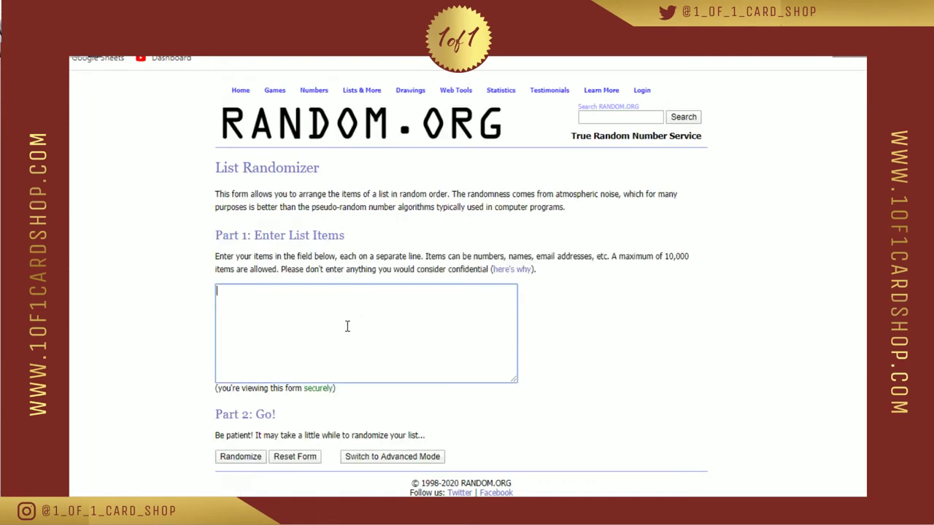
key(ctrl+v)
click(257, 456)
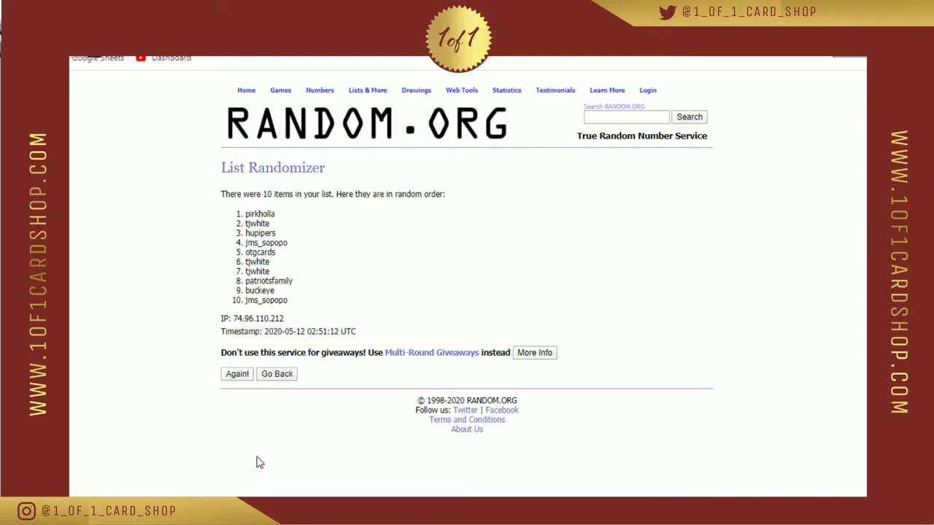
Step: Reshuffle six more times, for seven total, and select the resulting order
click(247, 375)
click(243, 403)
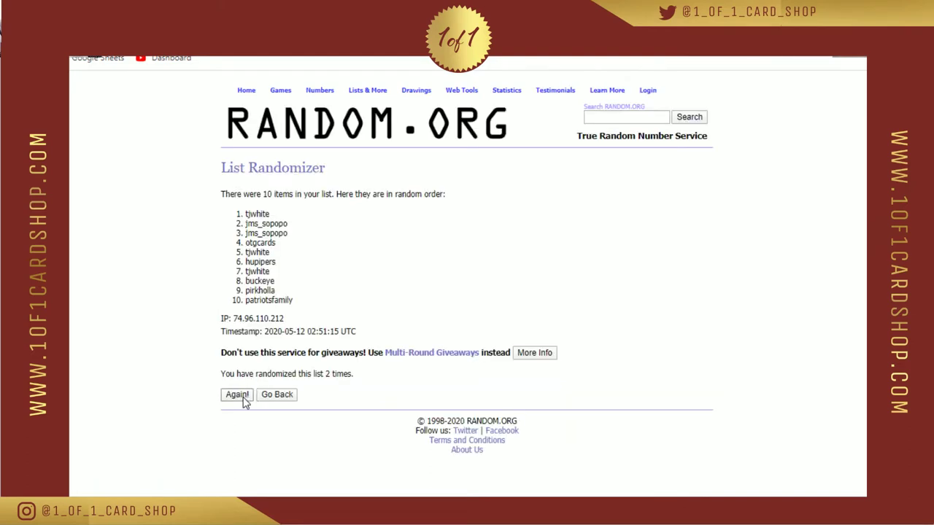
click(245, 403)
click(245, 403)
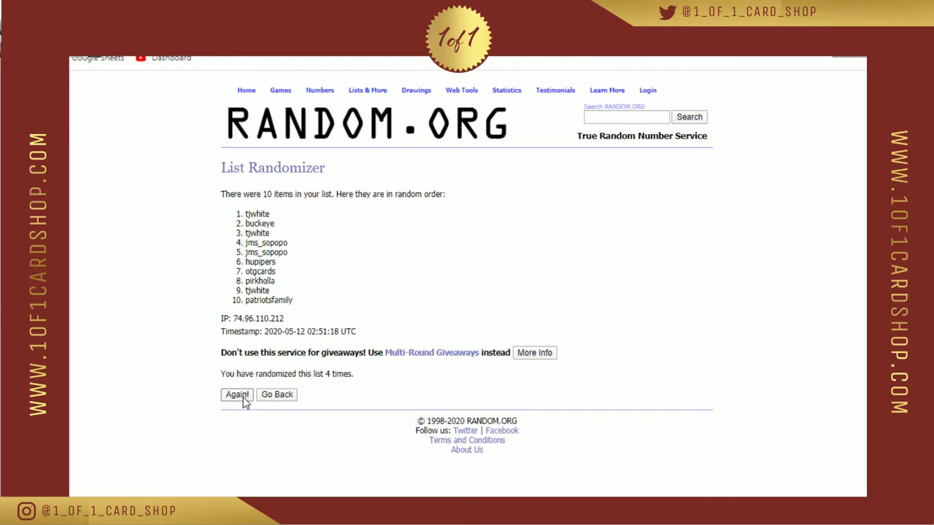
click(245, 404)
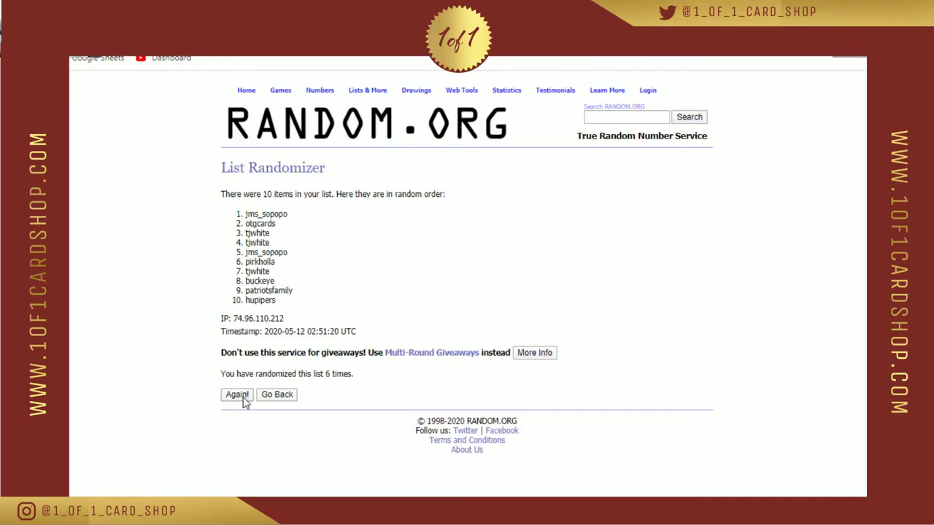
click(245, 403)
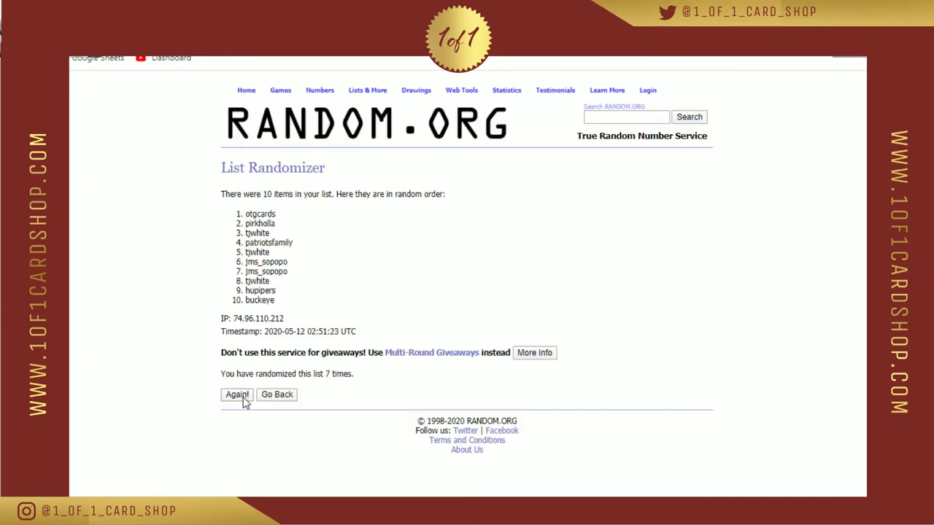
drag(280, 305, 218, 215)
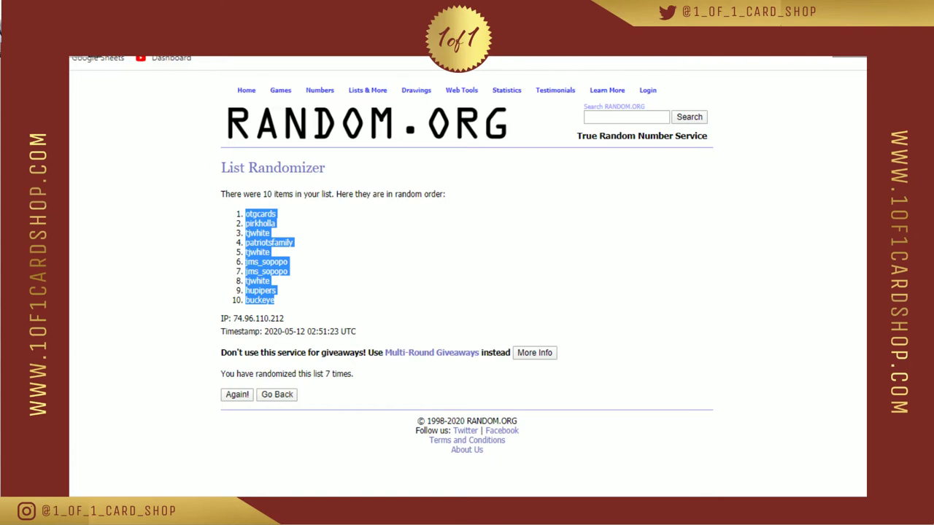
click(191, 44)
click(467, 187)
Step: Paste the shuffled order into the $27.75 block starting at J9
key(ctrl+v)
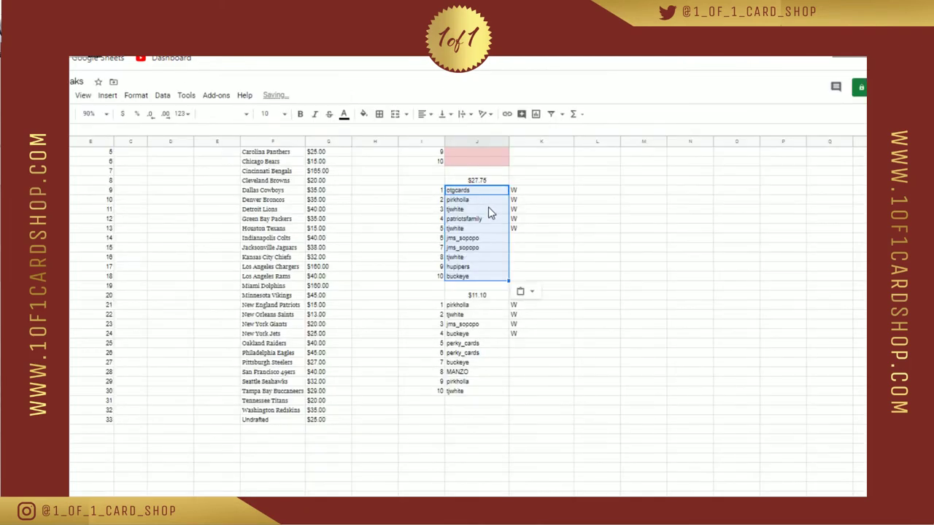
click(491, 210)
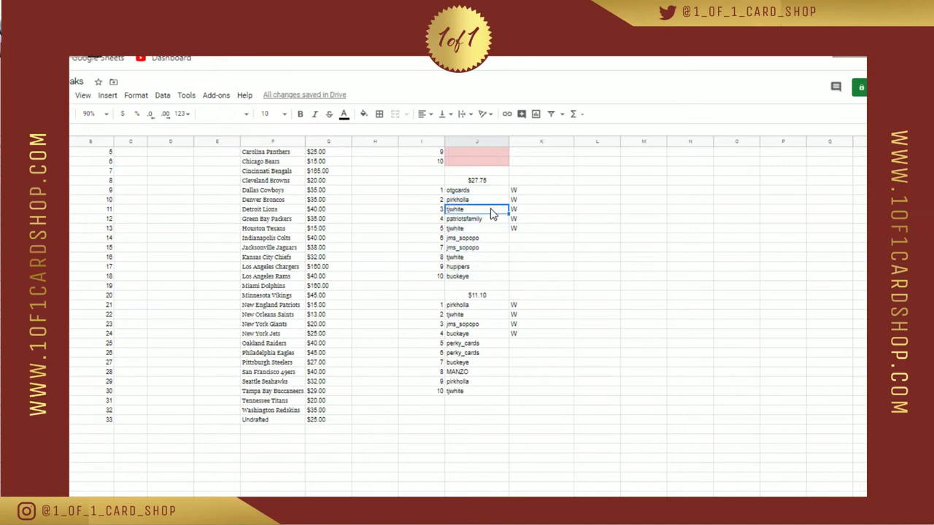
scroll(503, 219, up, 7)
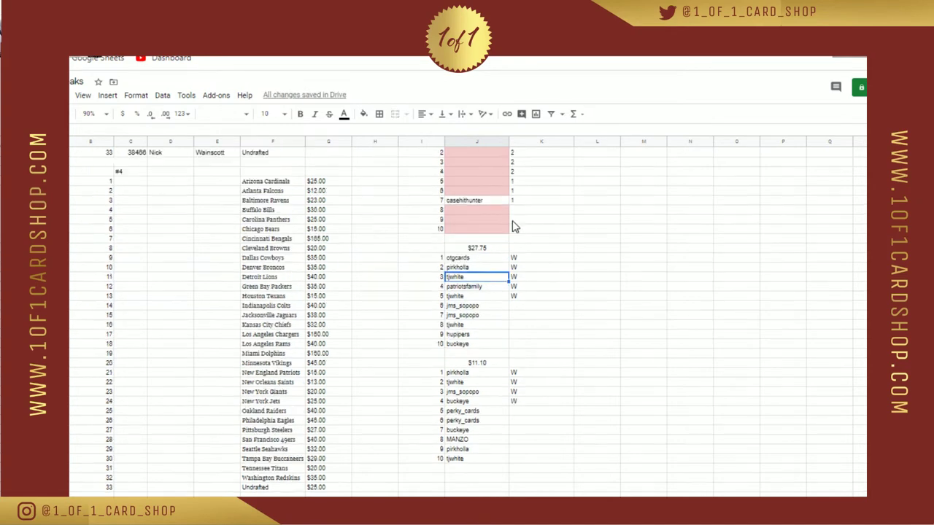
scroll(526, 264, down, 2)
drag(480, 330, 488, 369)
key(ctrl+c)
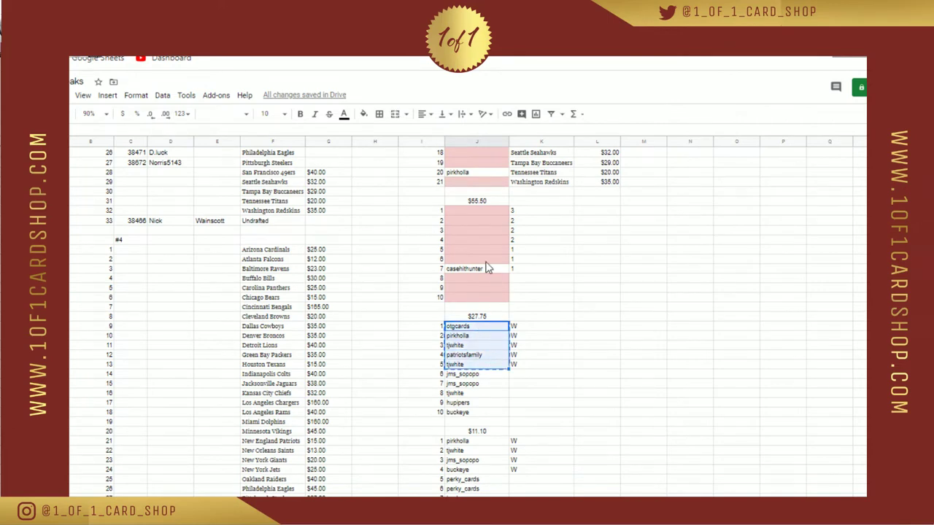
click(459, 212)
key(ctrl+v)
click(467, 307)
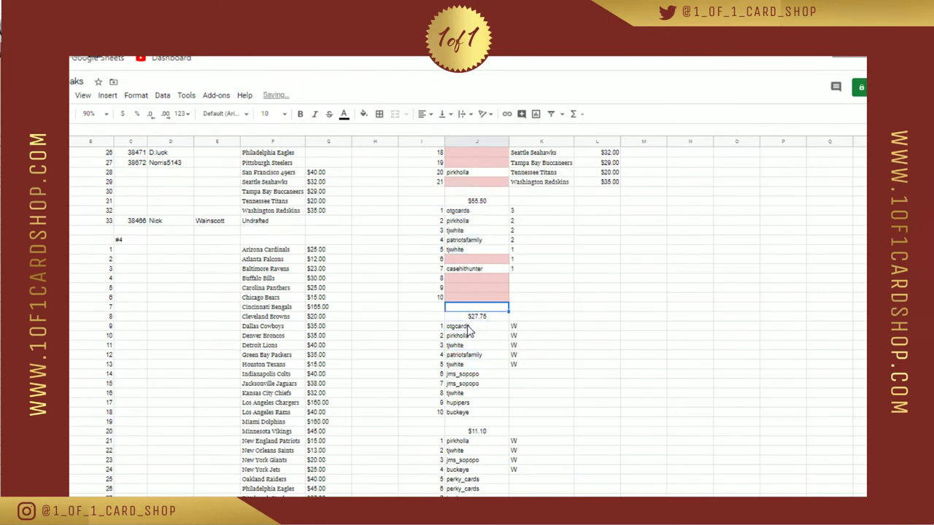
drag(462, 374, 471, 413)
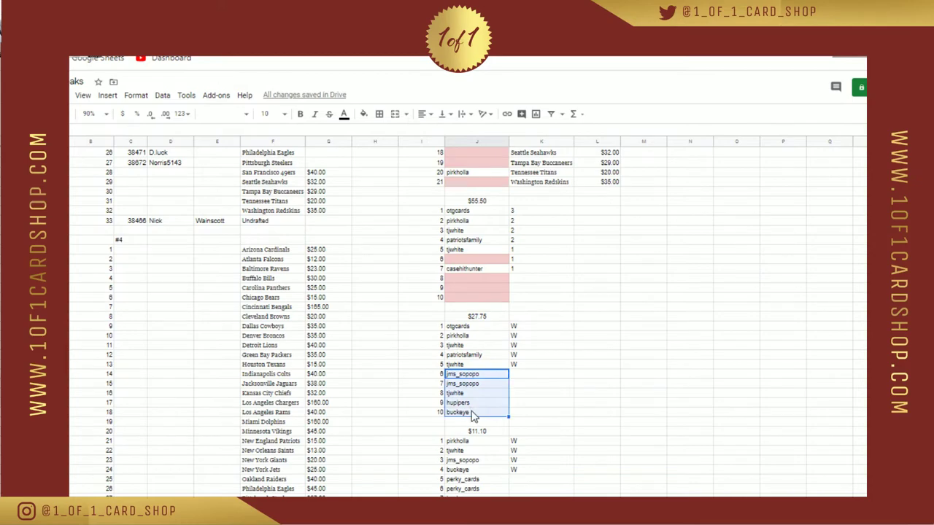
Step: Paste the five non-winners into the next open spots of the column P list
scroll(646, 360, up, 10)
scroll(645, 359, up, 3)
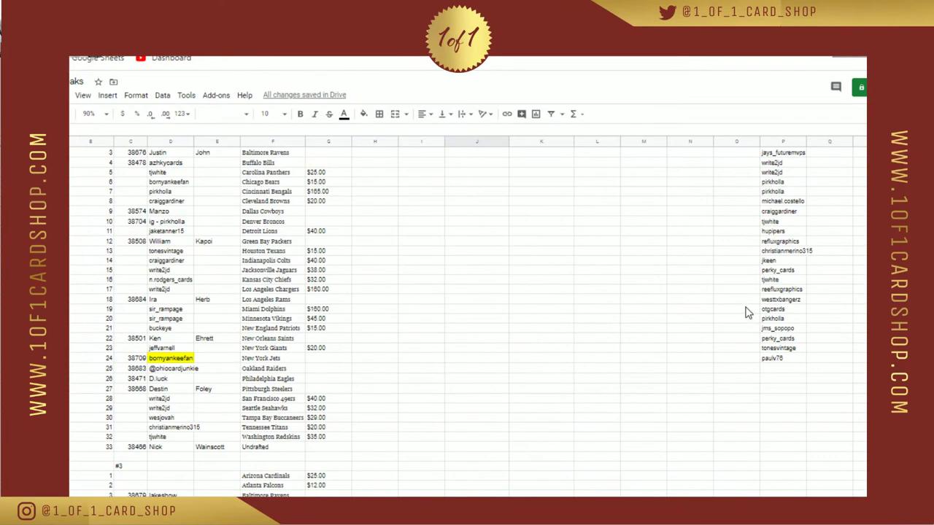
click(764, 368)
key(ctrl+v)
scroll(740, 394, down, 5)
scroll(740, 394, down, 9)
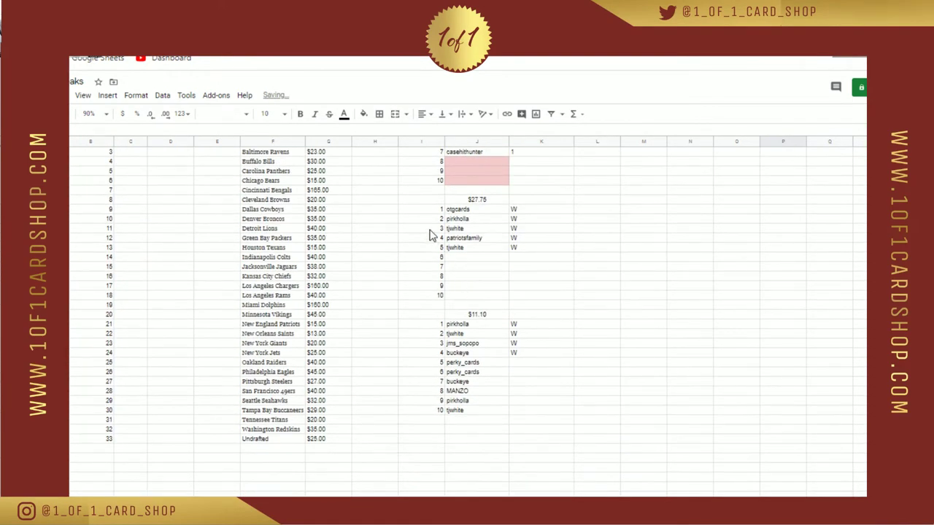
Step: Delete the ten names in the $27.75 block and its fifth W mark
drag(432, 200, 467, 256)
key(Delete)
click(532, 248)
key(Delete)
scroll(529, 246, up, 3)
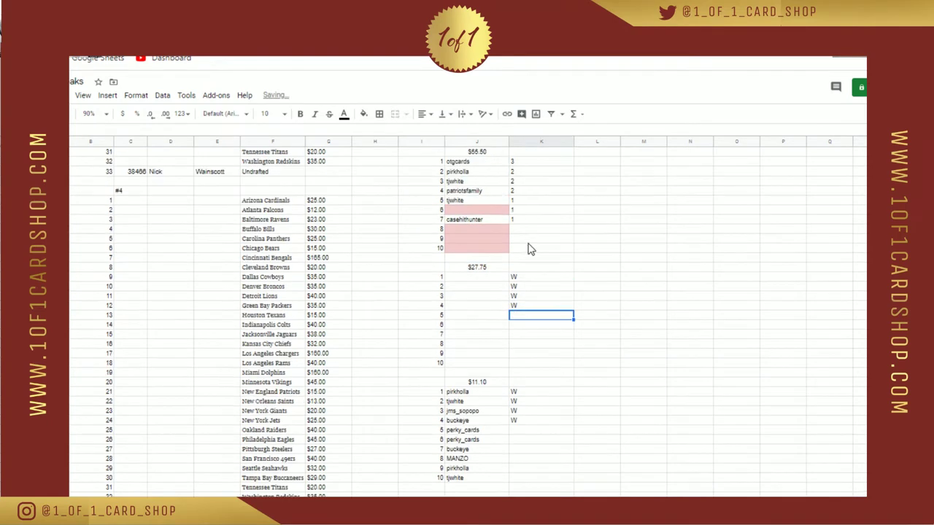
Step: Change the tier header to =5.55*4 so it reads $22.20
click(505, 296)
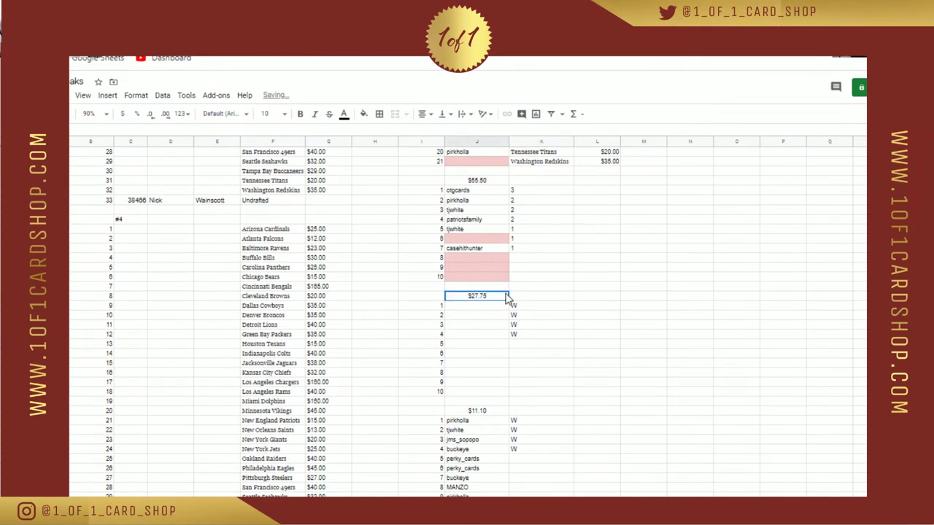
text(=su.5*4)
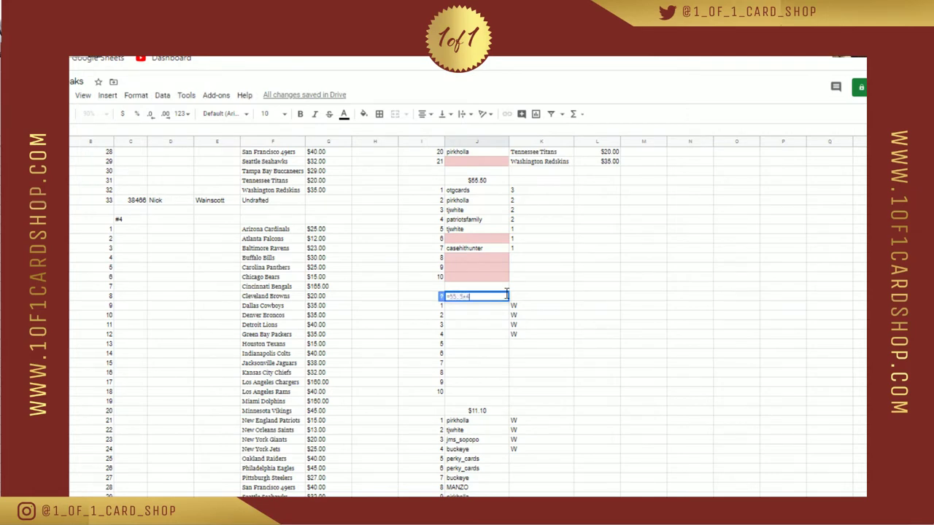
key(Return)
click(505, 295)
text(=5.55*4)
key(Return)
key(Right)
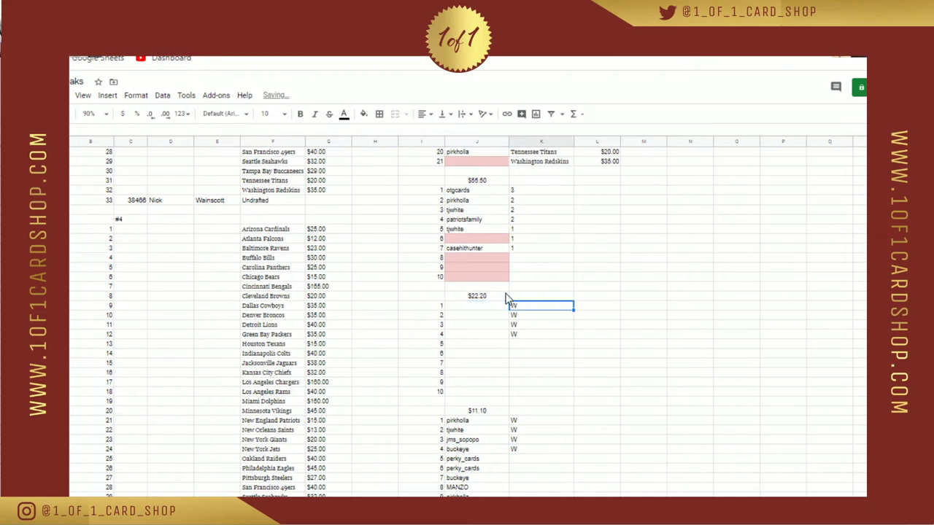
Step: Fill the $22.20 block's ten buyer cells light pink
drag(481, 306, 493, 358)
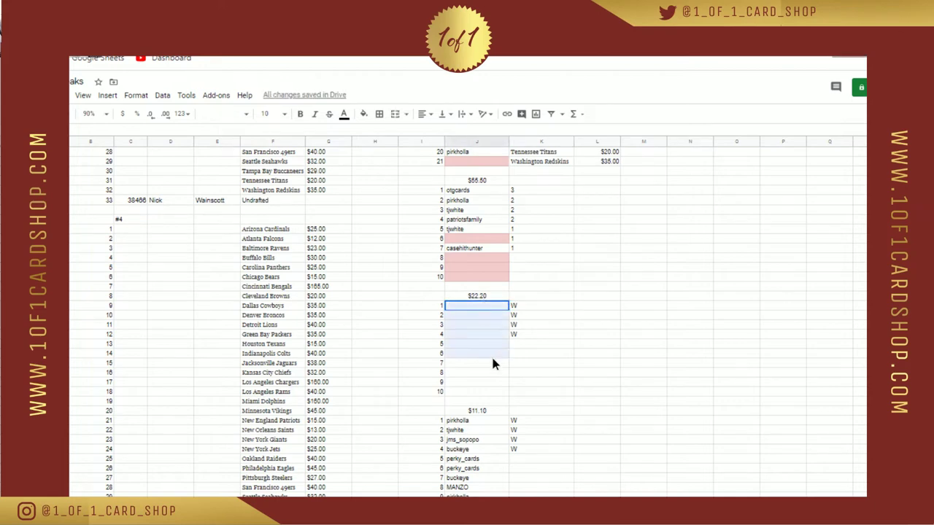
drag(493, 391, 468, 307)
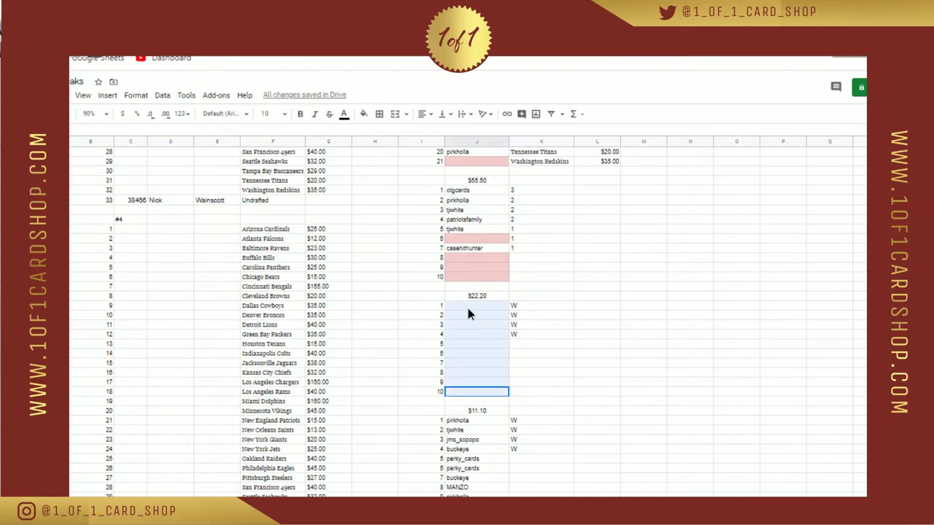
click(363, 113)
click(380, 174)
Step: Delete the first four entries of the $11.10 block, numbers, names and W marks
click(464, 353)
drag(431, 412, 504, 471)
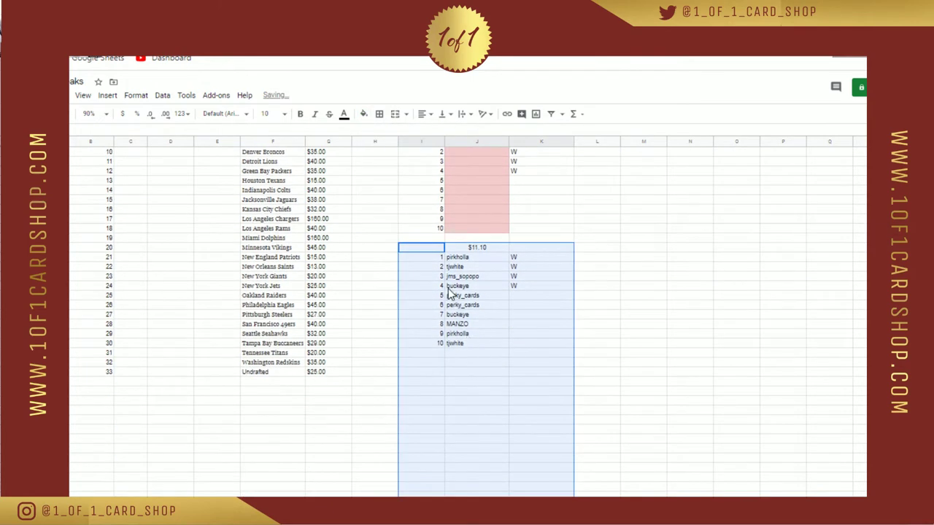
drag(438, 259, 514, 290)
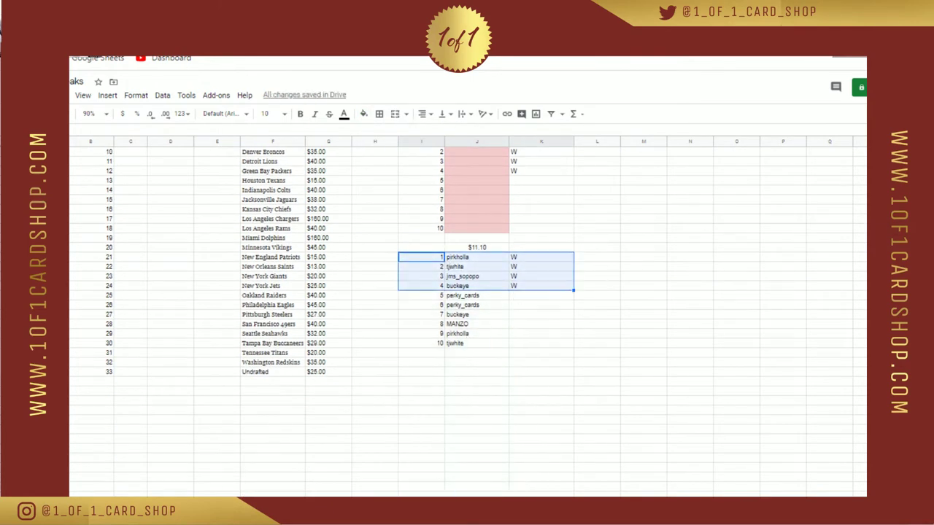
key(Delete)
scroll(527, 251, up, 4)
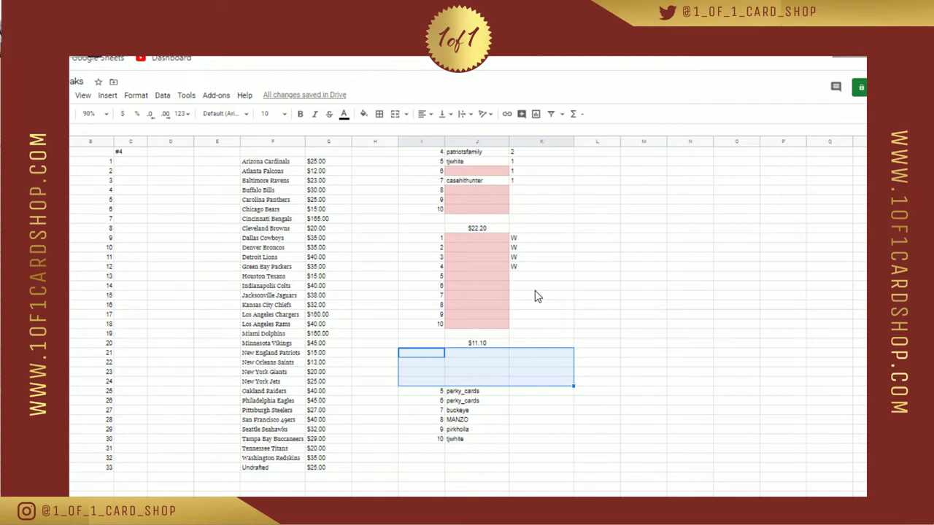
click(487, 245)
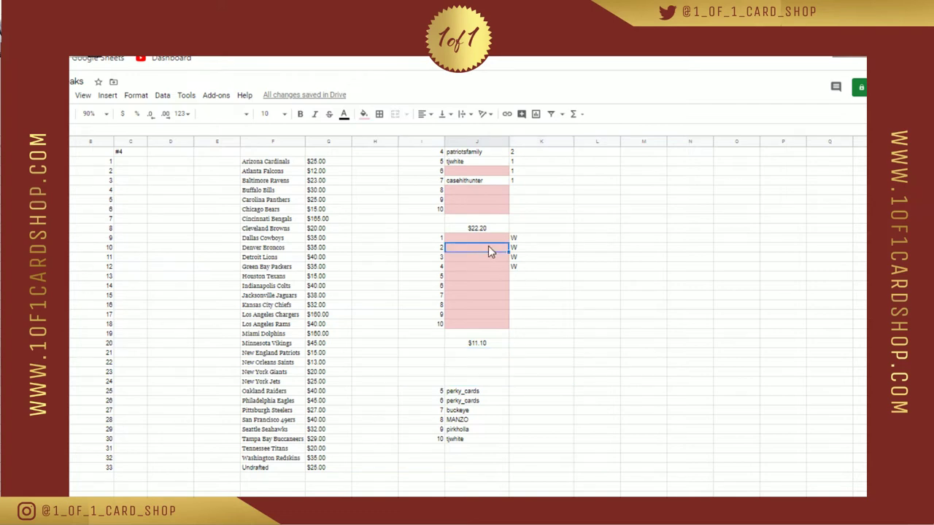
scroll(488, 246, up, 1)
scroll(484, 277, up, 1)
drag(467, 315, 474, 392)
click(477, 328)
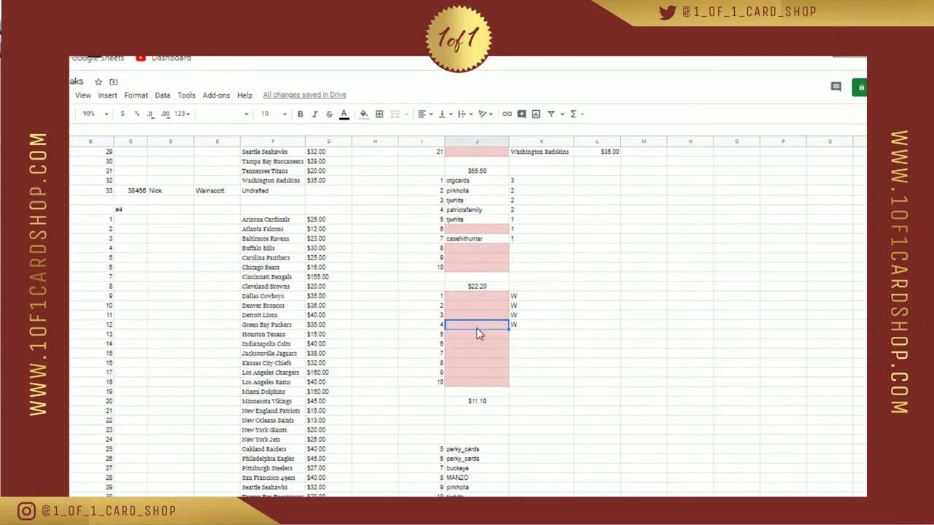
scroll(476, 327, down, 1)
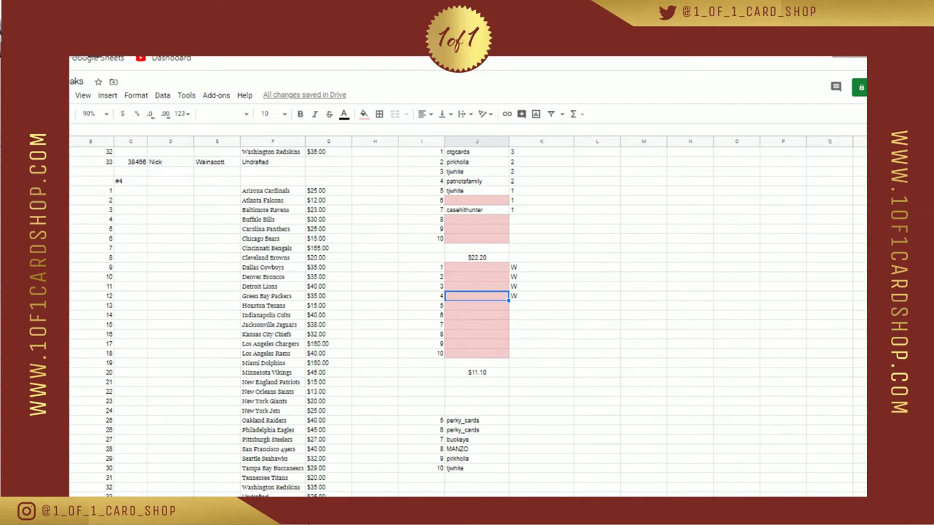
scroll(408, 467, up, 2)
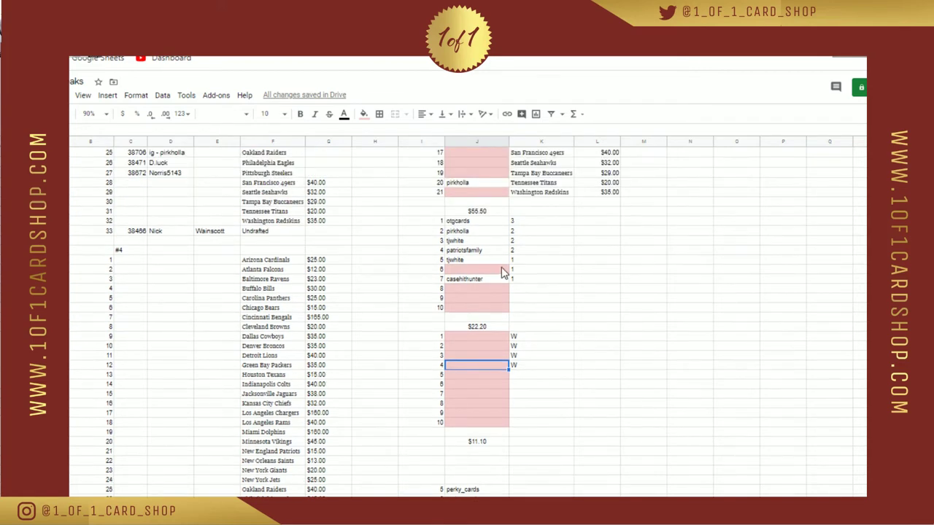
drag(474, 230, 525, 230)
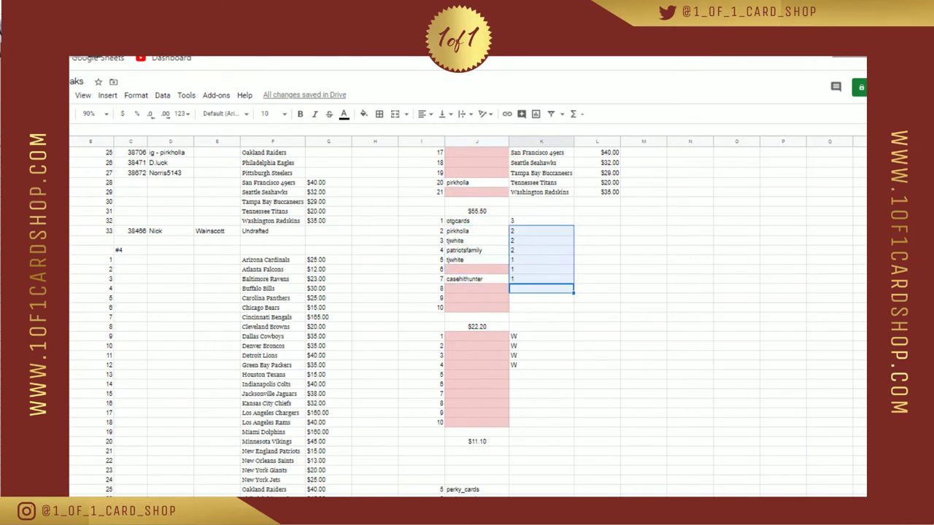
scroll(529, 241, up, 5)
scroll(531, 238, up, 2)
scroll(536, 245, down, 2)
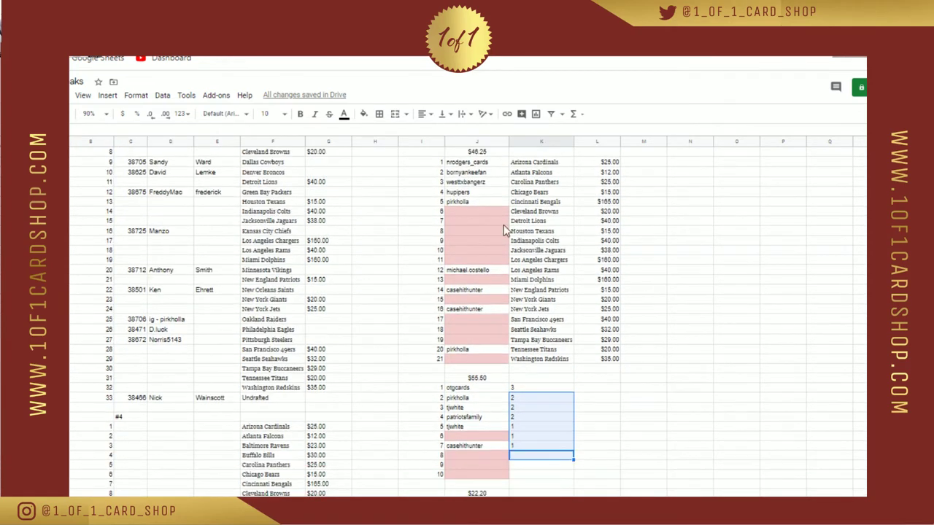
drag(480, 216, 583, 377)
click(578, 376)
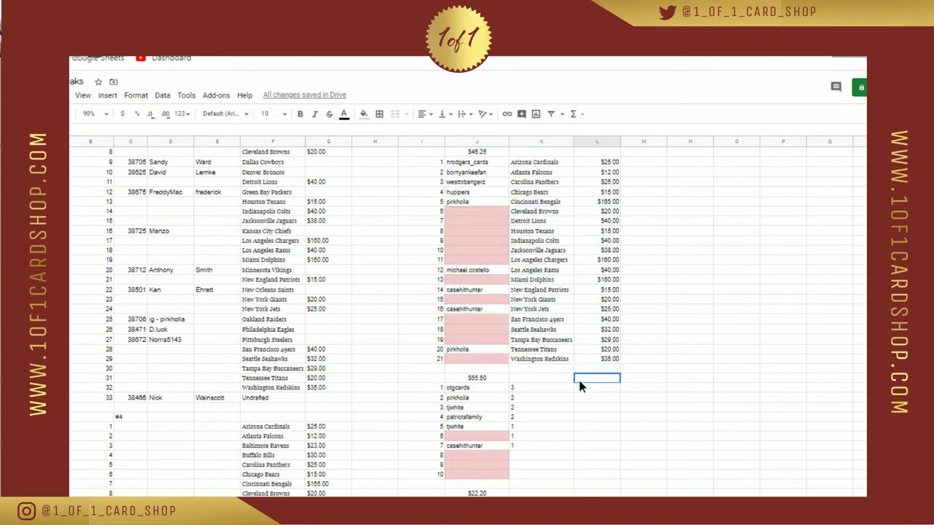
scroll(576, 375, up, 1)
scroll(576, 376, down, 3)
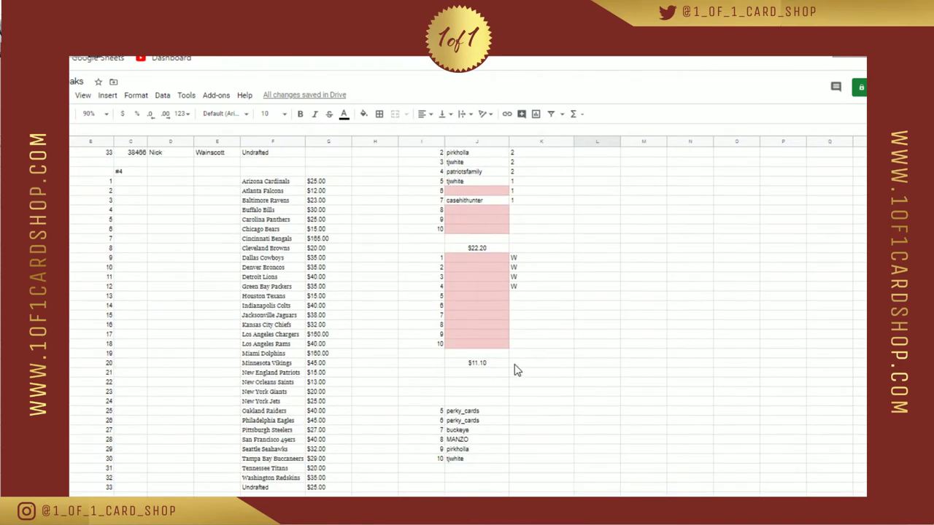
Step: Re-enter spot numbers 1, 2, 3 and 4 in the $11.10 block's first four rows
click(455, 278)
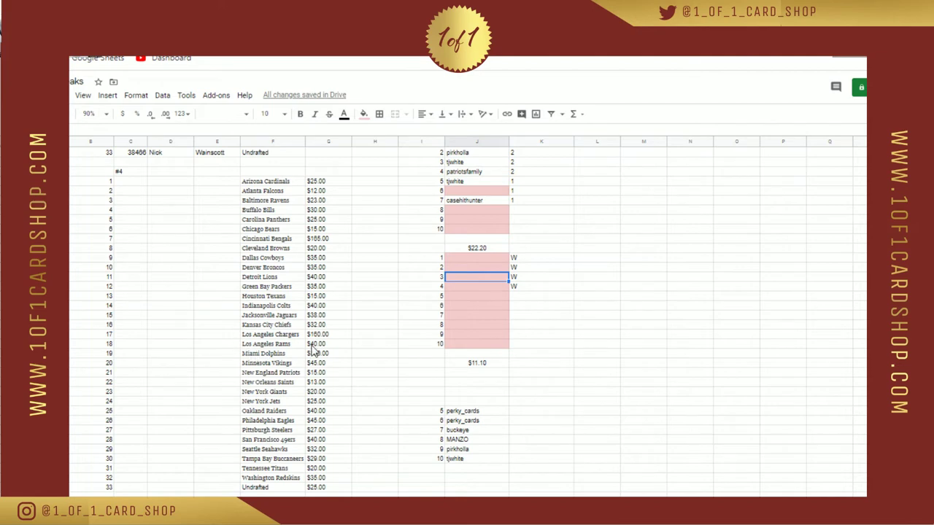
scroll(416, 358, down, 1)
drag(458, 356, 480, 420)
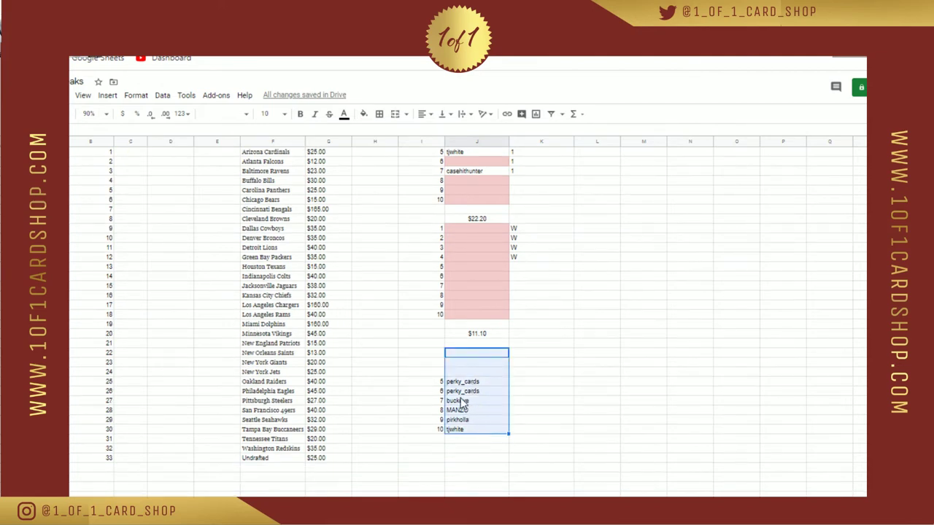
click(433, 353)
text(1)
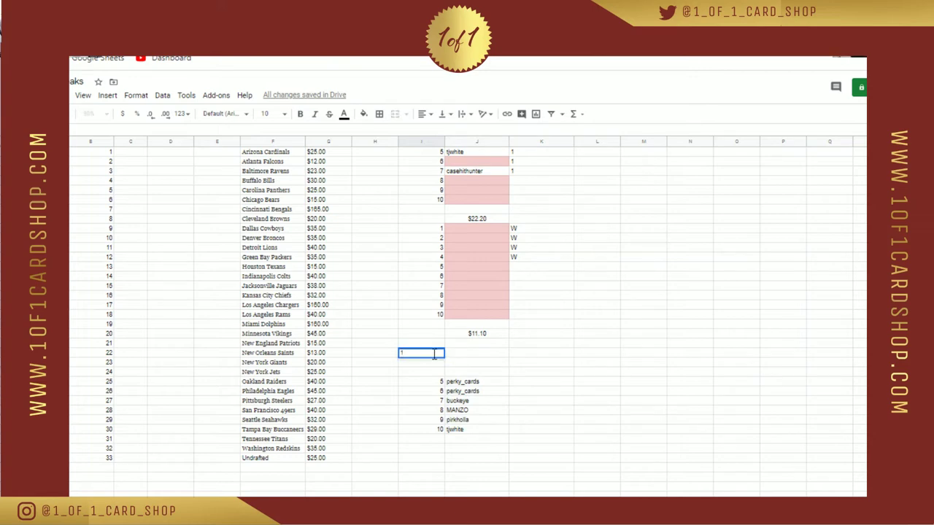
key(Return)
text(2)
key(Return)
text(3)
key(Return)
text(4)
key(Return)
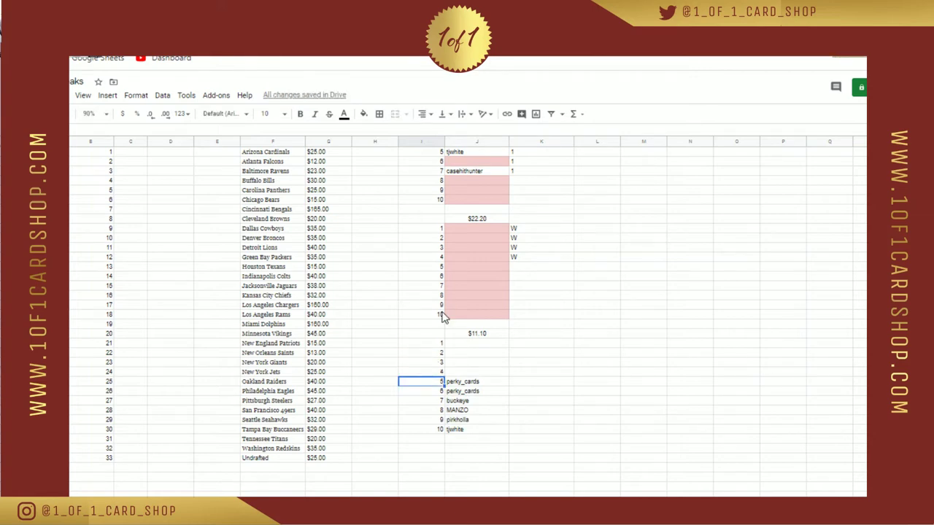
Step: Clear the remaining buyer names from spots 5–10 of the $11.10 block
click(470, 385)
drag(470, 386, 490, 430)
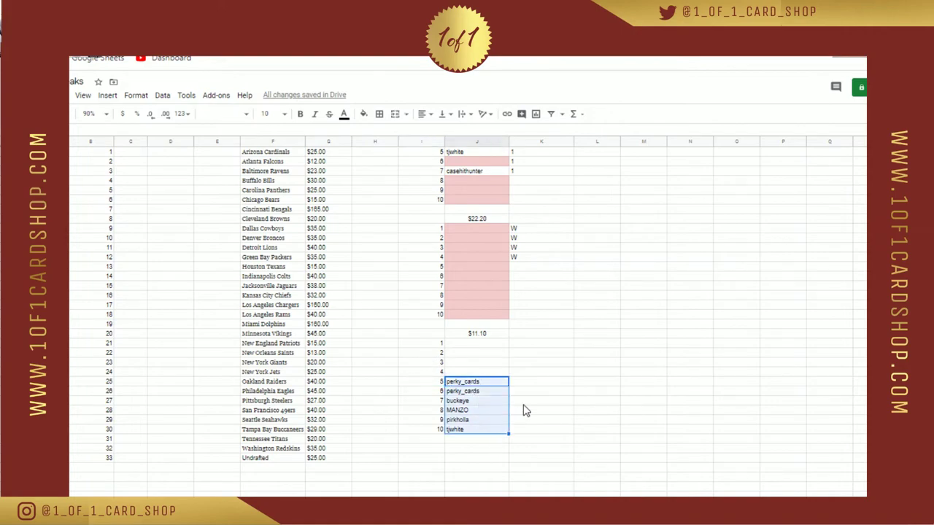
scroll(589, 379, up, 10)
scroll(722, 271, up, 3)
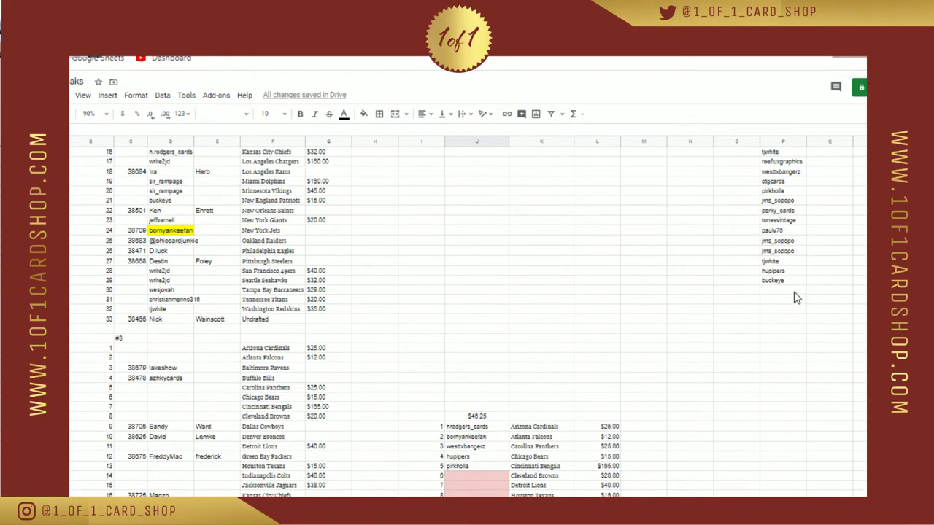
click(797, 299)
key(ctrl+v)
scroll(783, 312, down, 6)
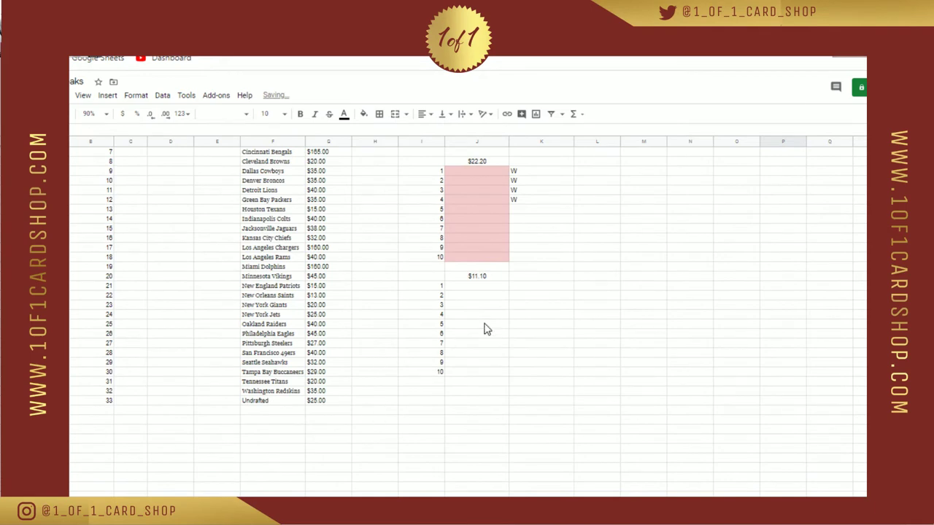
Step: Fill the $11.10 block's ten buyer cells light pink
drag(476, 286, 456, 372)
click(363, 113)
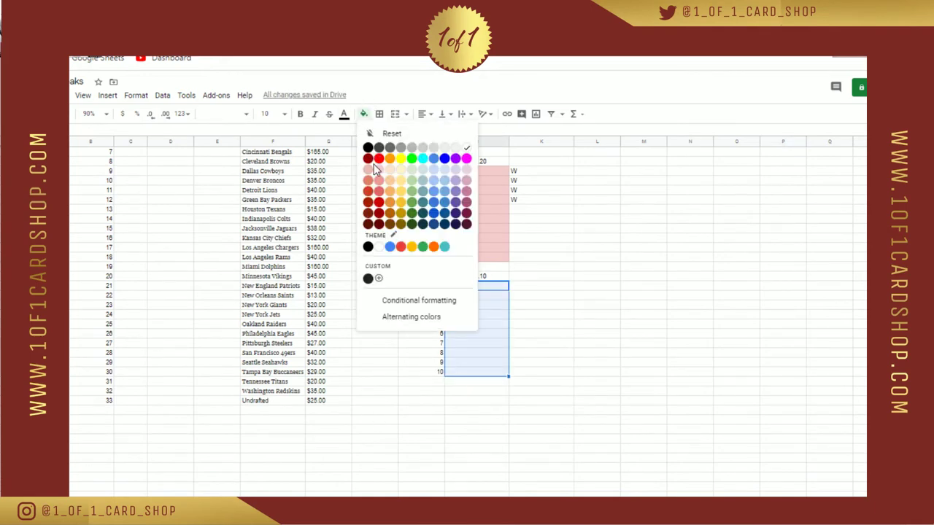
click(376, 176)
Step: Enter W marks beside spots 1–5 of the $11.10 block
click(538, 288)
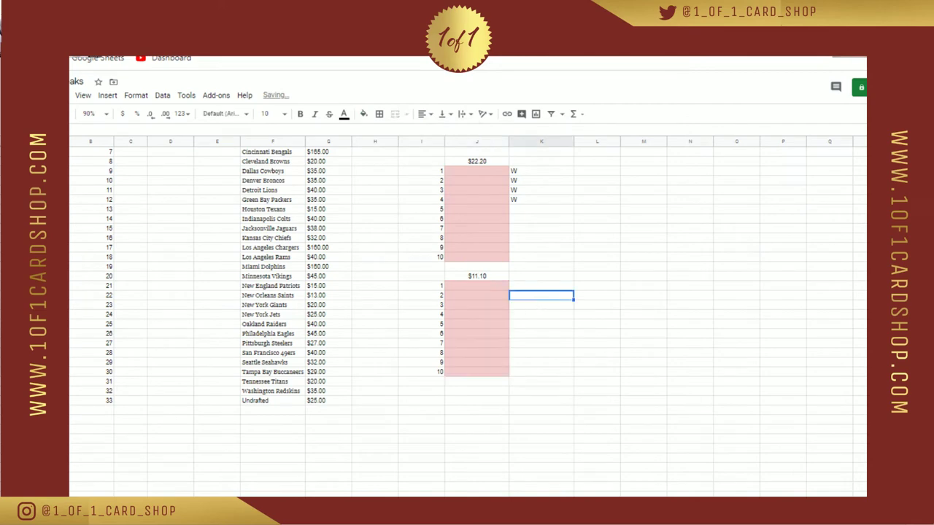
text(W)
key(Return)
text(W)
key(Return)
text(W)
key(Return)
text(W)
key(Return)
text(W)
click(539, 296)
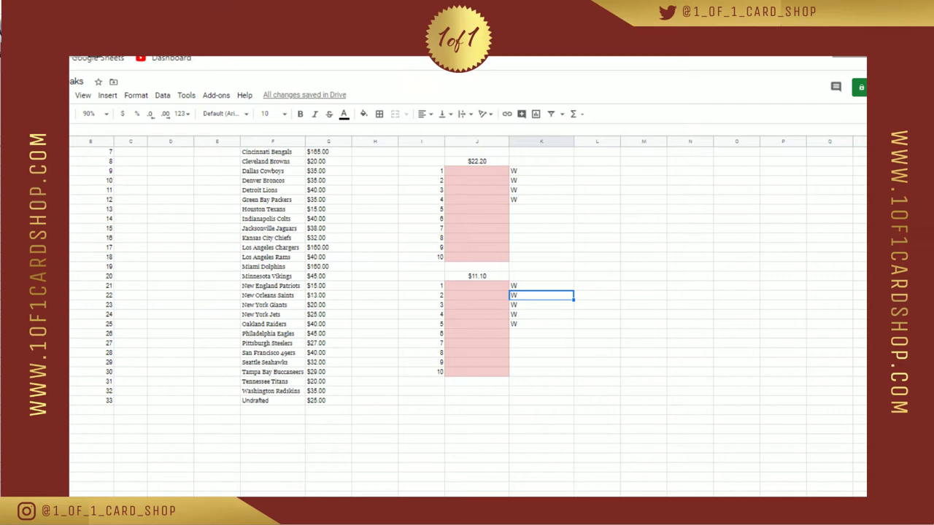
scroll(532, 450, down, 2)
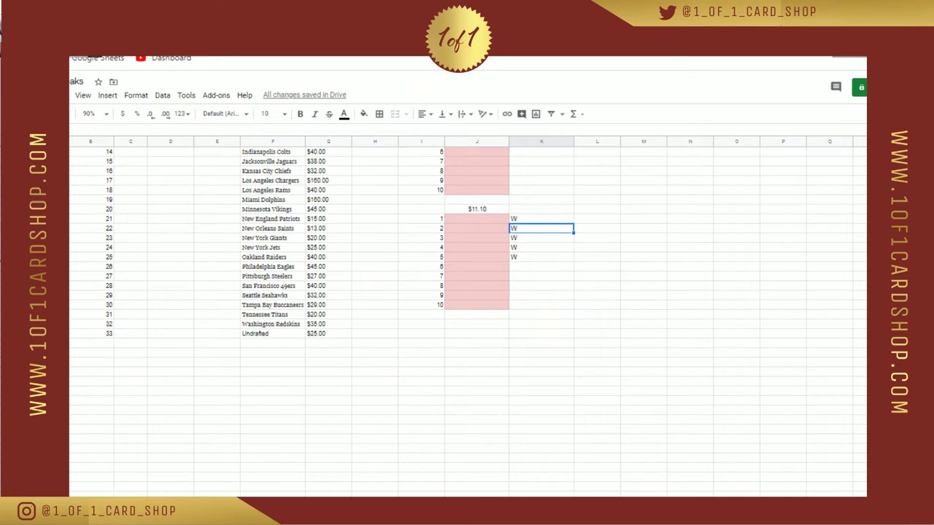
scroll(459, 239, up, 3)
drag(442, 173, 509, 233)
click(547, 278)
scroll(523, 312, down, 1)
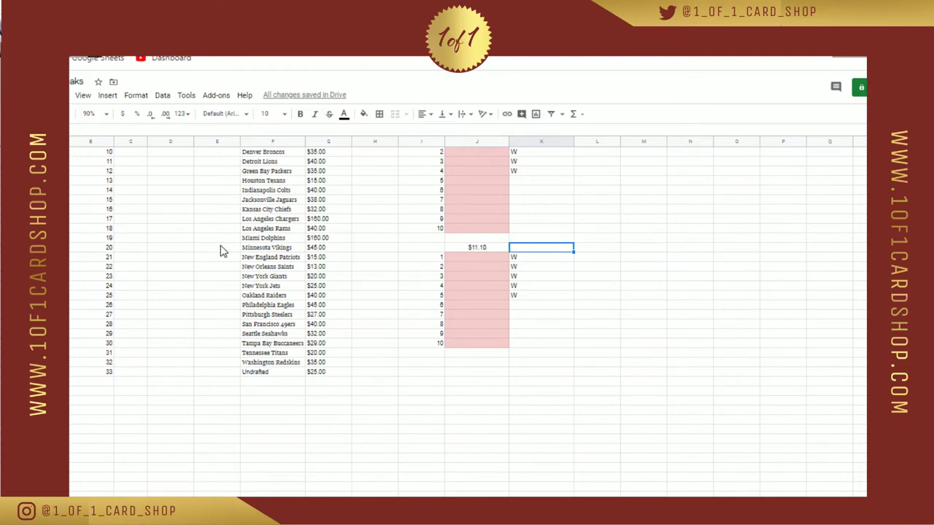
scroll(223, 251, down, 1)
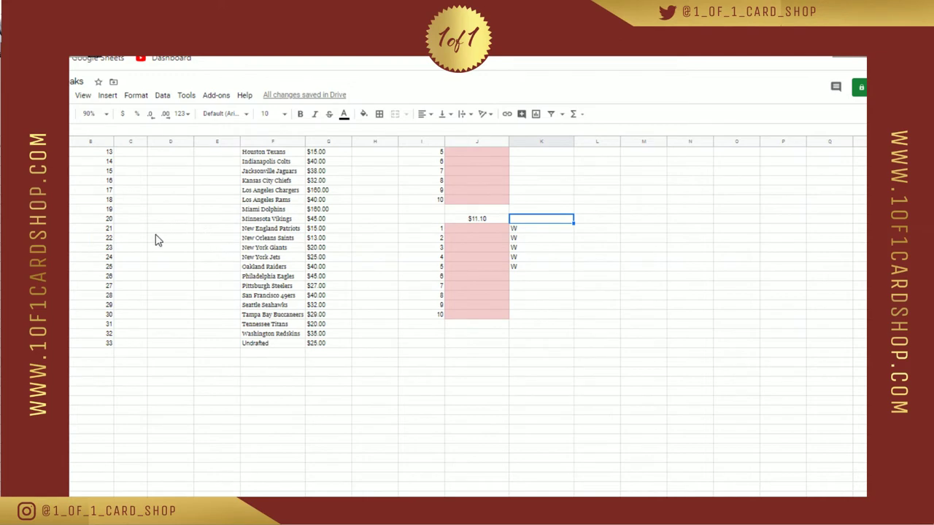
mouse_move(170, 228)
mouse_down()
mouse_move(383, 297)
mouse_move(535, 325)
mouse_up()
click(536, 326)
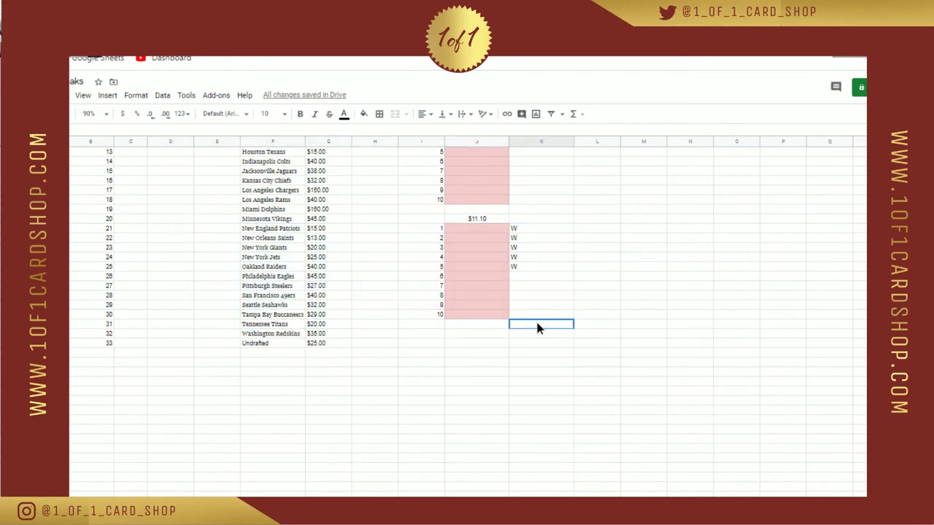
scroll(525, 329, up, 4)
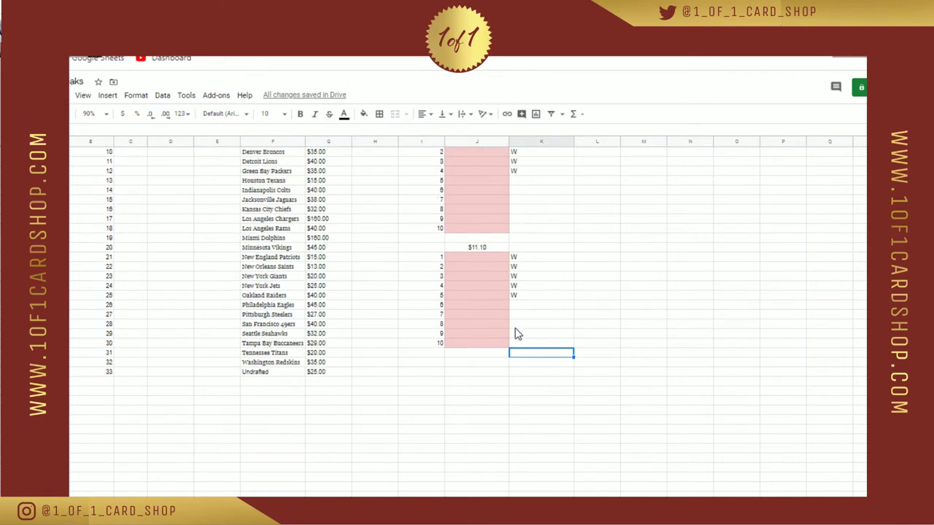
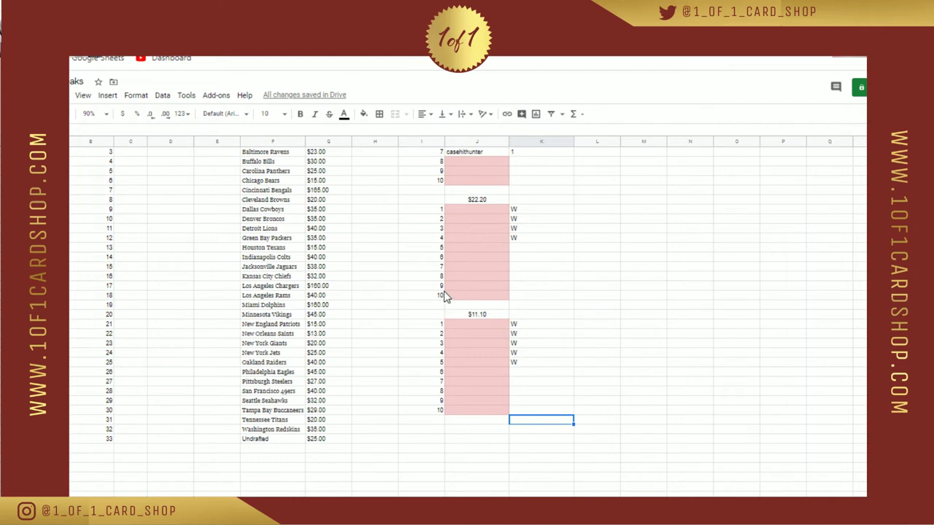
Step: Select and clear the $22.20 and $11.10 block areas to review the sheet layout
drag(421, 199, 540, 285)
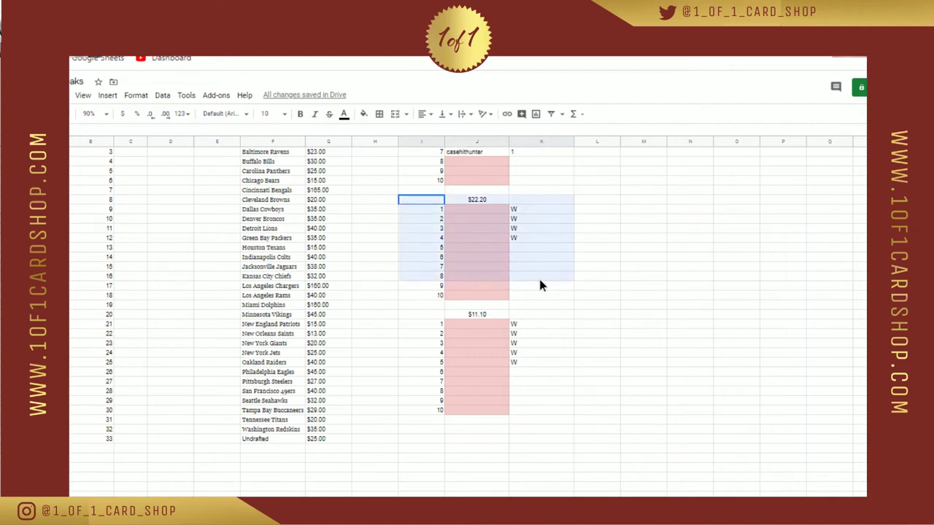
click(540, 280)
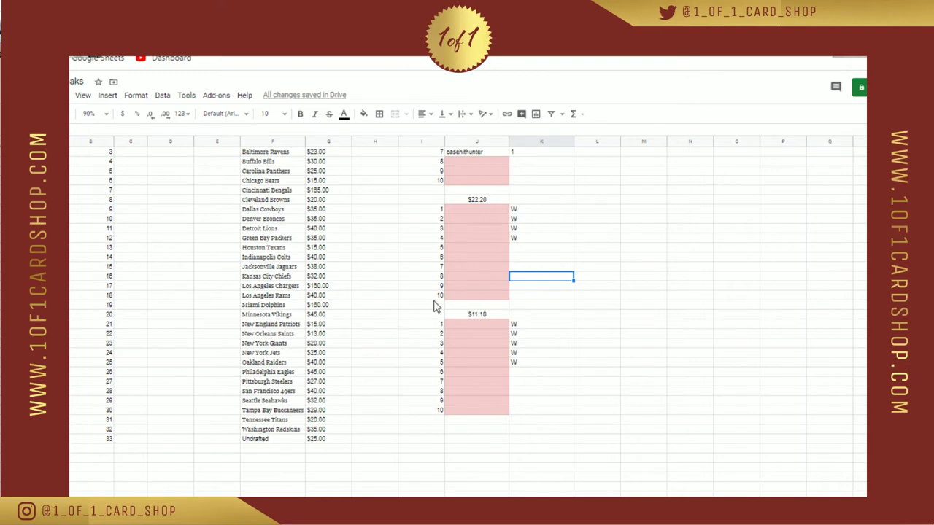
drag(439, 202, 536, 302)
click(536, 325)
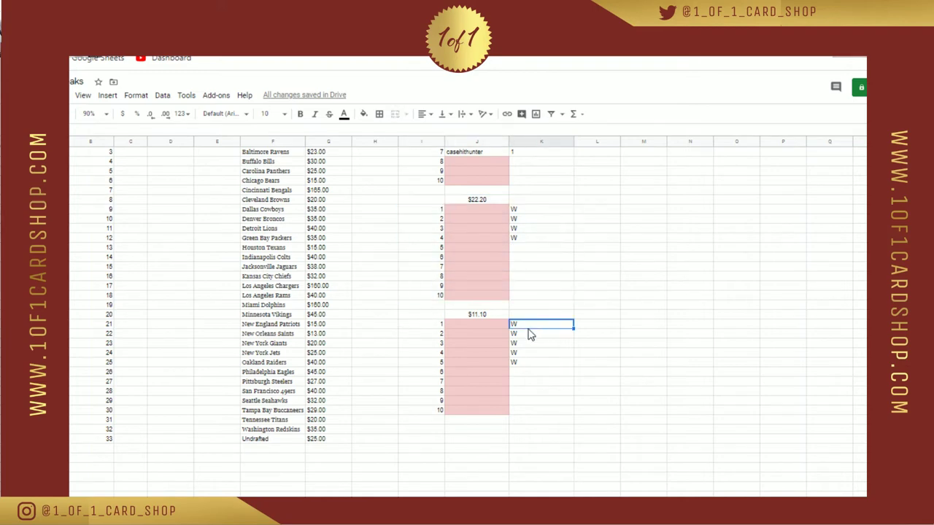
drag(386, 295, 541, 366)
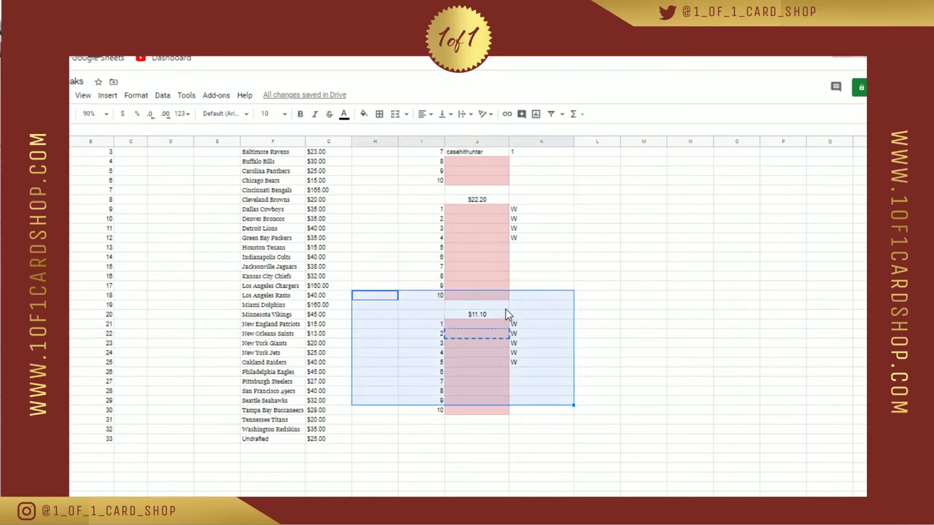
click(570, 278)
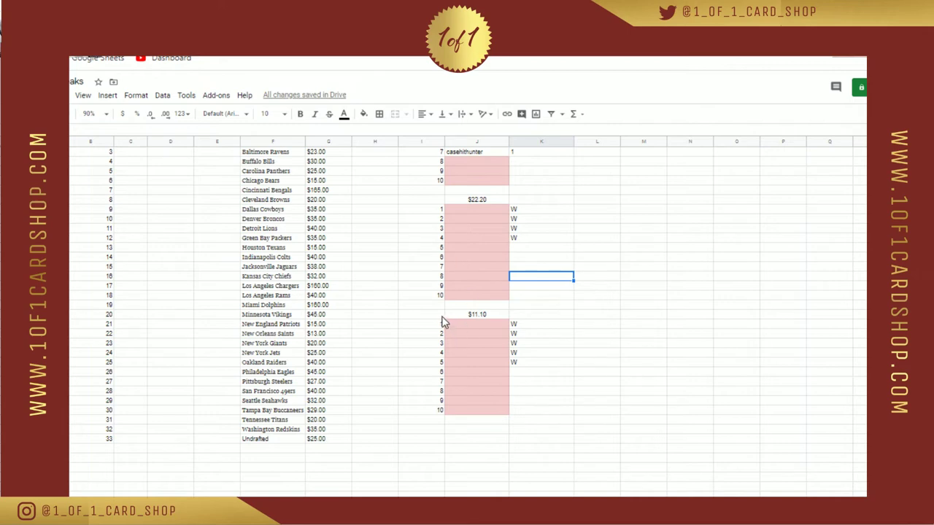
drag(441, 318, 577, 408)
click(577, 408)
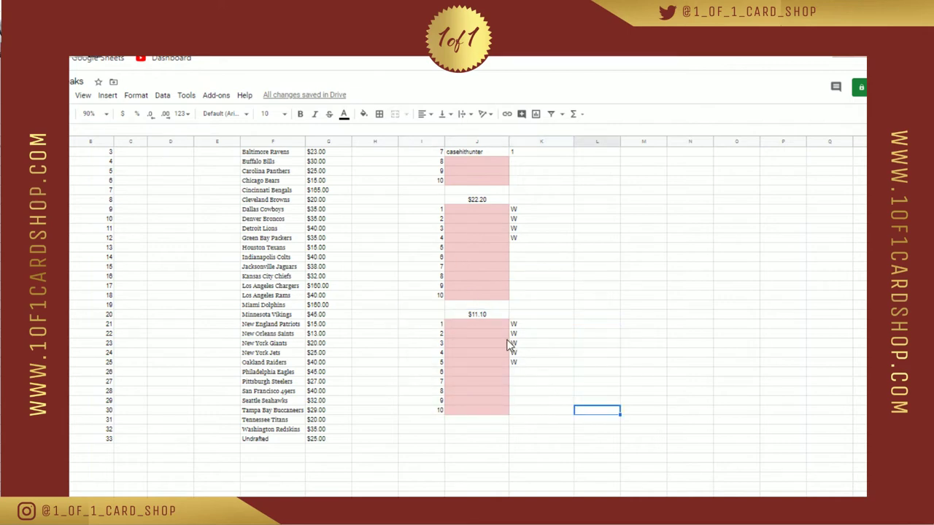
drag(525, 309, 388, 215)
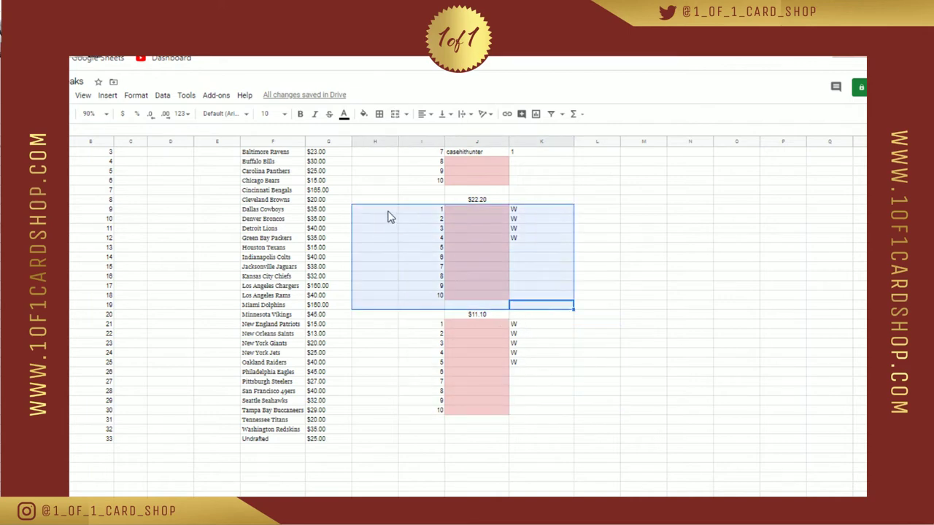
click(597, 334)
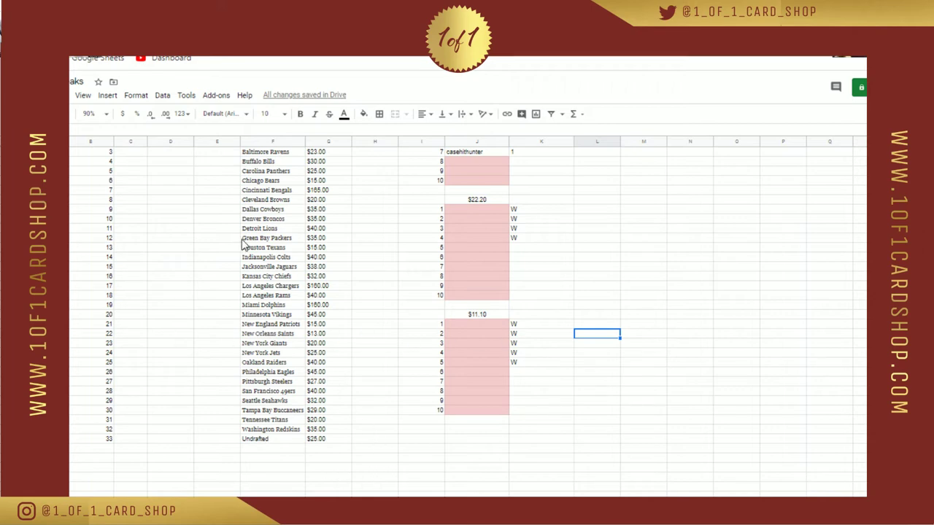
Step: Check the $22.20 and $11.10 spot blocks and empty columns L–M, ending on a $22.20 name cell
drag(426, 202, 562, 302)
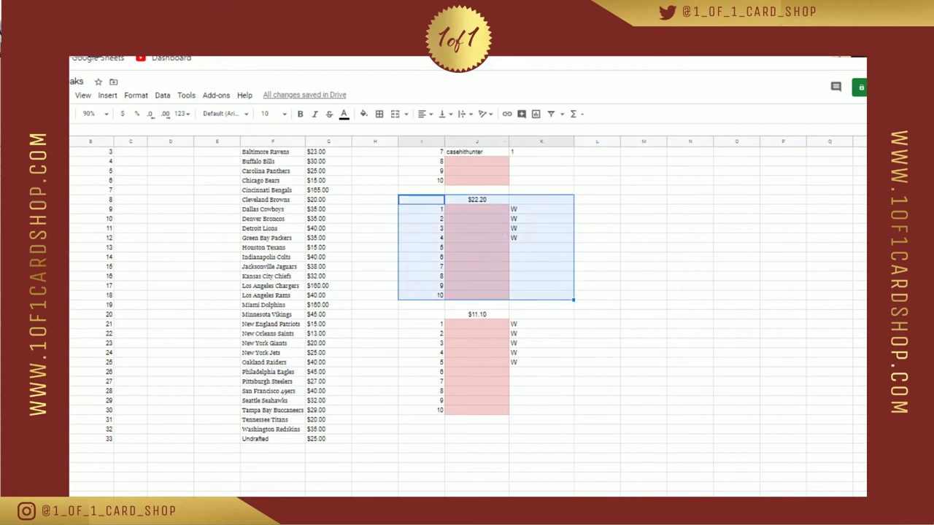
drag(429, 314, 562, 458)
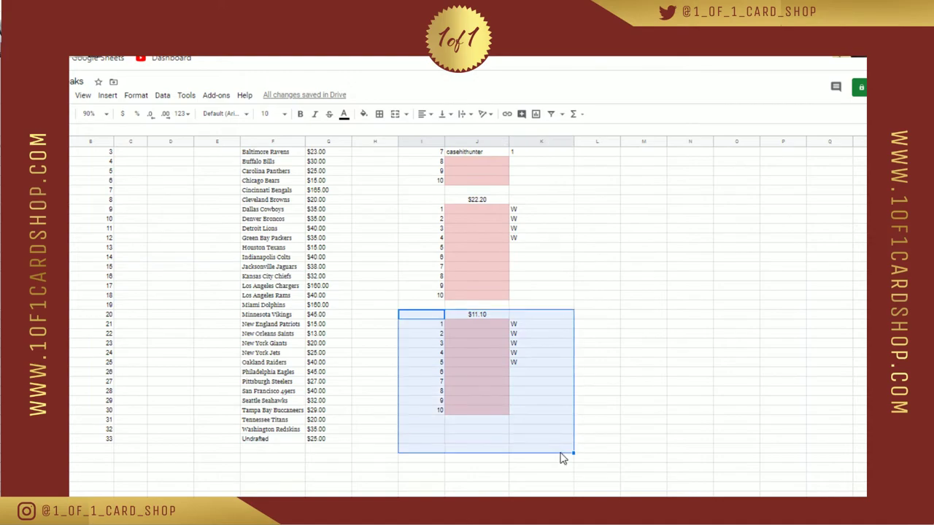
drag(622, 480, 577, 117)
scroll(593, 304, down, 5)
scroll(585, 295, down, 2)
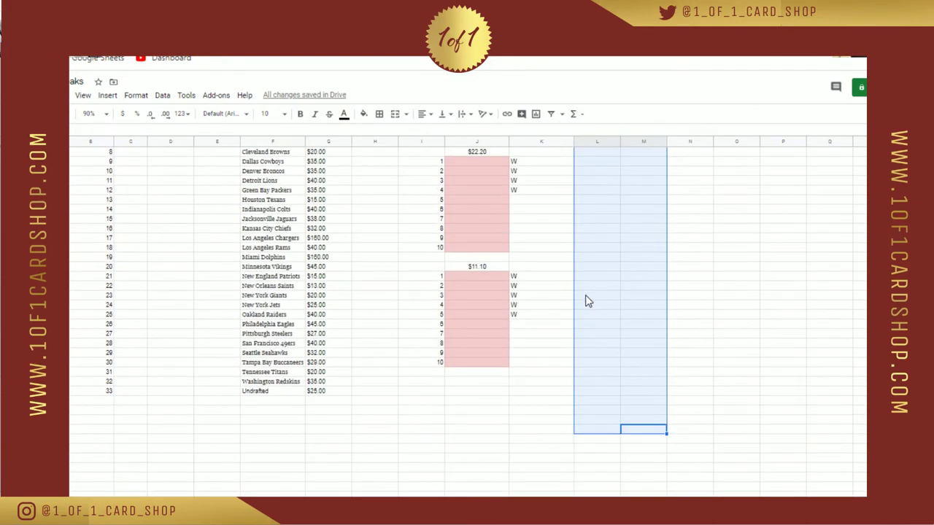
scroll(585, 295, up, 1)
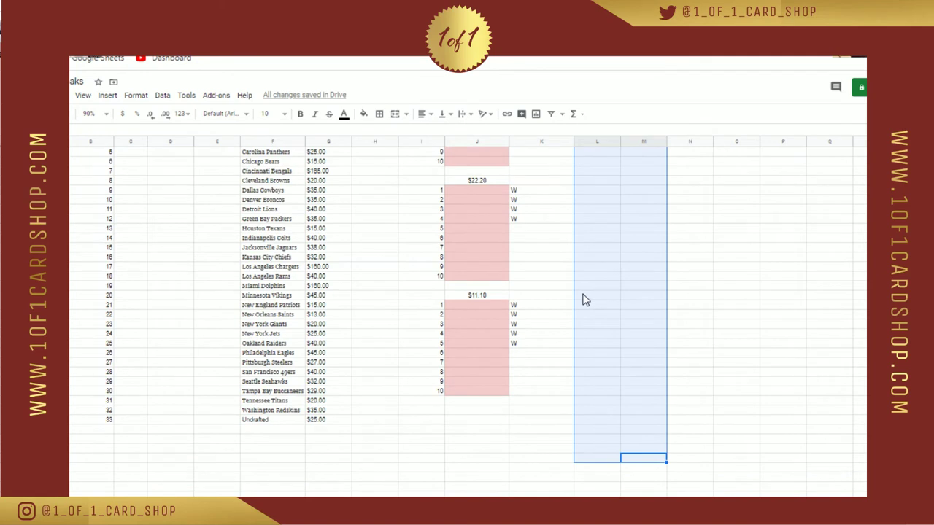
click(531, 297)
scroll(463, 251, up, 1)
drag(434, 218, 545, 309)
drag(423, 337, 474, 393)
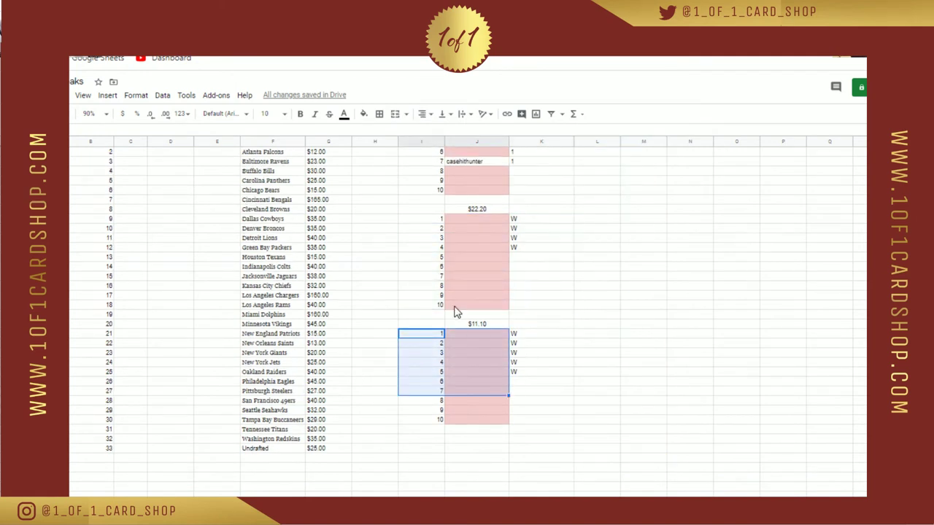
drag(446, 304, 453, 227)
click(452, 227)
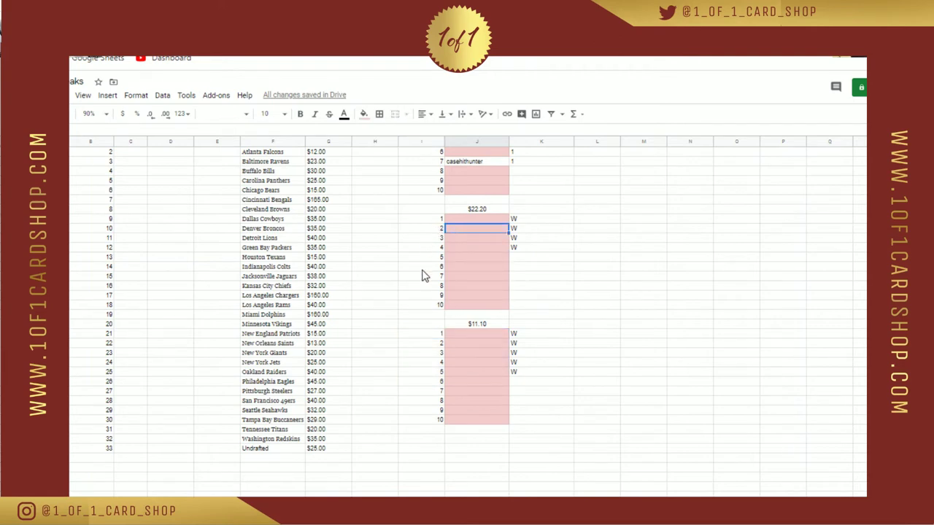
Step: Enter the buyer's username into spot 8 (J28) of the $11.10 block
click(496, 401)
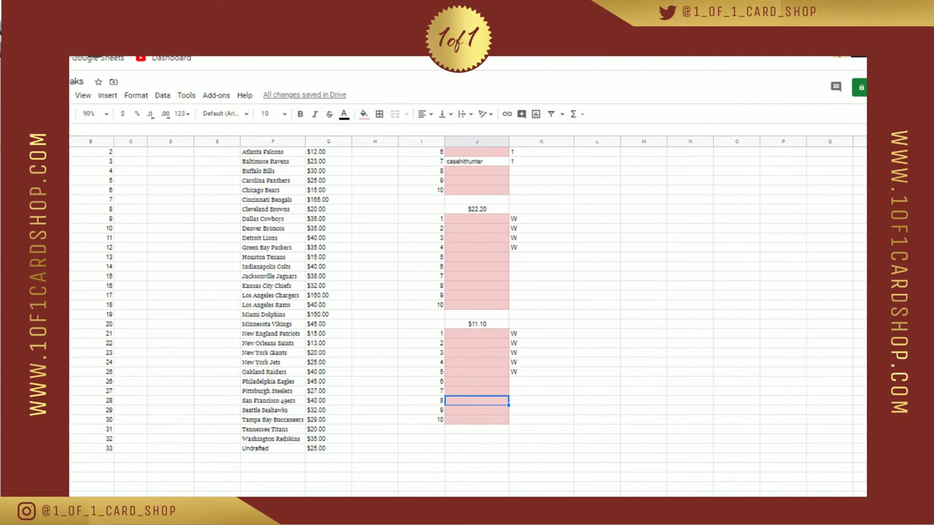
text(patriotsfamily)
key(Return)
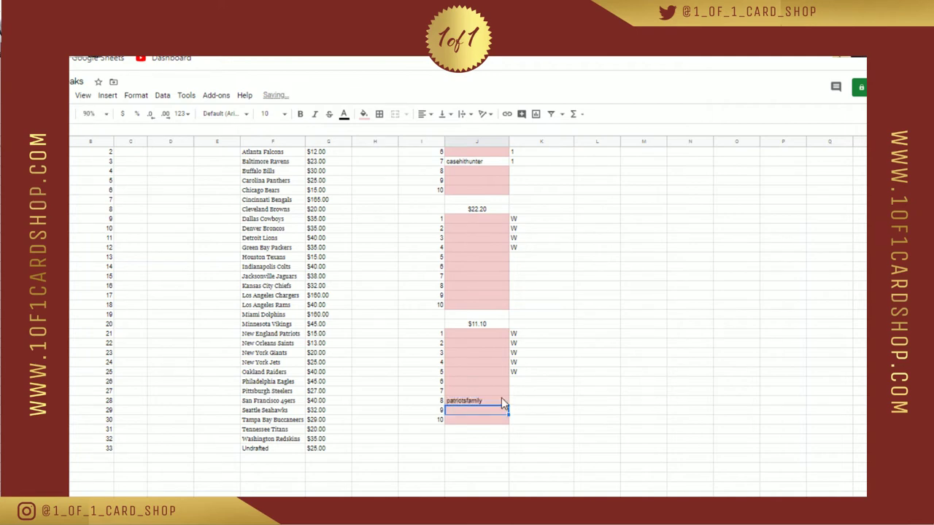
Step: Undo an accidental one-row shift of the $22.20 block and reselect its name cells
scroll(482, 398, down, 1)
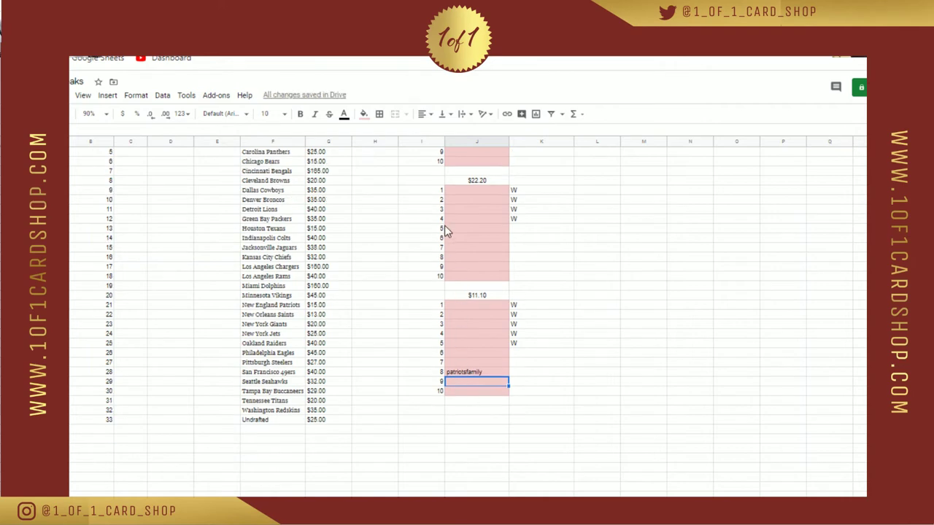
drag(444, 222, 480, 245)
drag(420, 180, 573, 289)
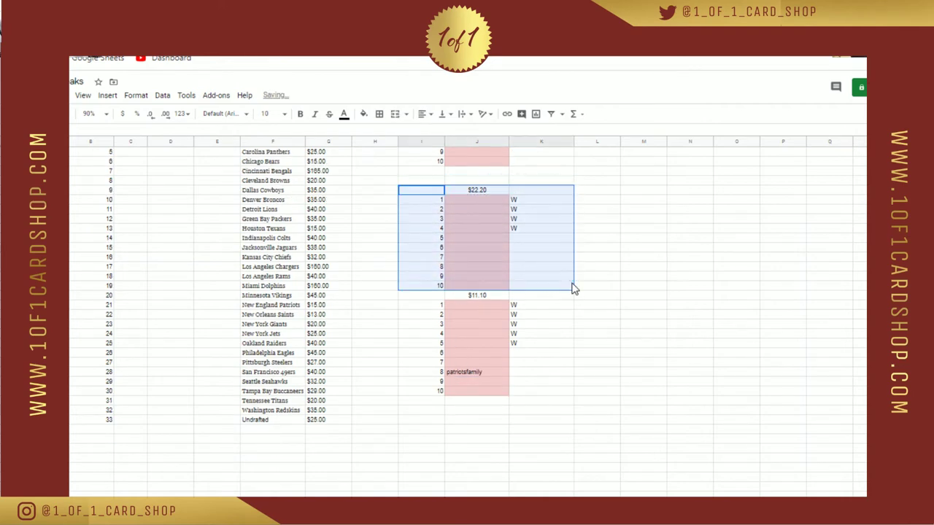
click(618, 228)
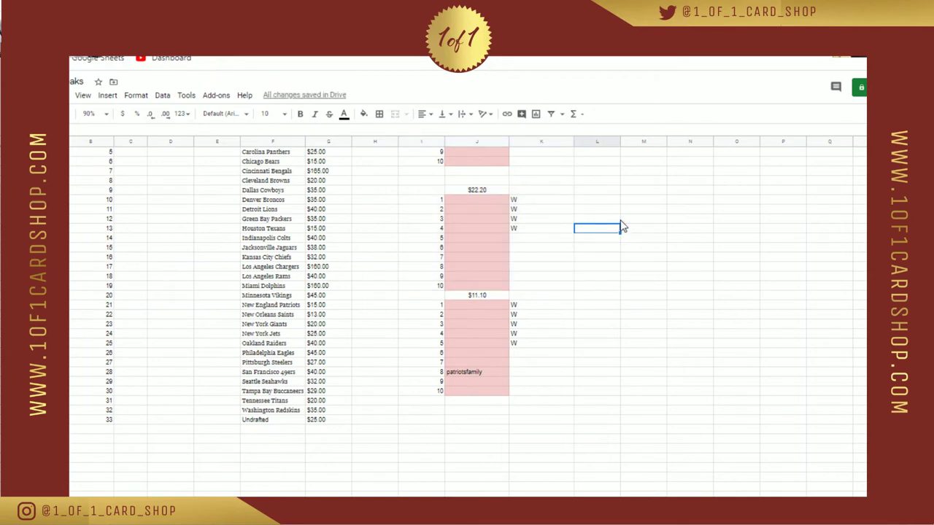
key(ctrl+z)
click(576, 222)
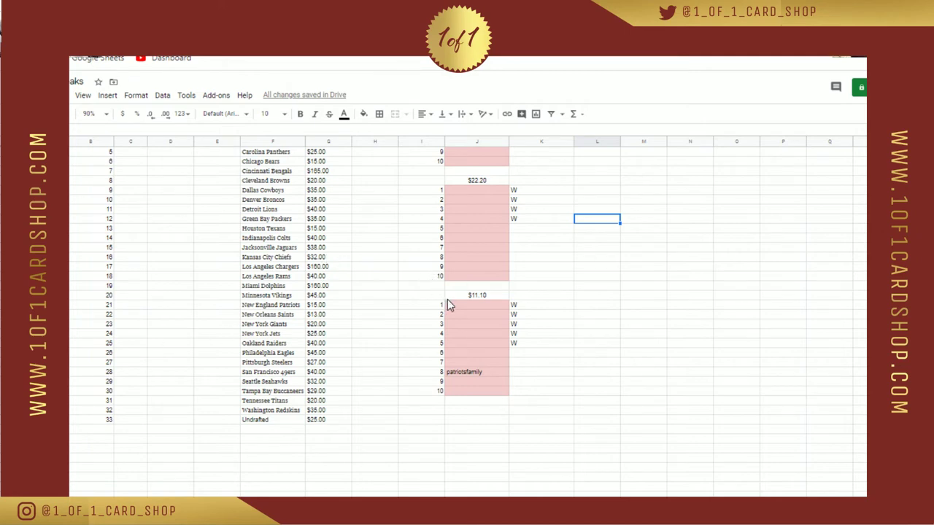
drag(431, 211, 476, 260)
click(477, 259)
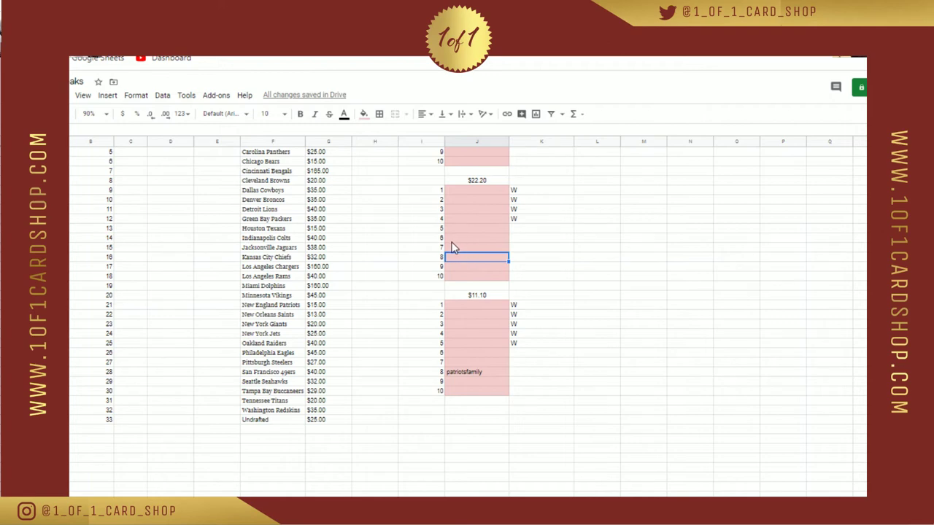
Step: Type buyers' usernames into spots 2, 3 and 4 of the $11.10 block
click(469, 315)
text(hobbybox2)
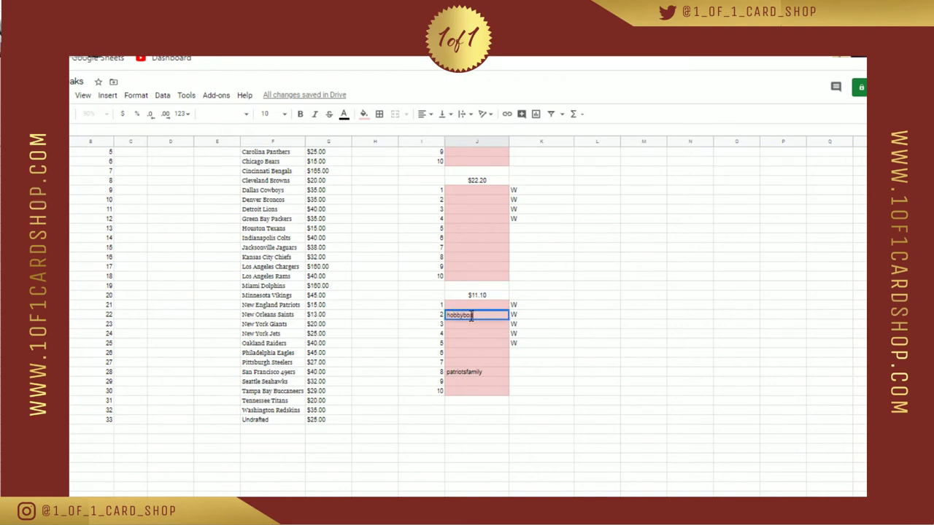
key(Return)
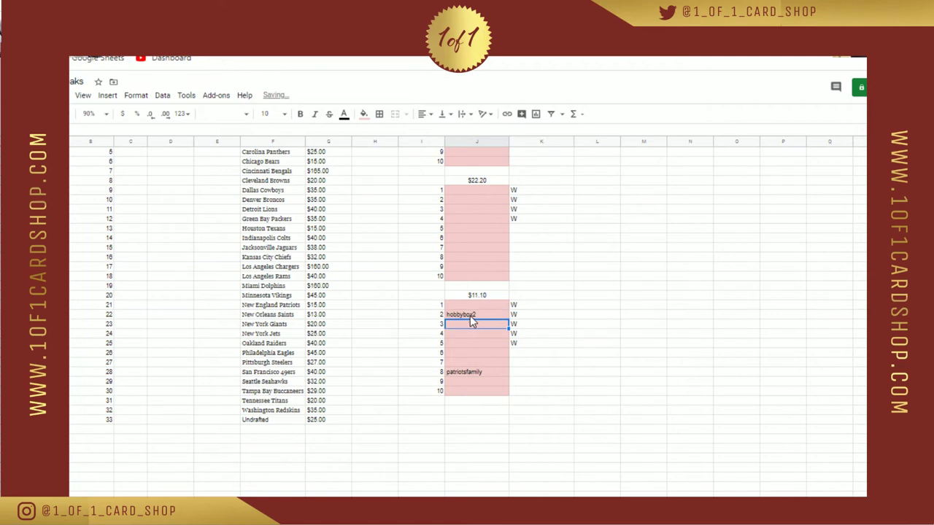
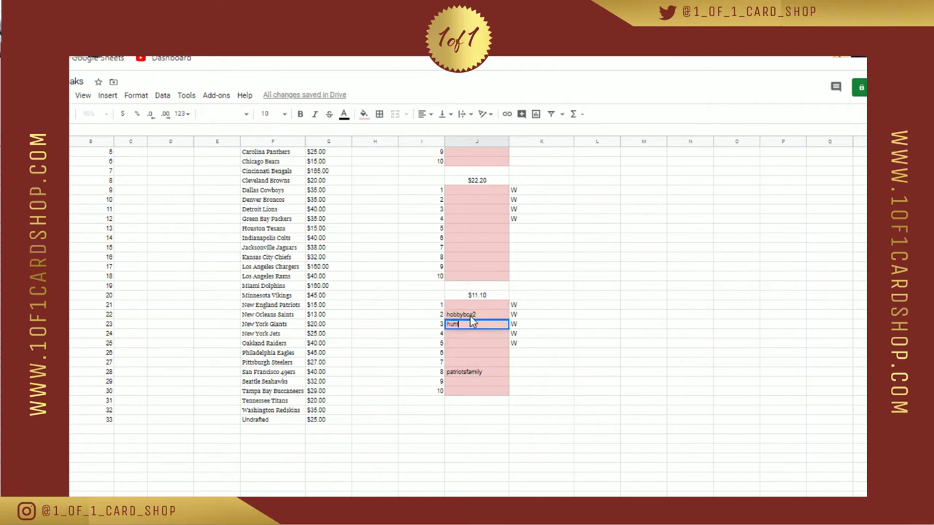
key(Return)
text(beastmode)
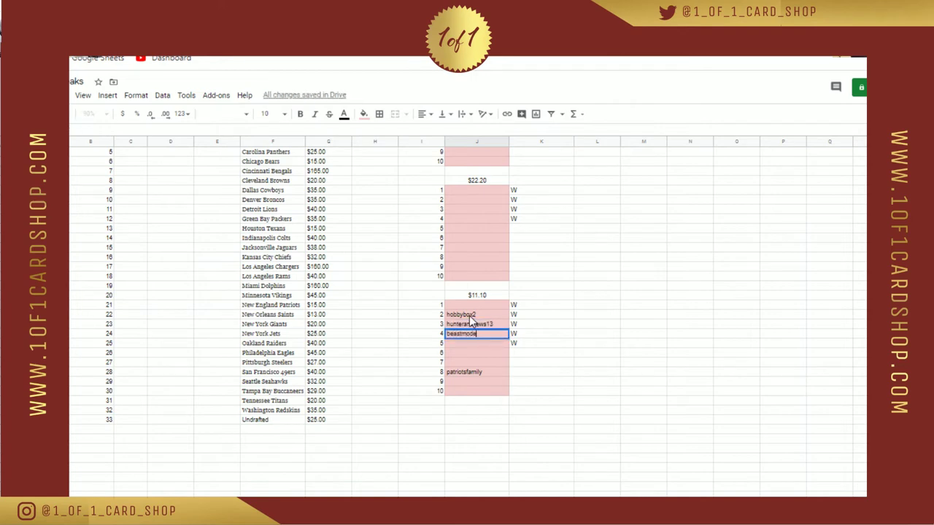
text(7789)
key(Return)
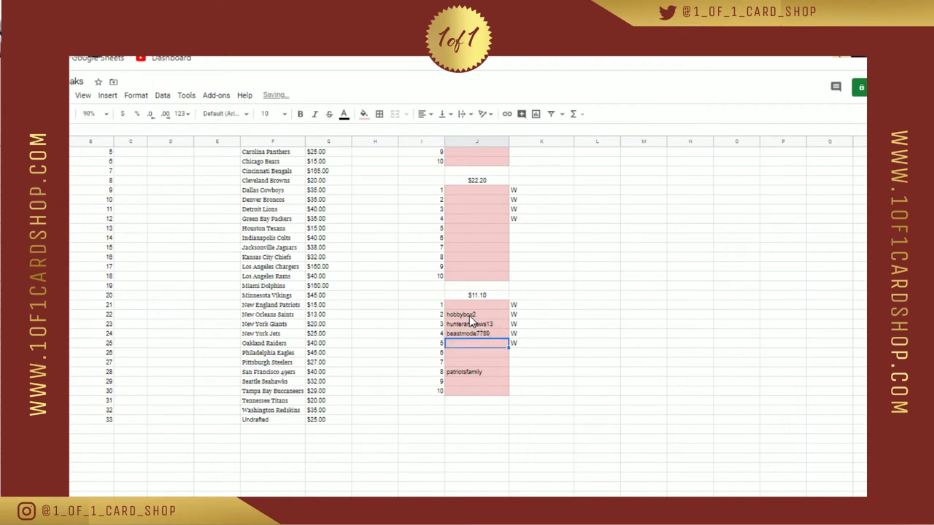
drag(474, 306, 463, 417)
click(598, 392)
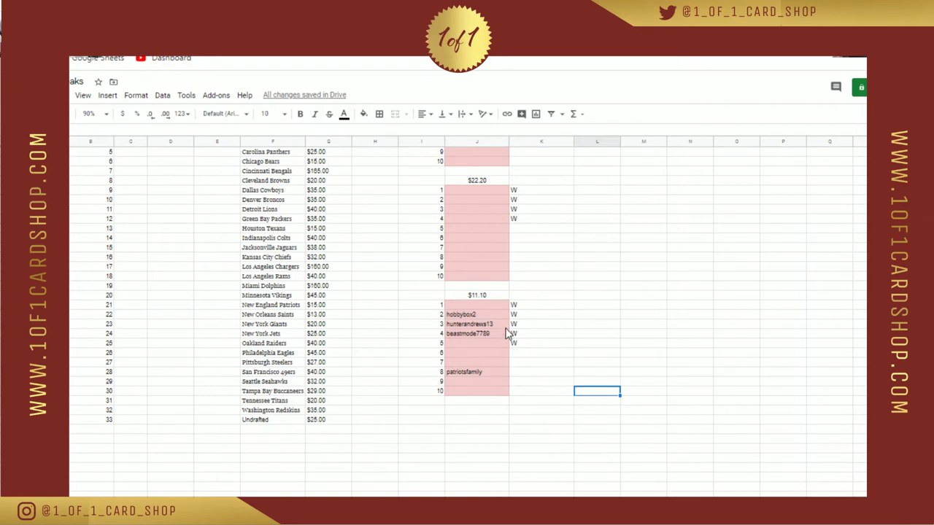
drag(500, 319, 573, 415)
click(542, 414)
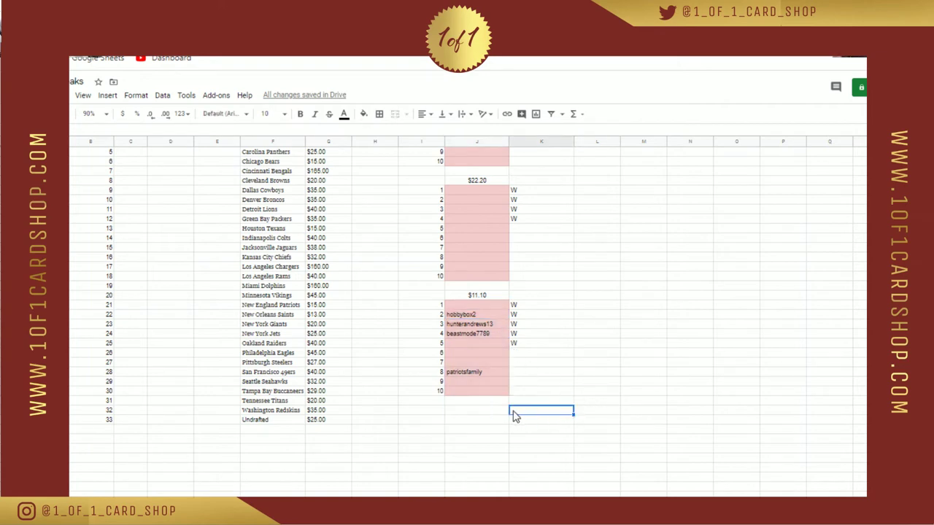
Step: Enter spot 9's username and paste the same name into spot 5
click(440, 384)
key(Right)
text(angeloca)
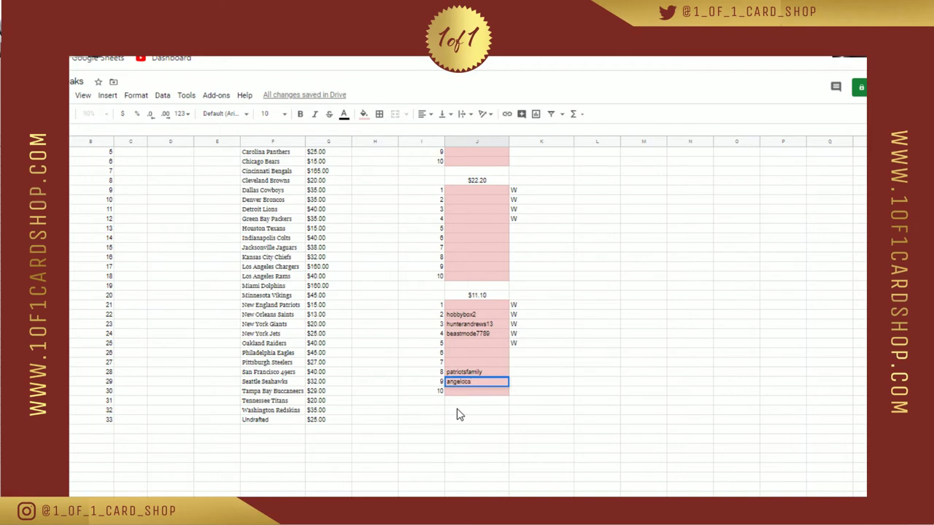
text(87)
key(Return)
key(Up)
key(ctrl+c)
key(Up)
key(Up)
key(Up)
key(Up)
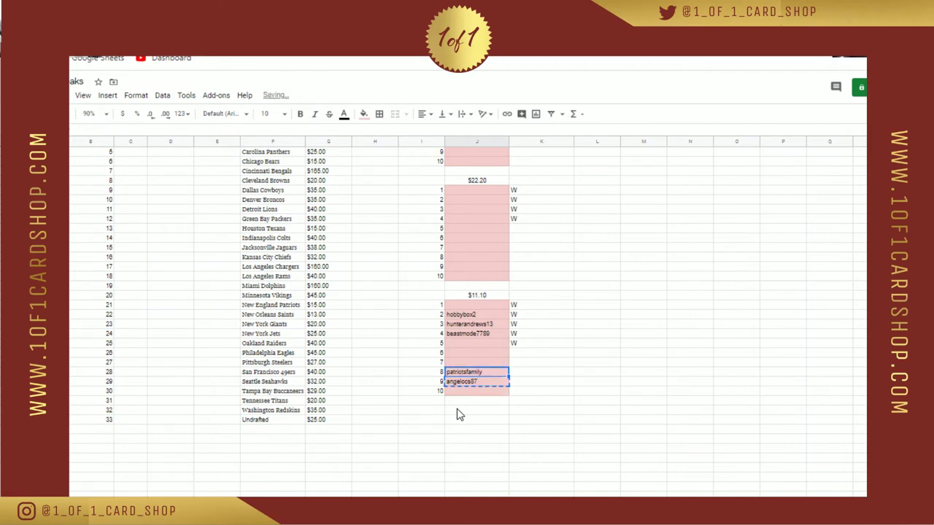
key(ctrl+v)
key(Down)
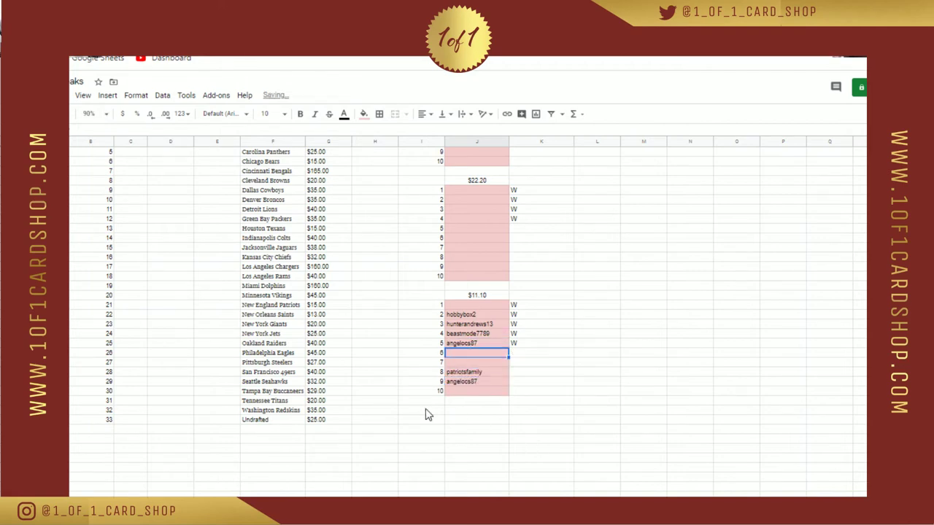
drag(473, 318, 530, 400)
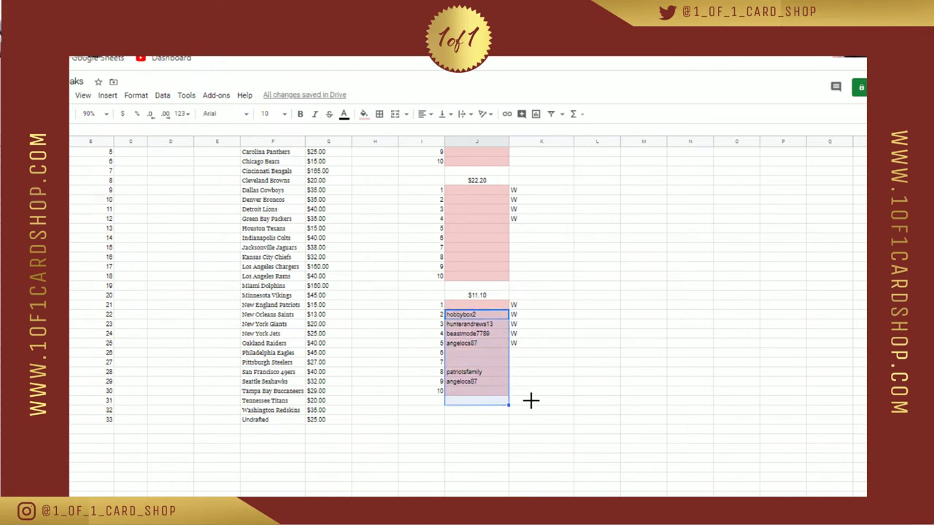
click(644, 373)
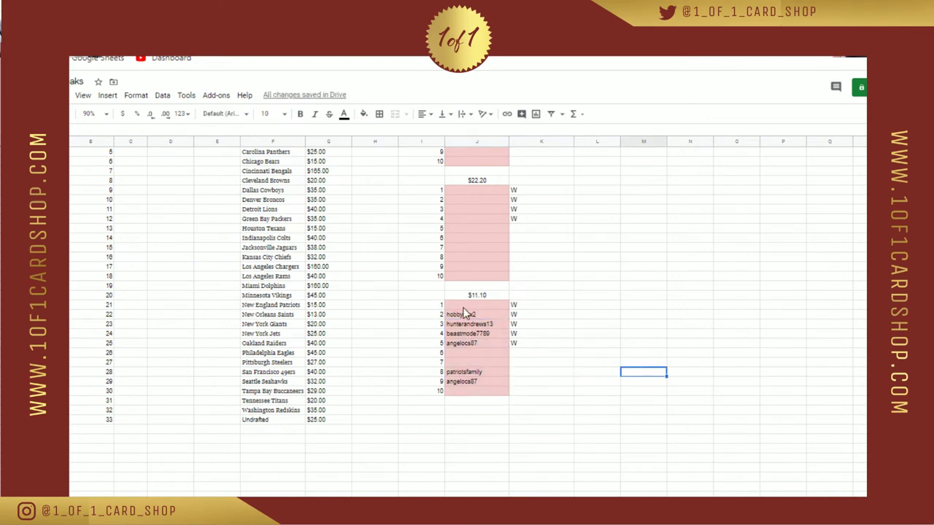
drag(465, 307, 486, 394)
click(577, 391)
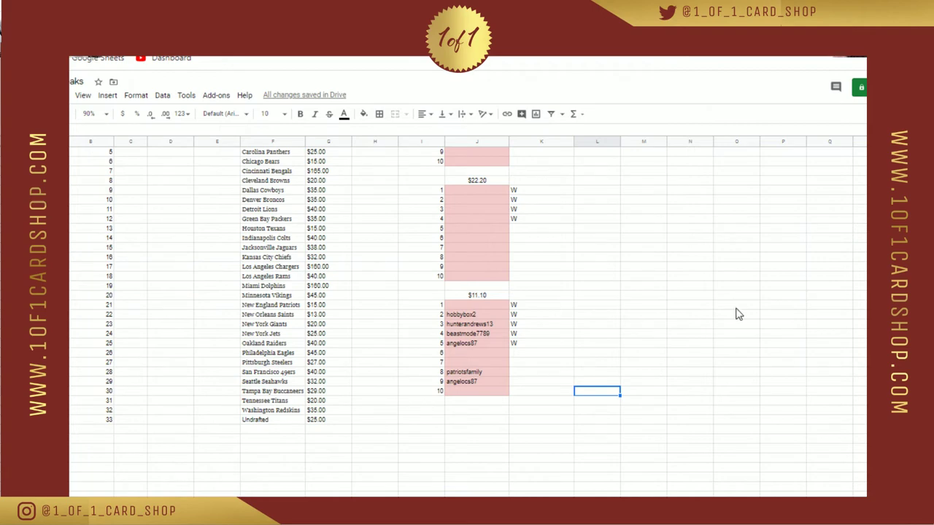
Step: Enter spot 10's username, copy it into spots 6 and 1, and type spot 7's username
click(467, 392)
text(jms)
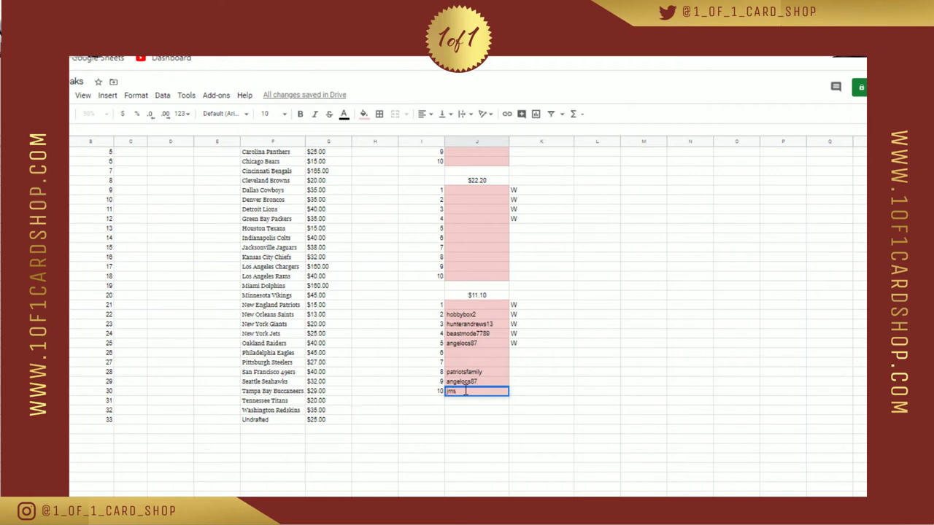
text(_scoopo)
key(Return)
click(466, 394)
key(ctrl+c)
key(Up)
key(Up)
key(Up)
key(Up)
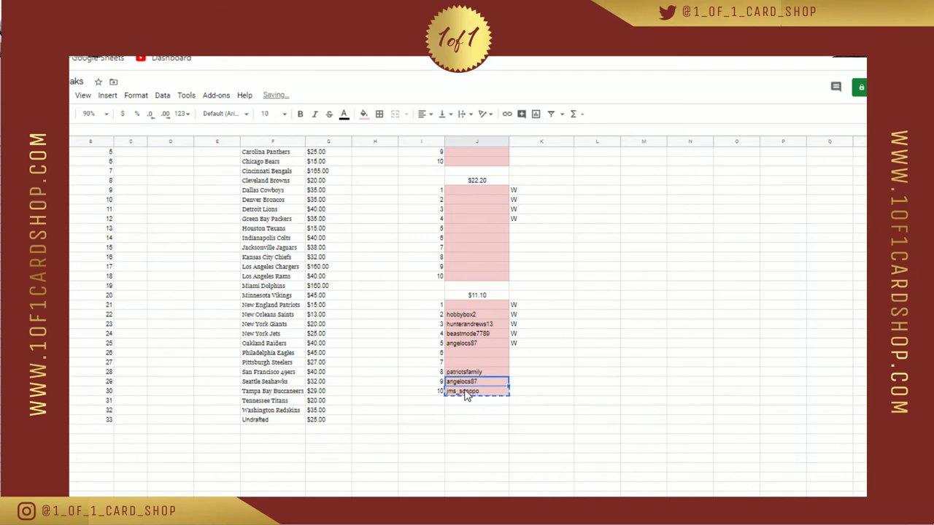
key(ctrl+v)
key(Up)
key(Up)
key(Up)
key(Up)
key(Up)
key(ctrl+v)
key(Down)
key(Down)
key(Down)
key(Down)
key(Down)
key(Down)
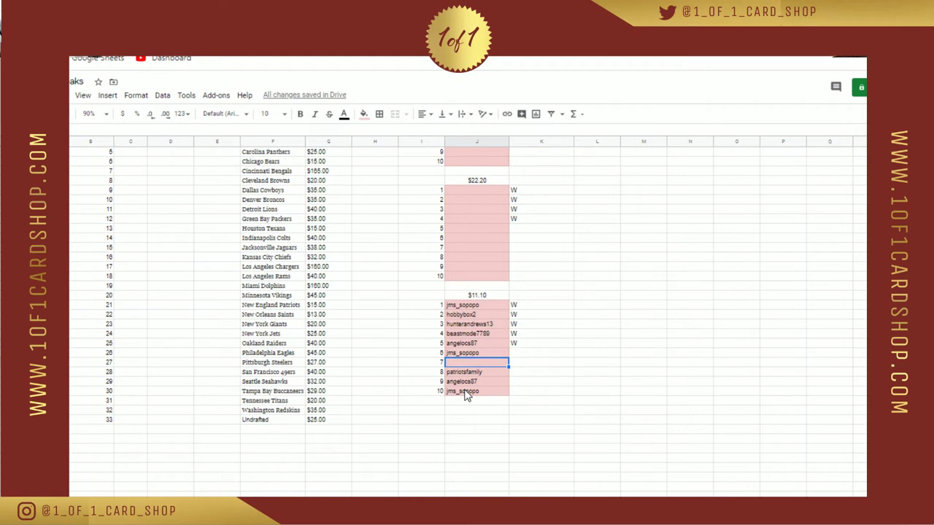
text(pirk)
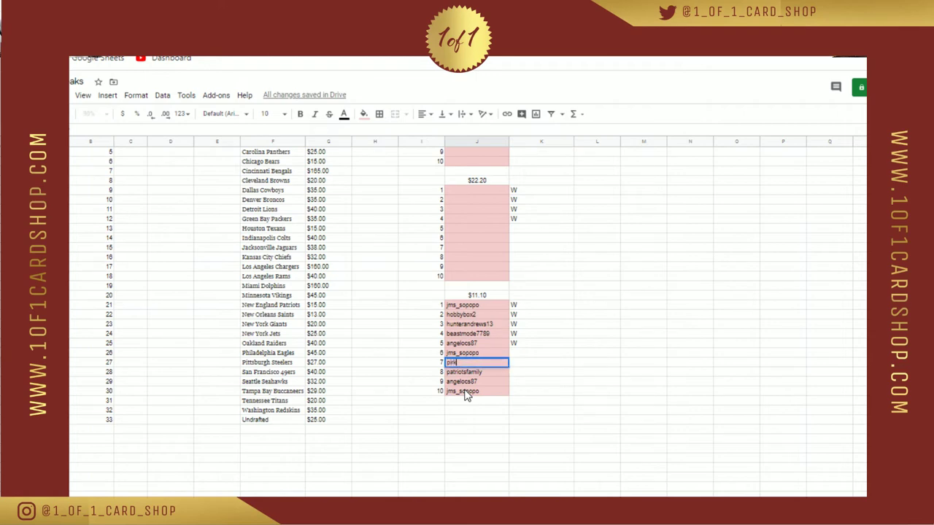
text(hallaa)
key(Return)
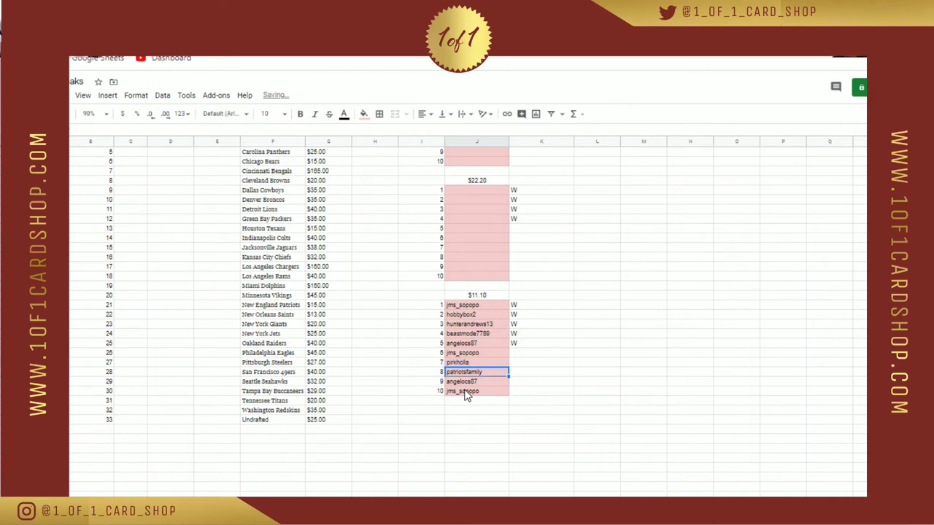
Step: Fill spots 1–5 (J9:J13) of the $22.20 block yellow
drag(471, 188, 471, 229)
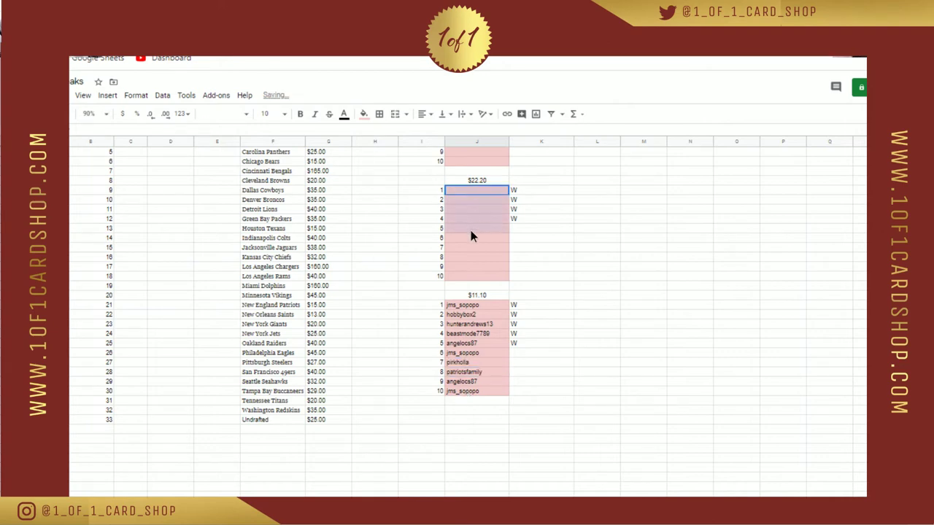
click(363, 113)
click(401, 161)
click(632, 229)
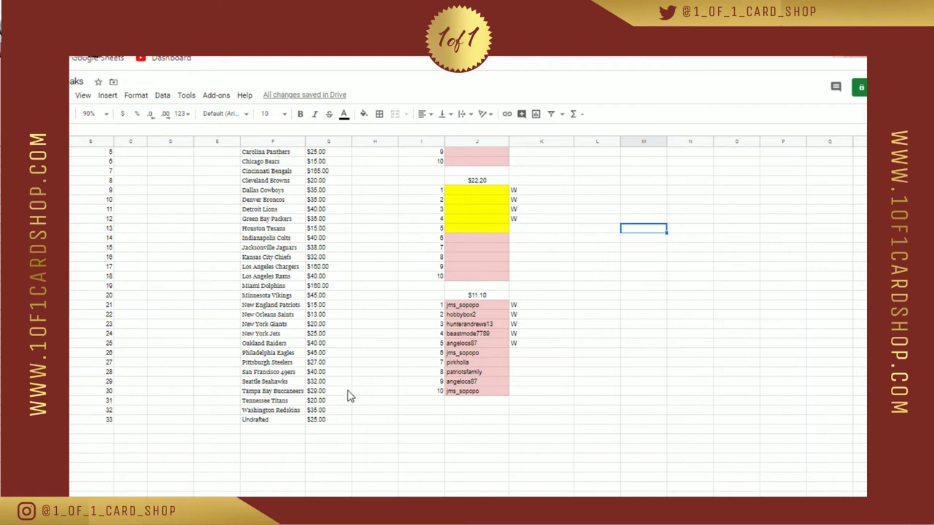
Step: Reset the fill colour on spot 8 of the $11.10 block to remove its pink
click(449, 372)
click(363, 113)
click(375, 131)
drag(477, 210, 485, 329)
click(473, 238)
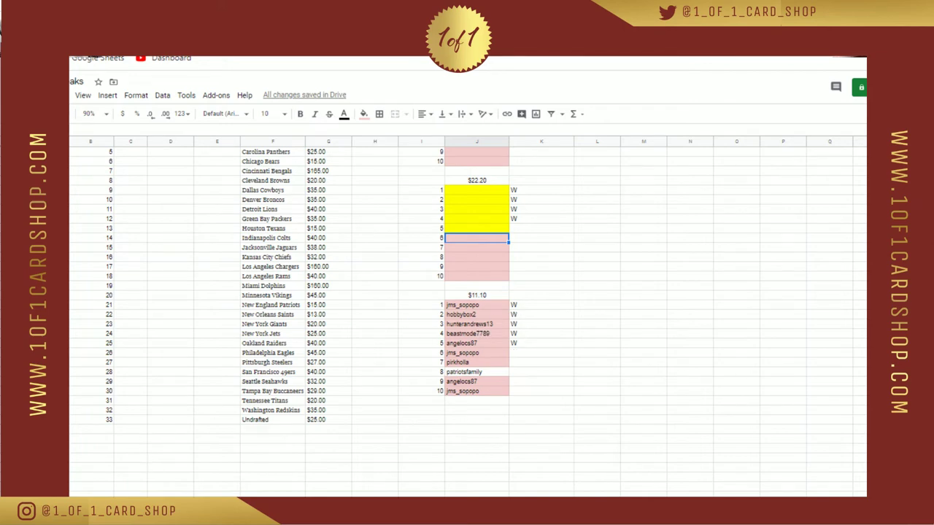
Step: Append 2 to spot 2's username and clear the pink fill from spots 2–4 and 7
double_click(480, 316)
text(2)
key(Return)
click(474, 332)
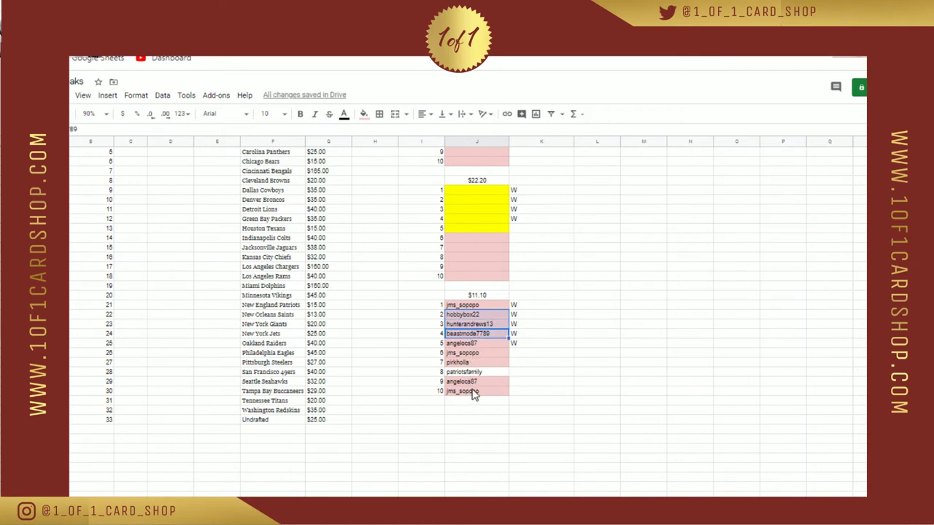
click(467, 362)
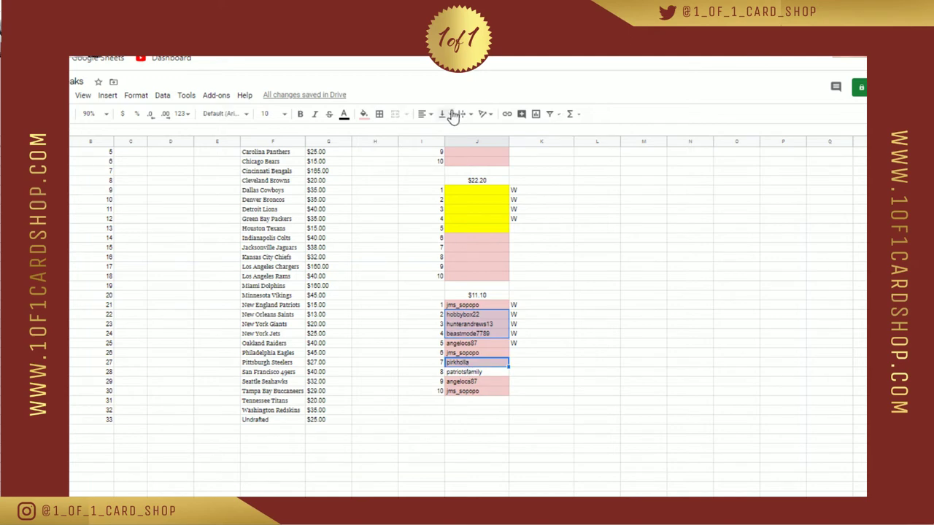
click(363, 114)
click(380, 131)
click(554, 267)
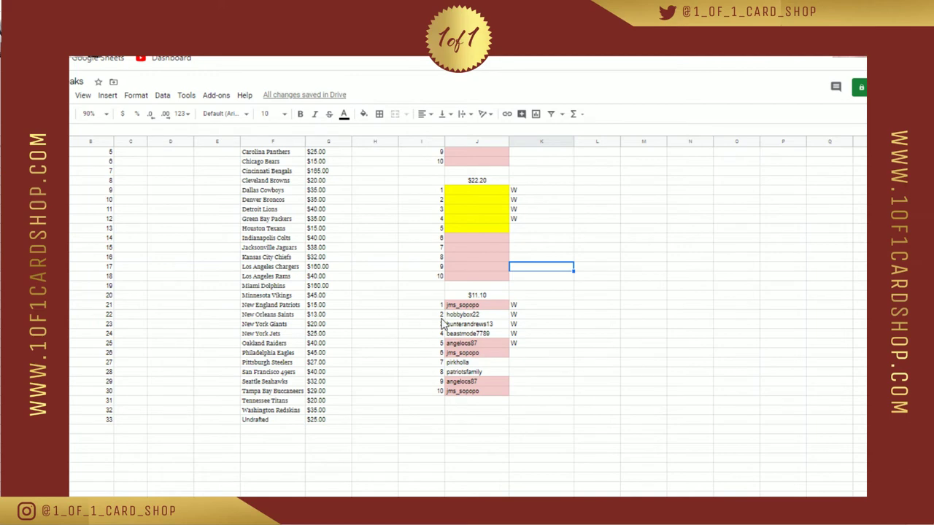
Step: Clear the pink fill from spots 10, 6 and 1, then copy all ten names
ctrl+click(478, 392)
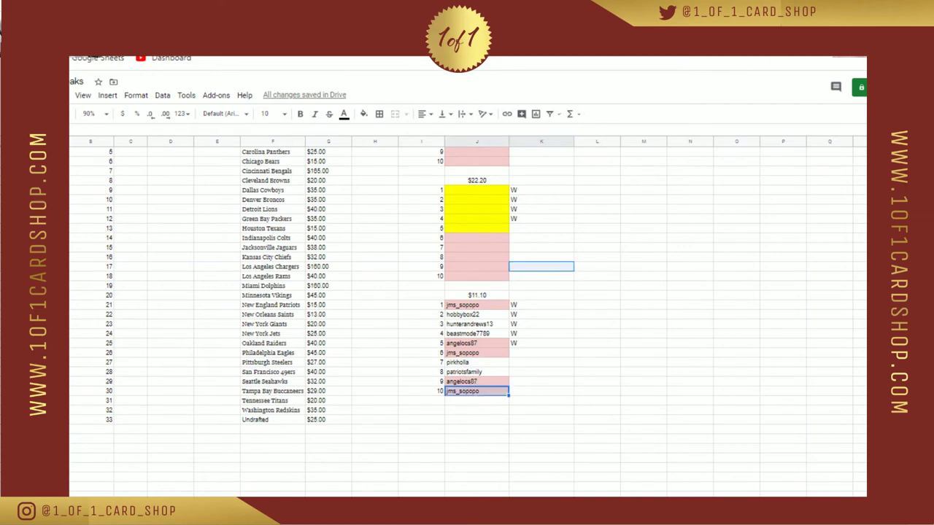
ctrl+click(477, 353)
ctrl+click(478, 306)
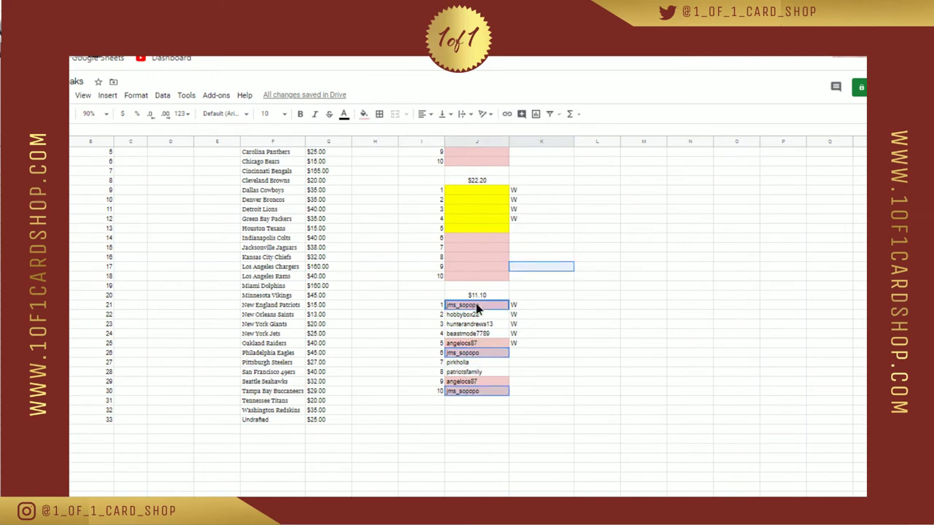
click(362, 114)
click(372, 134)
click(634, 350)
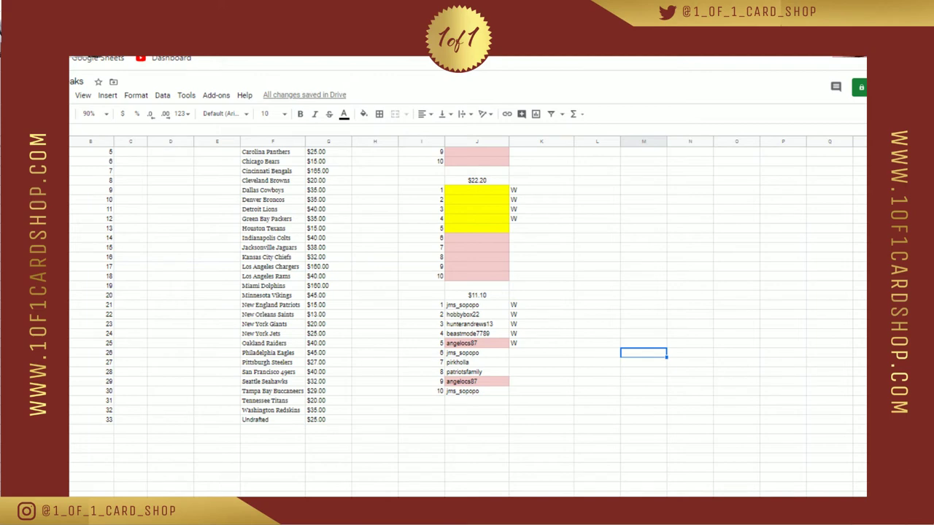
drag(466, 305, 478, 391)
key(ctrl+c)
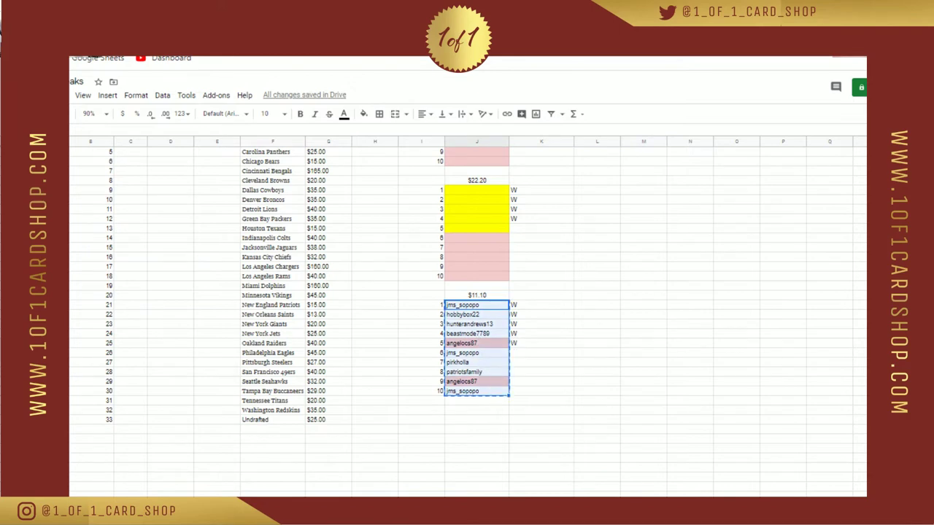
Step: Paste the ten usernames into List Randomizer, shuffle them seven times, and select the result
key(ctrl+Tab)
click(367, 104)
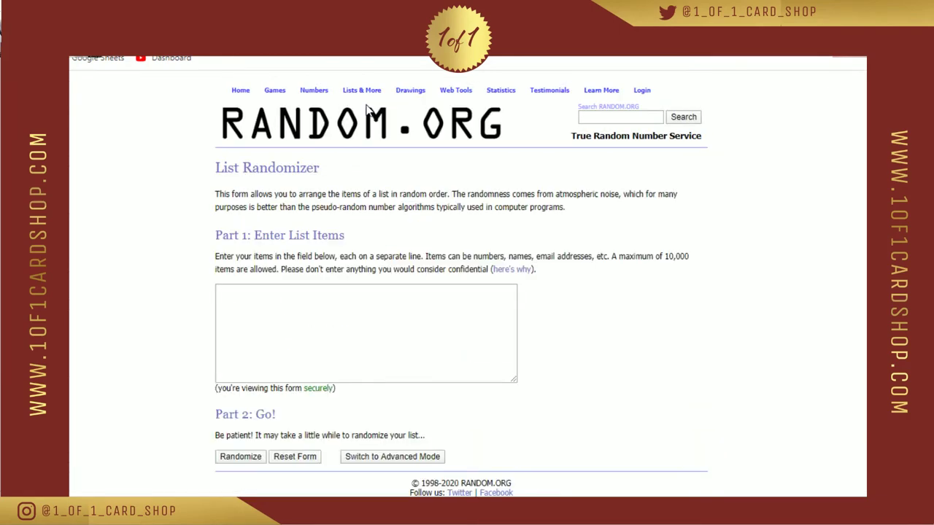
click(285, 324)
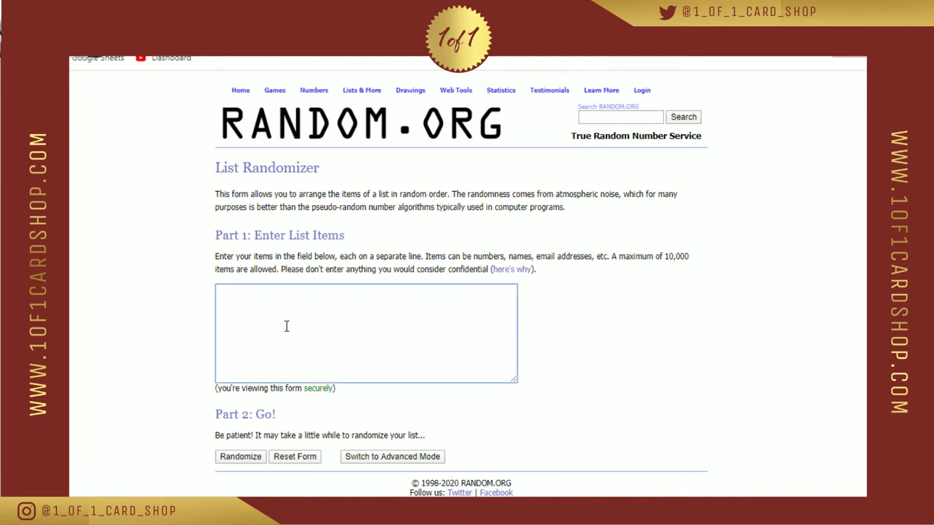
key(ctrl+v)
click(245, 458)
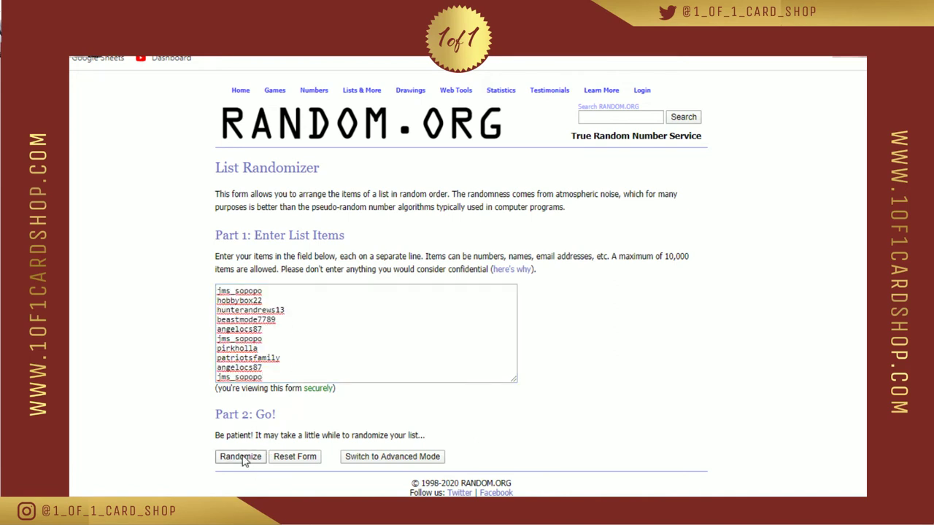
click(235, 374)
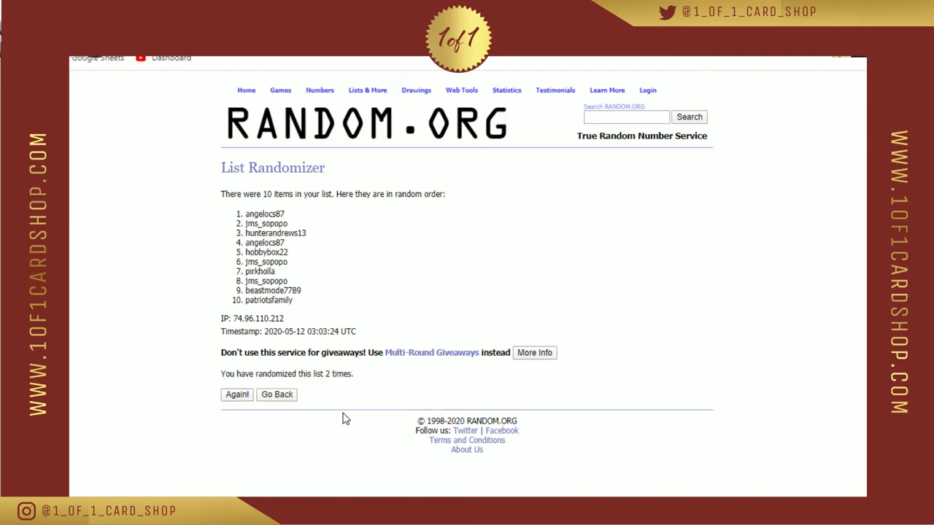
click(230, 397)
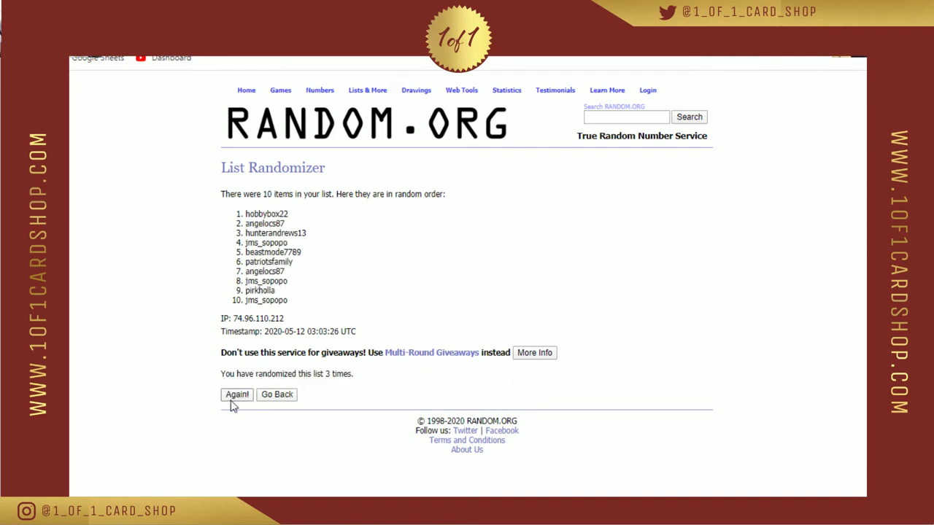
click(231, 399)
click(233, 400)
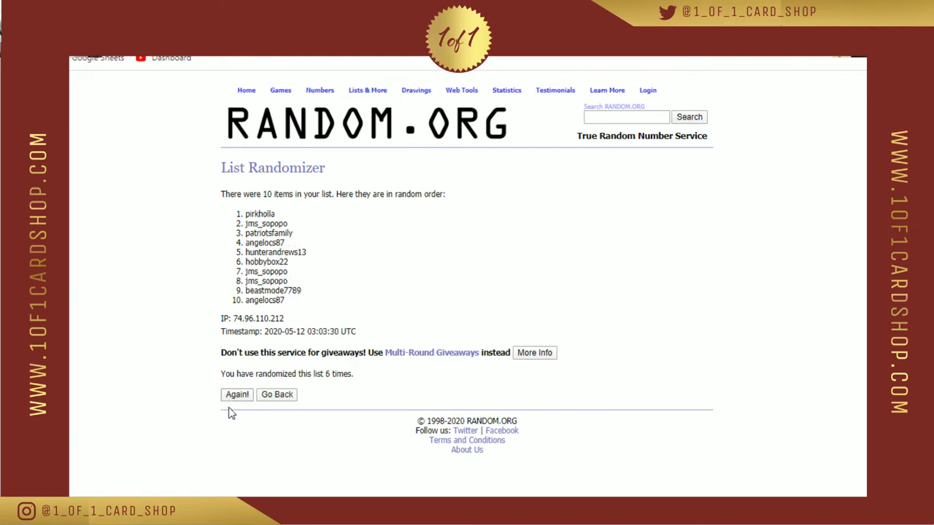
click(232, 396)
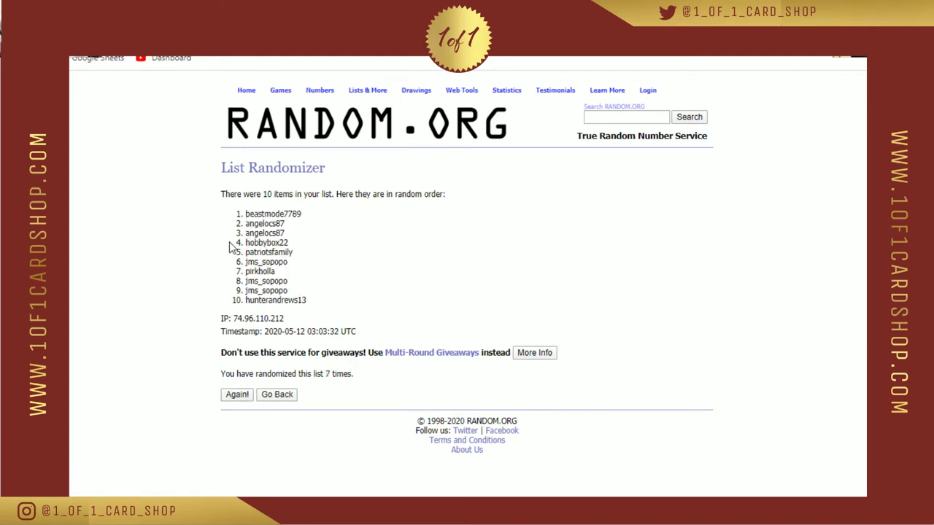
drag(312, 301, 212, 216)
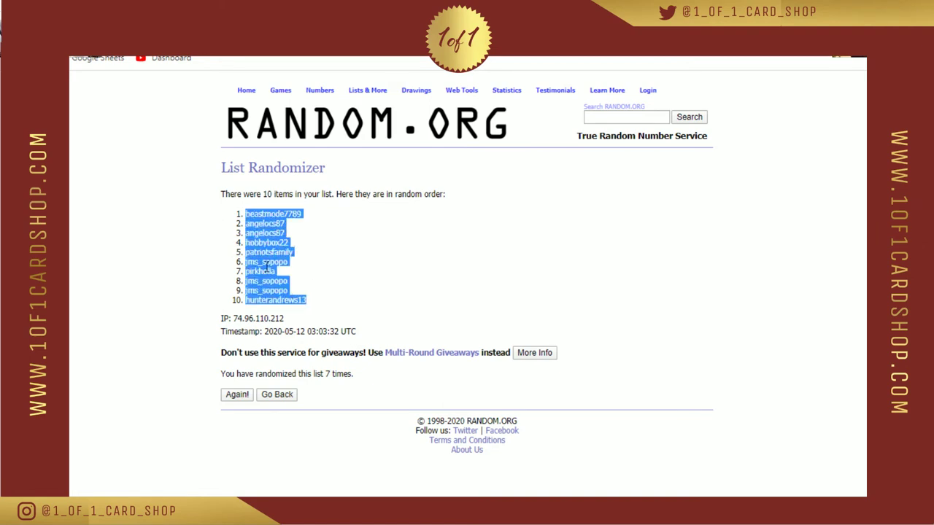
click(325, 44)
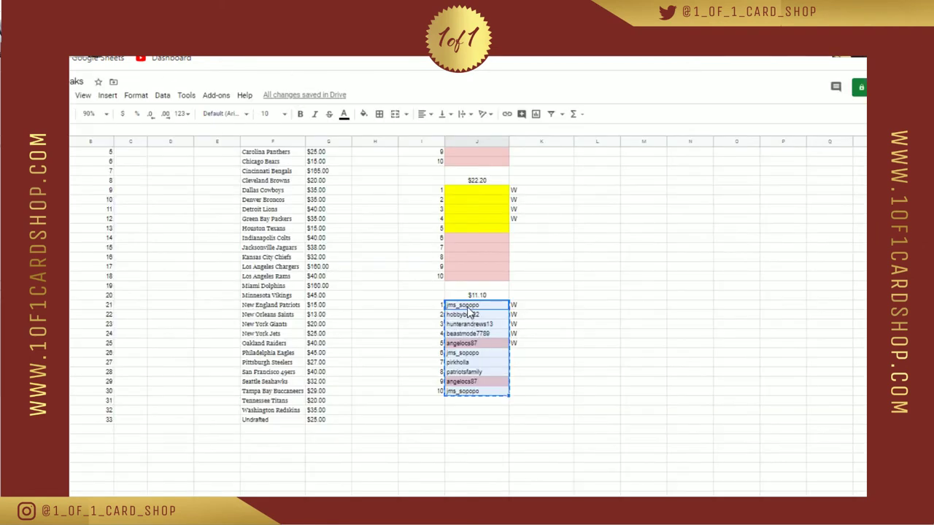
Step: Paste the shuffled names and copy the first five into spots 1–5 of the $22.20 block
key(ctrl+v)
key(ctrl+c)
click(474, 191)
key(ctrl+v)
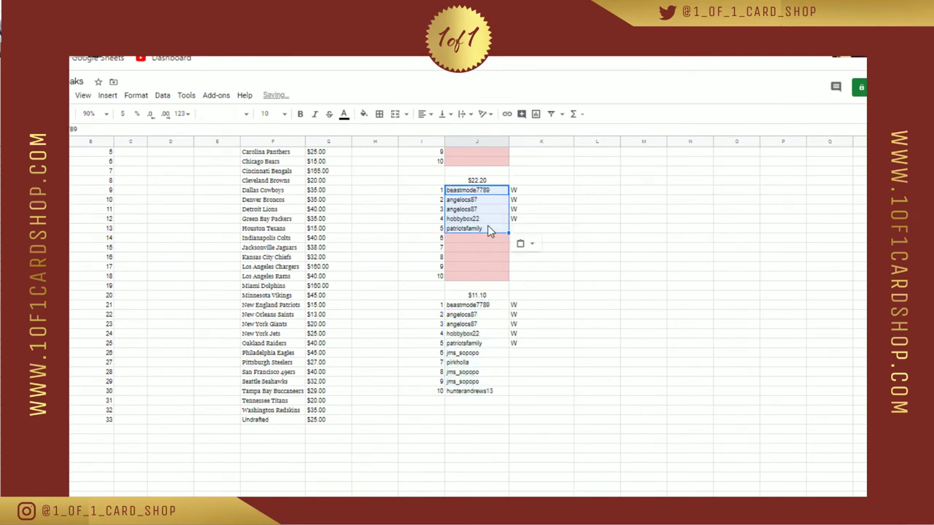
Step: Move out spots 6–10's usernames and delete spots 1–5's to empty the $11.10 column
drag(485, 354, 488, 392)
key(ctrl+c)
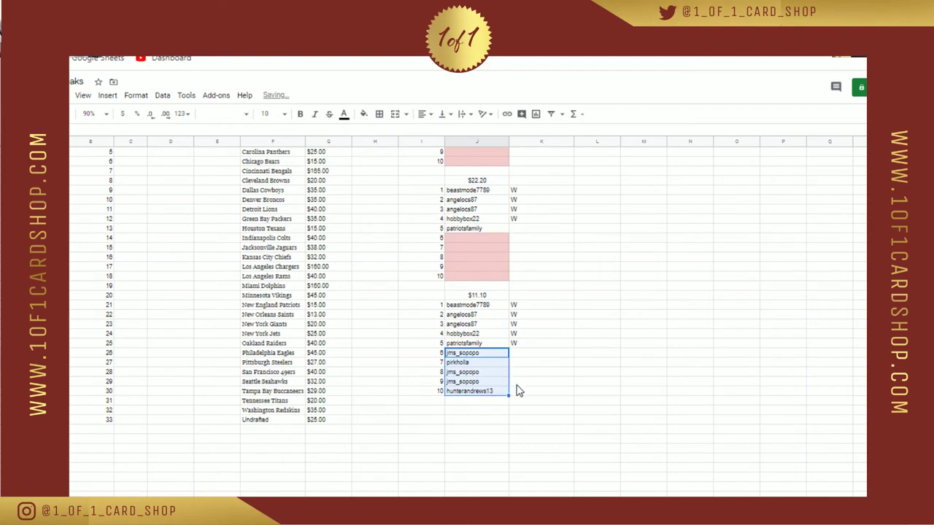
scroll(707, 348, up, 9)
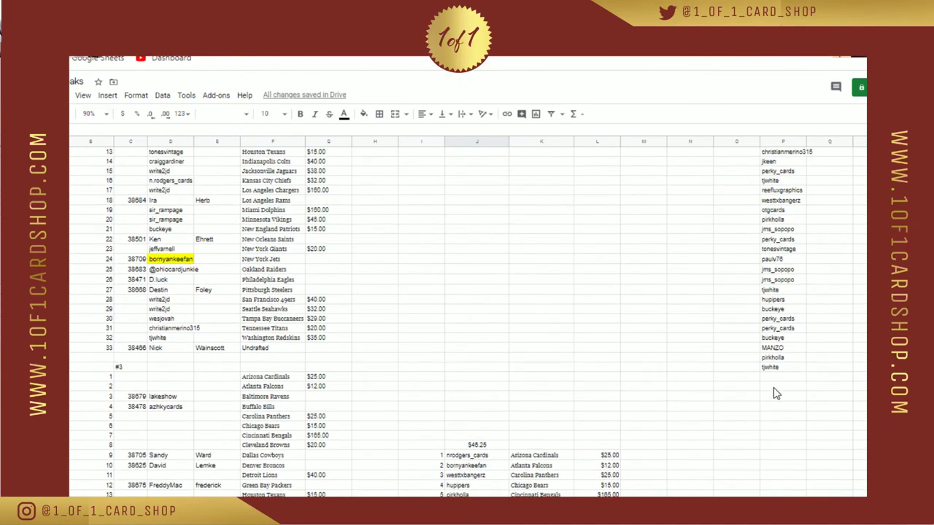
click(776, 392)
key(ctrl+v)
scroll(734, 364, down, 15)
scroll(722, 357, up, 7)
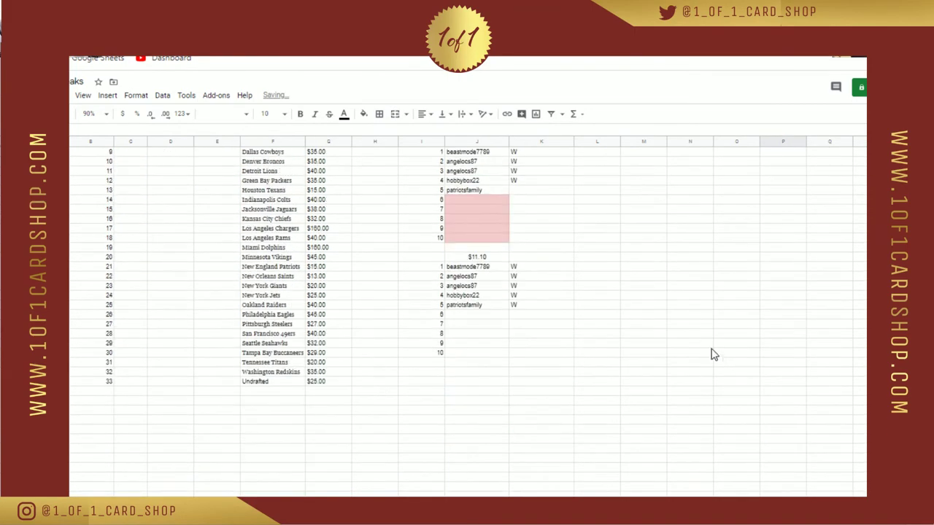
drag(492, 371, 485, 413)
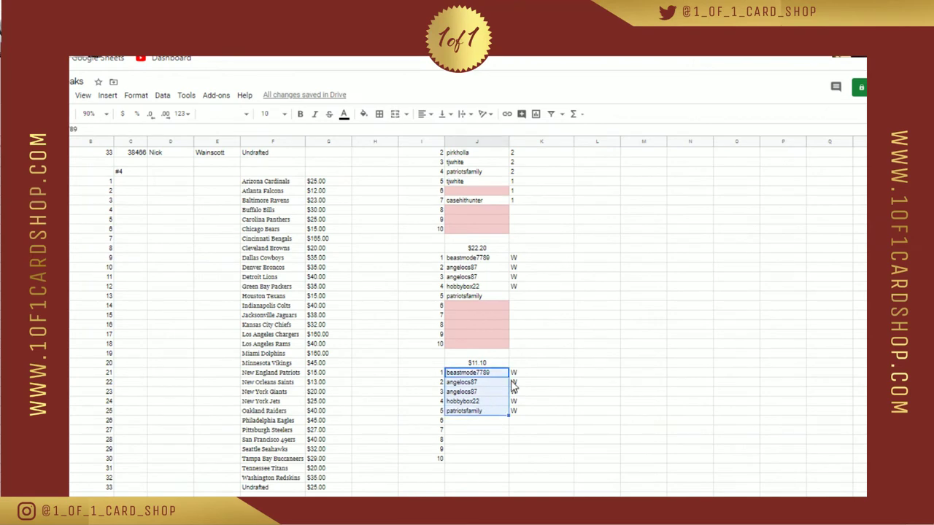
key(Delete)
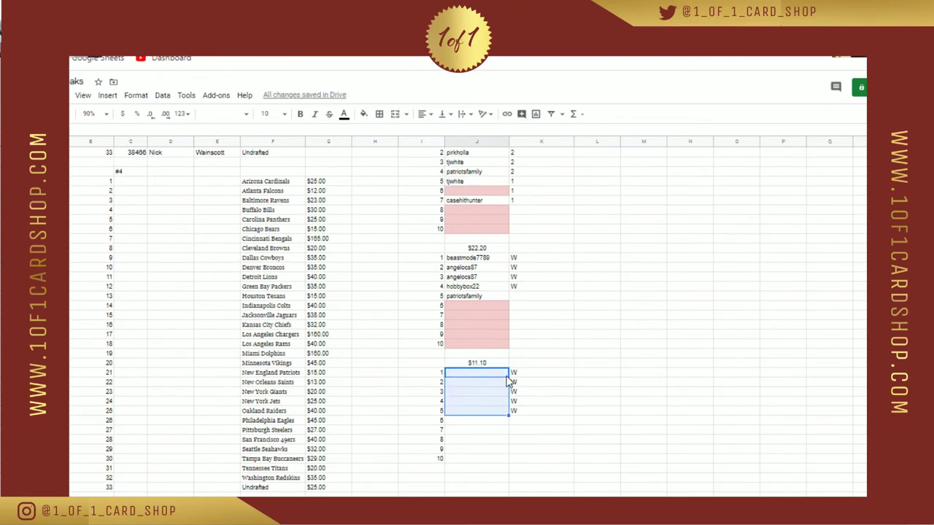
mouse_move(478, 374)
mouse_down()
mouse_move(478, 496)
mouse_move(488, 387)
mouse_up()
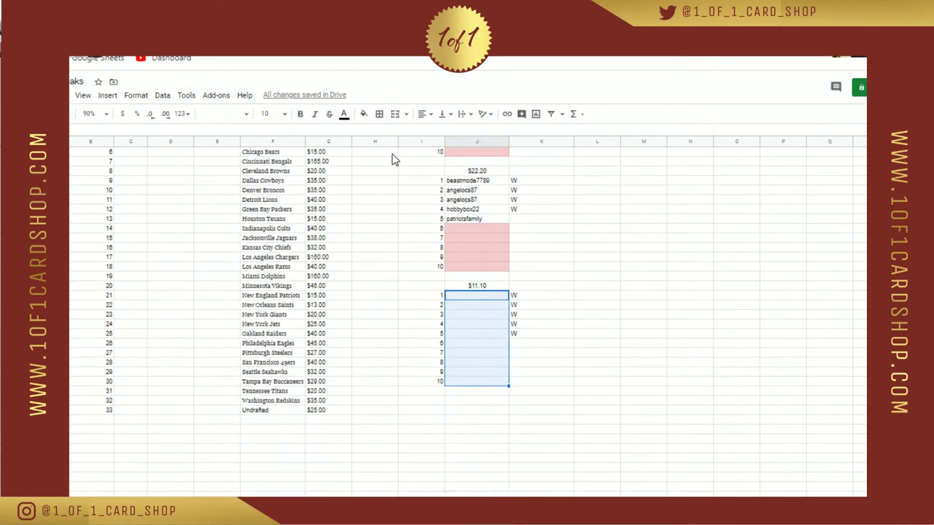
Step: Give the $11.10 block's spots 1–10 (J21:J30) a light red fill
click(347, 117)
click(362, 115)
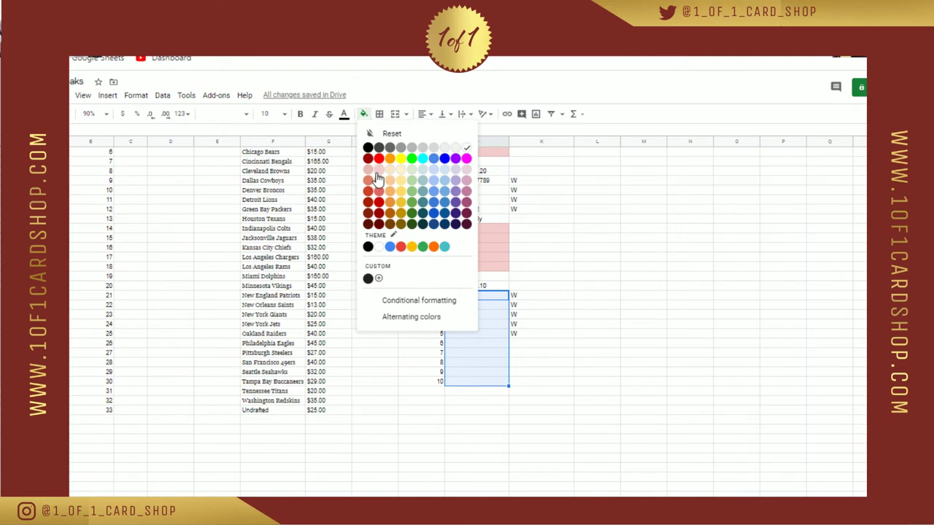
click(378, 170)
click(476, 238)
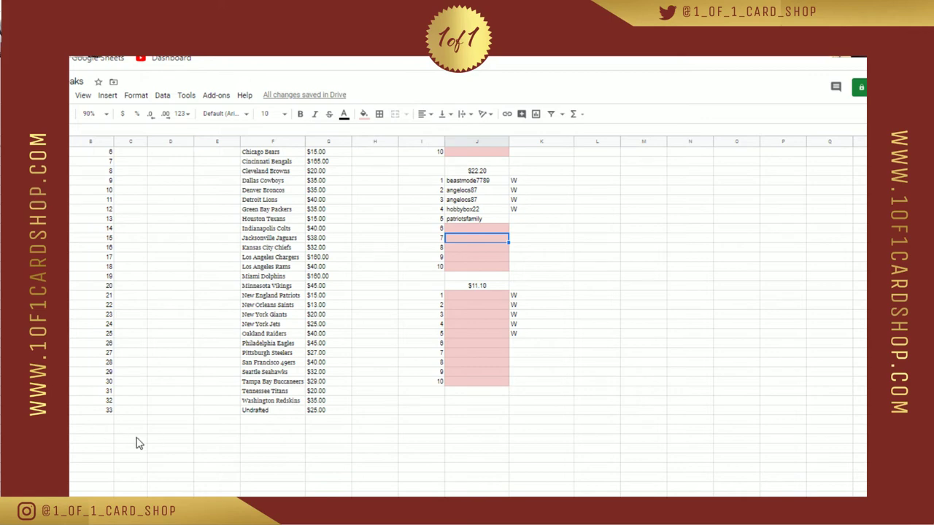
click(469, 327)
text(MANZO)
key(Return)
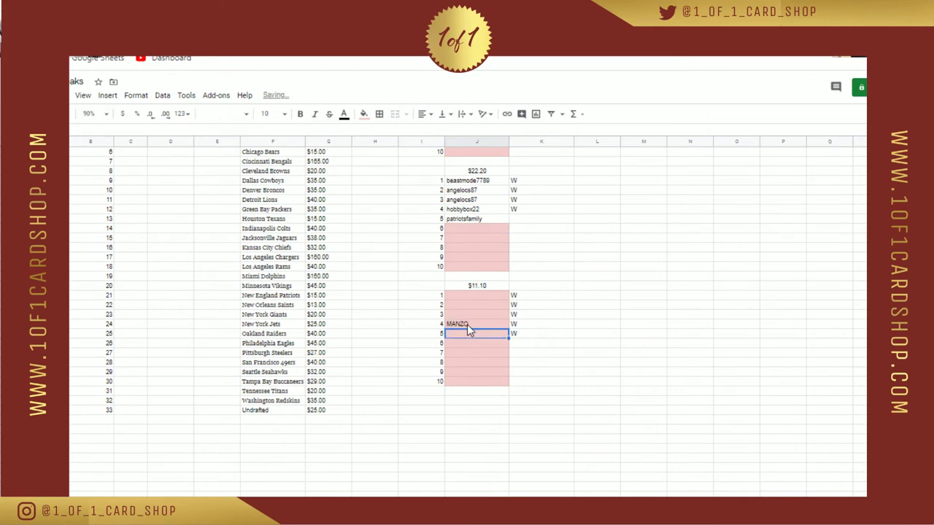
text(pinkho)
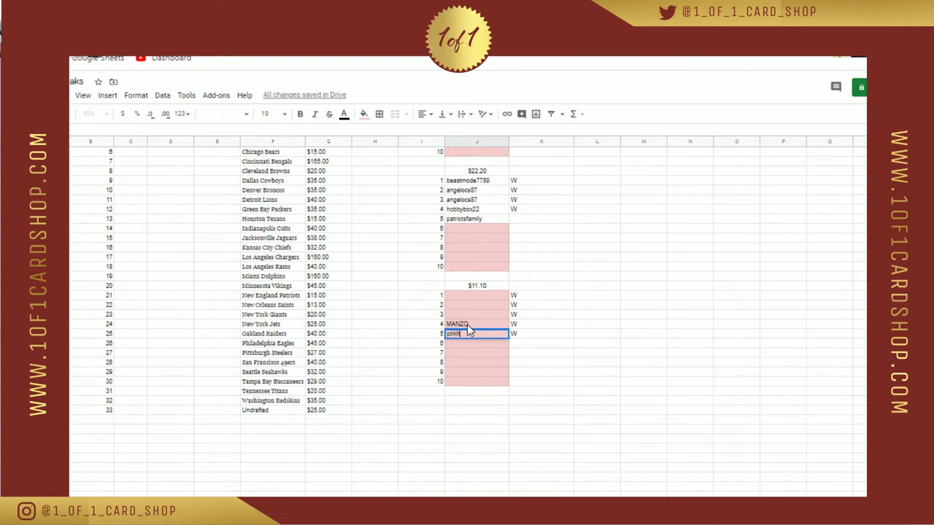
text(lla)
key(Return)
key(Up)
key(ctrl+c)
key(Down)
key(Down)
Step: Enter saltysully in spot 9 and copy it into spot 10
key(Down)
key(ctrl+v)
key(Down)
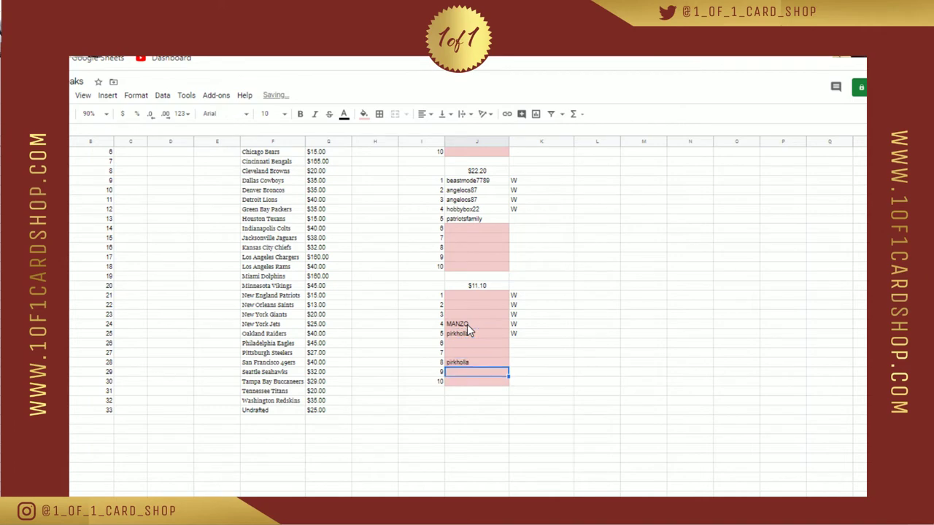
text(saltysully)
key(Return)
key(Up)
key(ctrl+c)
key(Down)
key(ctrl+v)
key(Up)
key(Up)
key(Up)
key(Up)
text(b)
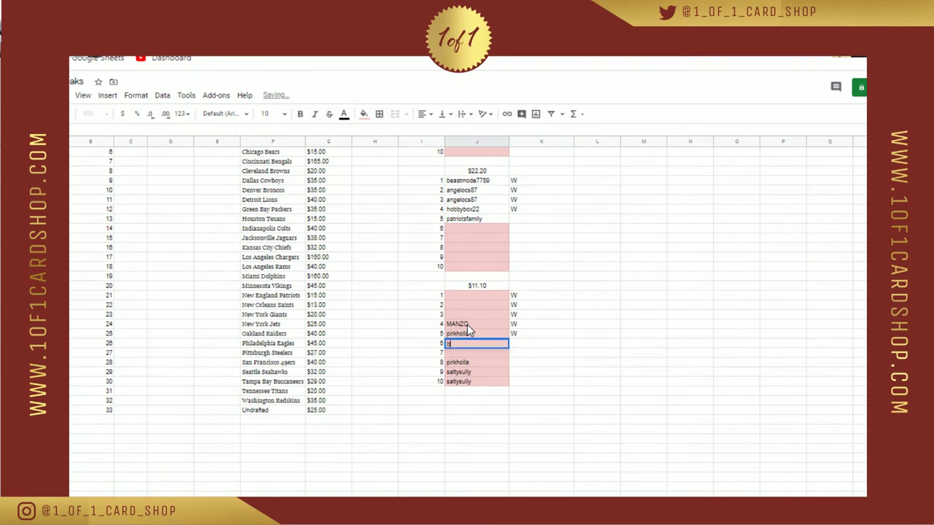
text(eastmode7789)
key(Return)
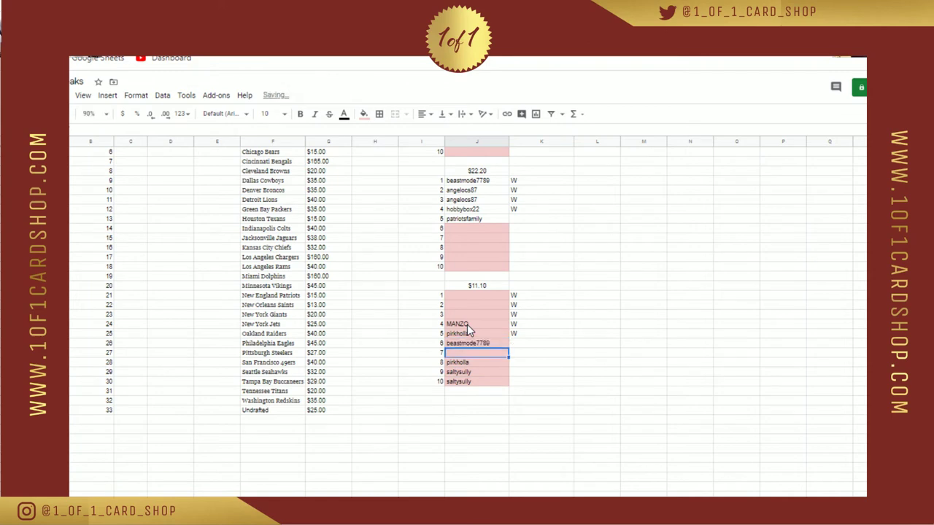
text(angelocs)
key(Return)
key(Up)
key(ctrl+c)
key(Up)
key(Up)
key(Up)
key(Up)
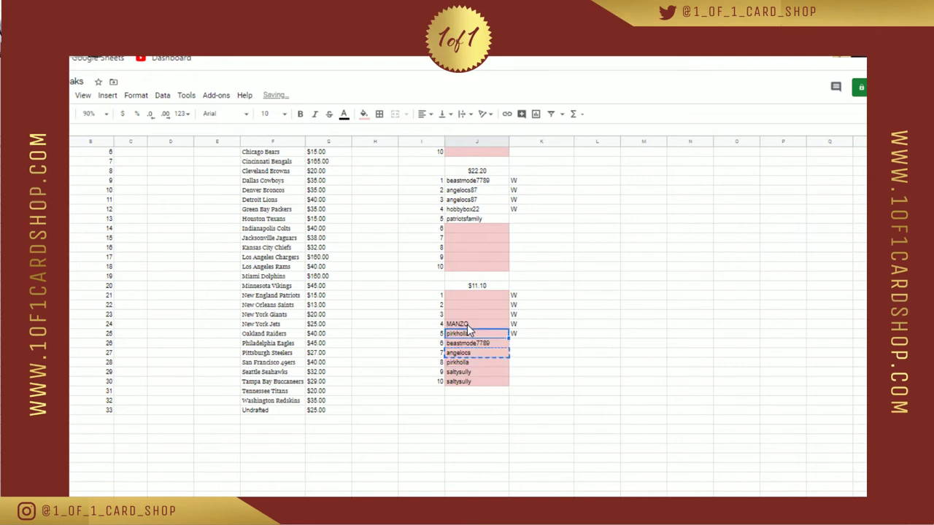
key(Up)
key(ctrl+v)
key(Down)
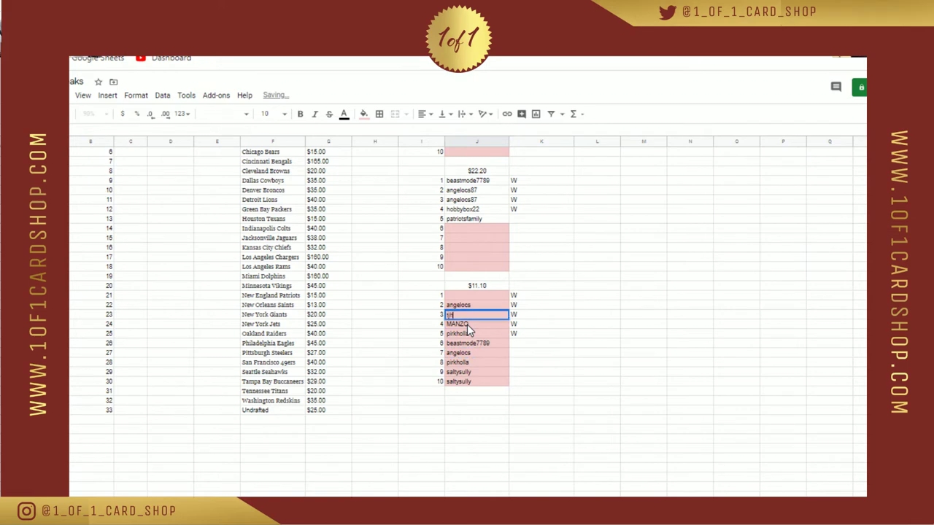
key(Return)
key(Up)
key(Up)
key(ctrl+c)
key(Up)
key(ctrl+v)
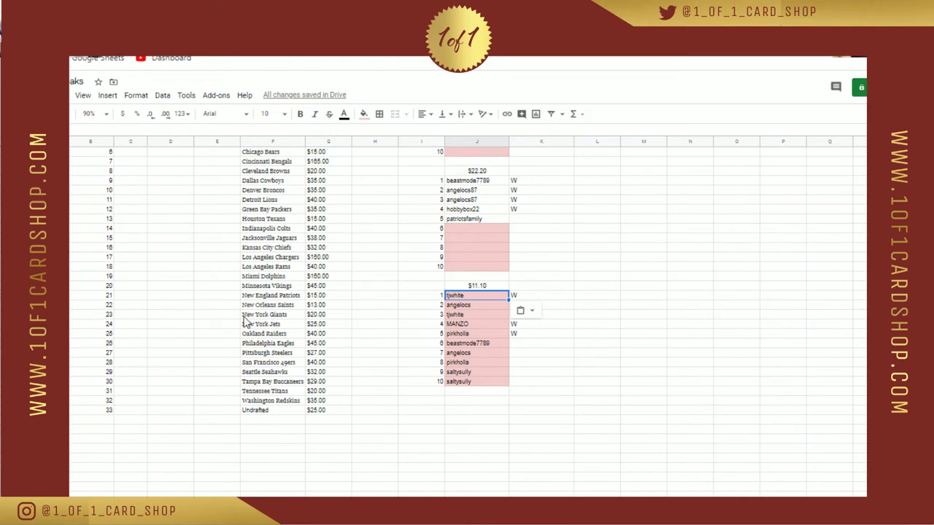
drag(459, 372, 470, 388)
ctrl+click(456, 326)
drag(458, 336, 458, 336)
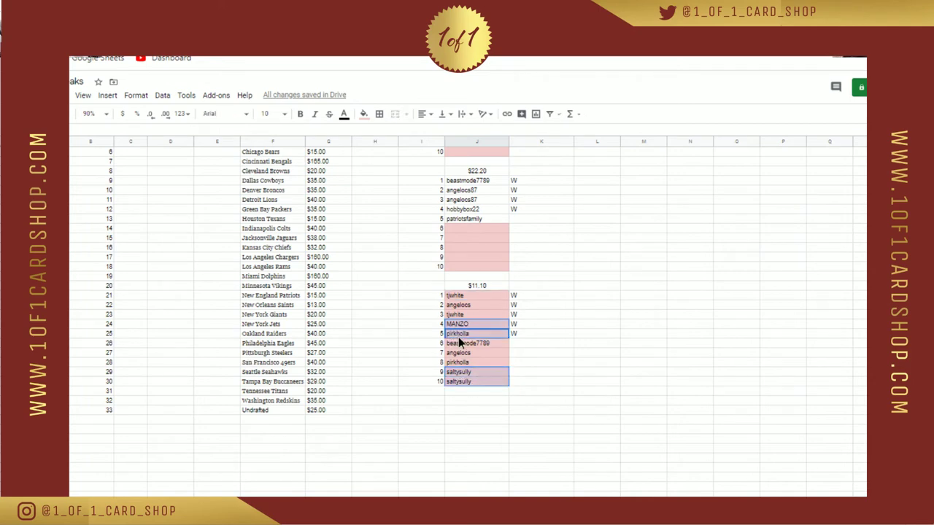
ctrl+click(478, 362)
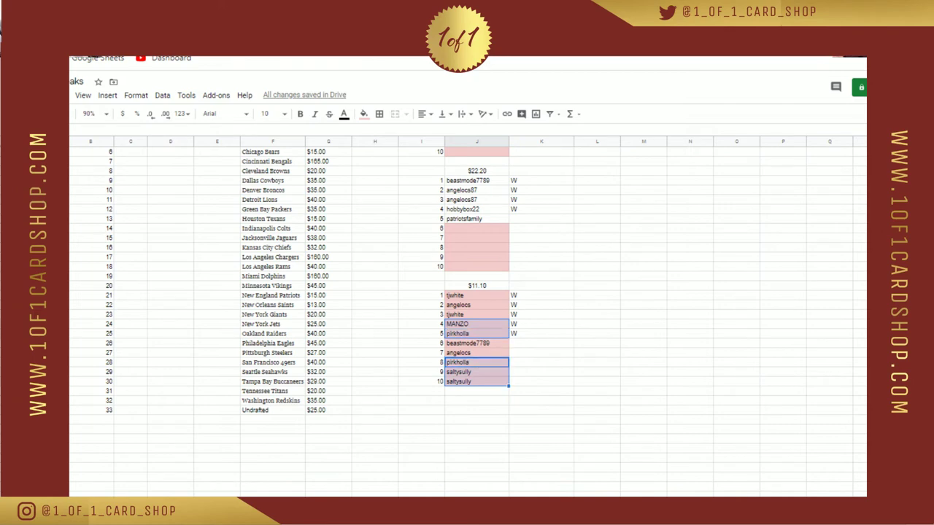
click(362, 115)
click(374, 130)
click(677, 374)
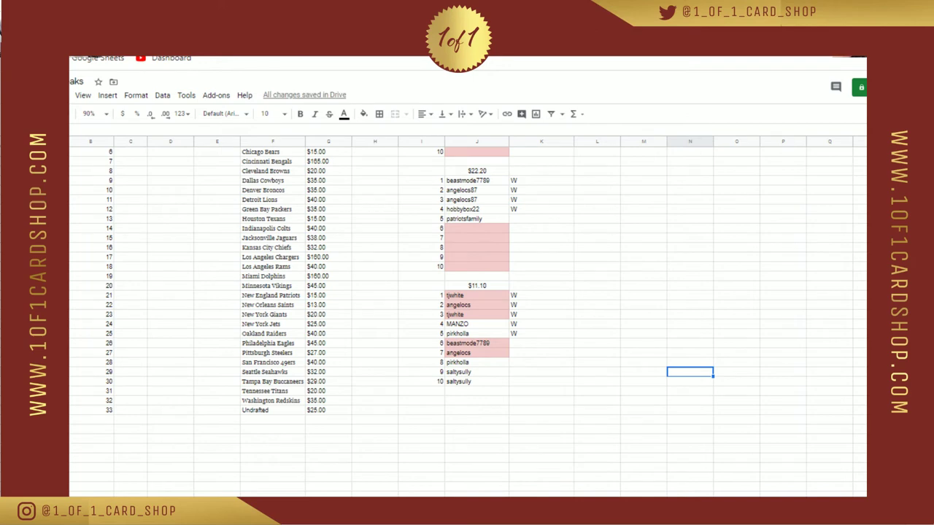
click(488, 346)
drag(488, 347, 485, 355)
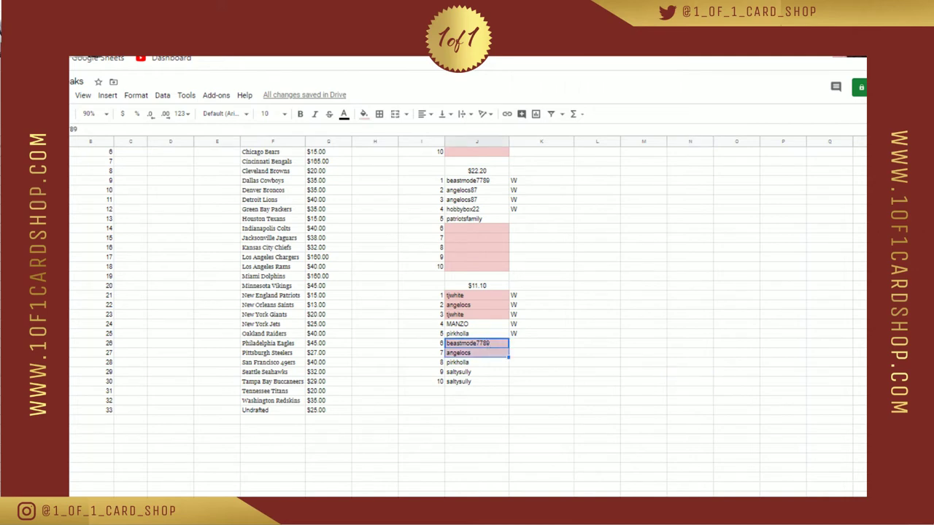
ctrl+click(485, 305)
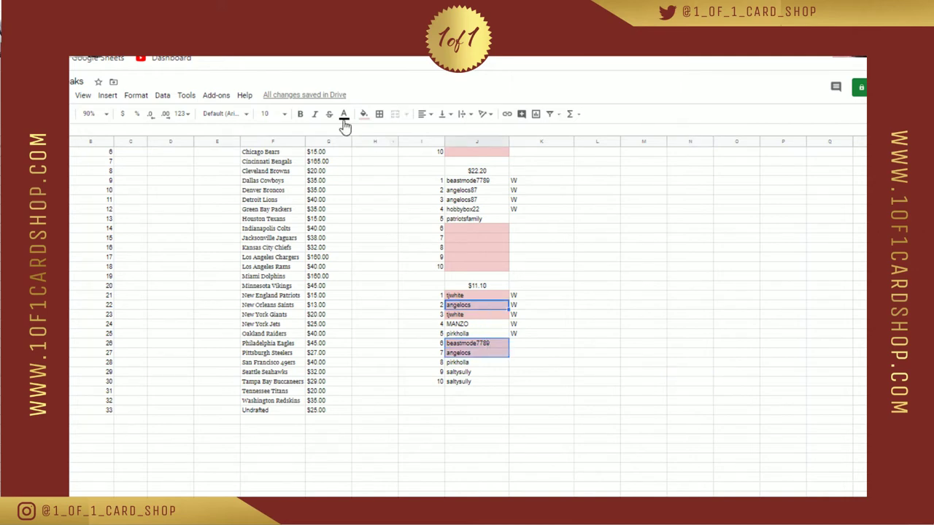
click(379, 114)
click(364, 113)
click(388, 131)
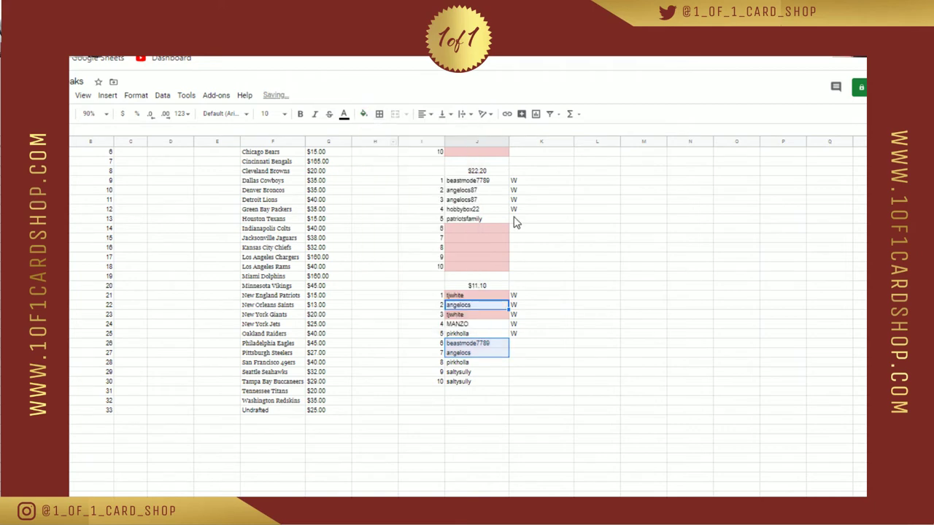
click(572, 260)
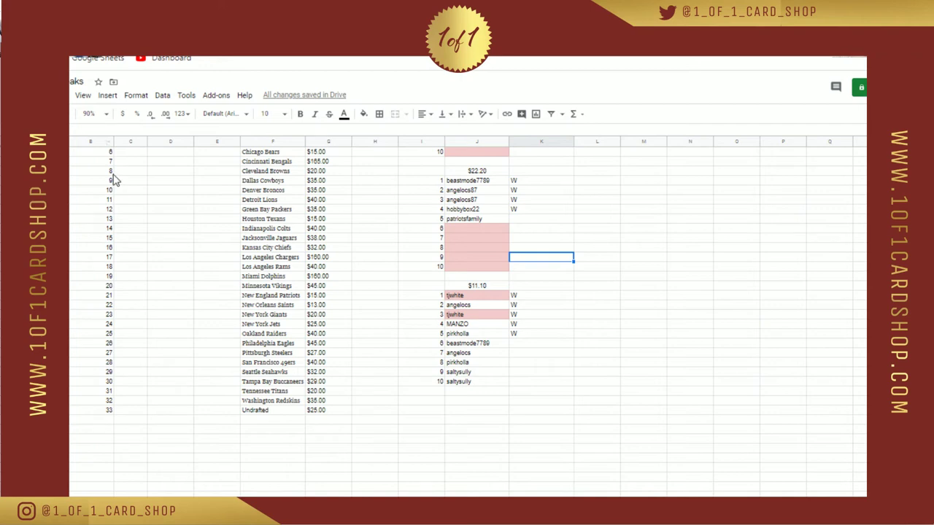
Step: Put the ten $11.10 usernames into a fresh RANDOM.ORG List Randomizer, removing the trailing blank line
drag(481, 296, 489, 388)
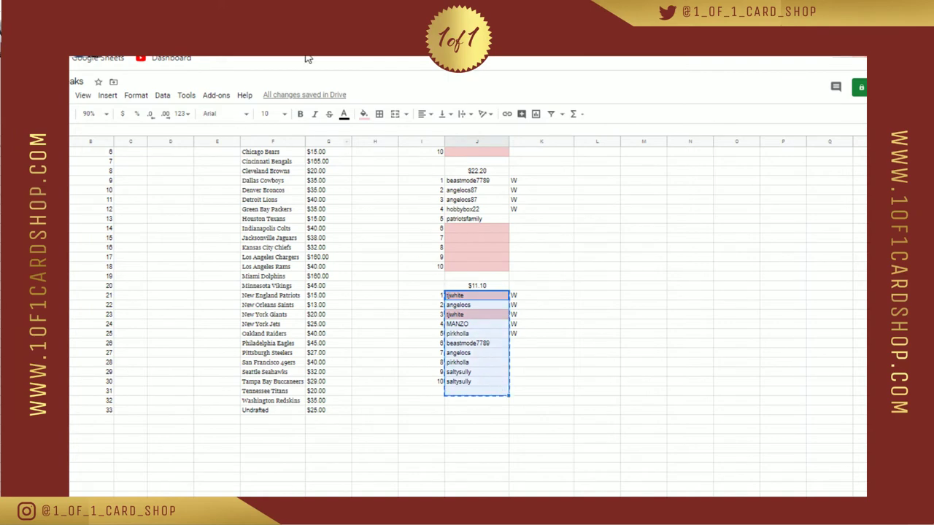
click(314, 40)
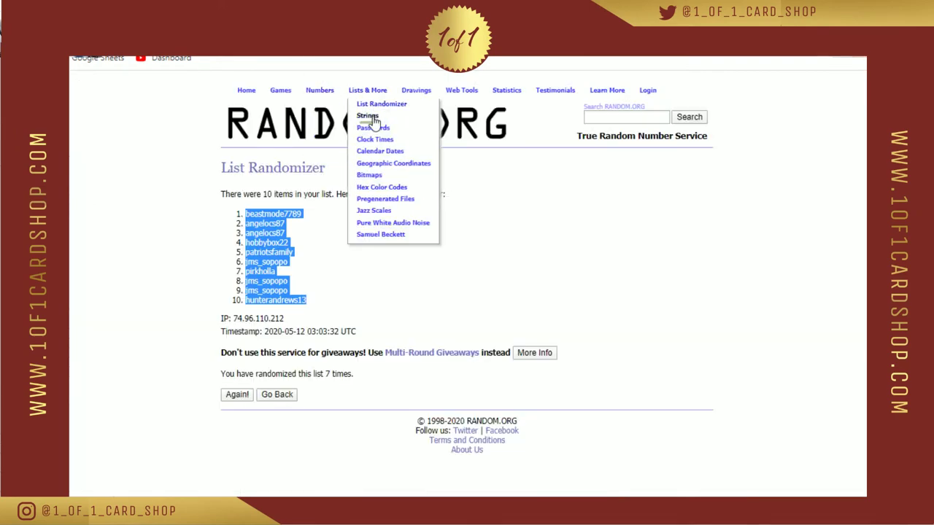
click(376, 104)
click(369, 300)
key(ctrl+v)
key(BackSpace)
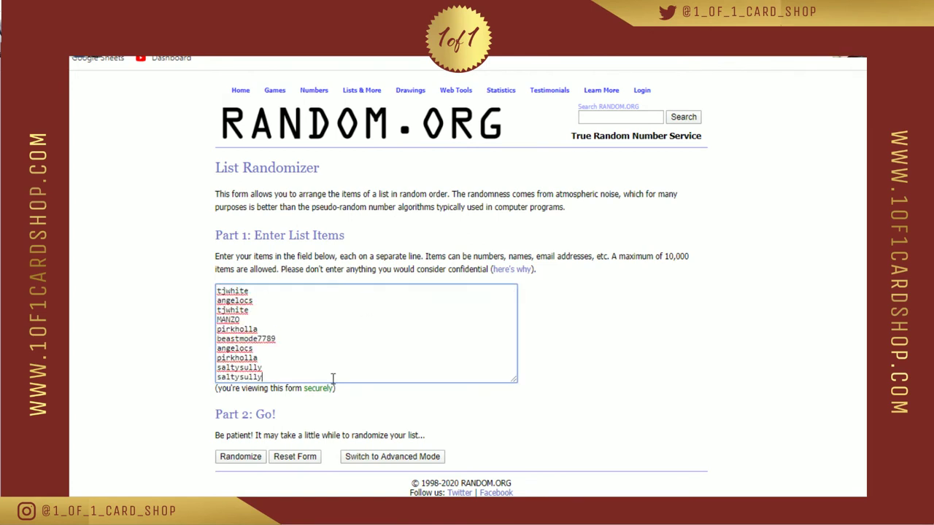
Step: Randomize the username list seven times and select the final shuffled order
click(245, 462)
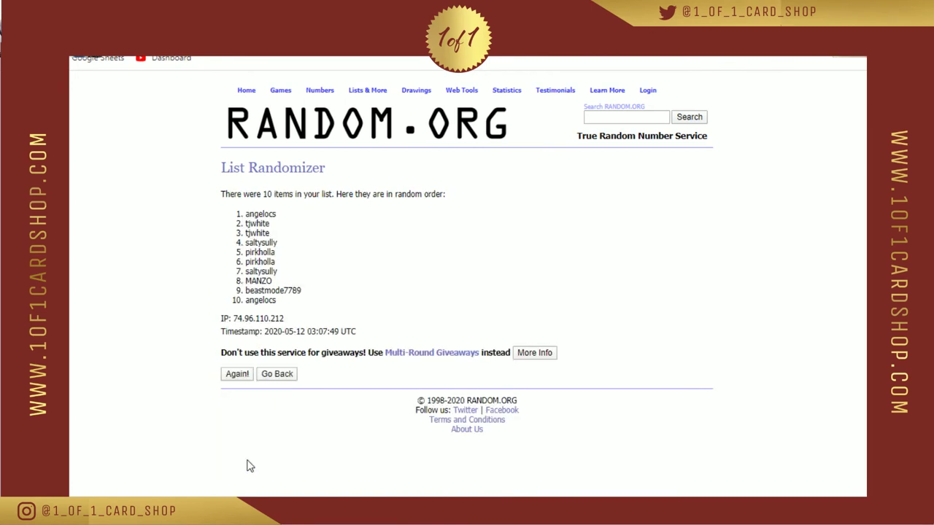
click(237, 375)
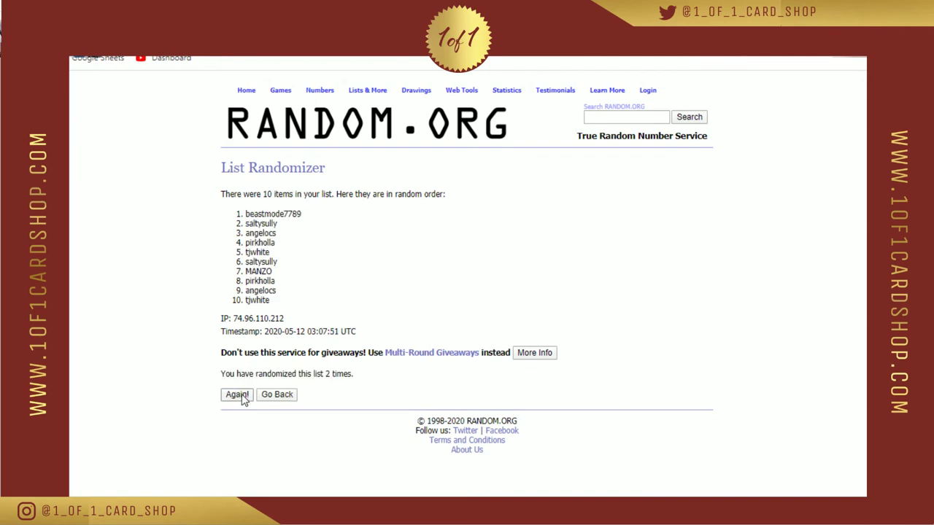
click(244, 400)
click(244, 400)
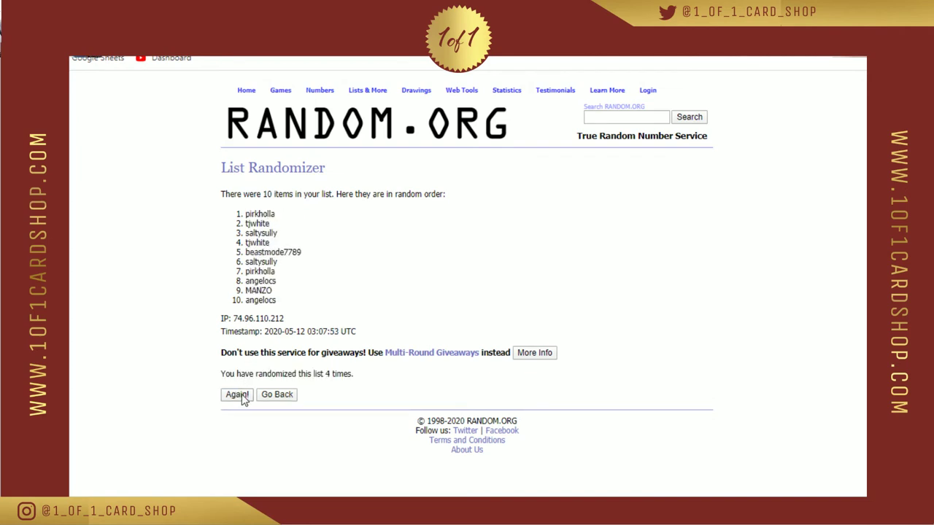
click(244, 400)
click(244, 398)
click(243, 399)
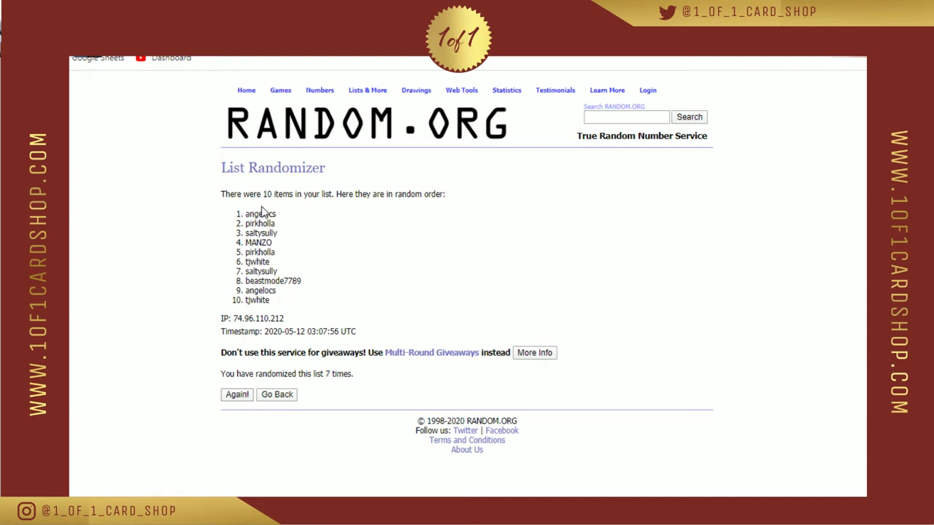
drag(246, 217, 306, 306)
key(ctrl+c)
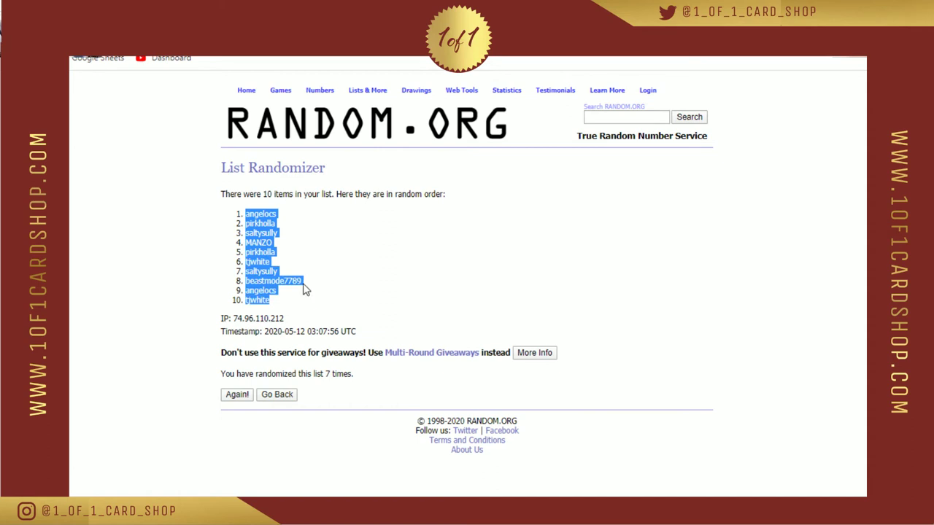
key(ctrl+Tab)
click(461, 299)
key(ctrl+v)
drag(461, 296, 472, 331)
key(ctrl+c)
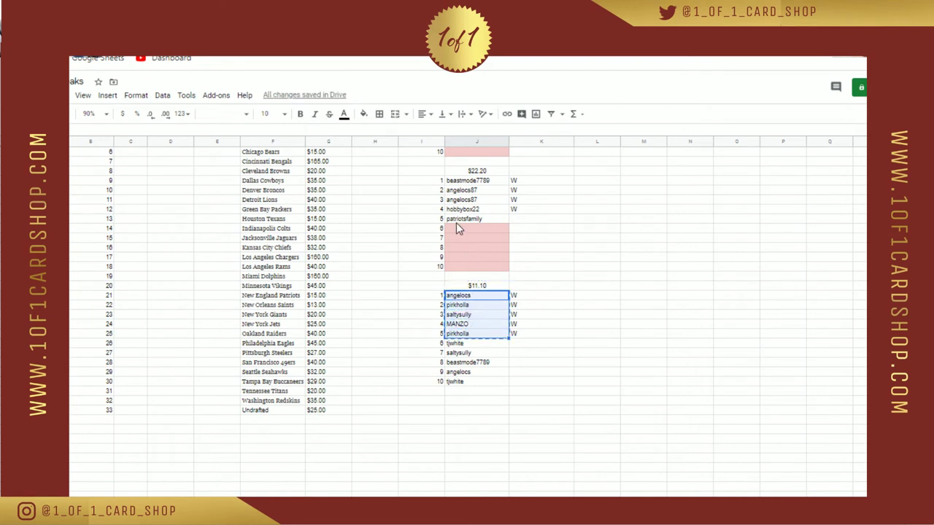
key(ctrl+c)
click(460, 231)
Step: Paste the five names into $22.20 slots 6–10 and copy all ten $22.20 names for RANDOM.ORG
key(ctrl+v)
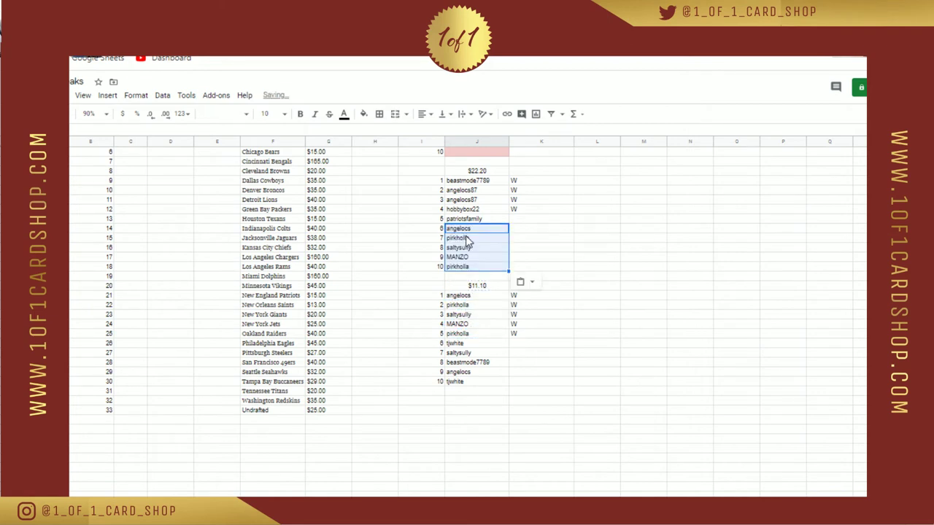
mouse_move(480, 182)
mouse_down()
mouse_move(489, 265)
mouse_move(485, 183)
mouse_up()
key(ctrl+c)
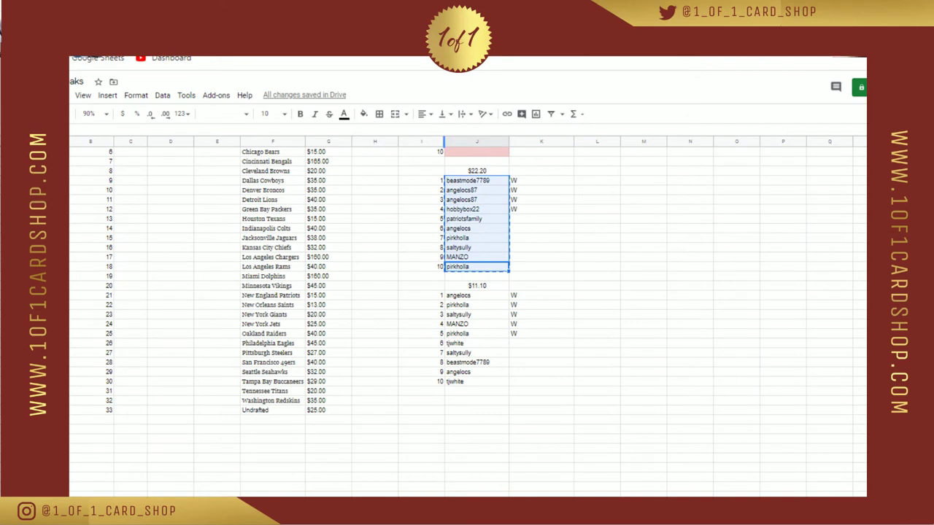
key(ctrl+Tab)
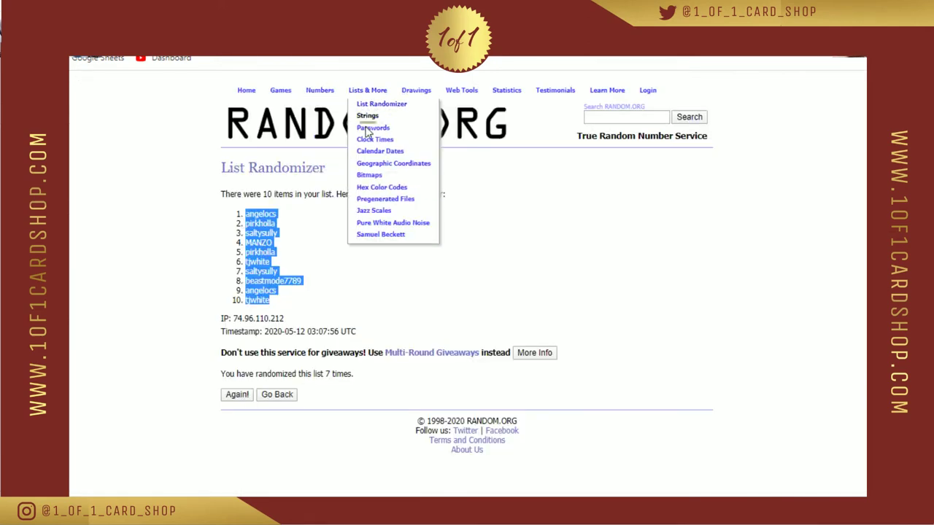
click(362, 103)
click(357, 295)
key(ctrl+v)
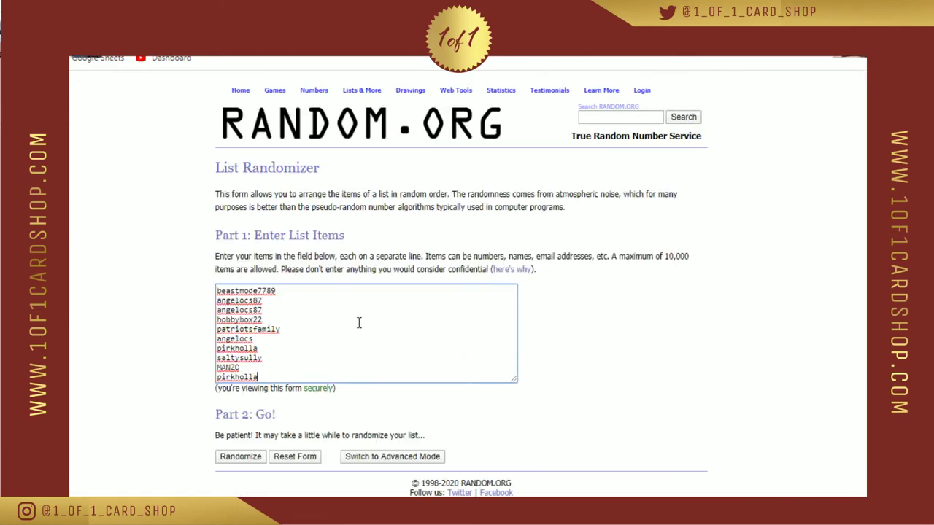
click(242, 460)
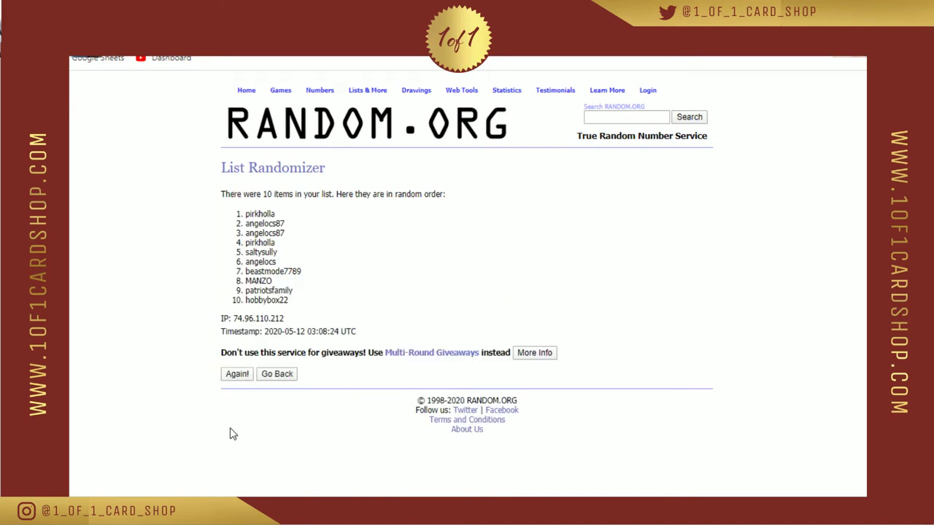
click(230, 376)
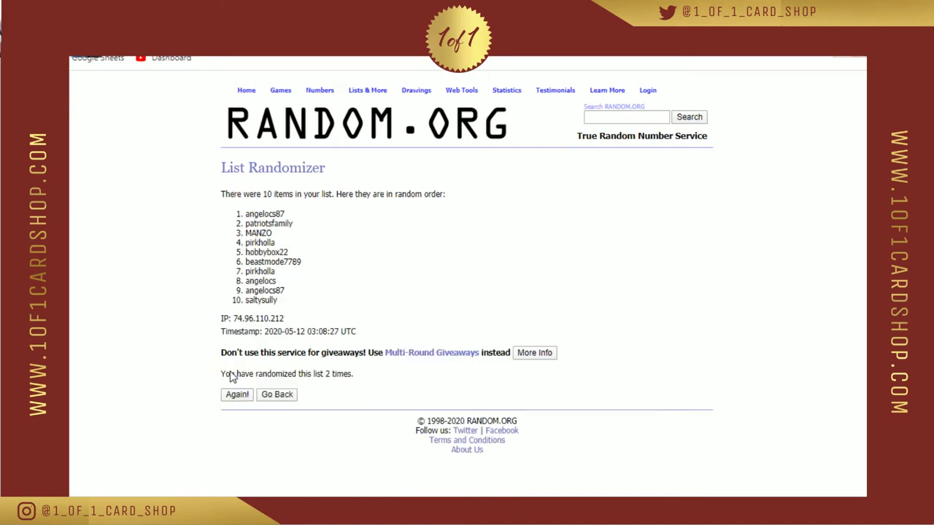
click(237, 394)
click(246, 397)
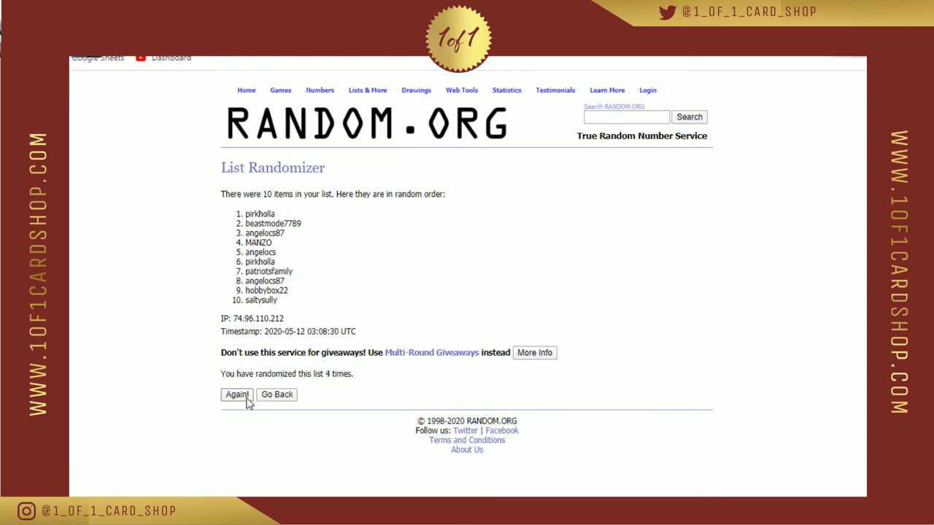
click(245, 398)
click(246, 398)
click(246, 397)
drag(246, 213, 328, 300)
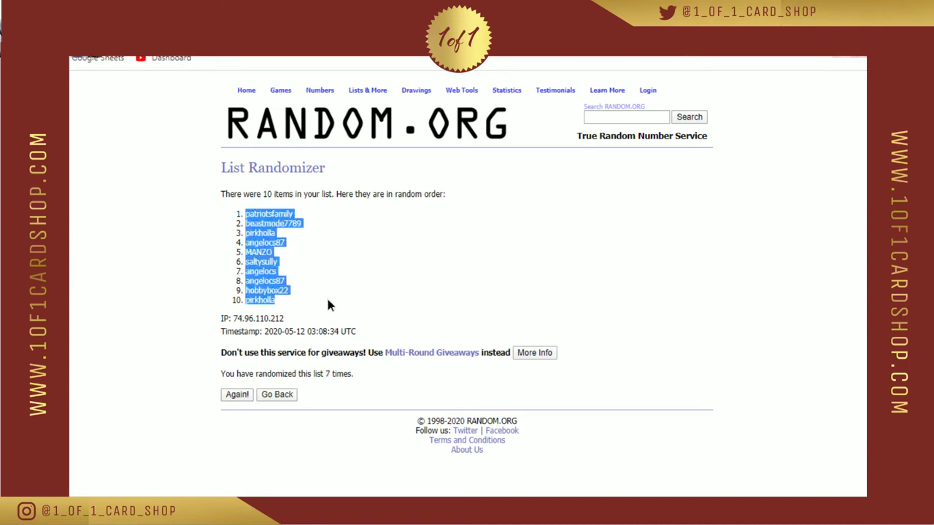
Step: Paste the shuffled names into the $22.20 list starting at slot 1
click(186, 44)
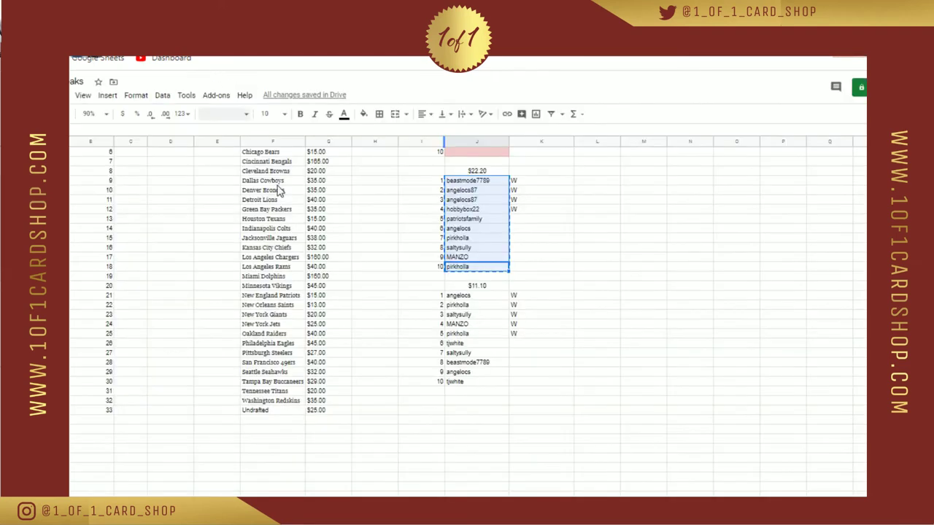
scroll(441, 234, up, 3)
click(462, 250)
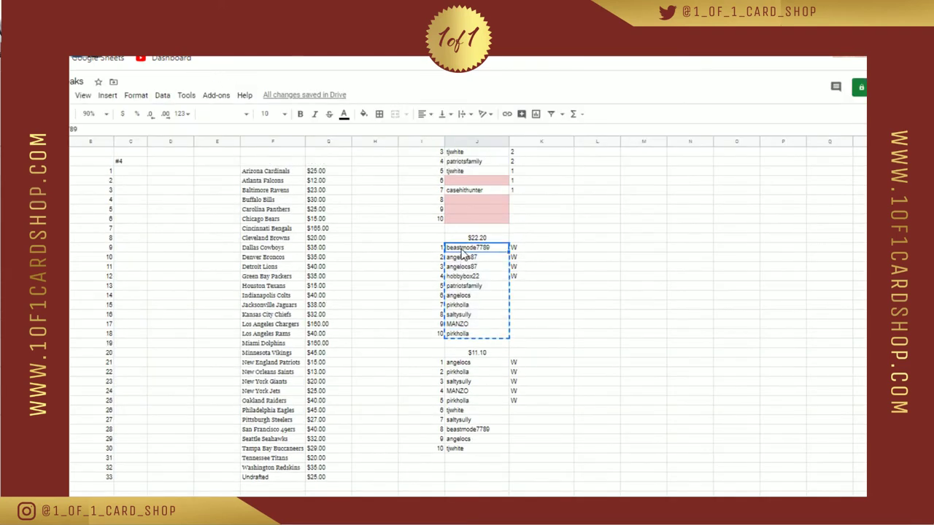
key(ctrl+v)
Step: Fill $55.50 slots 8–10 with the top three $22.20 names and slot 6 with the fourth
scroll(468, 255, up, 4)
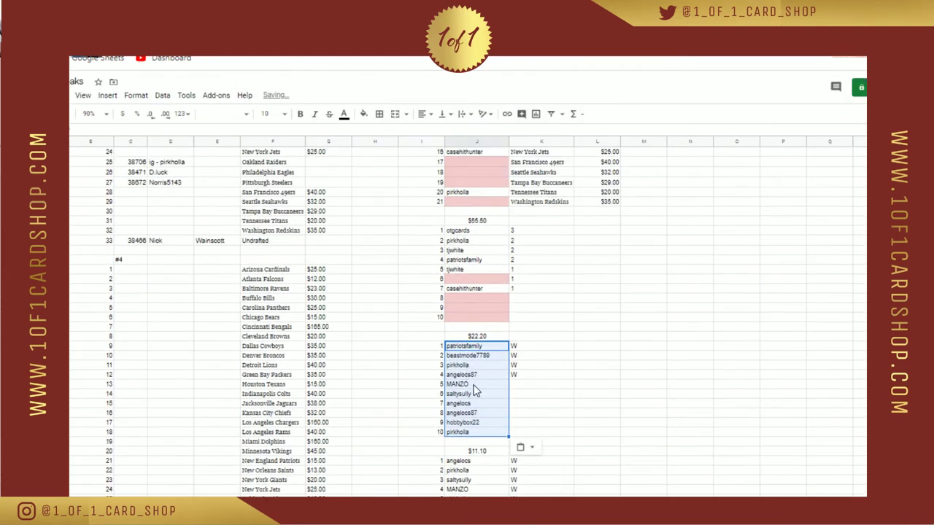
shift+click(471, 355)
shift+click(478, 365)
key(ctrl+c)
click(463, 298)
key(ctrl+v)
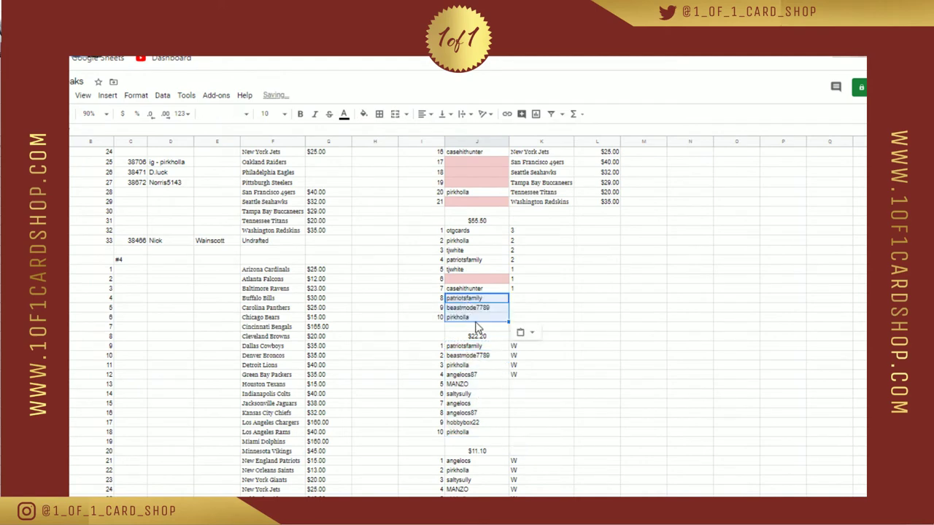
click(494, 377)
key(ctrl+c)
click(468, 277)
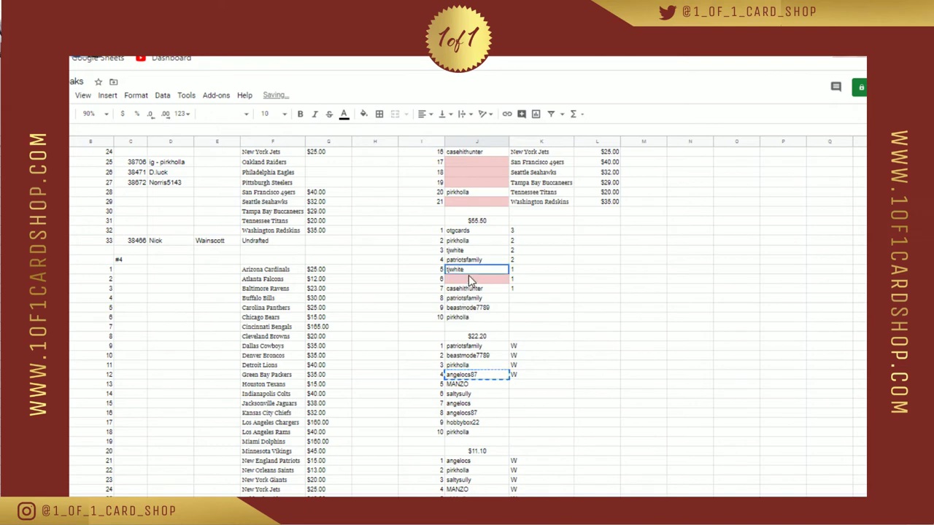
key(ctrl+v)
Step: Copy all ten $55.50 names for the randomizer
drag(464, 240, 470, 277)
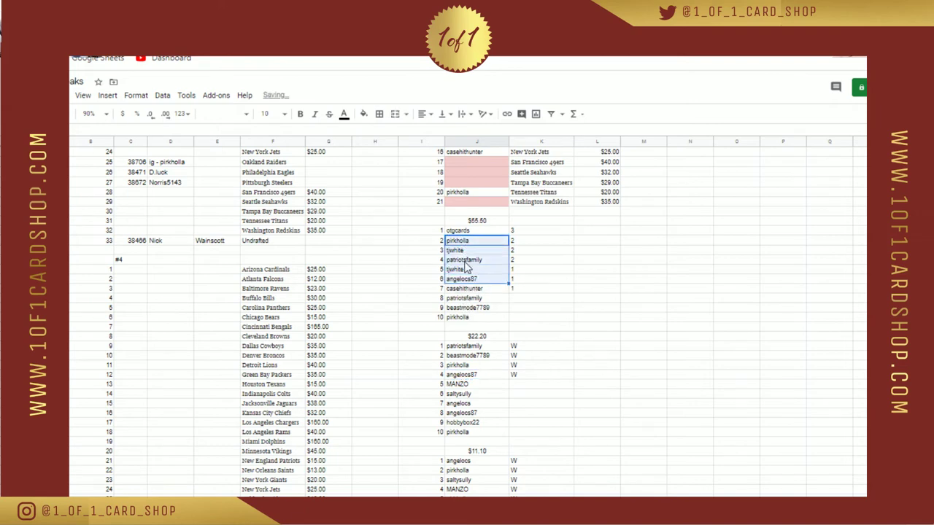
drag(464, 232, 471, 317)
key(ctrl+c)
key(ctrl+Tab)
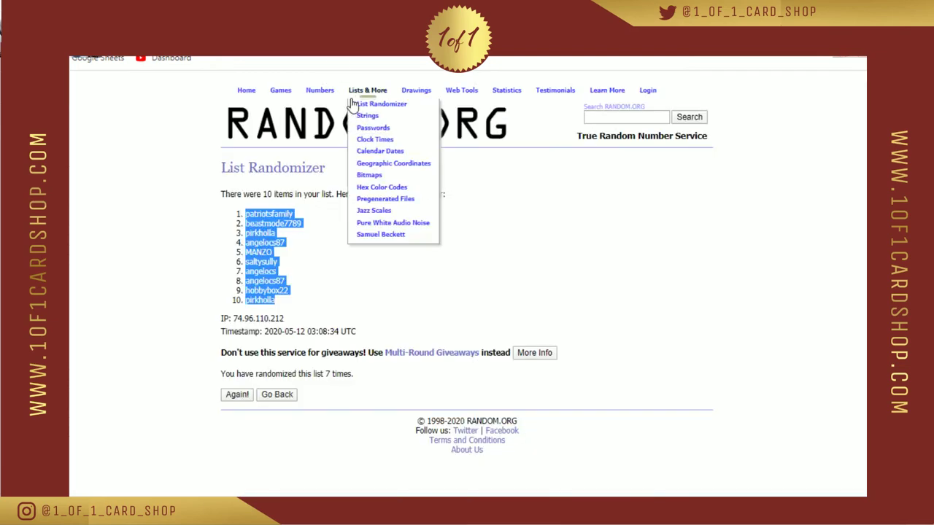
click(372, 104)
click(345, 292)
key(ctrl+v)
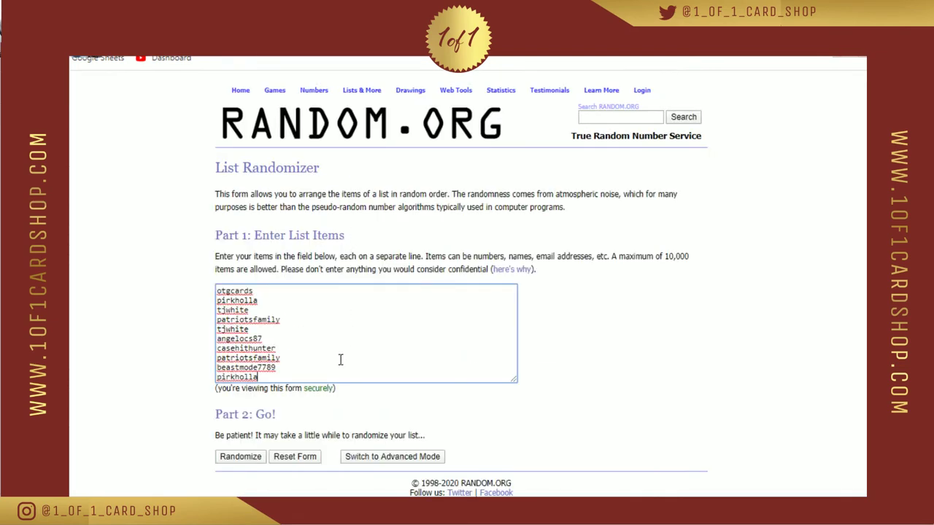
click(257, 459)
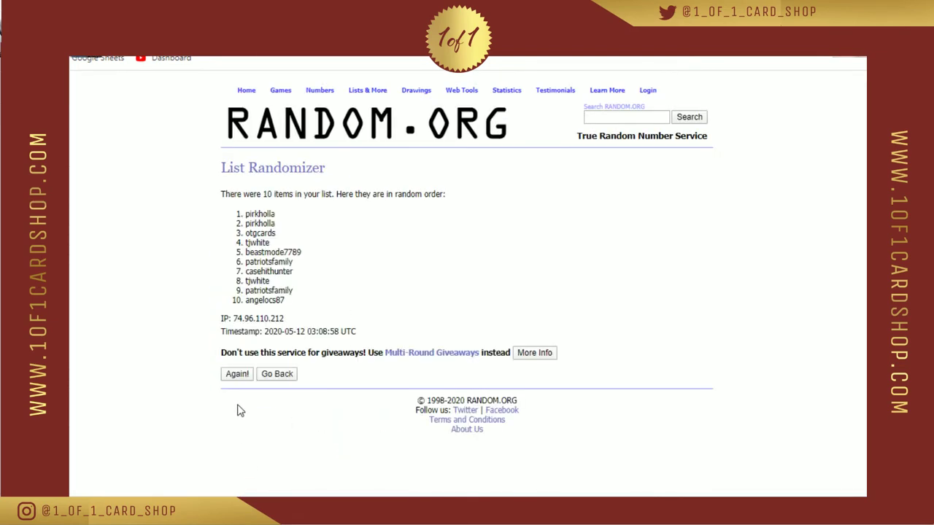
click(232, 377)
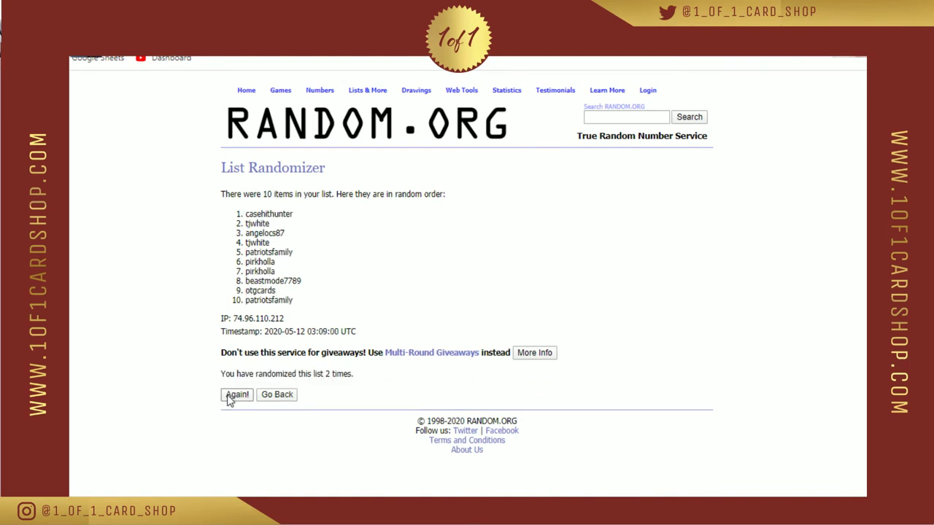
click(229, 395)
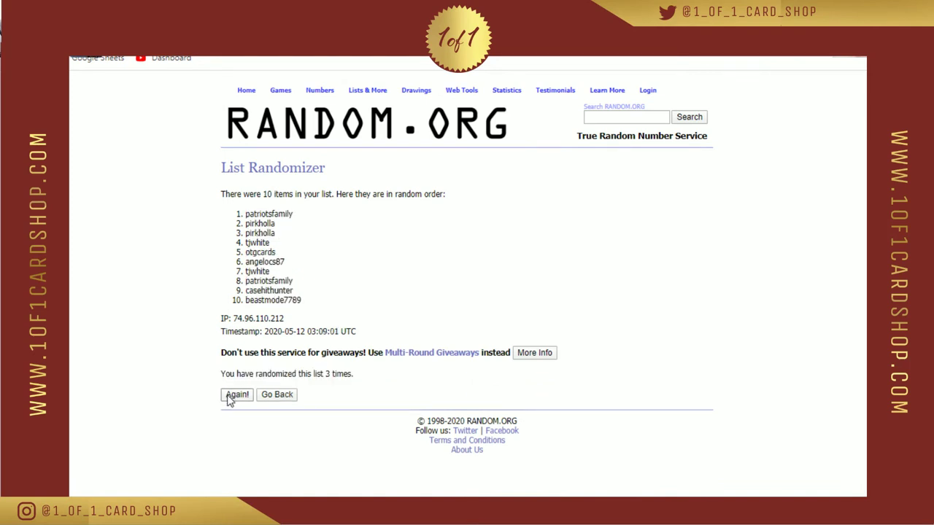
click(229, 396)
click(236, 394)
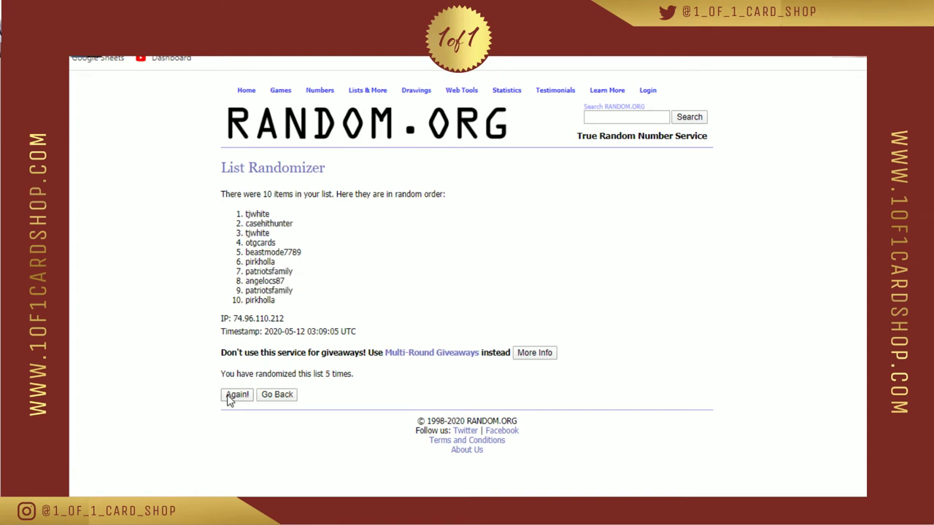
click(230, 398)
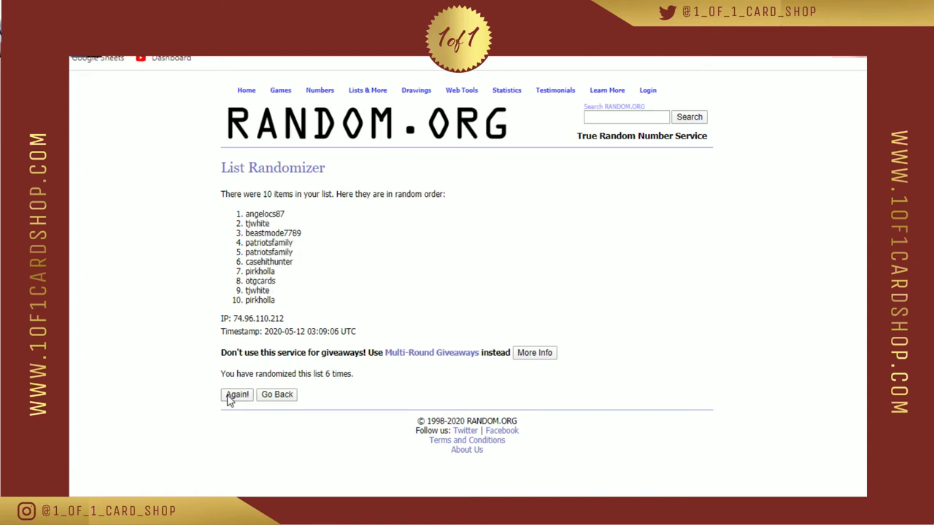
click(230, 398)
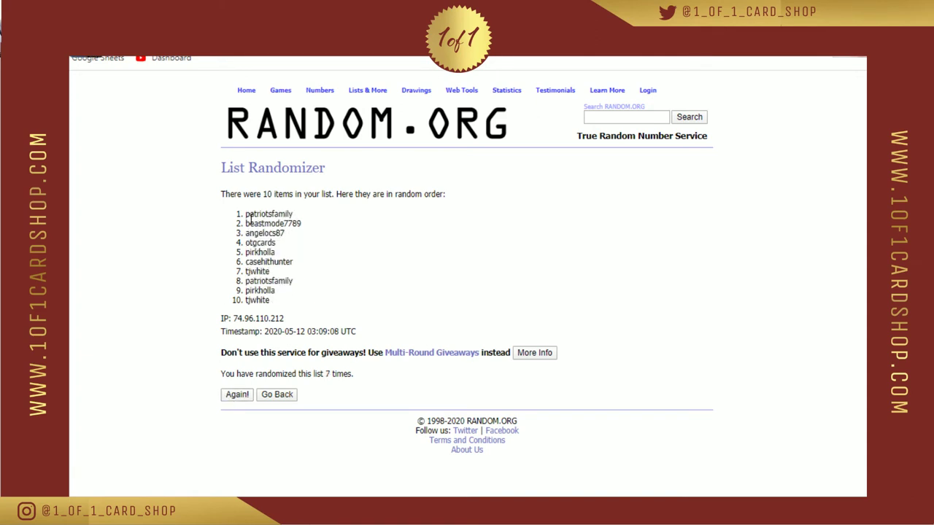
drag(247, 210, 337, 298)
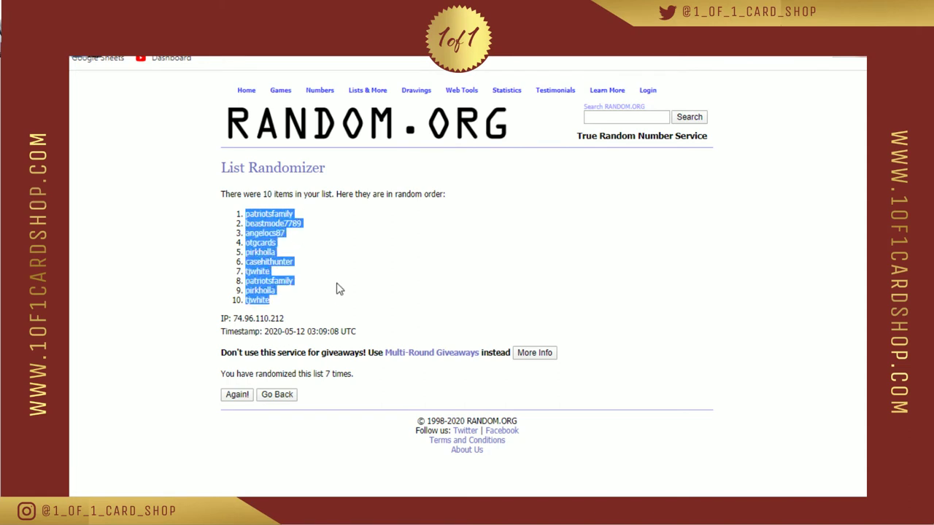
Step: Paste the final shuffled names into the $55.50 list of the card-break sheet
key(ctrl+c)
key(ctrl+Tab)
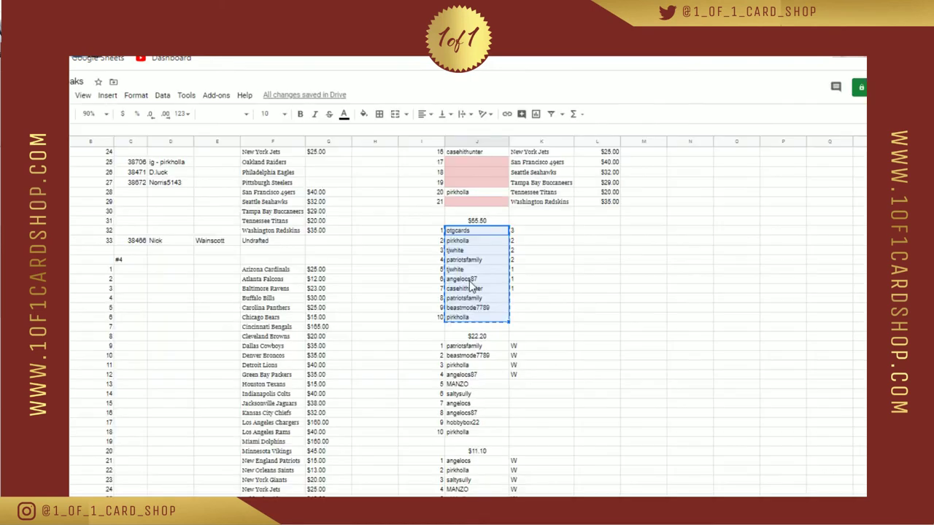
key(ctrl+v)
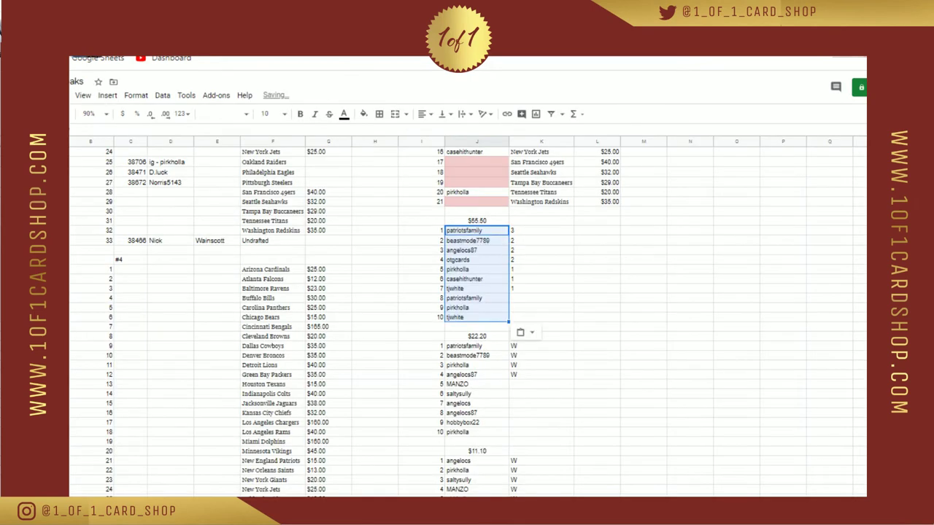
scroll(542, 251, up, 3)
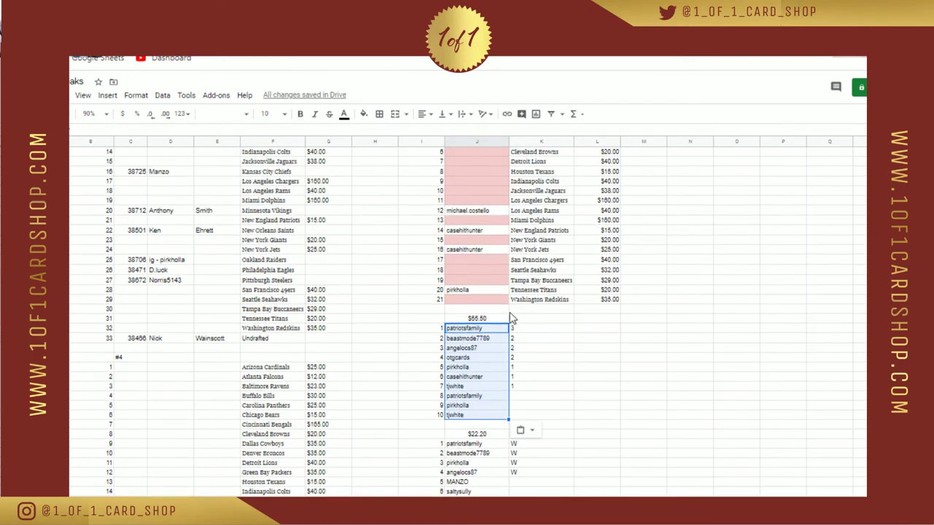
Step: Fill empty $46.25 slots 6, 7 and 8 with the first $55.50 name
click(502, 330)
key(ctrl+c)
scroll(503, 332, up, 5)
click(504, 321)
key(ctrl+v)
click(501, 328)
key(ctrl+v)
click(501, 338)
key(ctrl+v)
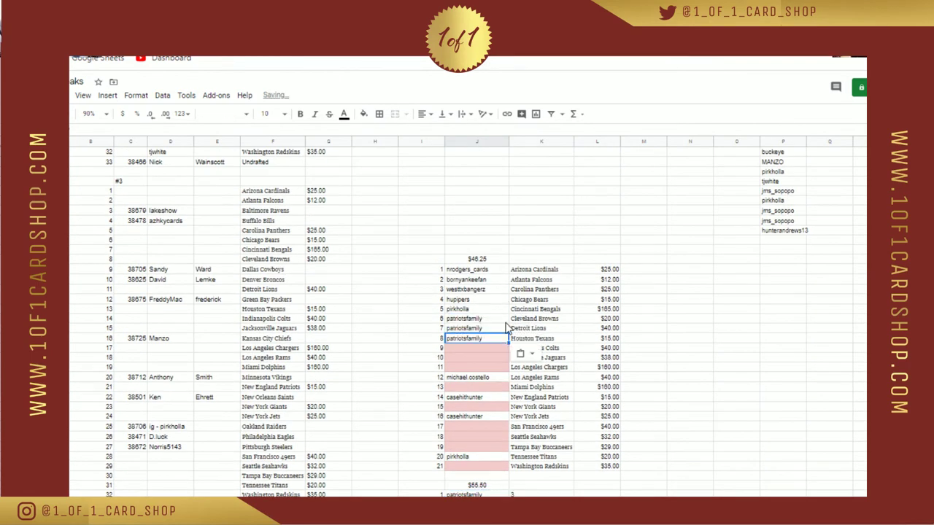
scroll(430, 437, down, 1)
click(476, 478)
key(ctrl+c)
click(494, 318)
key(ctrl+v)
click(489, 328)
key(ctrl+v)
click(462, 485)
key(ctrl+c)
click(474, 337)
key(ctrl+v)
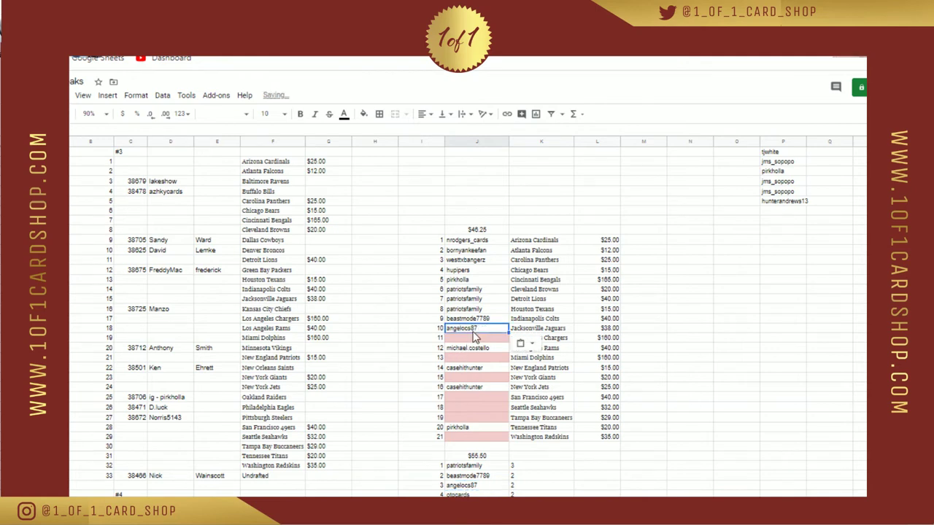
click(478, 358)
key(ctrl+v)
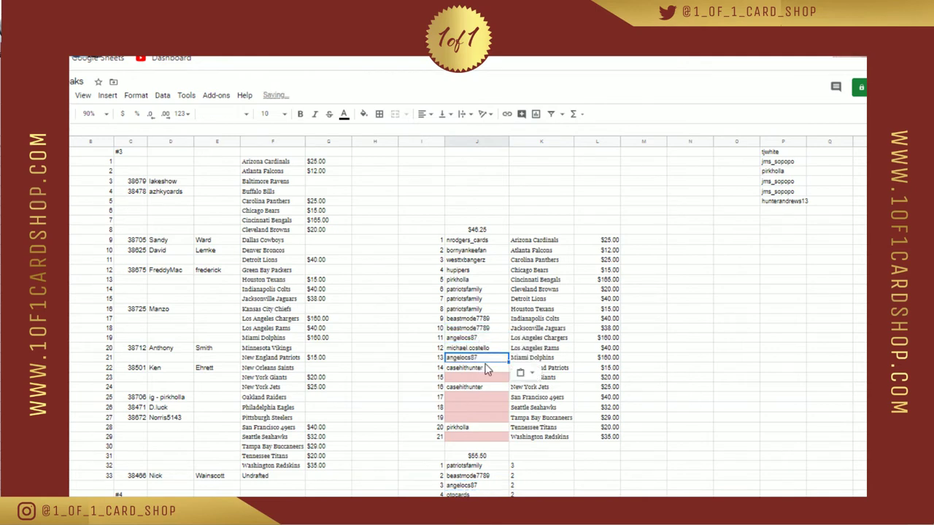
Step: Put otgcards into slots 15 and 17 and pirkholla into slot 18
click(482, 494)
key(ctrl+c)
click(476, 377)
key(ctrl+v)
click(484, 395)
key(ctrl+v)
scroll(484, 395, down, 1)
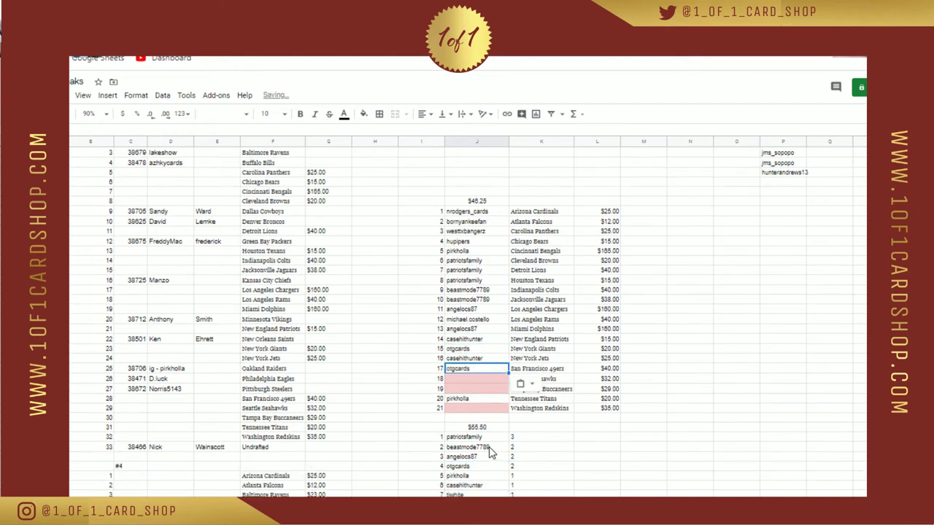
click(484, 478)
key(ctrl+c)
click(476, 379)
key(ctrl+v)
click(493, 486)
key(ctrl+c)
click(477, 391)
key(ctrl+v)
click(481, 495)
key(ctrl+c)
click(478, 408)
key(ctrl+v)
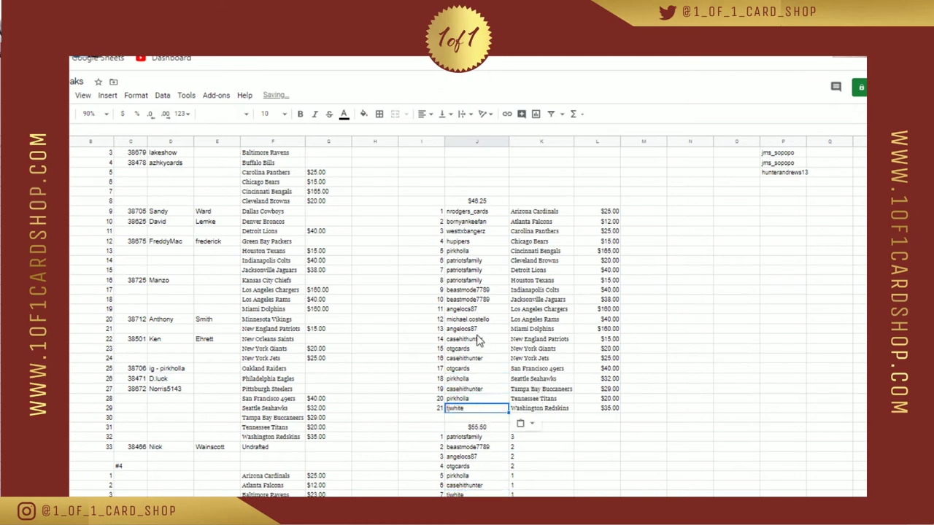
drag(477, 202, 477, 390)
click(477, 290)
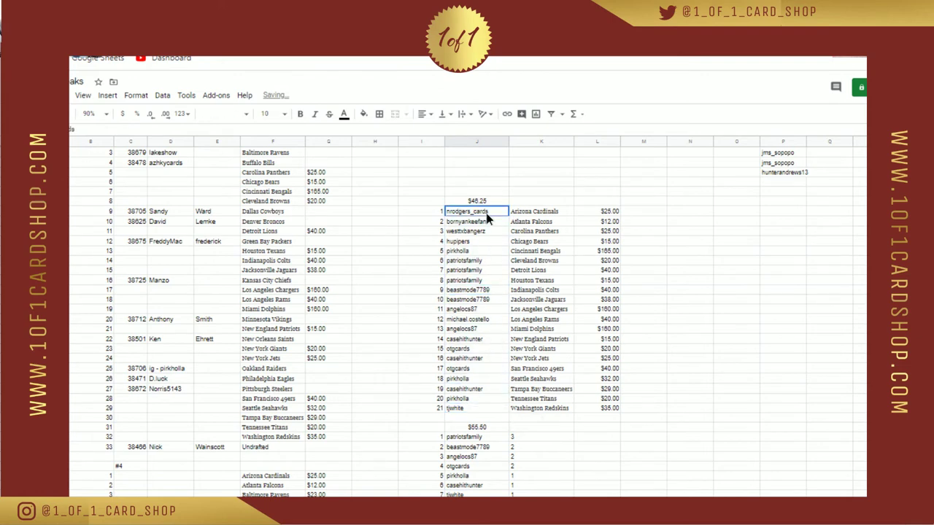
drag(485, 212, 481, 408)
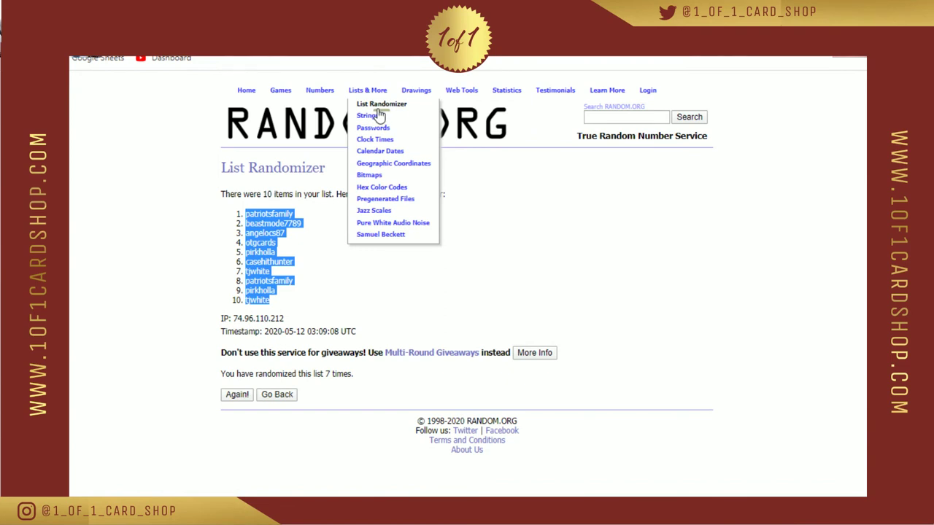
Step: Paste the 21 usernames into List Randomizer, shuffle them seven times, and select the result
click(376, 104)
click(340, 328)
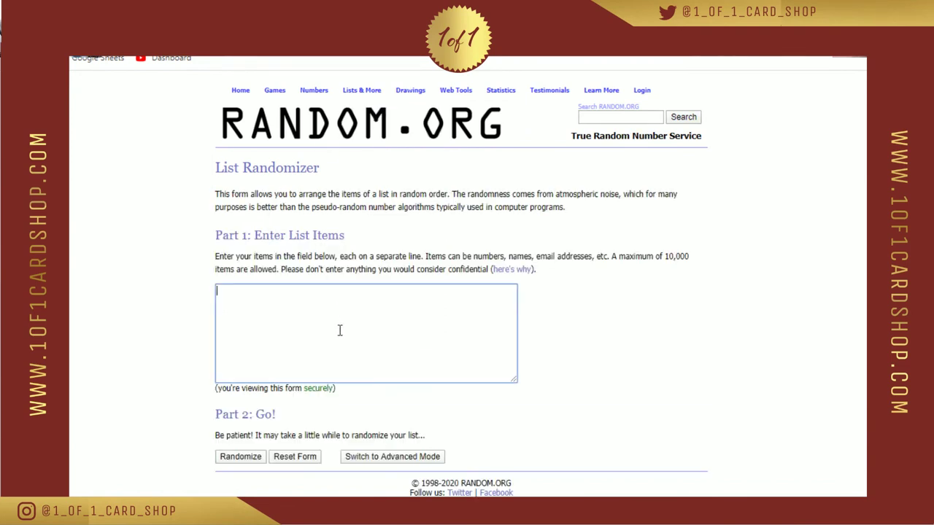
key(ctrl+v)
click(241, 456)
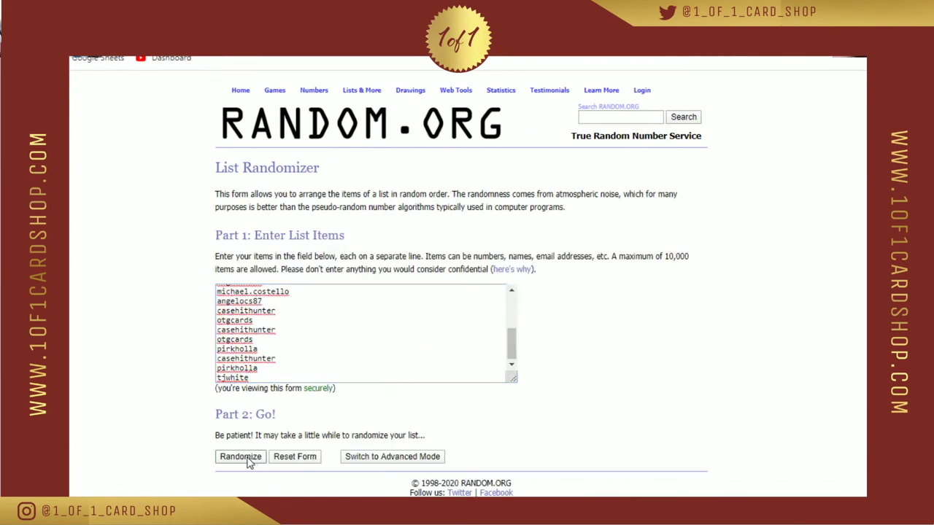
click(231, 479)
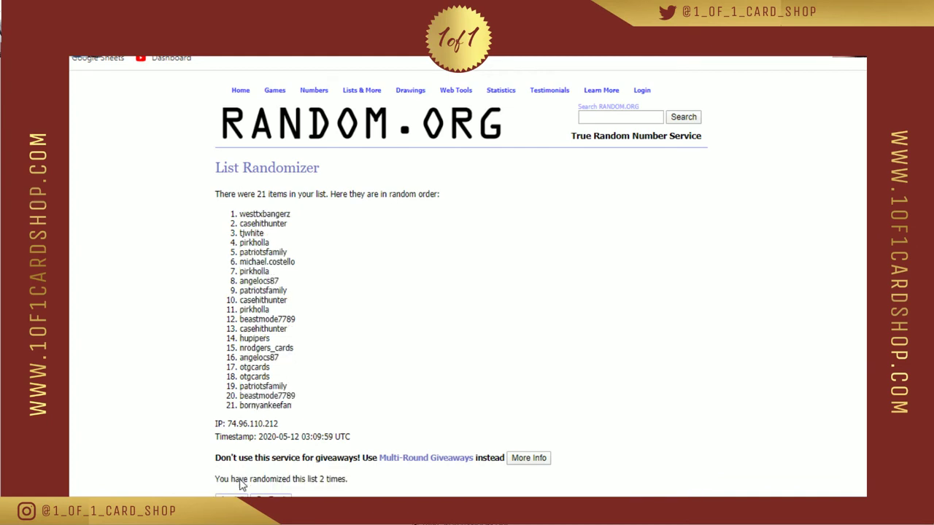
click(231, 499)
click(230, 499)
click(231, 499)
click(230, 499)
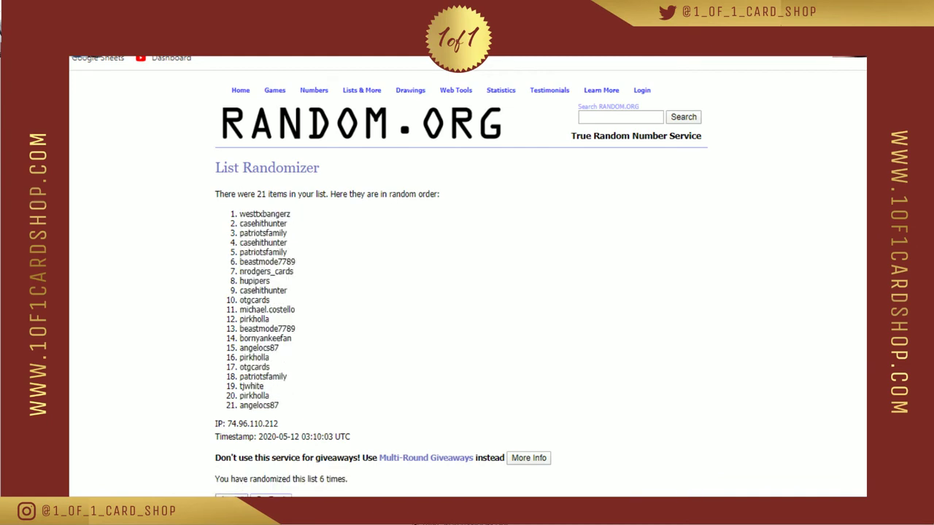
click(231, 499)
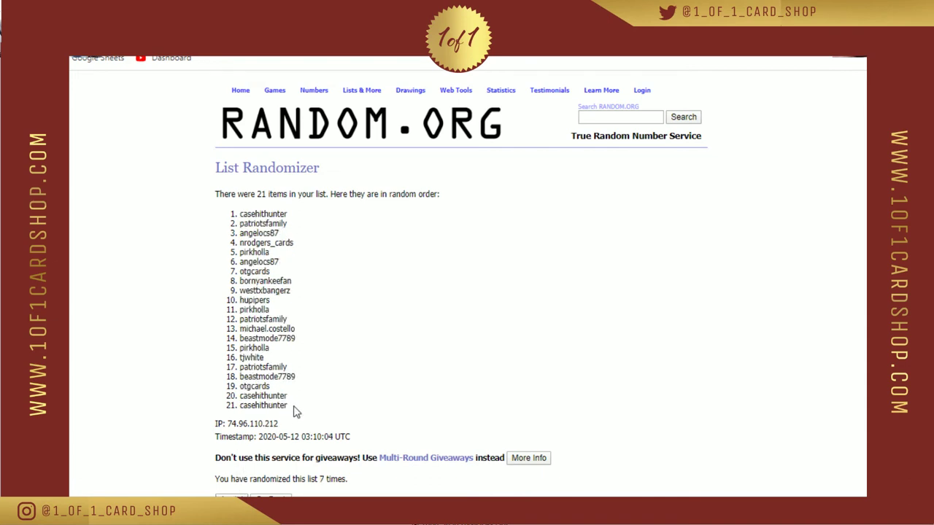
drag(296, 409, 197, 212)
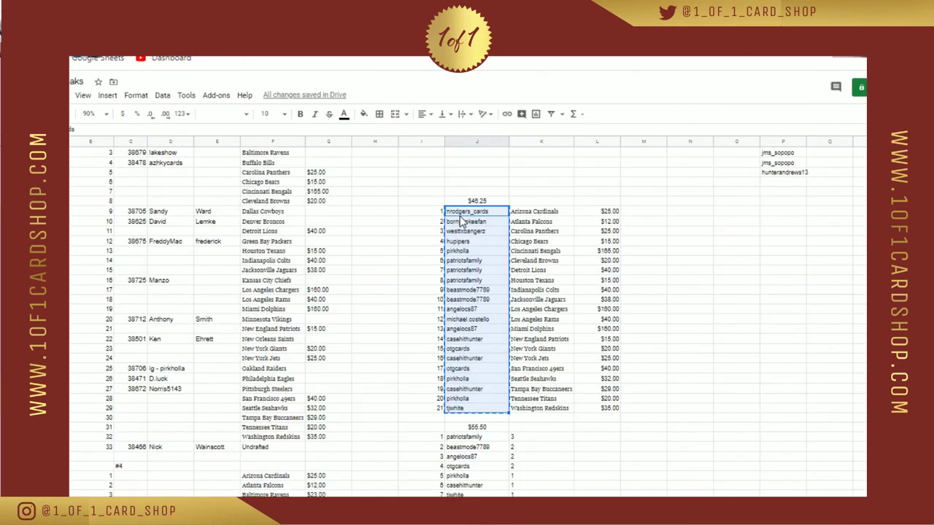
drag(538, 211, 566, 416)
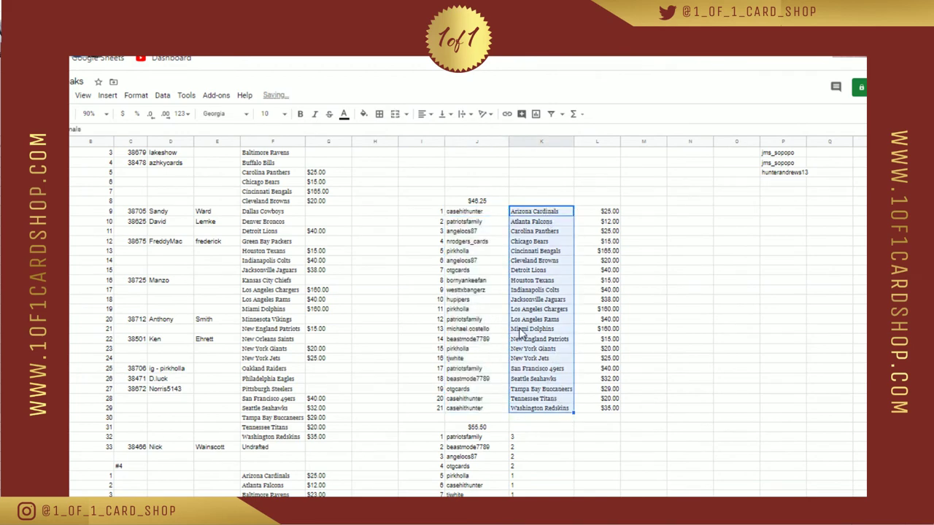
Step: Paste the 21 team names into a fresh List Randomizer and randomize them
key(ctrl+Tab)
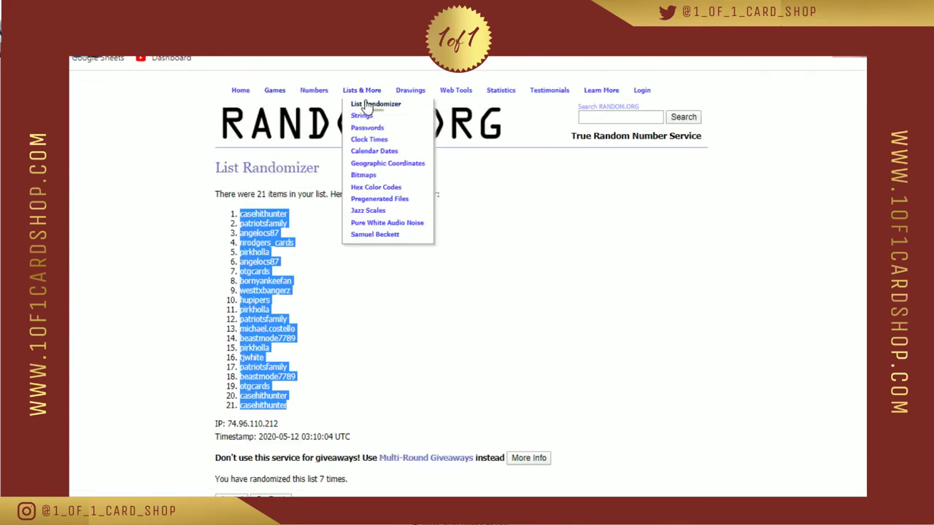
click(357, 104)
click(292, 315)
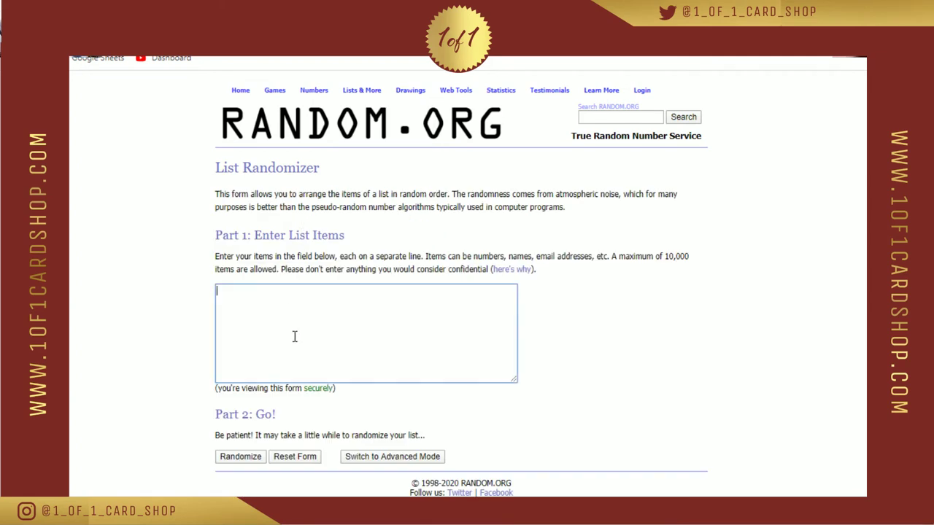
key(ctrl+v)
click(239, 457)
Step: Reshuffle the teams six more times and paste the final order over the sheet's team column
click(235, 479)
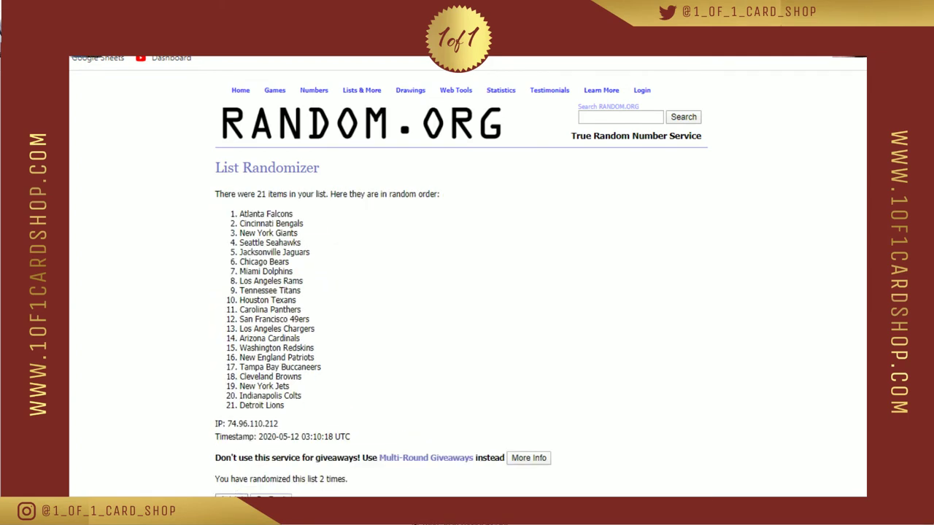
click(231, 499)
click(231, 499)
click(232, 498)
click(231, 499)
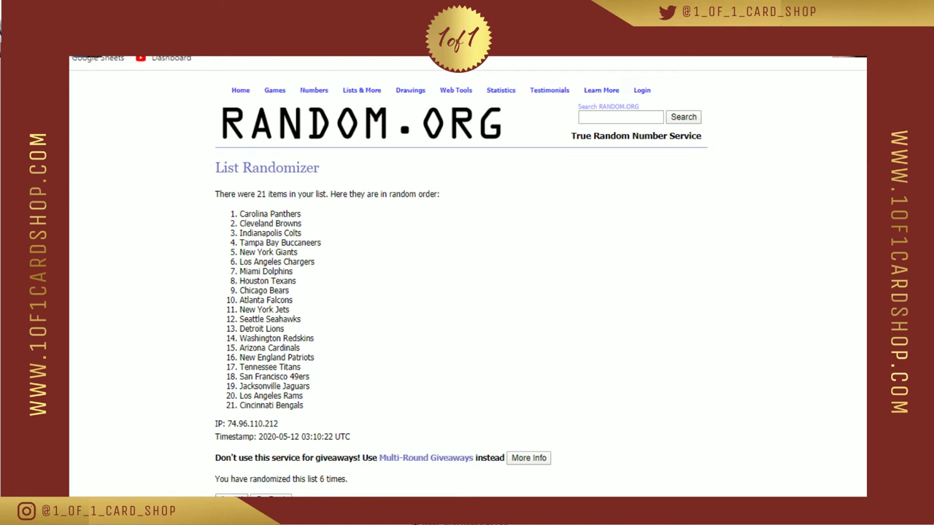
click(254, 496)
drag(320, 410, 230, 212)
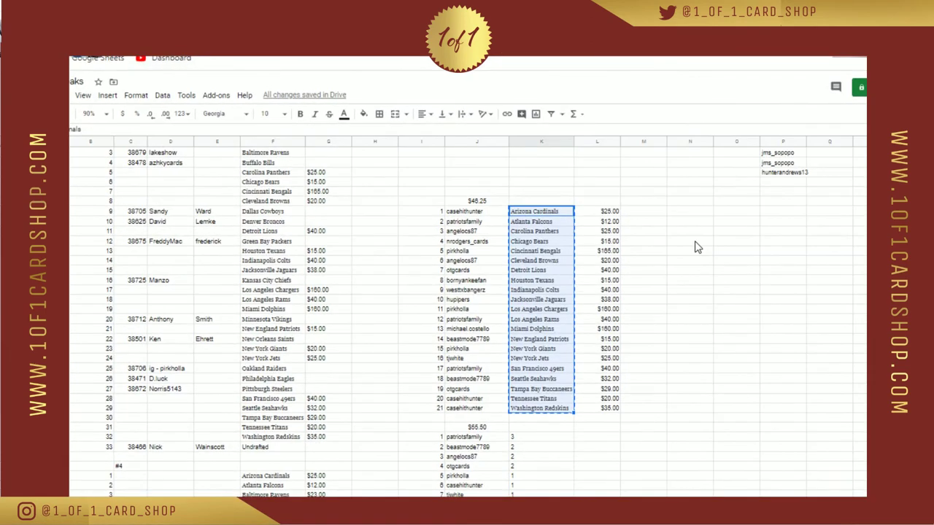
click(538, 213)
key(ctrl+v)
click(590, 225)
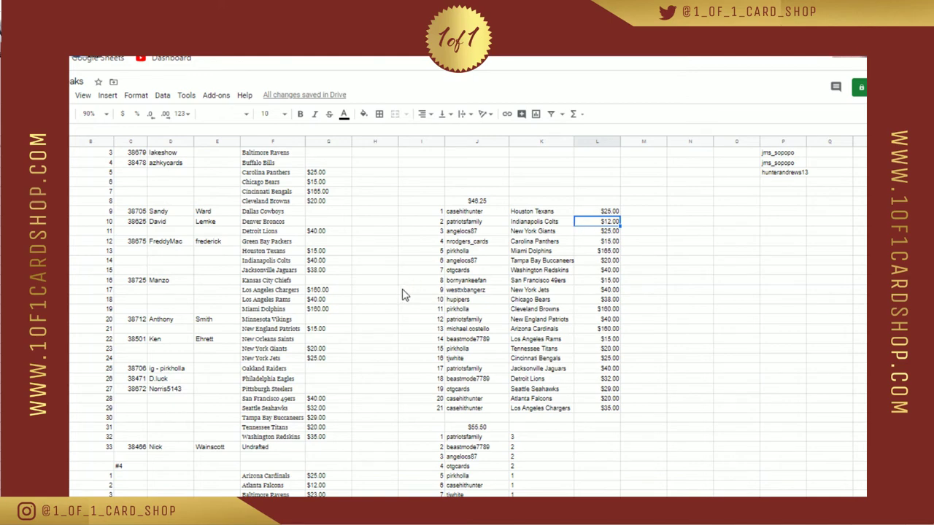
scroll(405, 292, down, 1)
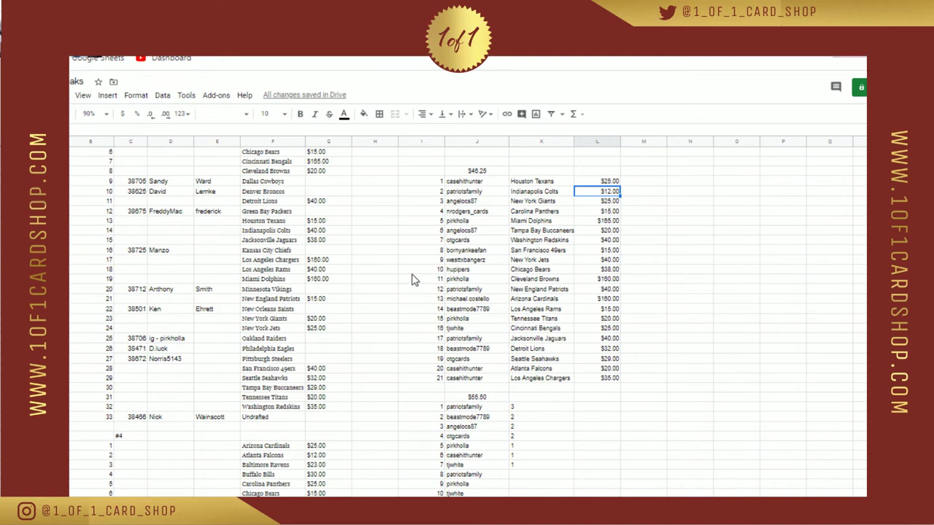
scroll(408, 296, up, 5)
scroll(447, 282, down, 4)
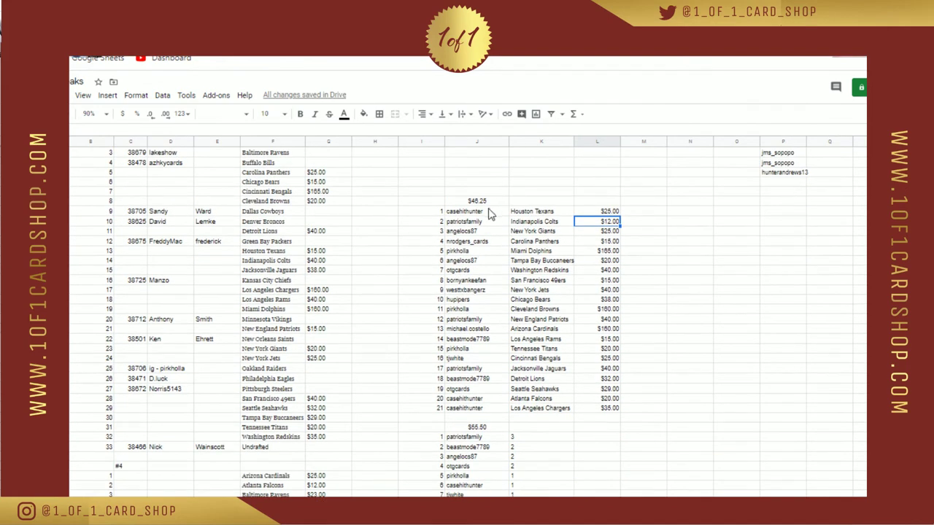
click(488, 210)
key(ctrl+c)
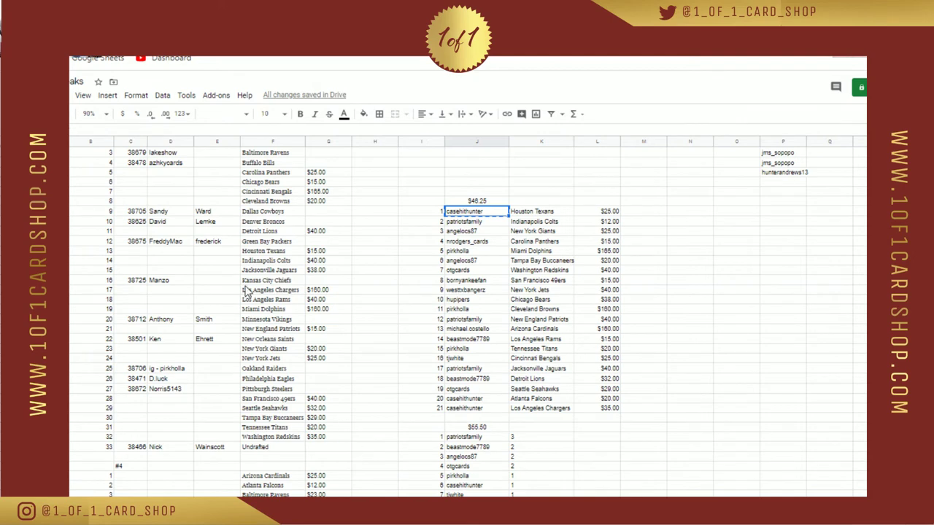
click(179, 253)
key(ctrl+v)
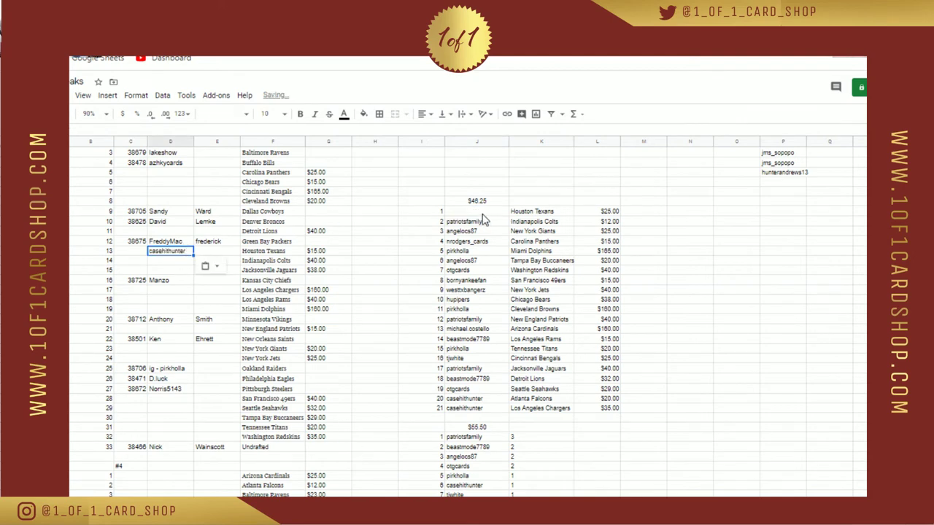
click(481, 221)
key(ctrl+x)
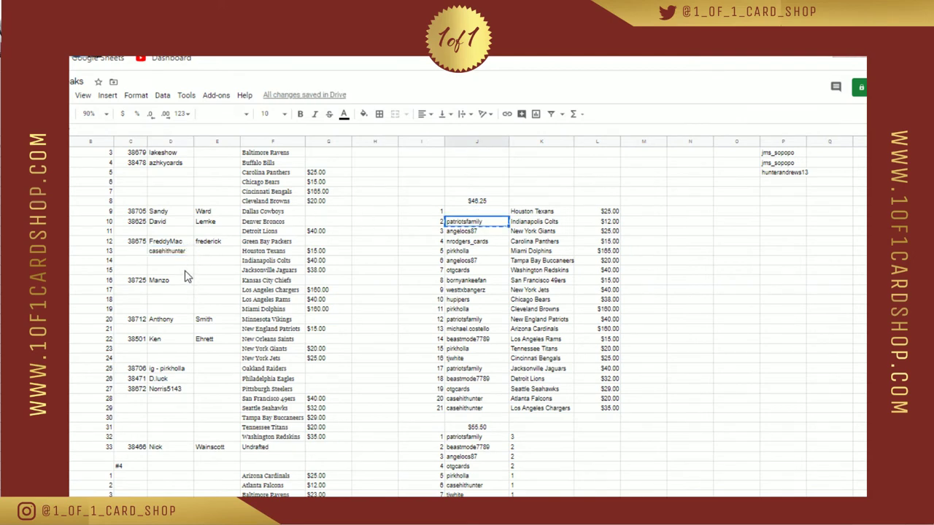
click(179, 262)
key(ctrl+v)
click(470, 234)
key(ctrl+x)
click(182, 349)
key(ctrl+v)
click(467, 242)
key(ctrl+x)
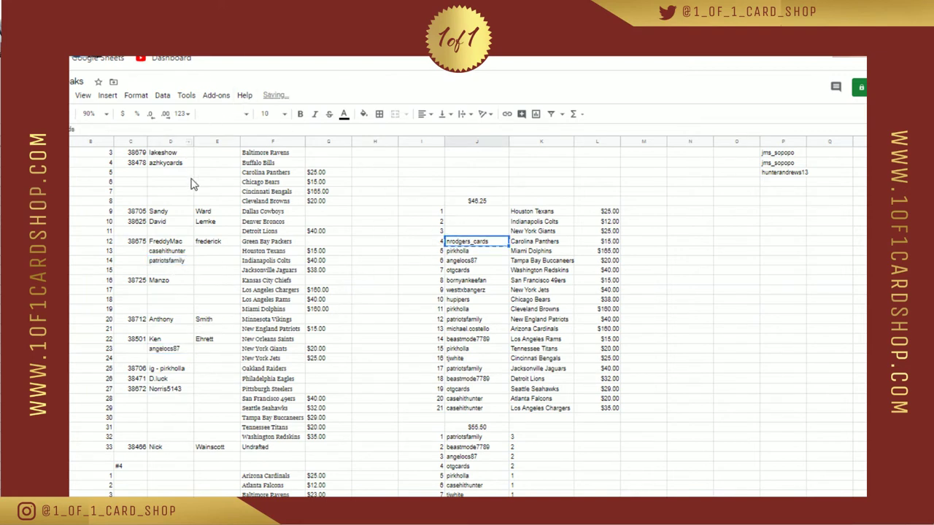
click(183, 174)
key(ctrl+v)
Step: Move pirkholla beside Miami Dolphins, undoing an initial paste into the wrong row
click(467, 251)
key(ctrl+x)
click(175, 320)
key(ctrl+v)
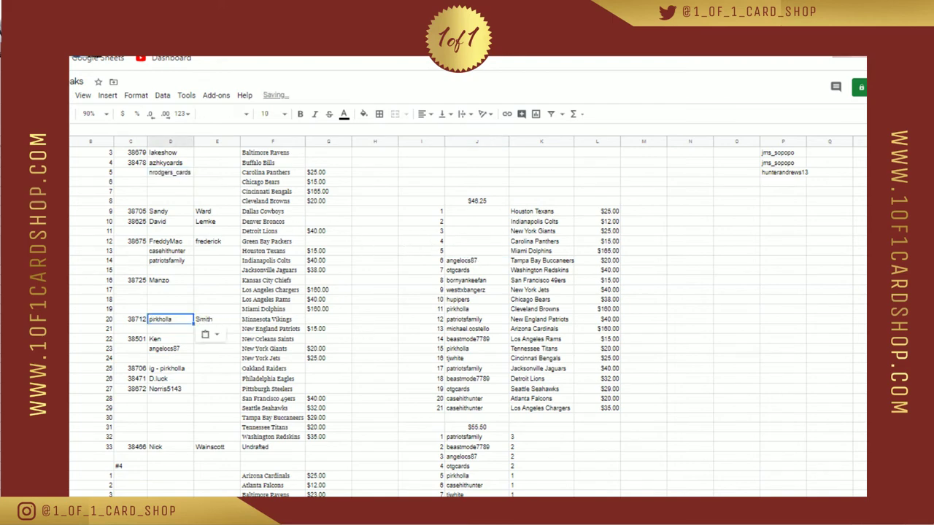
key(ctrl+z)
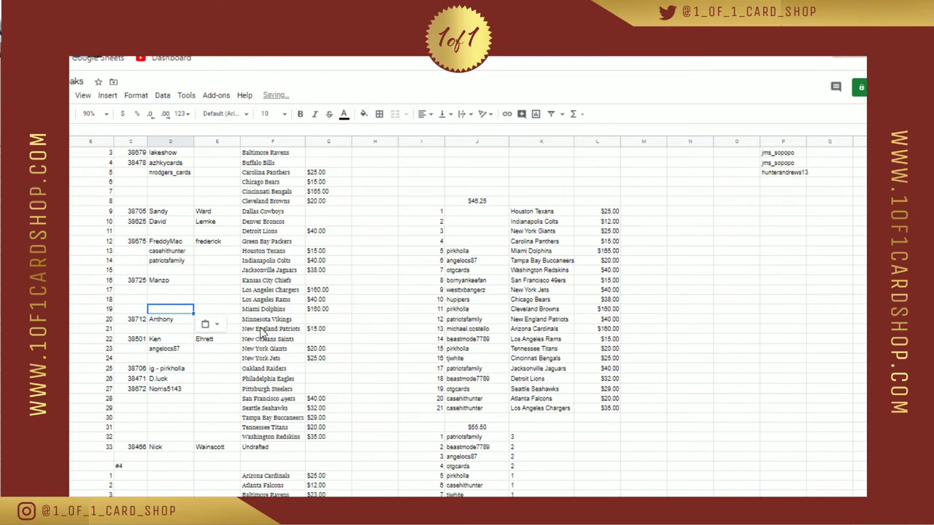
click(466, 251)
key(ctrl+x)
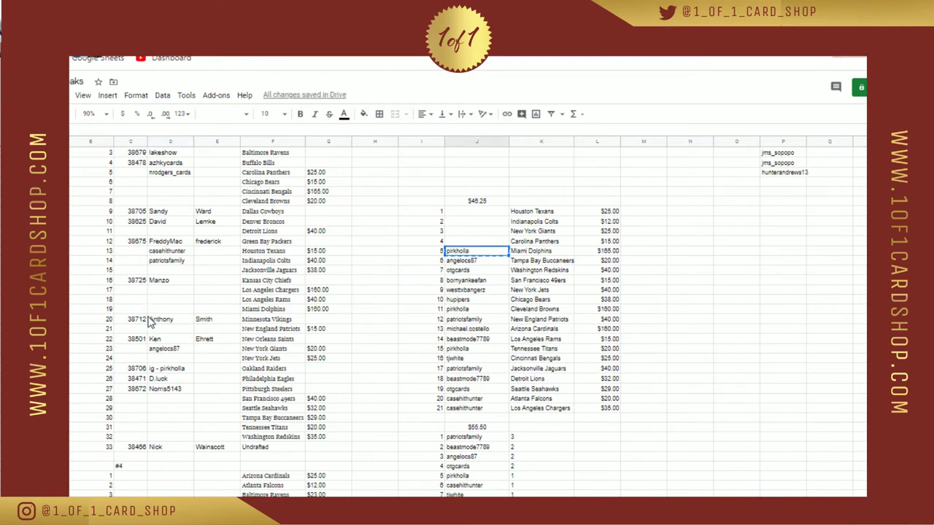
click(160, 309)
key(ctrl+v)
click(467, 262)
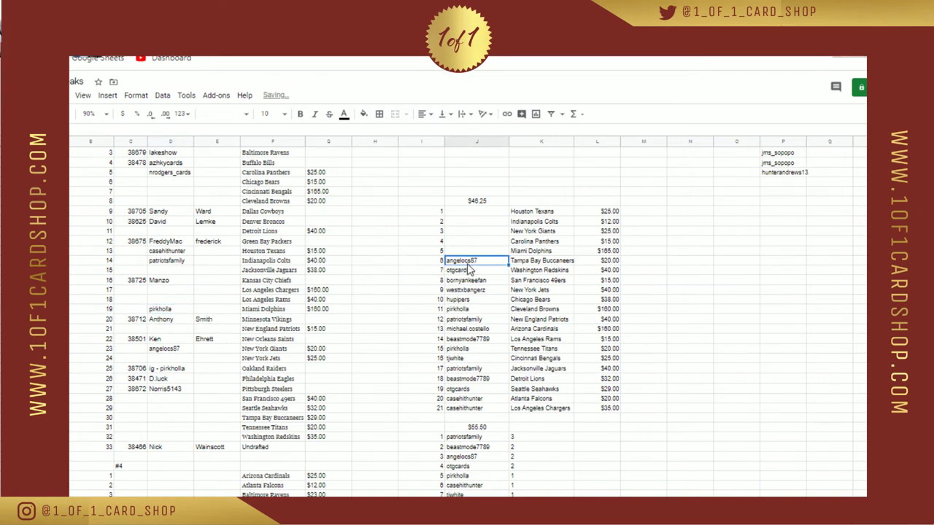
key(ctrl+x)
click(182, 420)
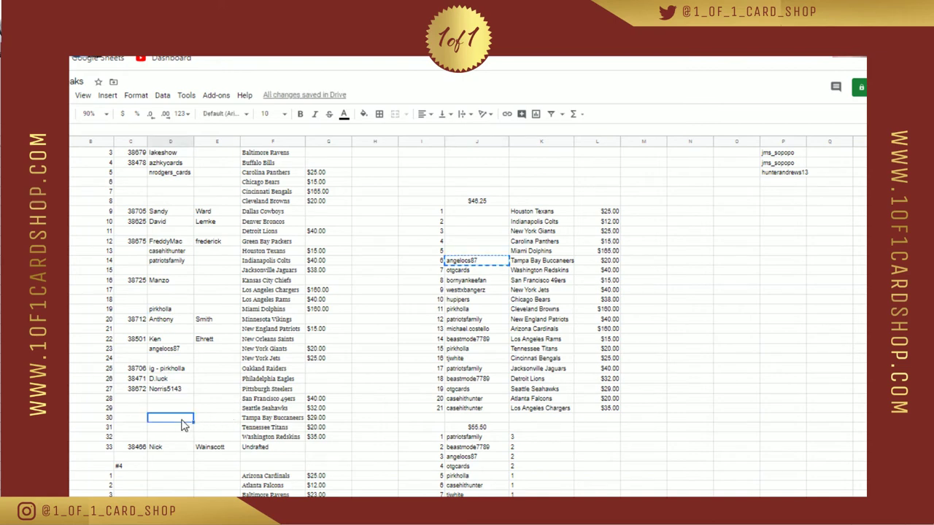
key(ctrl+v)
click(490, 269)
key(ctrl+x)
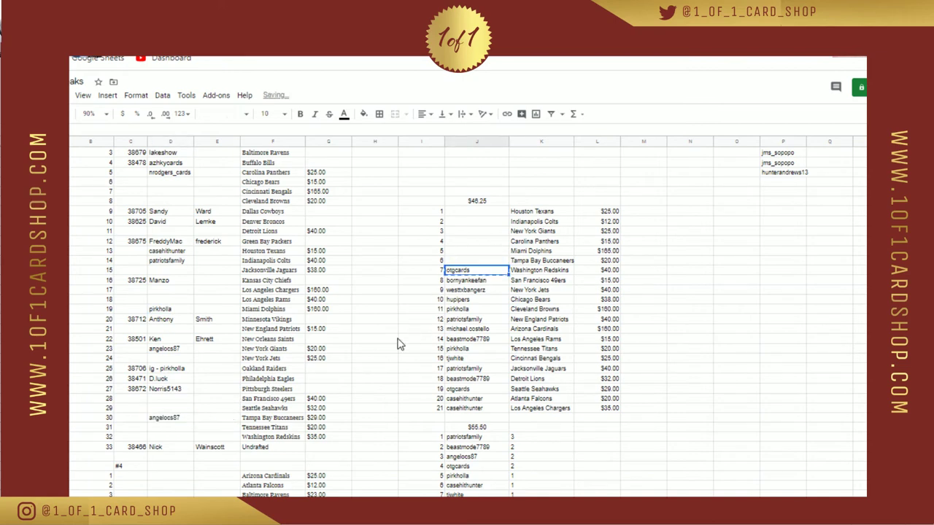
click(154, 438)
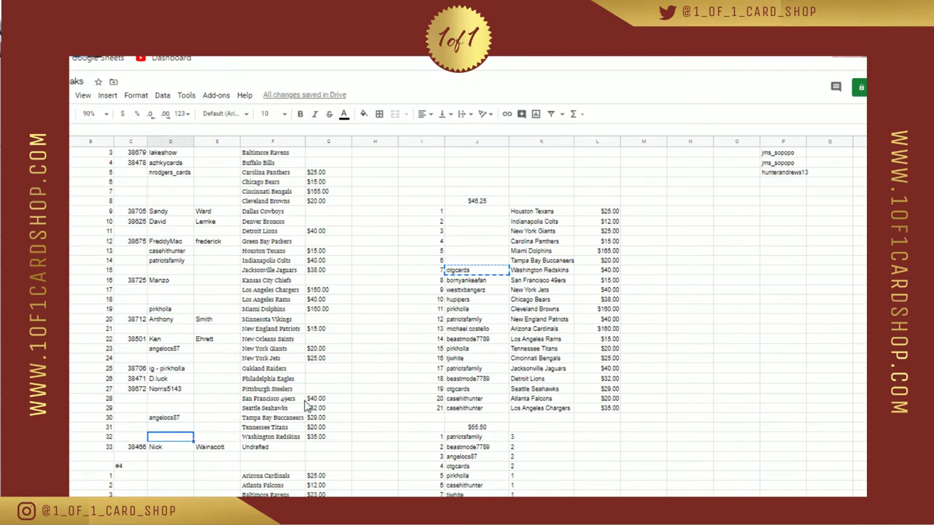
key(ctrl+v)
Step: Drag usernames 8–10 beside San Francisco 49ers, New York Jets and Chicago Bears
click(464, 280)
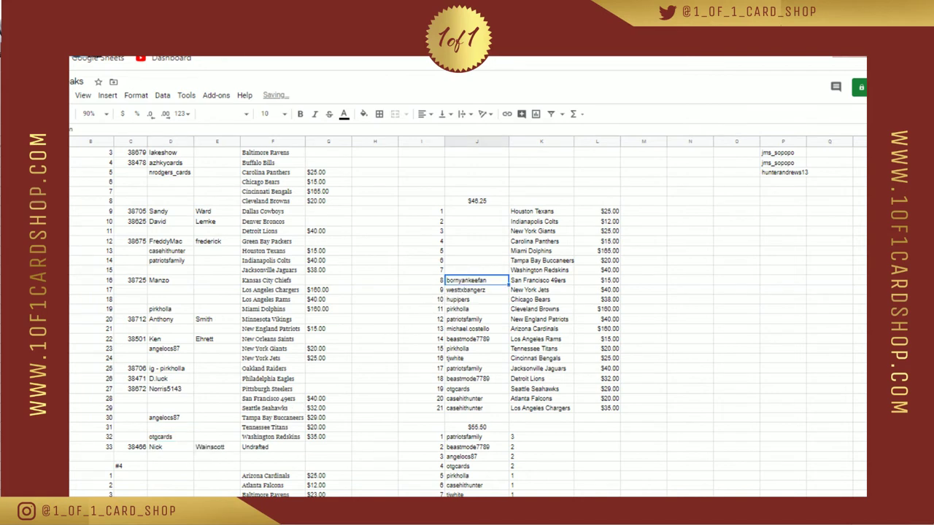
drag(326, 358, 183, 400)
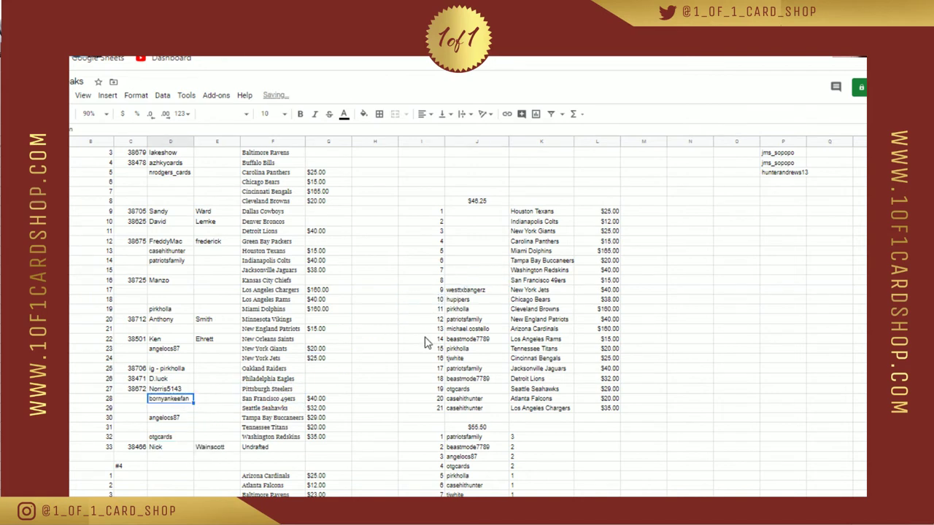
click(487, 289)
drag(490, 292, 173, 365)
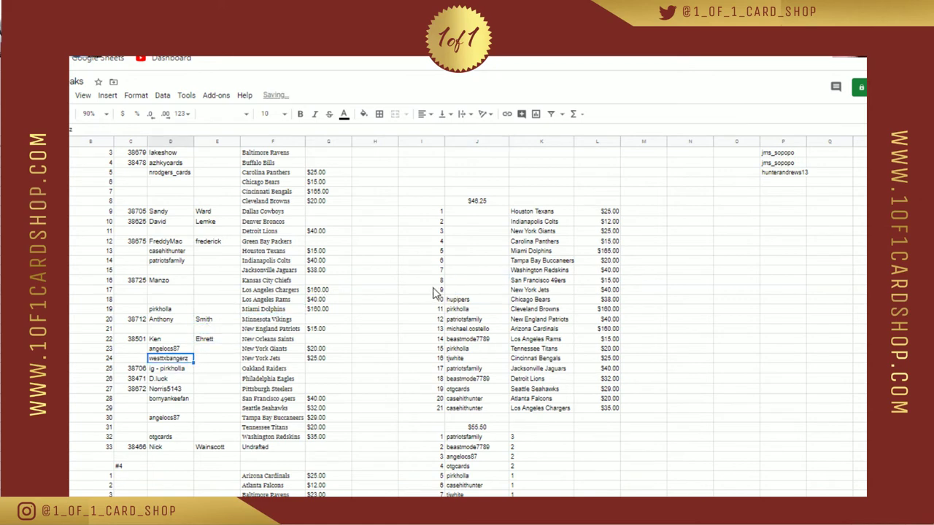
click(475, 301)
drag(478, 299, 175, 182)
Step: Drag the 11th username beside Cleveland Browns, the 12th beside New England Patriots, then the 13th
click(458, 308)
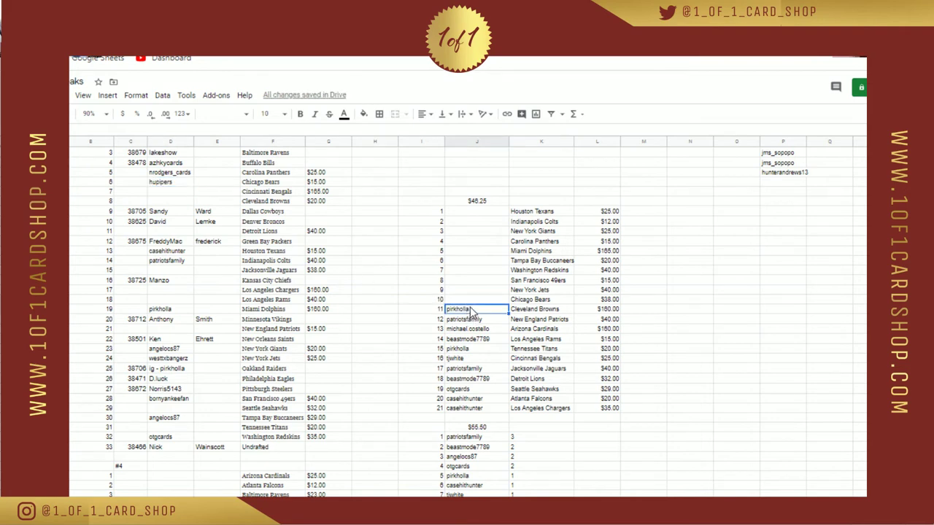
drag(466, 308, 262, 295)
drag(196, 275, 170, 202)
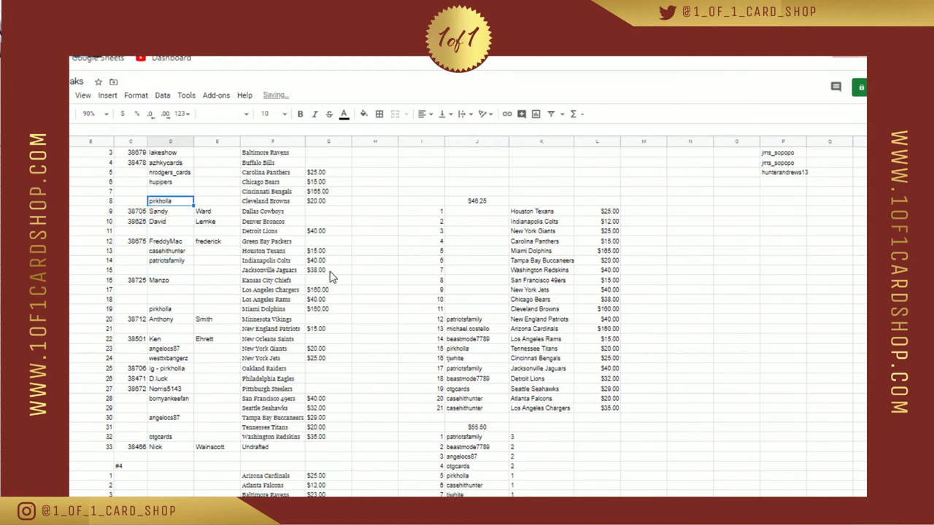
click(489, 324)
drag(490, 319, 184, 328)
click(493, 331)
drag(474, 325, 269, 169)
Step: Undo the two wrong moves so Carolina Panthers is restored
scroll(237, 175, up, 1)
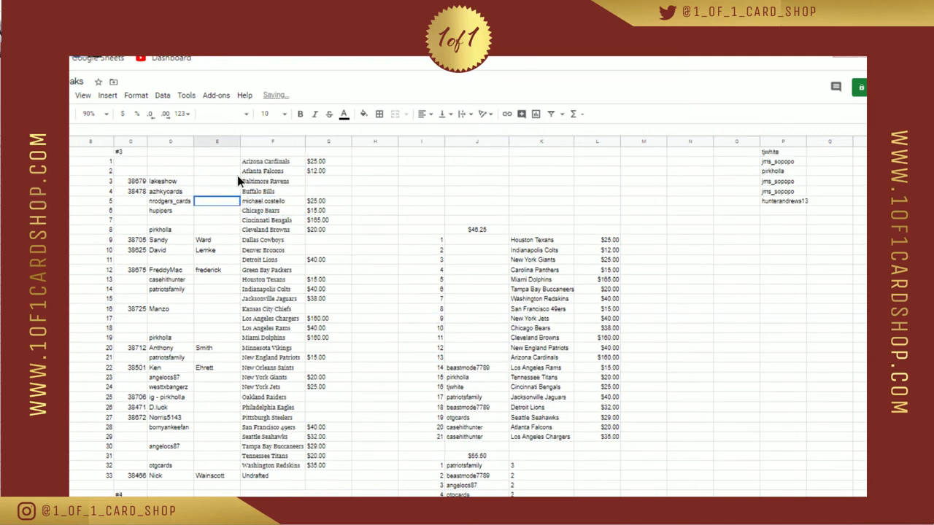
drag(216, 200, 218, 163)
click(504, 377)
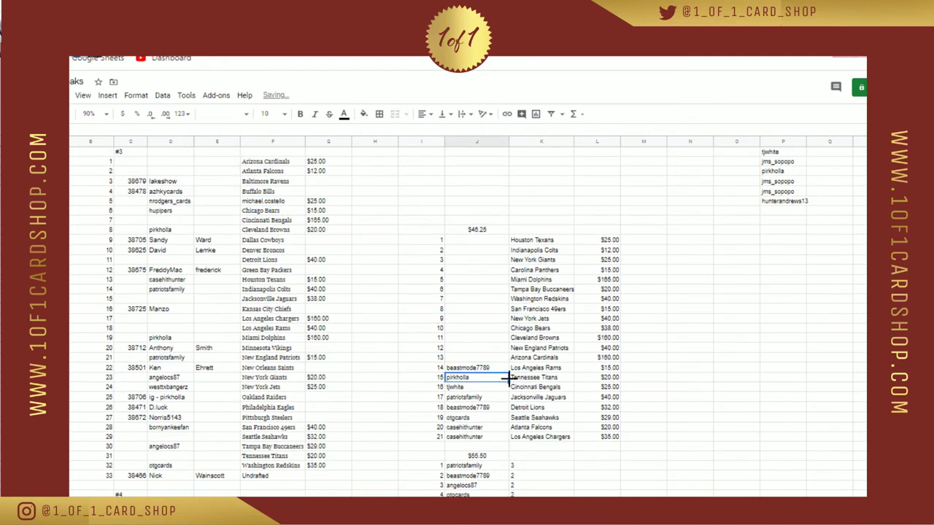
key(ctrl+z)
key(ctrl+z)
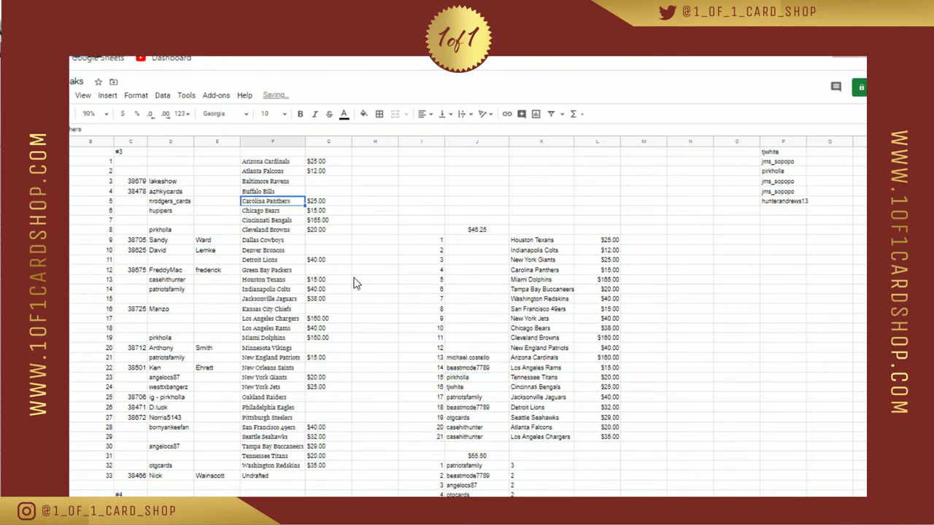
key(ctrl+z)
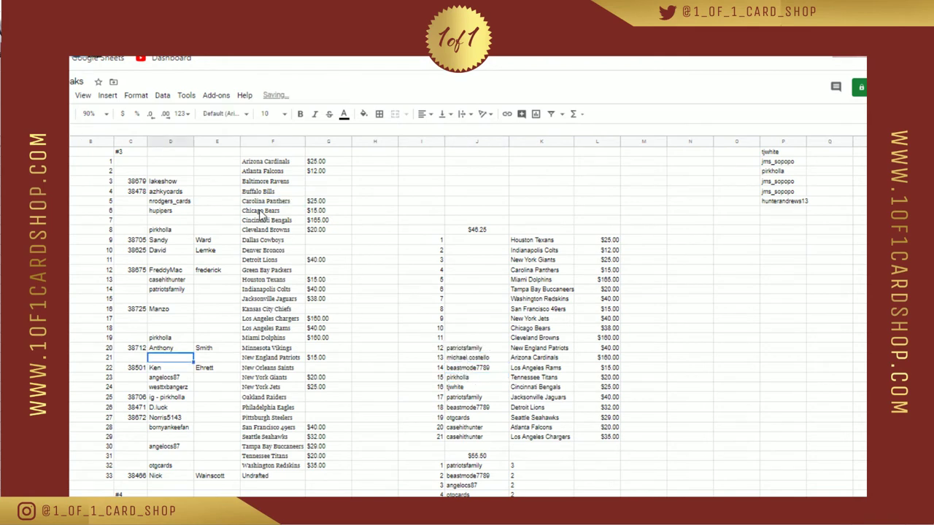
Step: Paste the 12th and 13th usernames beside New England Patriots and Arizona Cardinals
click(480, 350)
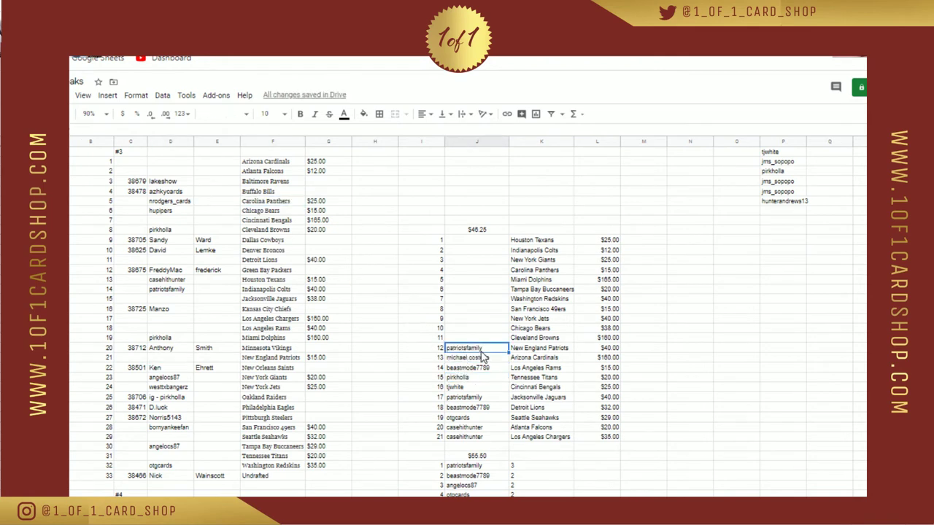
click(174, 357)
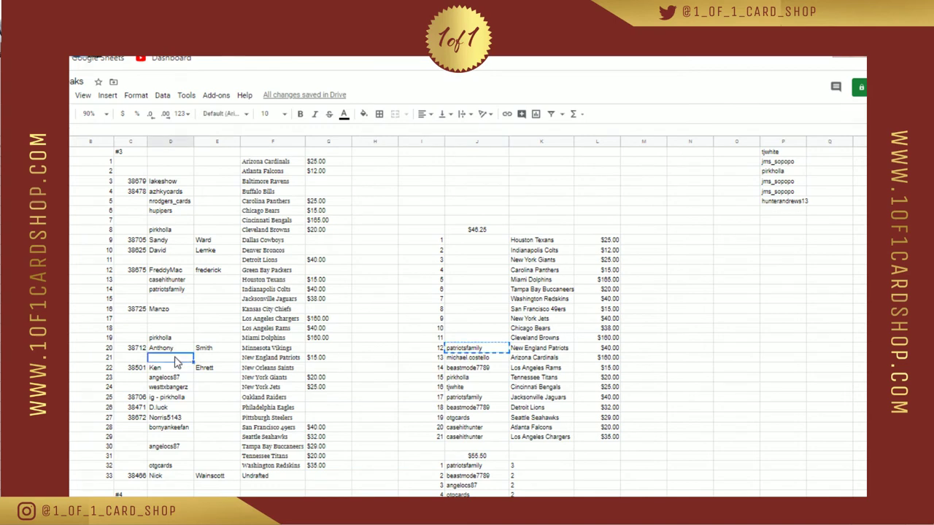
key(ctrl+v)
click(476, 358)
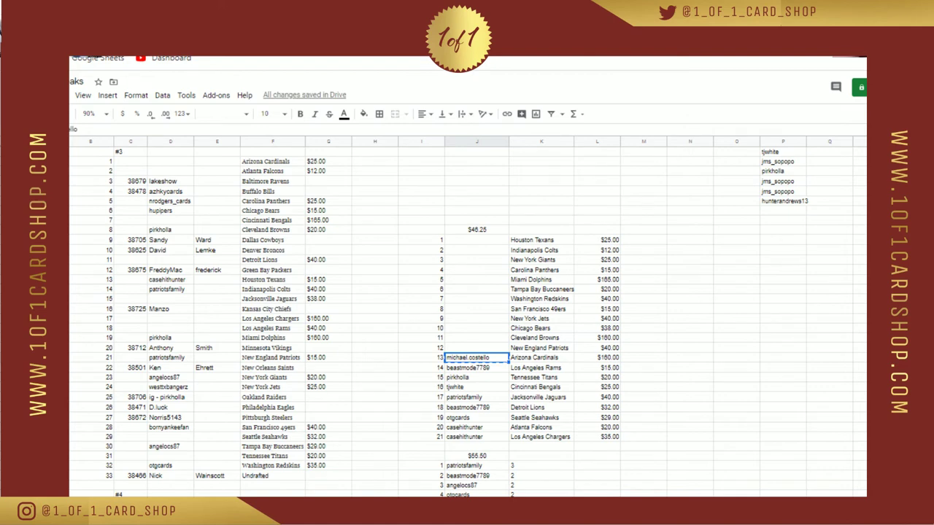
click(175, 161)
key(ctrl+v)
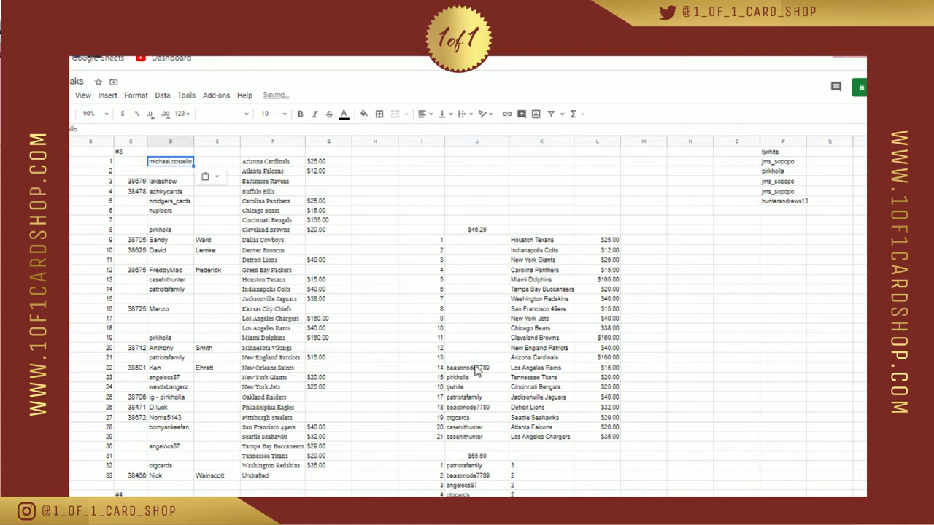
Step: Move the 14th and 15th usernames beside Los Angeles Rams and Tennessee Titans
click(482, 372)
key(ctrl+x)
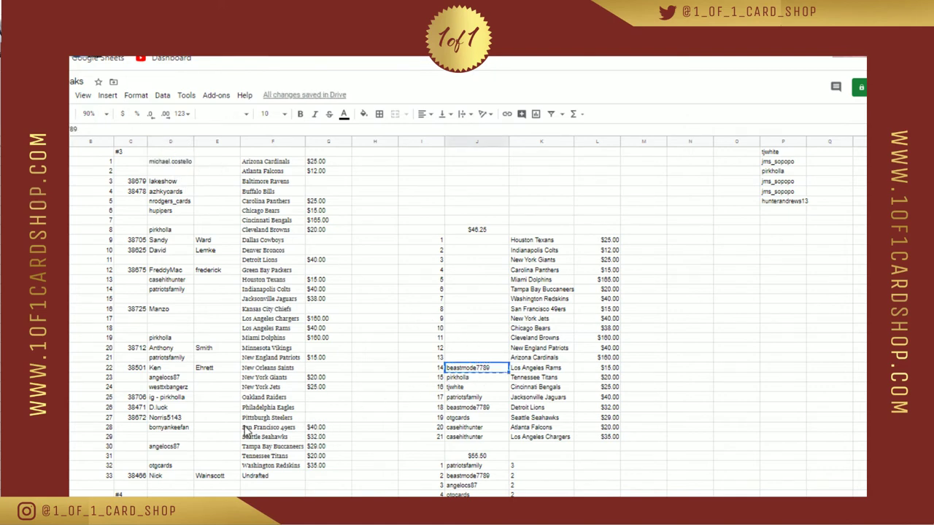
click(186, 329)
key(ctrl+v)
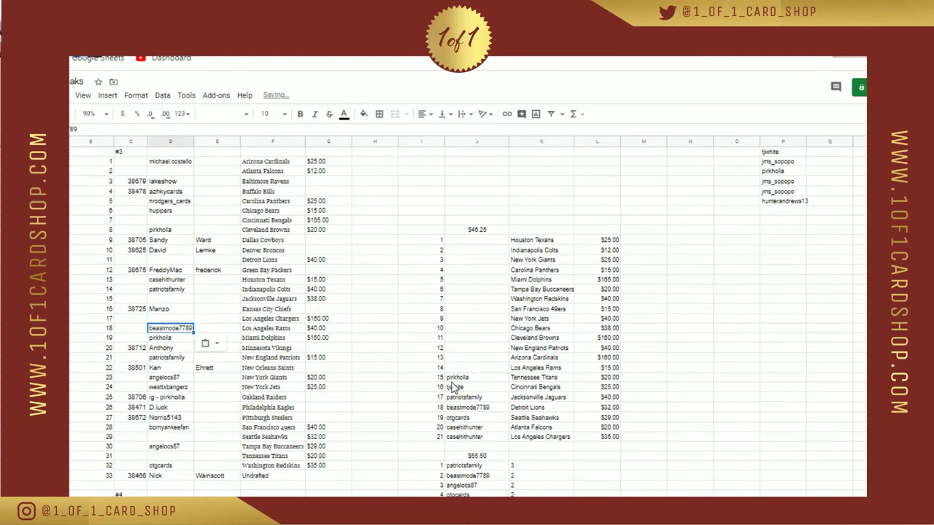
click(454, 380)
key(ctrl+x)
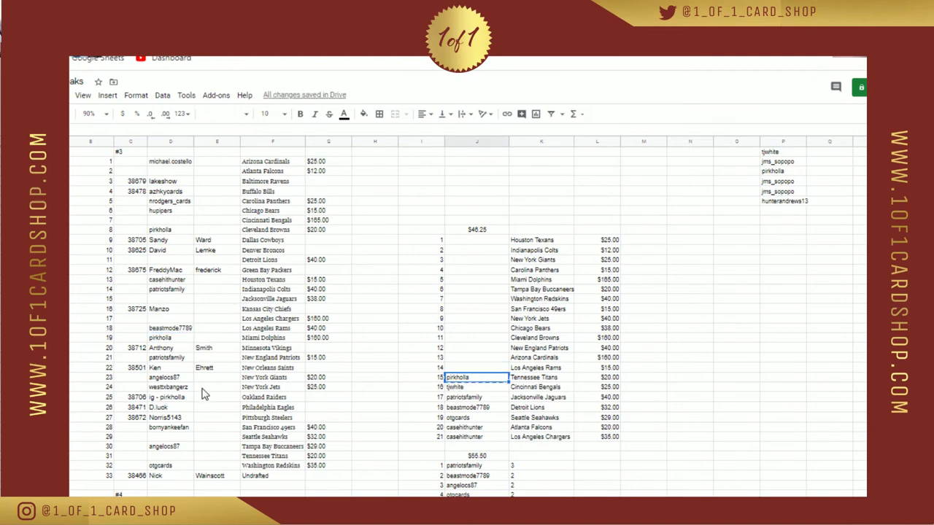
click(173, 456)
key(ctrl+v)
Step: Move the 16th and 17th usernames beside Cincinnati Bengals and Jacksonville Jaguars
click(452, 390)
key(ctrl+x)
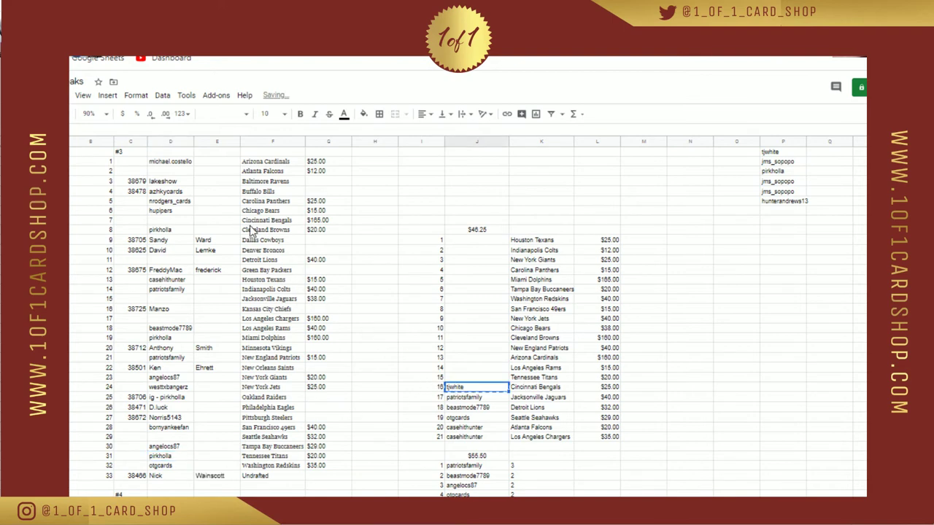
click(172, 221)
key(ctrl+v)
click(477, 398)
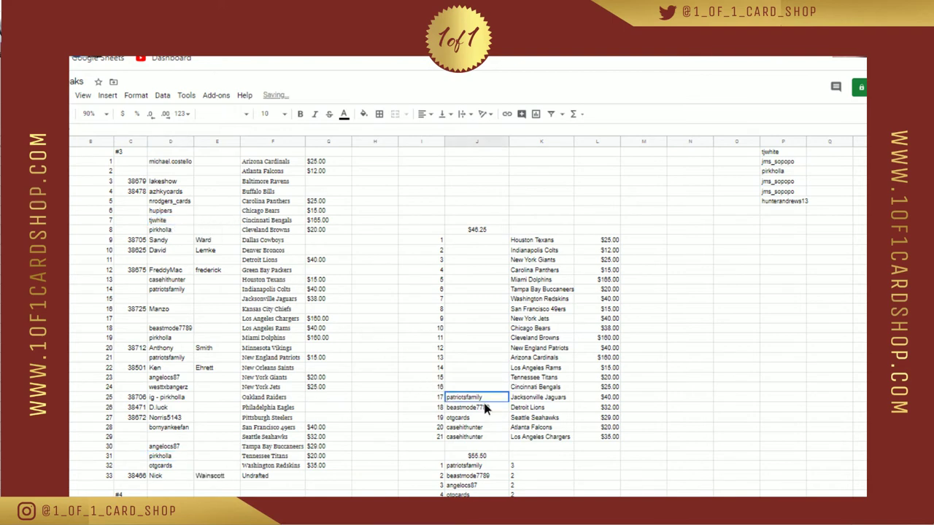
key(ctrl+x)
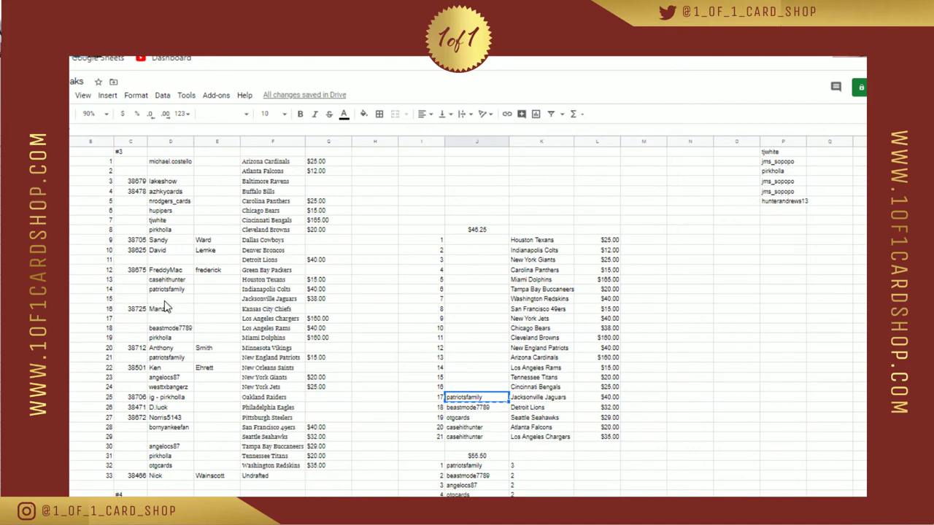
click(167, 299)
key(ctrl+v)
Step: Move the 18th and 19th usernames beside Detroit Lions and Seattle Seahawks
click(458, 408)
key(ctrl+x)
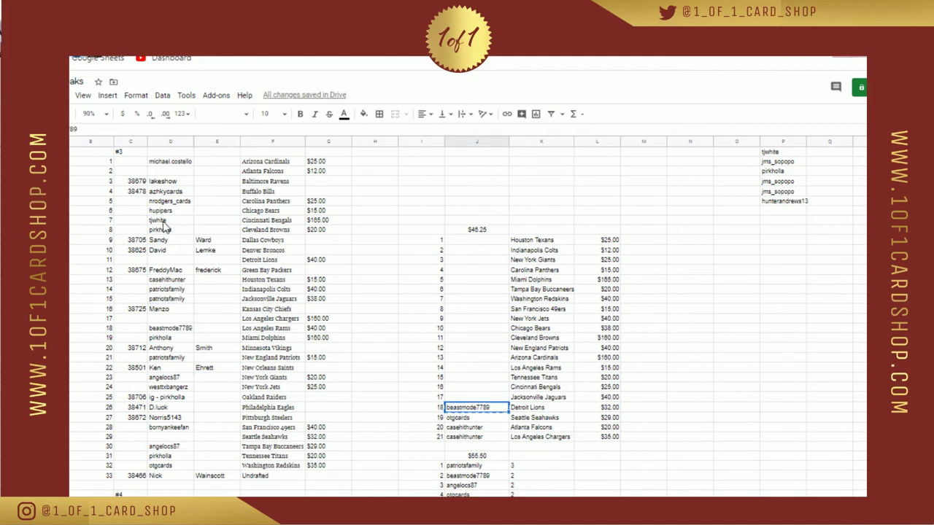
click(170, 260)
key(ctrl+v)
click(273, 328)
click(490, 420)
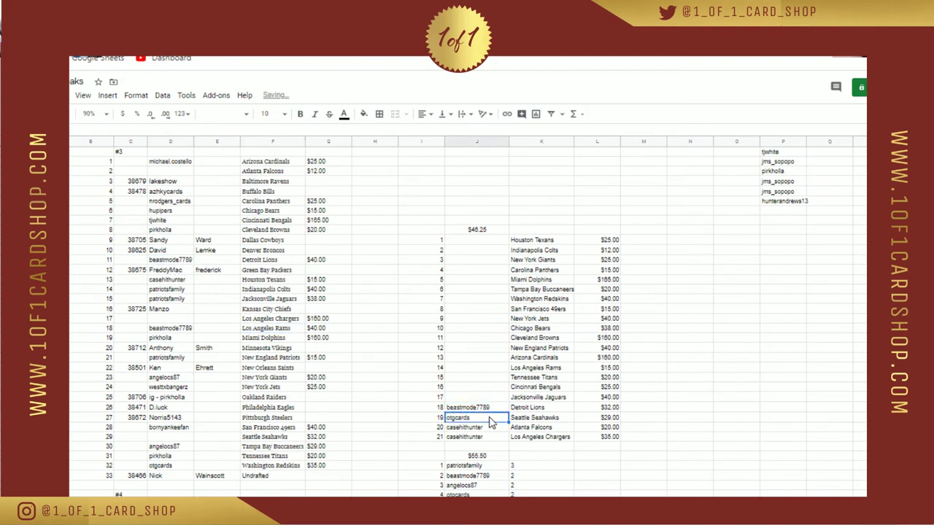
key(ctrl+x)
click(182, 436)
key(ctrl+v)
Step: Move the 20th and 21st usernames beside Atlanta Falcons and Los Angeles Chargers
click(485, 428)
key(ctrl+x)
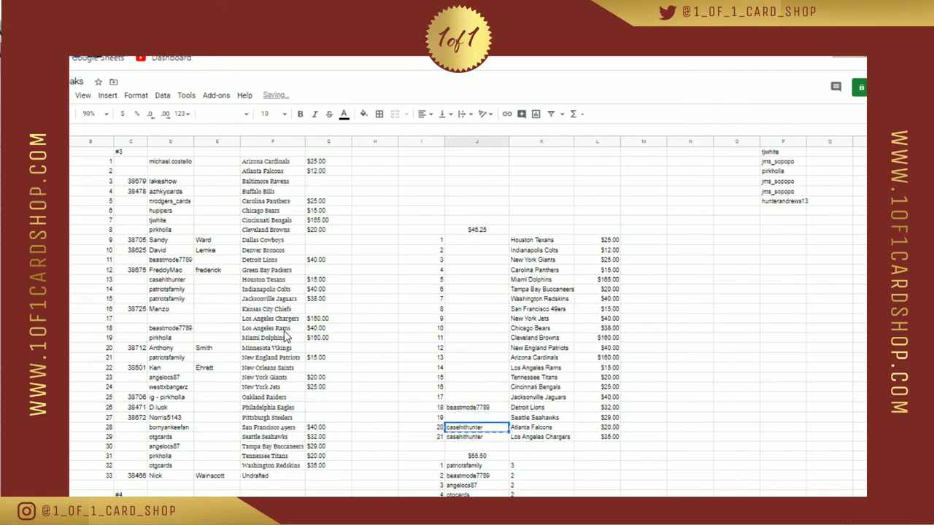
click(170, 171)
key(ctrl+v)
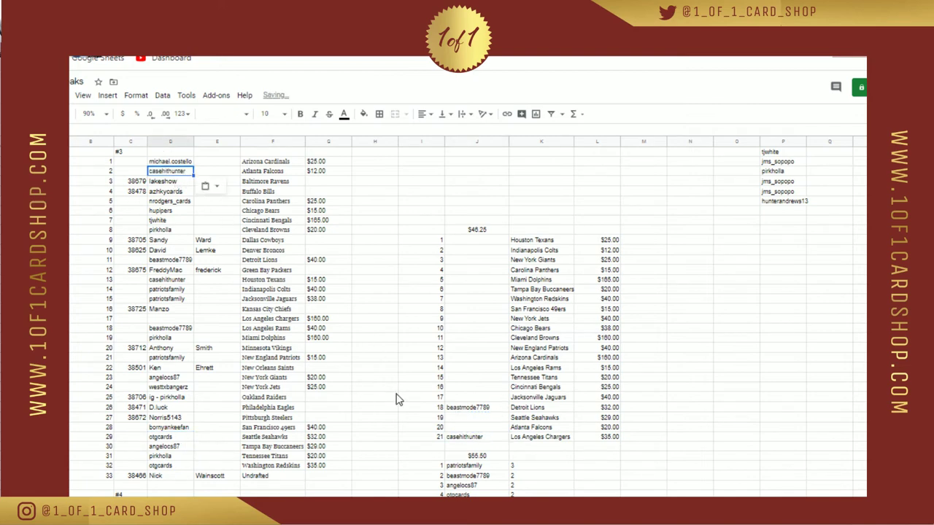
click(468, 437)
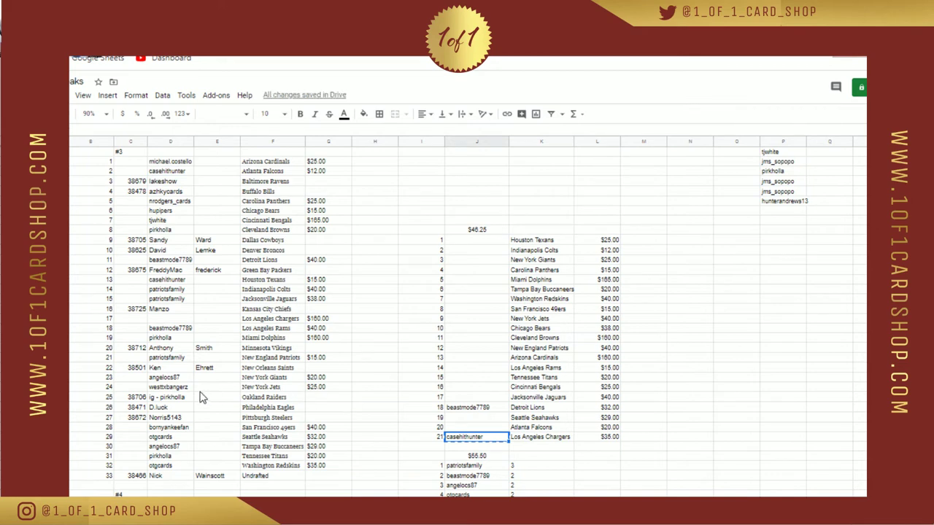
click(172, 310)
click(177, 318)
key(ctrl+v)
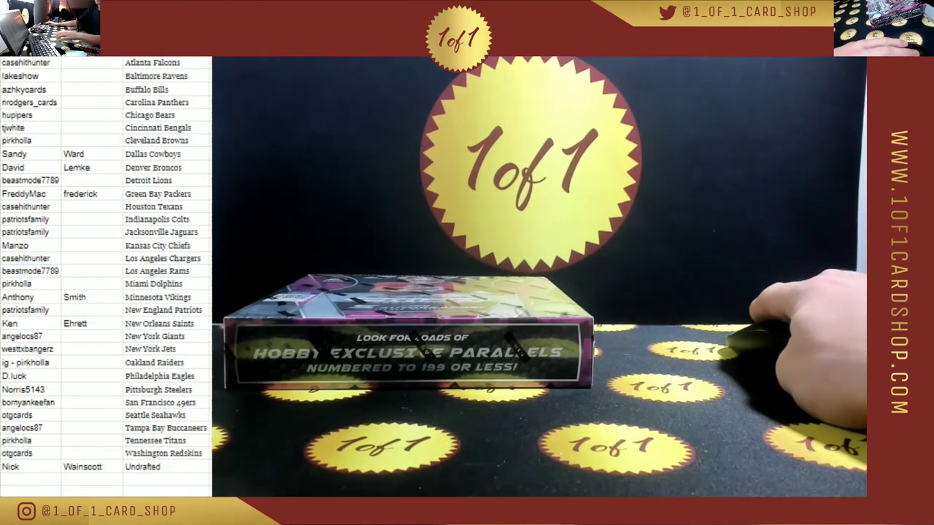
Step: Type the label #3 in the cell above the first team-and-username row
scroll(106, 277, up, 1)
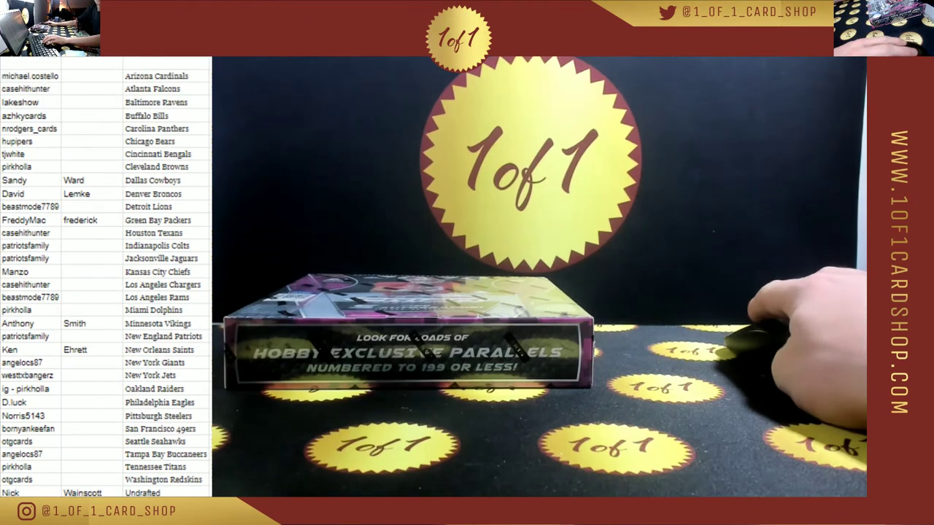
click(15, 65)
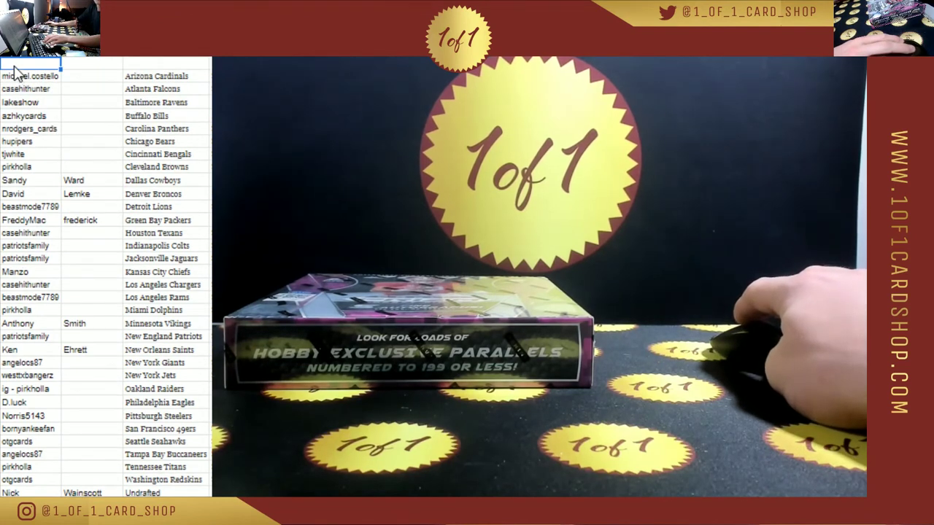
text(#3)
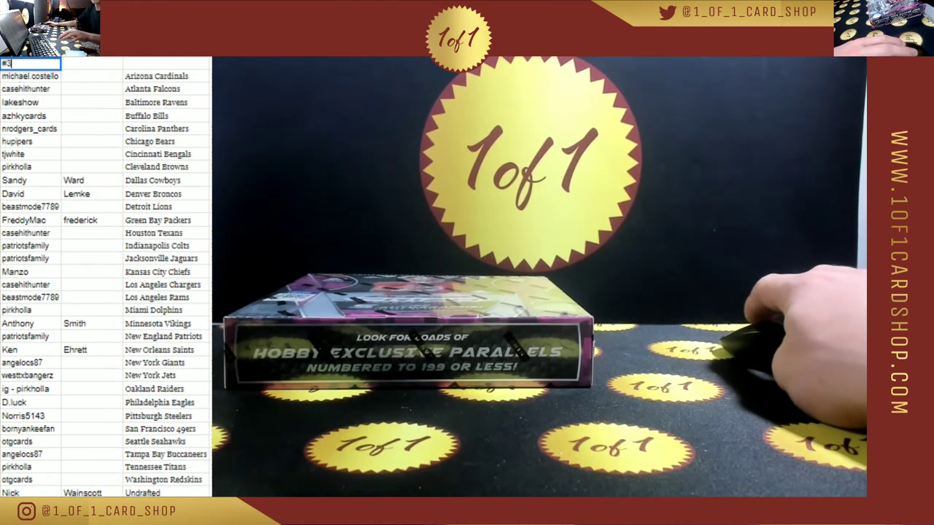